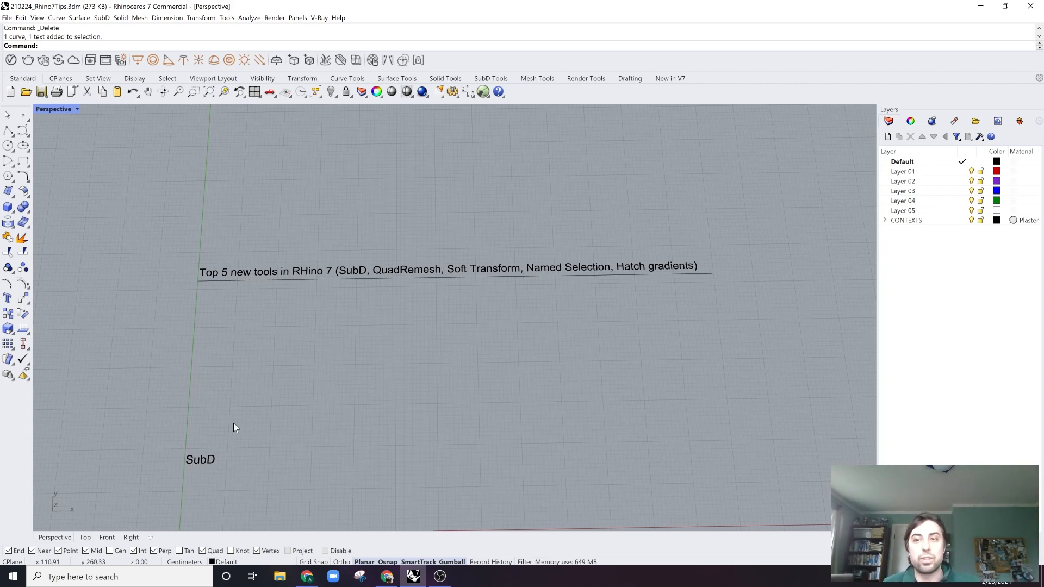
Look over the title listing the top five new Rhino 7 tools and the area around the SubD and Quad Remesh headings.
scroll(236, 422, "down", 1)
right_click_drag(270, 362, 272, 289, "shift")
scroll(284, 410, "down", 1)
right_click_drag(345, 319, 380, 244, "shift")
scroll(374, 326, "up", 2)
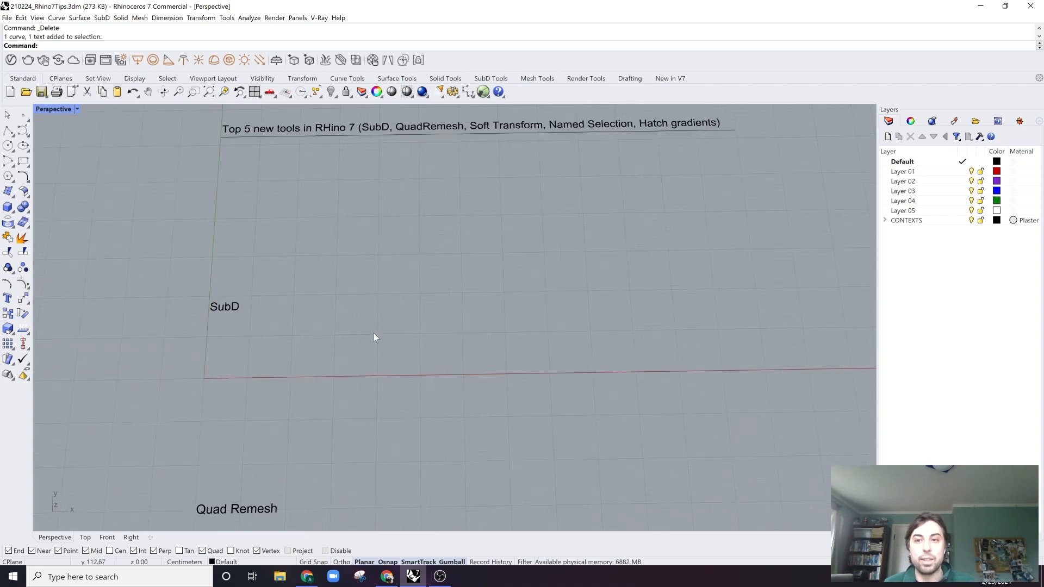
right_click_drag(373, 334, 367, 350)
right_click_drag(367, 351, 377, 260, "shift")
scroll(384, 277, "up", 1)
scroll(386, 288, "up", 1)
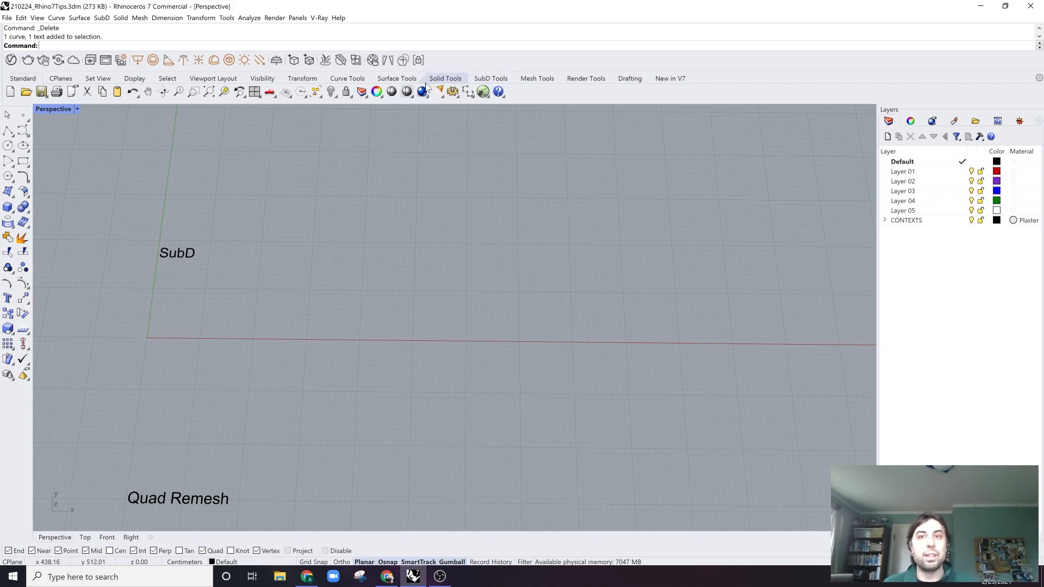
Create a SubD plane with 3 by 3 faces beside the SubD heading.
left_click(490, 79)
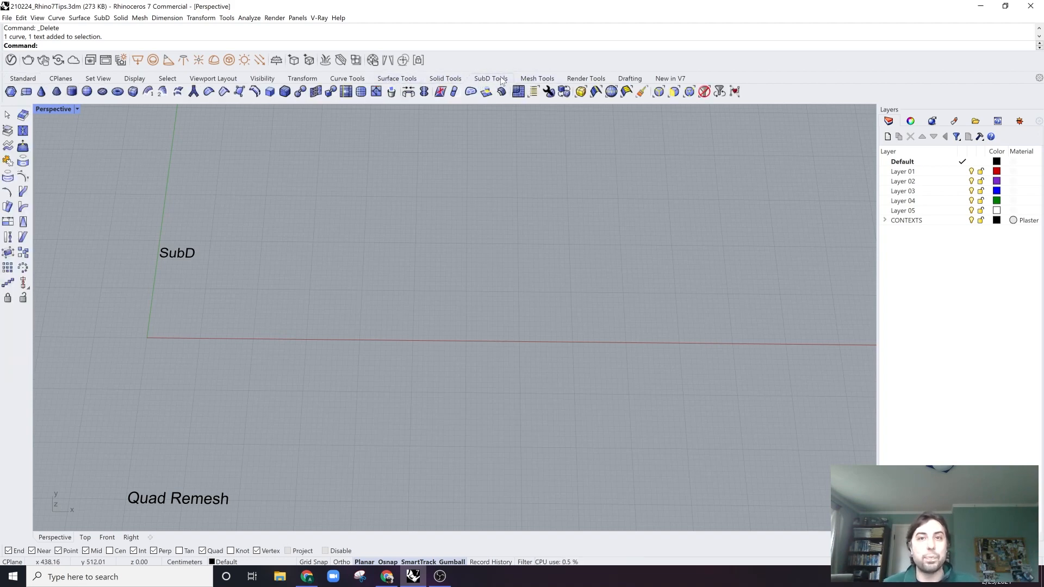
left_click(30, 92)
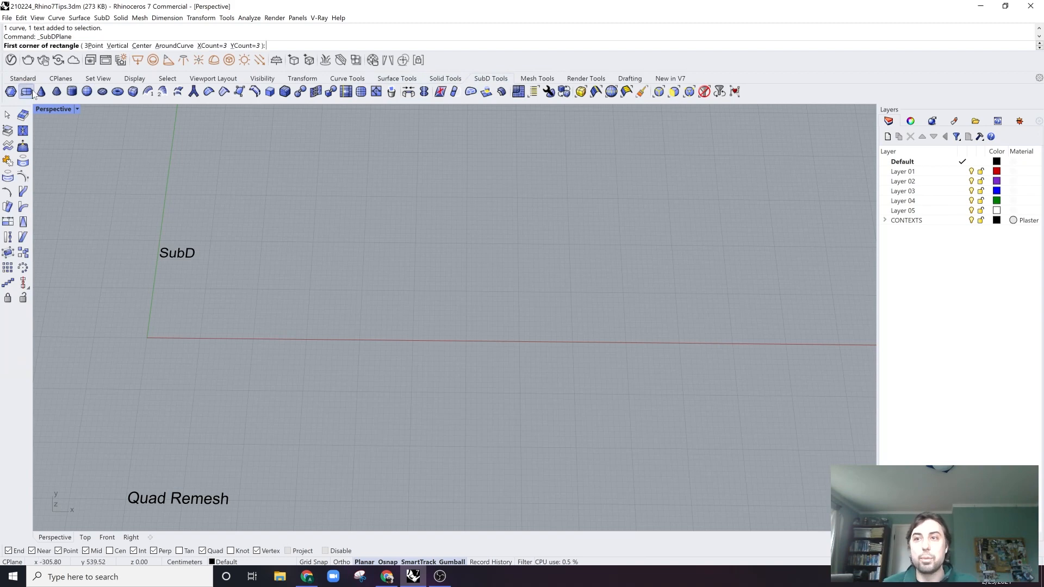
left_click(263, 287)
left_click(552, 453)
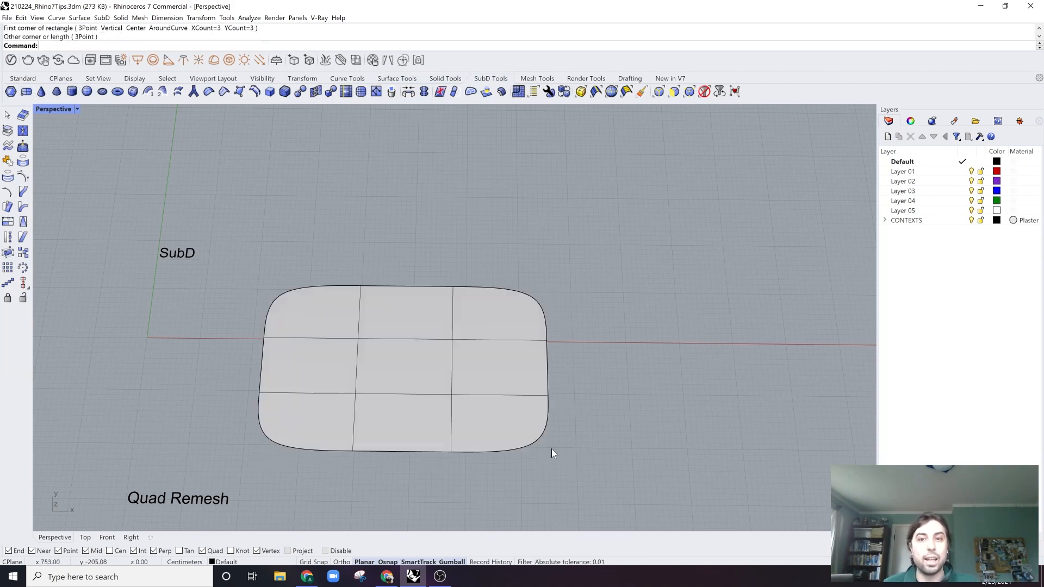
Compare the SubD plane in smooth and flat display by toggling between the two.
right_click_drag(499, 413, 623, 187)
scroll(516, 387, "up", 3)
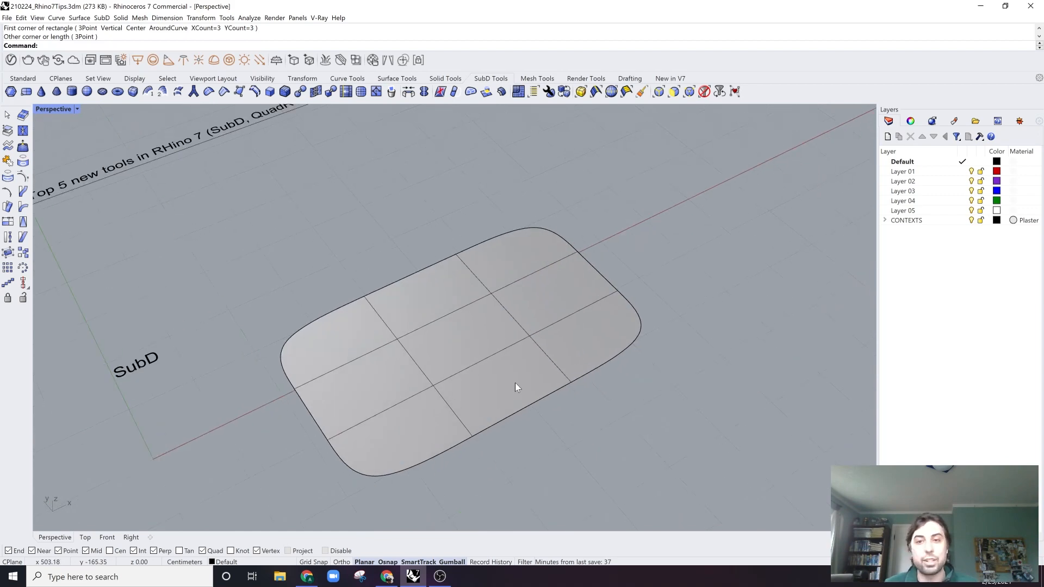
left_click(527, 361)
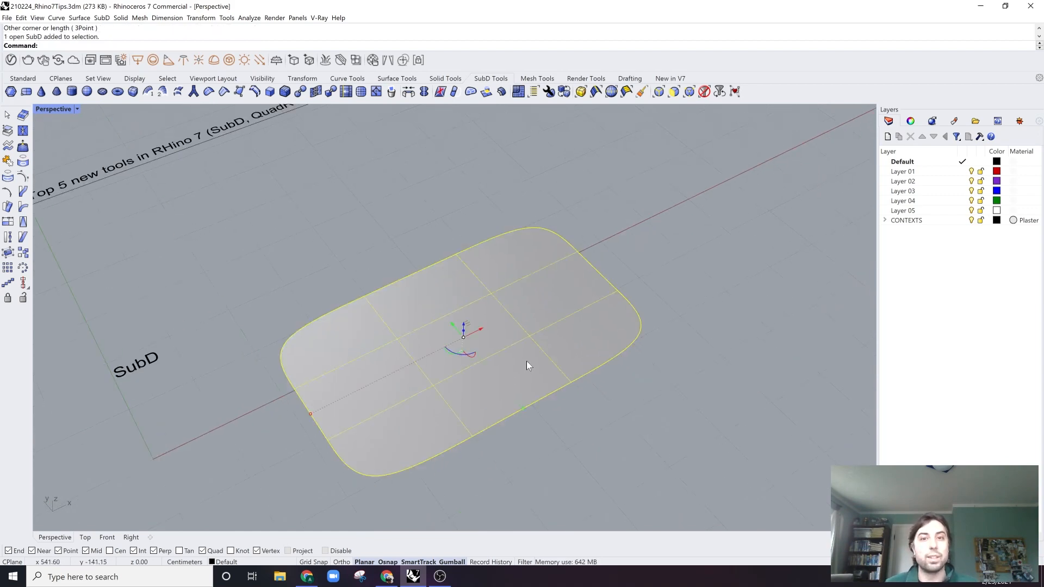
key("Tab")
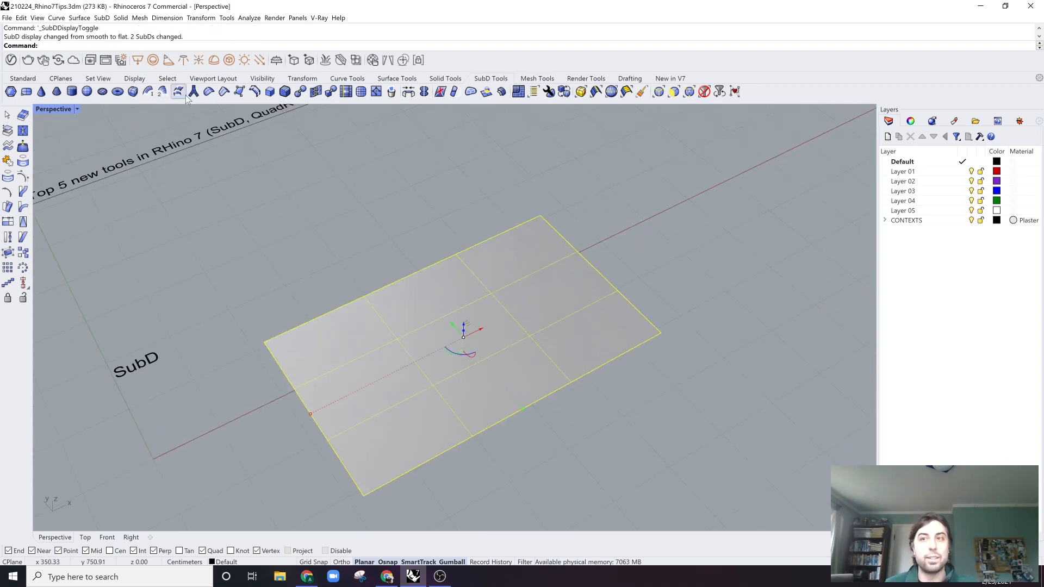
key("Tab")
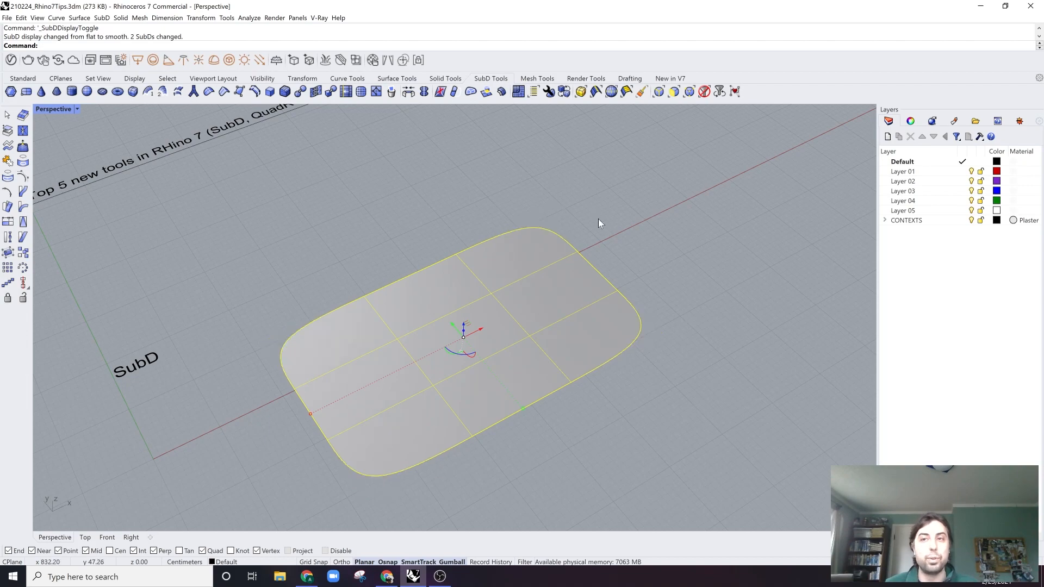
key("Tab")
left_click(656, 253)
key("Tab")
scroll(585, 244, "down", 15)
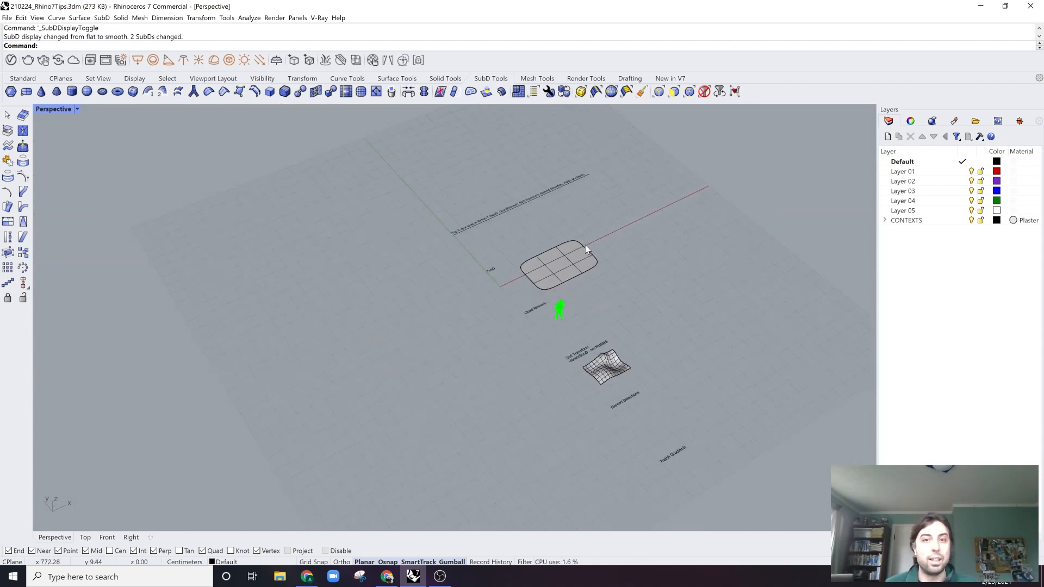
key("Tab")
scroll(628, 314, "up", 8)
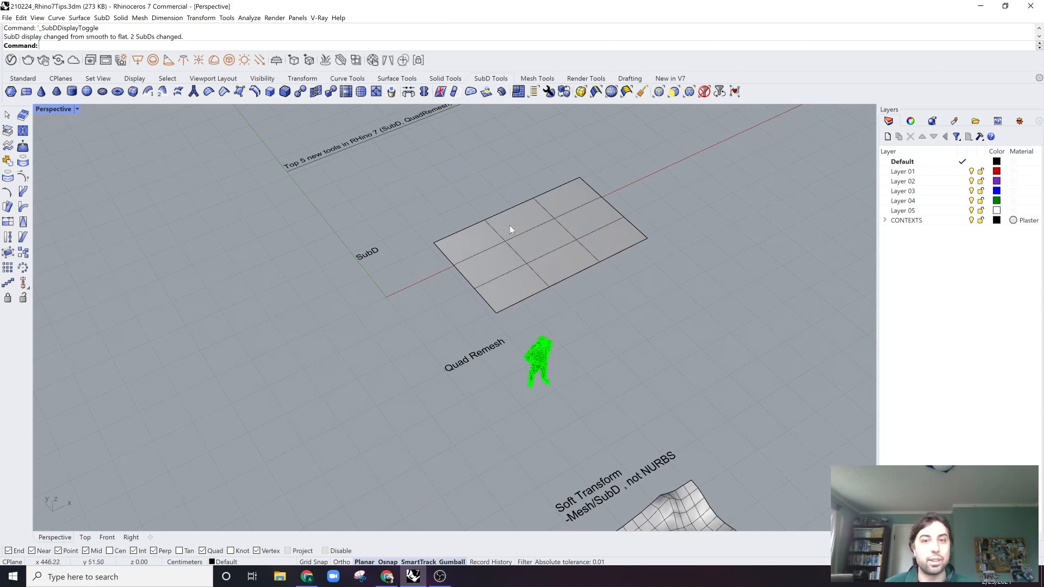
scroll(511, 219, "up", 6)
key("Tab")
Zoom to the selected SubD plane and switch the SubD display to flat.
left_click(559, 259)
scroll(690, 227, "down", 3)
right_click_drag(663, 239, 568, 289, "shift")
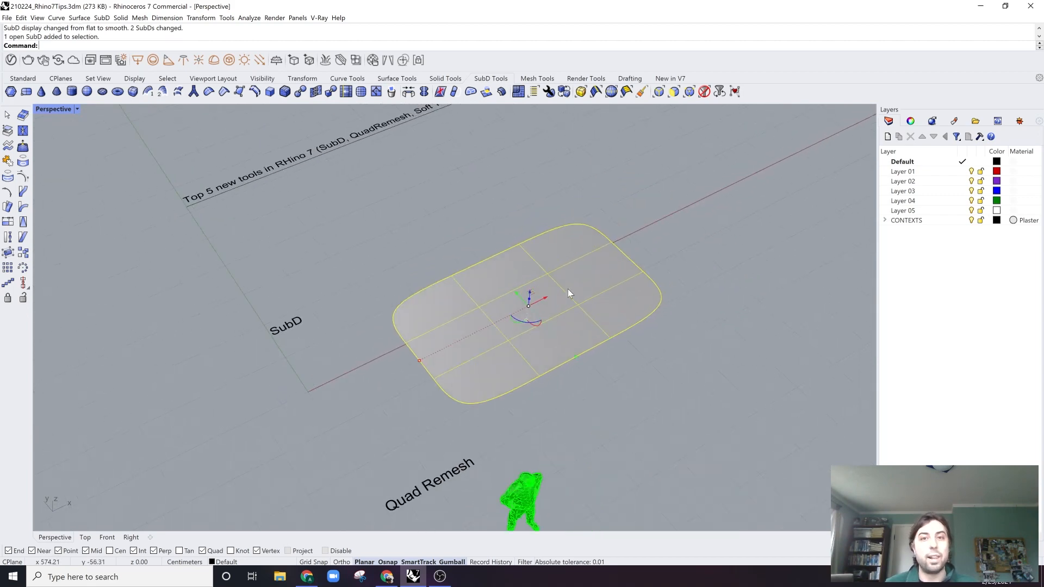
scroll(568, 289, "up", 3)
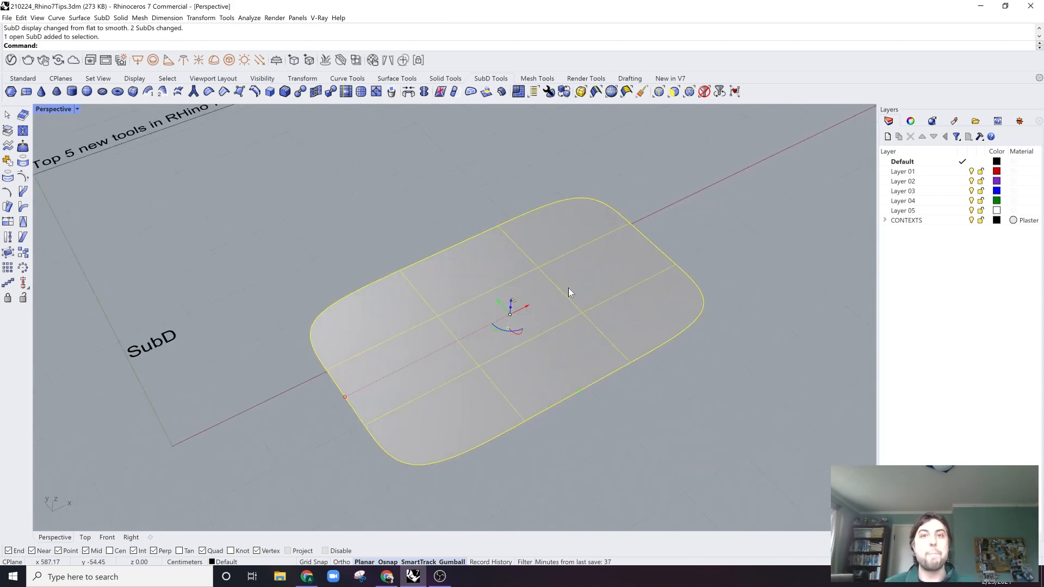
left_click(715, 254)
scroll(658, 288, "down", 1)
right_click_drag(658, 288, 646, 293, "shift")
scroll(646, 293, "up", 1)
left_click(646, 295)
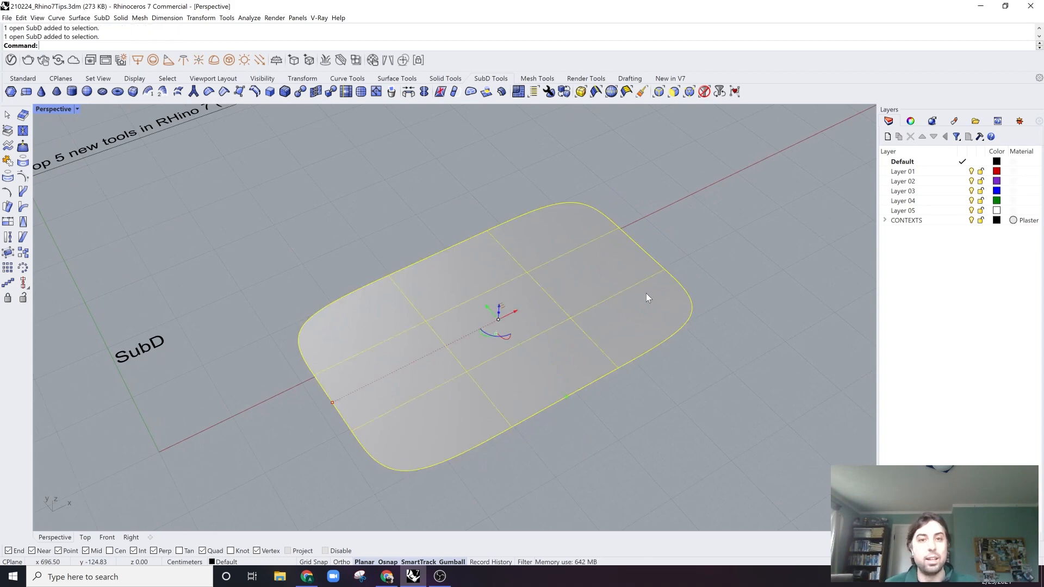
type("zs")
key("Return")
scroll(646, 293, "down", 3)
right_click_drag(646, 293, 556, 342)
left_click(622, 266)
scroll(622, 266, "up", 2)
key("Tab")
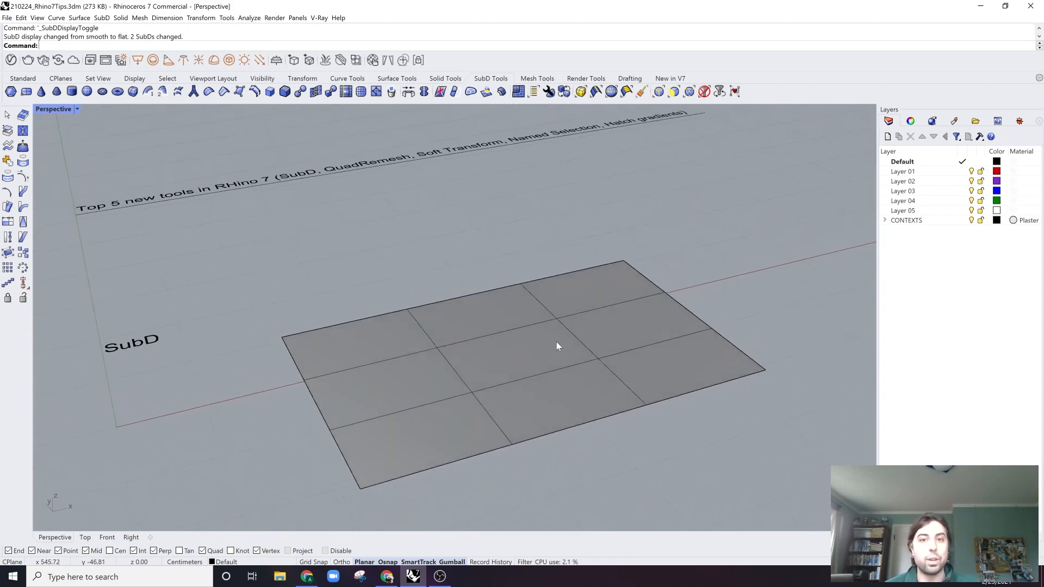
Duplicate the SubD plane vertically so the copy sits directly above the original.
left_click(514, 355)
left_click_drag(522, 338, 513, 261)
left_click(719, 239)
Delete the centre face of both the upper and lower SubD planes.
mouse_move(609, 299)
right_mouse_down()
mouse_move(666, 278)
mouse_move(617, 282)
right_mouse_up()
scroll(530, 261, "up", 2)
left_click(533, 261, "ctrl+shift")
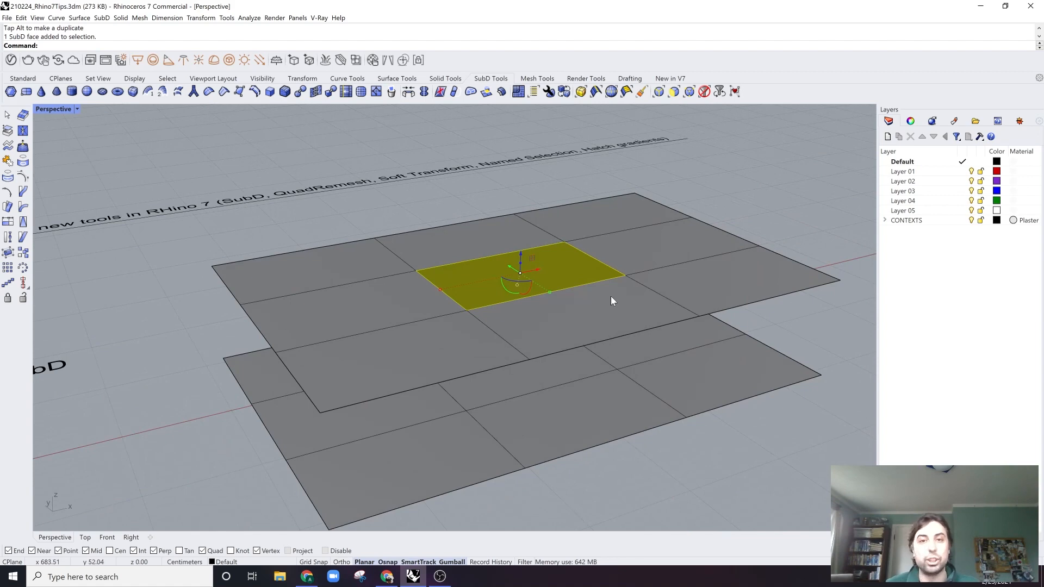
left_click(548, 378, "ctrl+shift")
key("Delete")
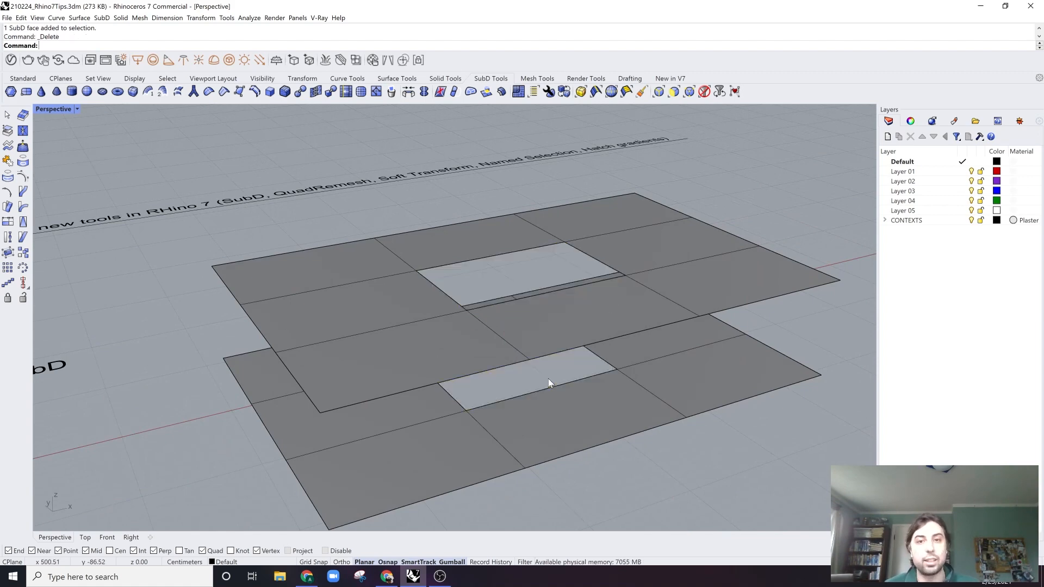
Set the perspective view's display mode to SHADED - BACKFACE.
right_click_drag(548, 378, 538, 219)
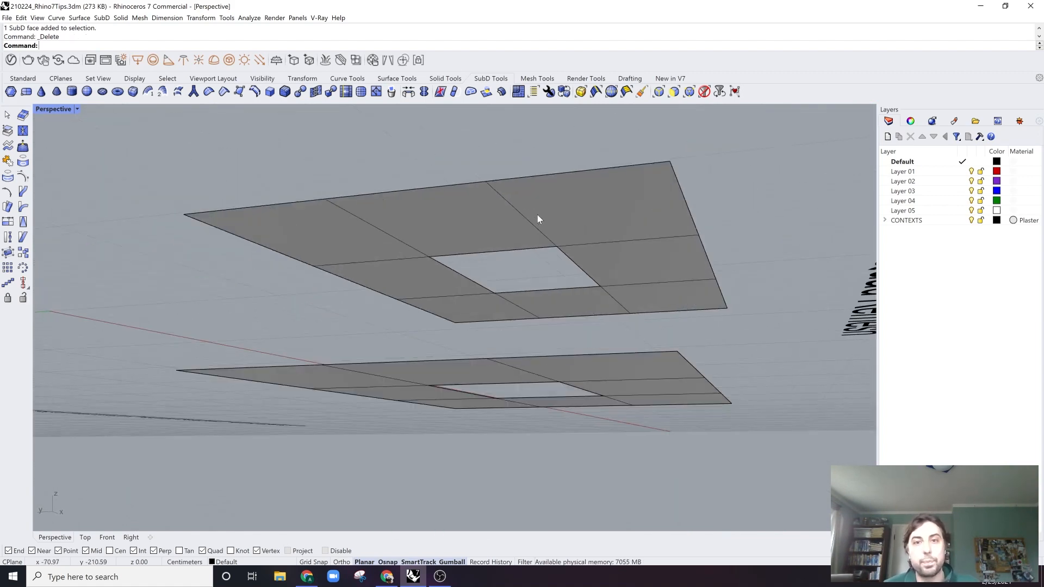
left_click(59, 109)
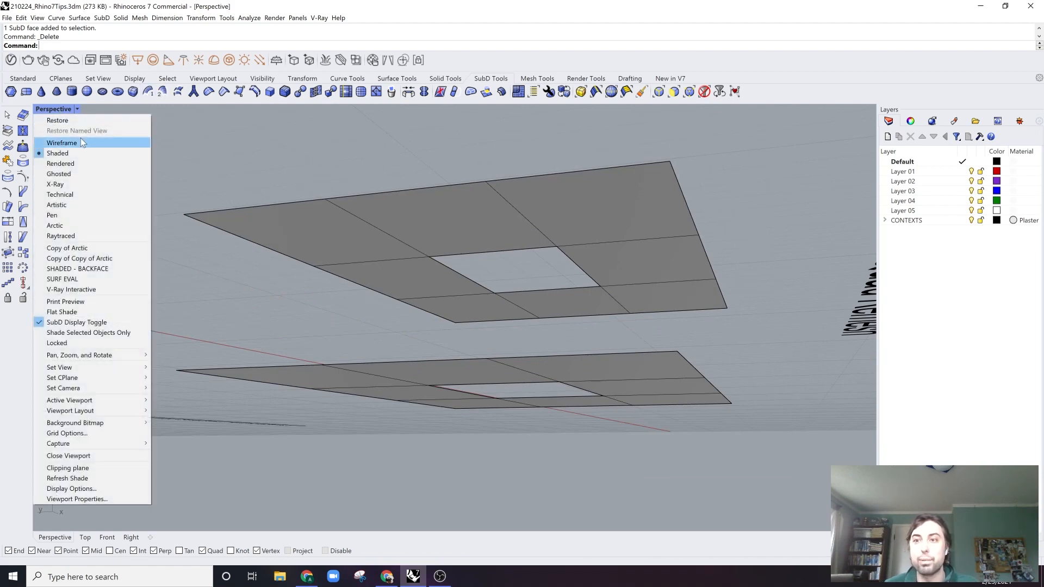
left_click(97, 269)
right_click_drag(615, 259, 475, 283)
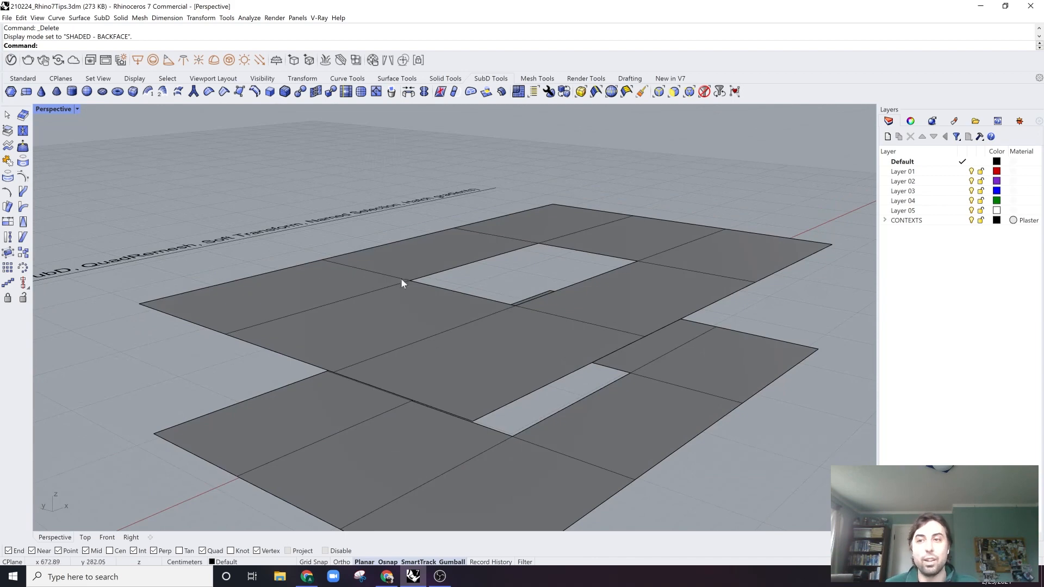
Review the list of display modes and the single backface color setting of the SHADED - BACKFACE mode.
left_click(52, 111)
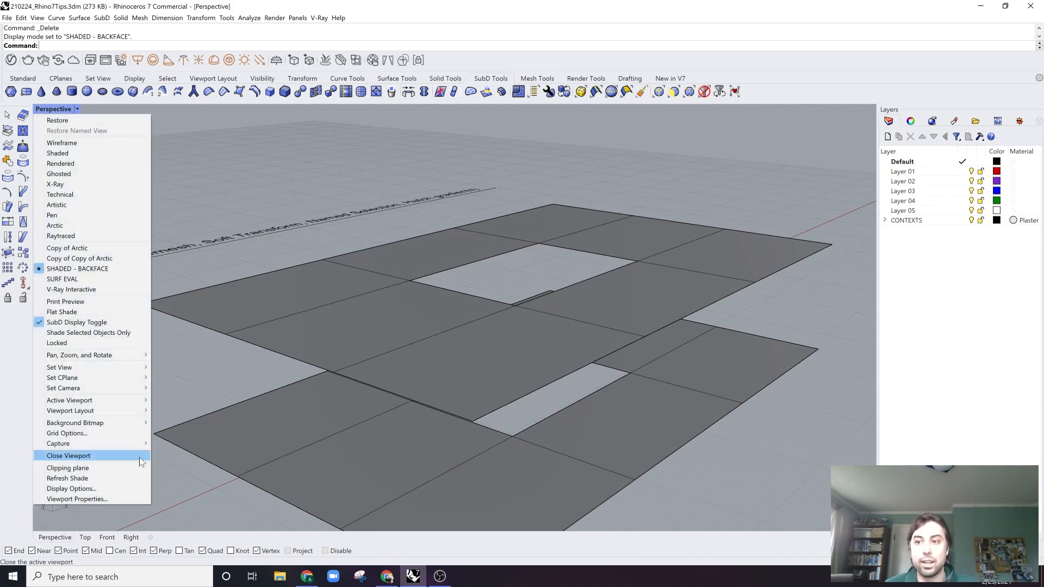
left_click(97, 488)
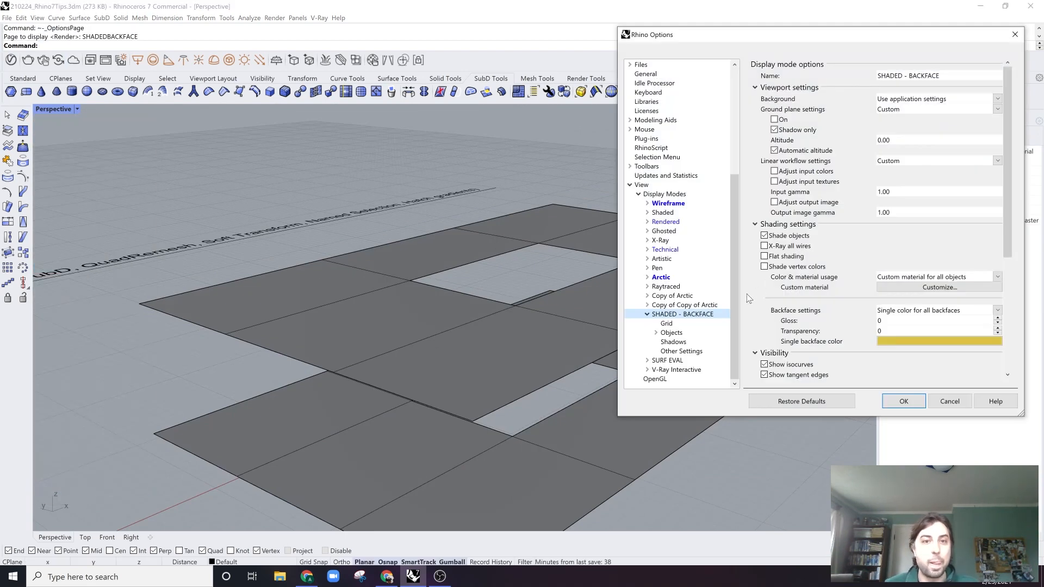
left_click(664, 194)
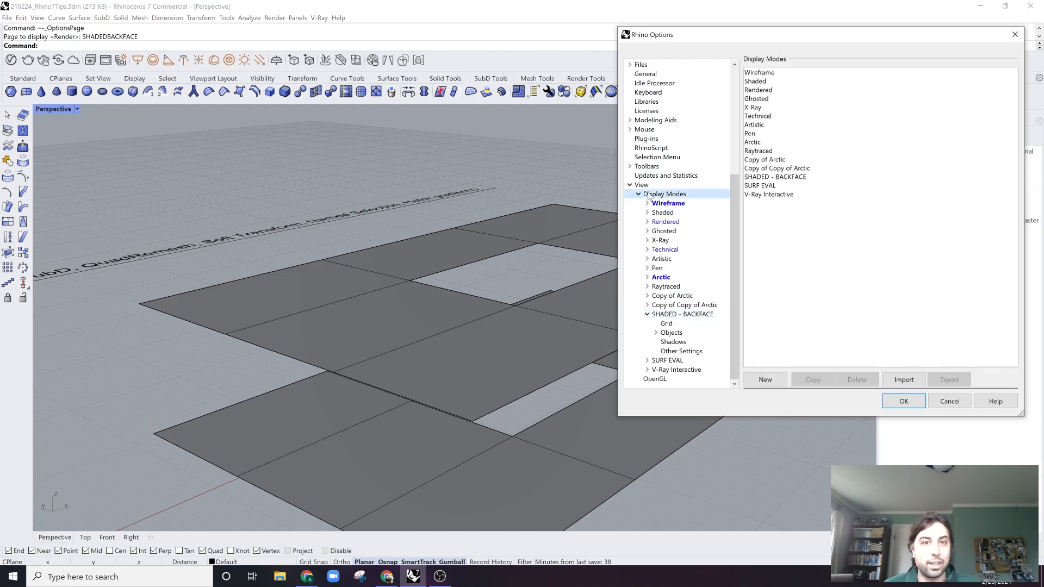
left_click(763, 82)
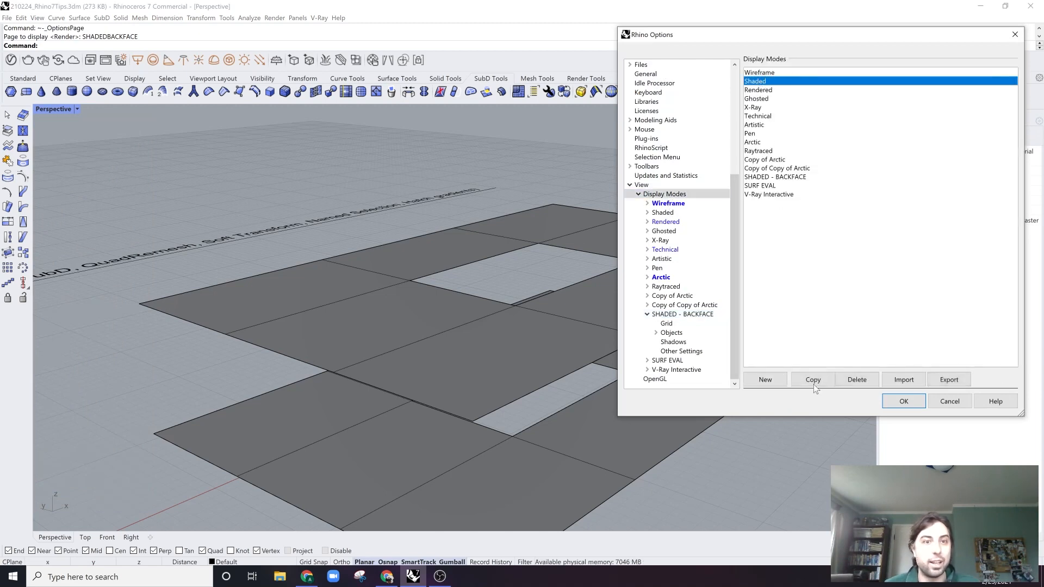
left_click(772, 179)
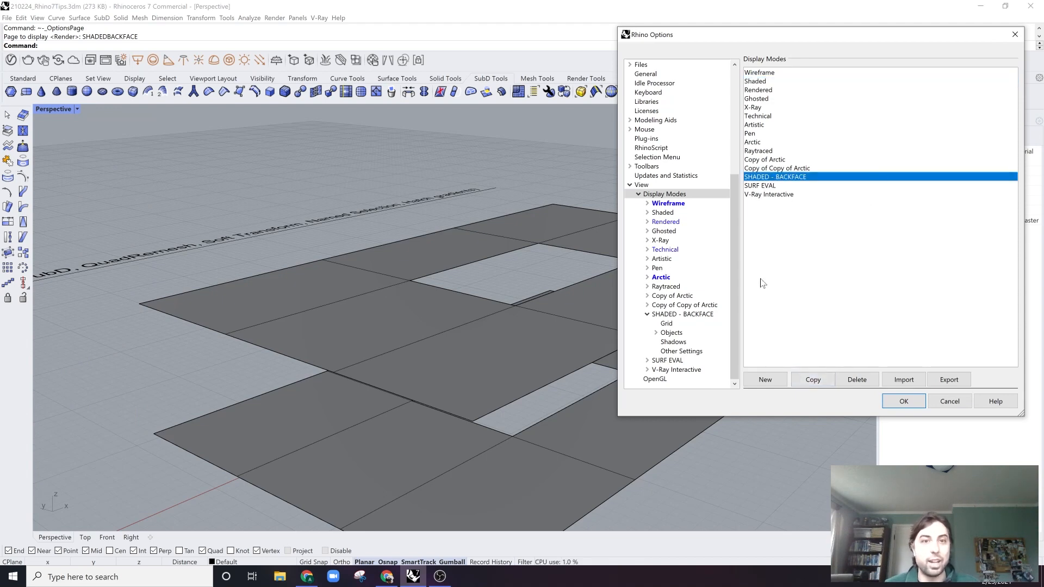
left_click(691, 315)
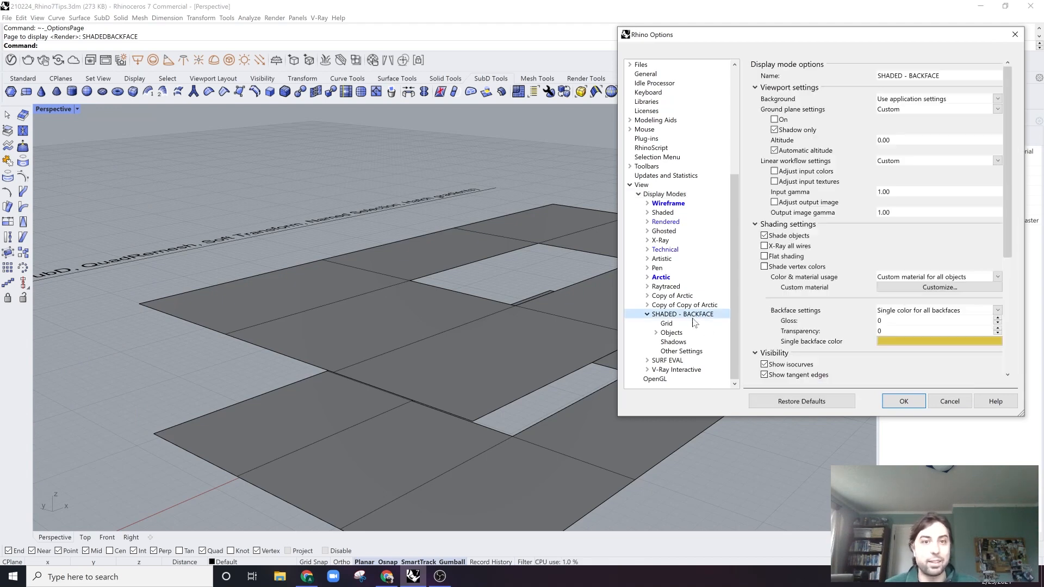
left_click(905, 312)
key("Escape")
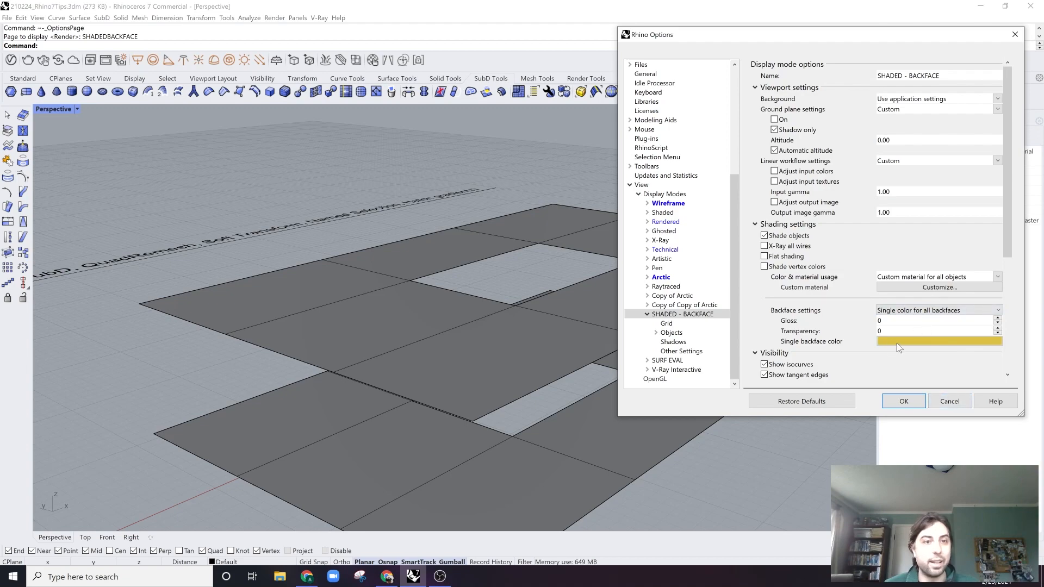
left_click(914, 403)
Examine the front and back faces of both SubD planes from above and below to check their orientation.
right_click_drag(603, 462, 581, 374)
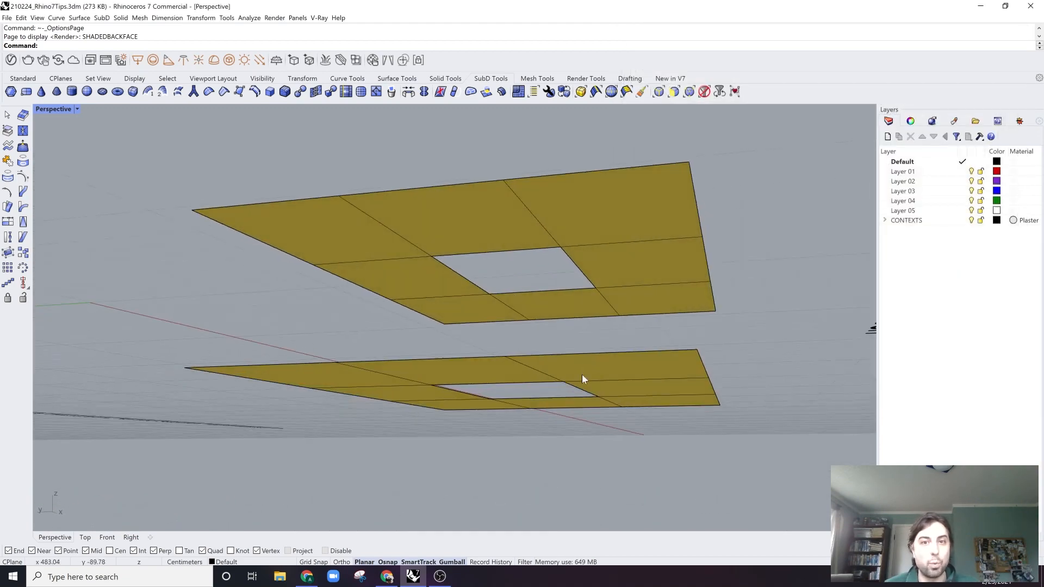
left_click(596, 249)
right_click_drag(650, 273, 634, 302)
scroll(759, 233, "down", 2)
right_click_drag(759, 233, 704, 296, "shift")
left_click(726, 224)
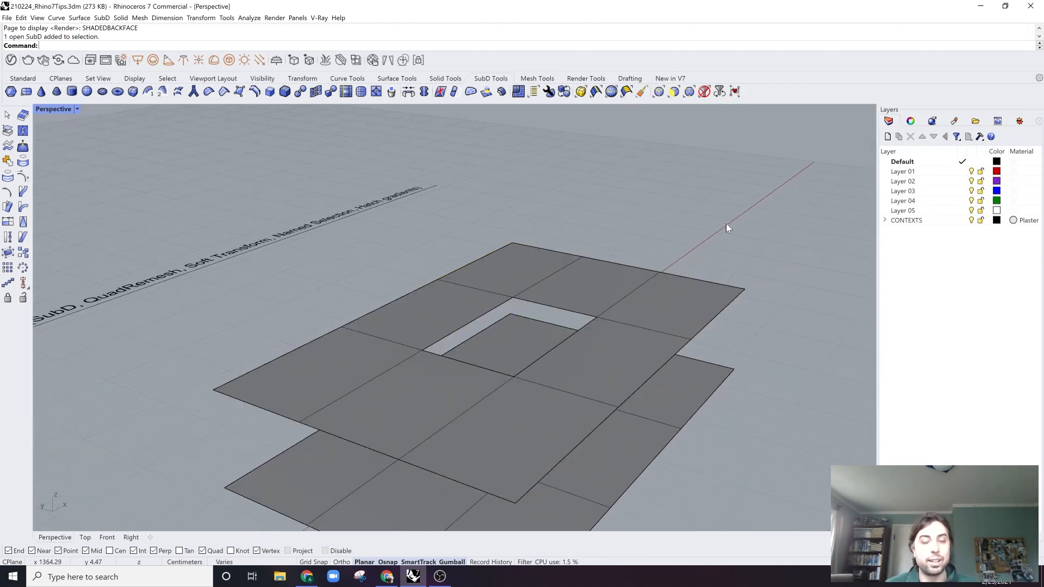
left_click(590, 296)
right_click_drag(591, 295, 495, 304)
scroll(499, 306, "up", 2)
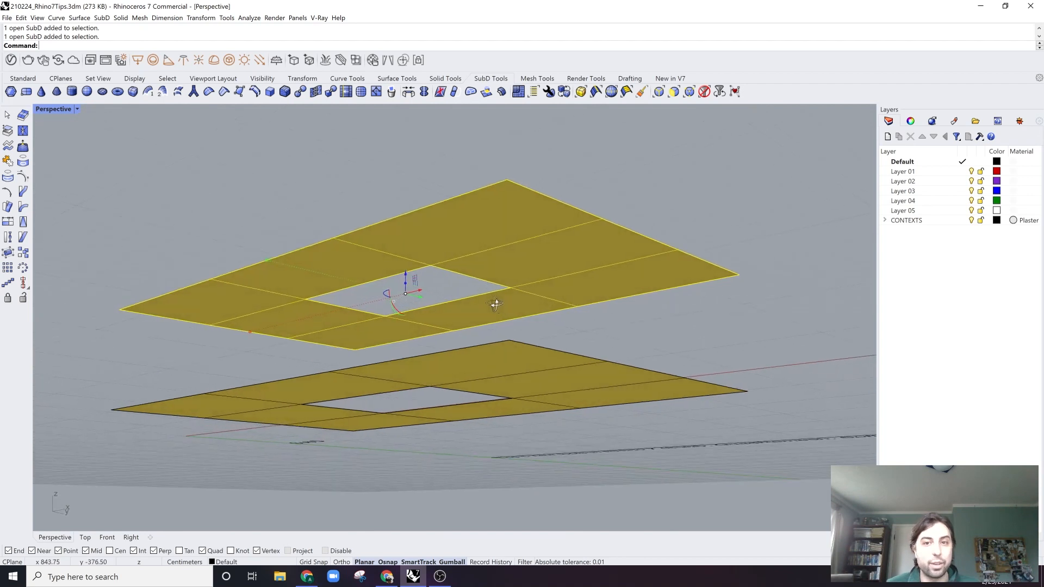
left_click(668, 305)
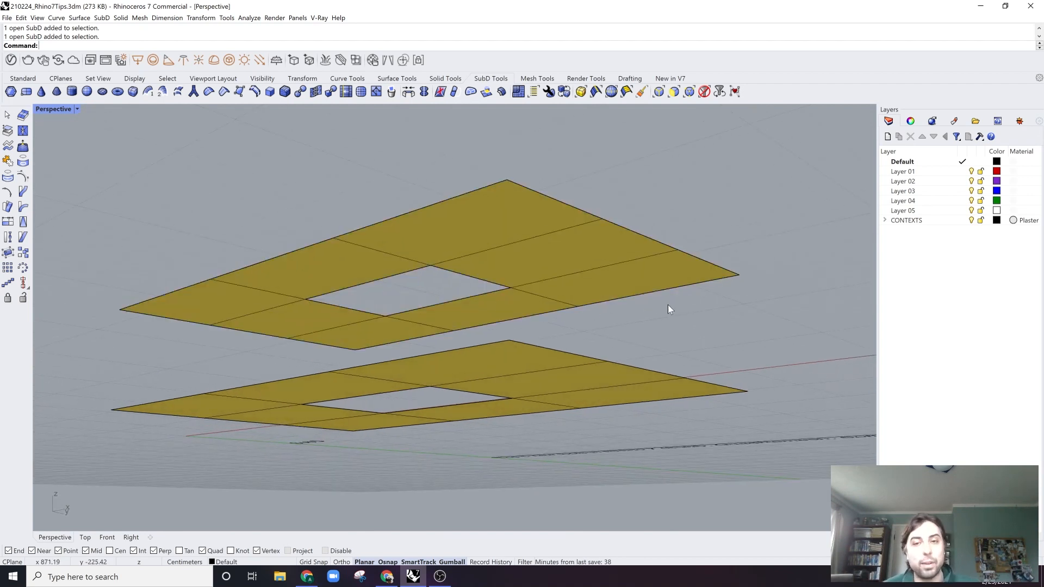
Bridge the edge loops of the upper and lower planes' central openings with one joined segment.
right_click_drag(552, 235, 728, 195)
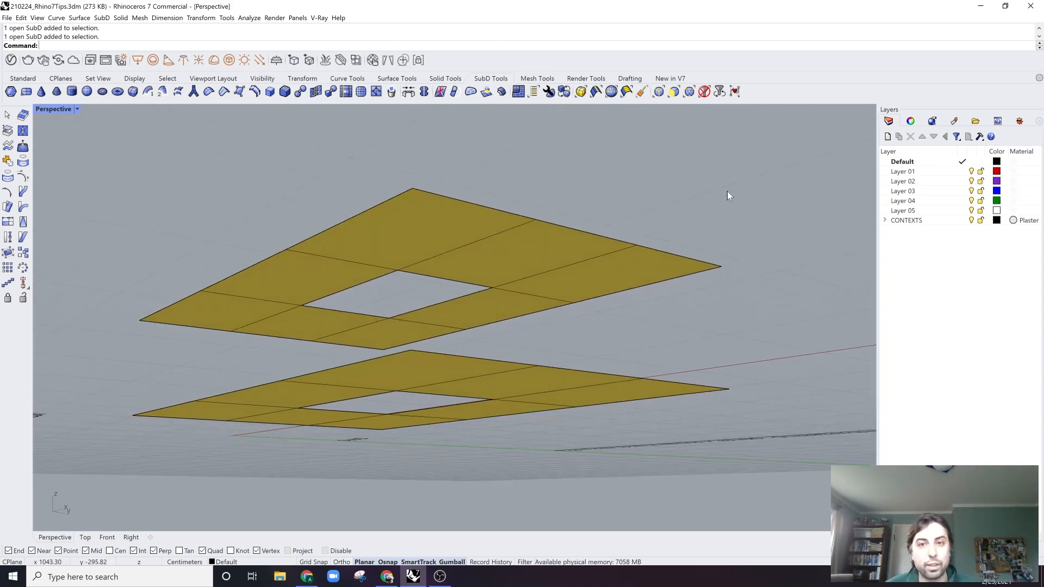
double_click(445, 281, "ctrl+shift")
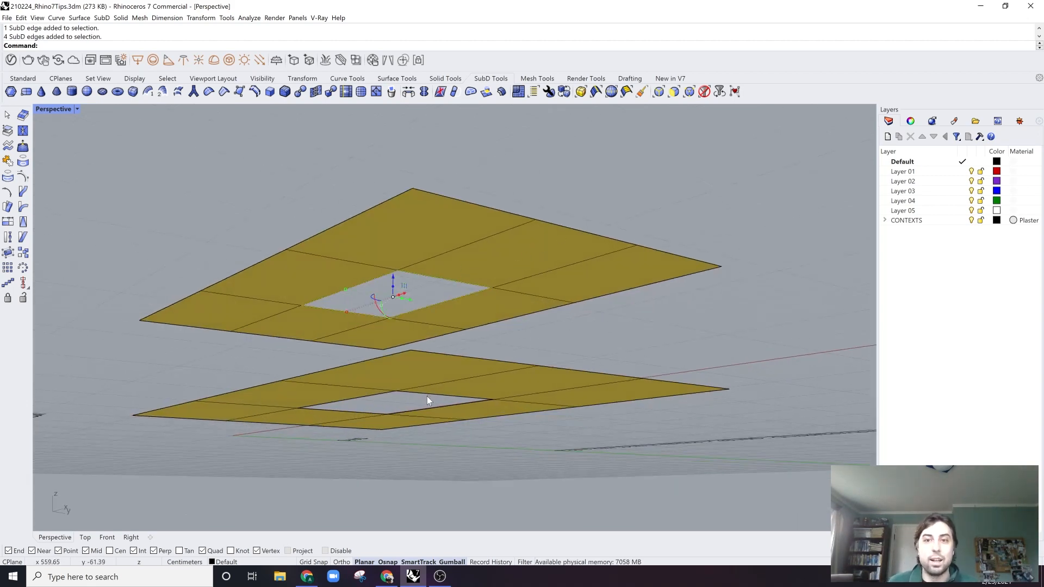
double_click(427, 396, "ctrl+shift")
scroll(432, 288, "up", 2)
right_click_drag(433, 288, 437, 272)
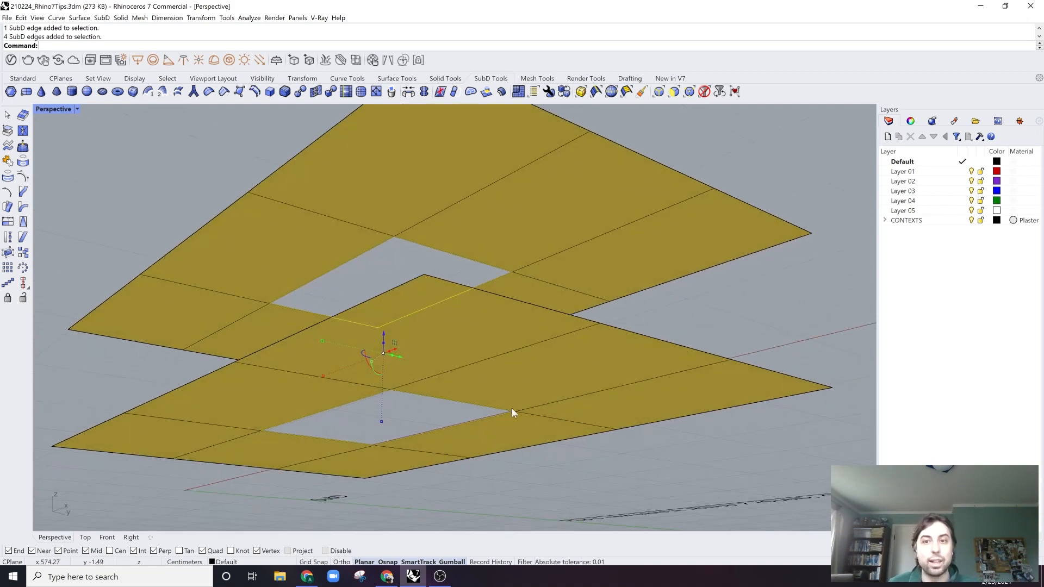
right_click_drag(512, 411, 519, 385)
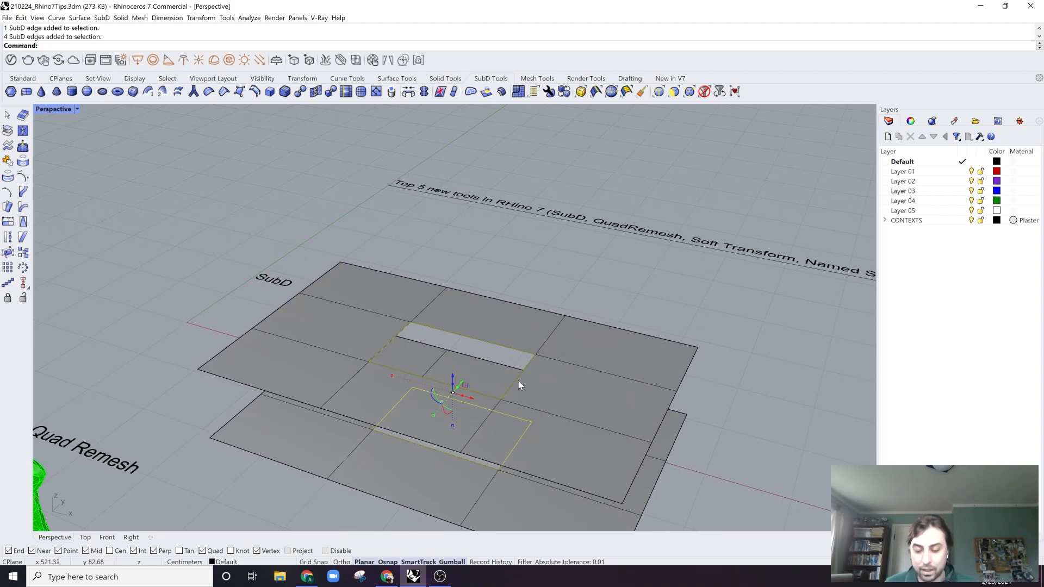
type("BridHG")
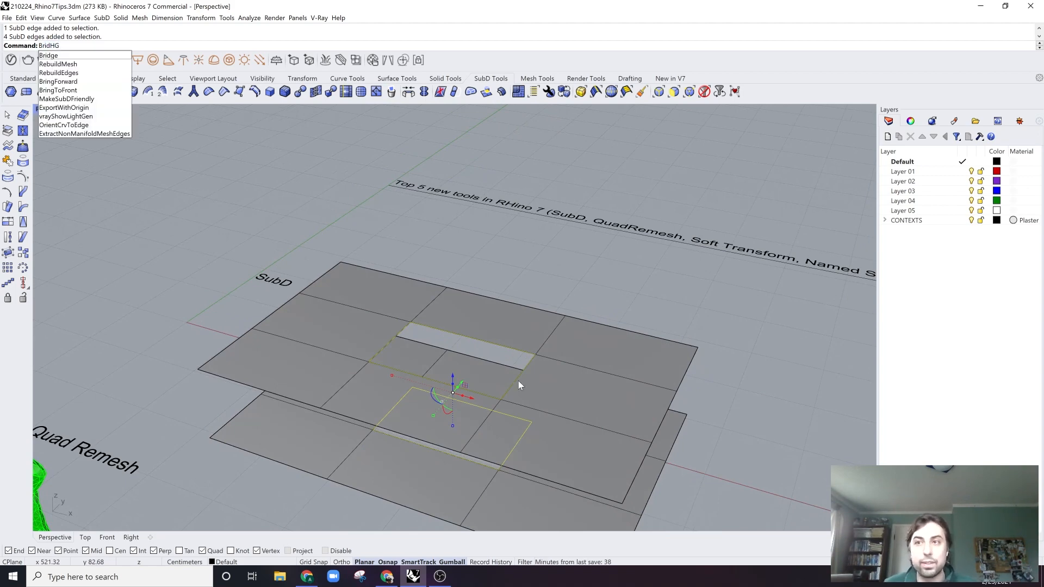
key("Return")
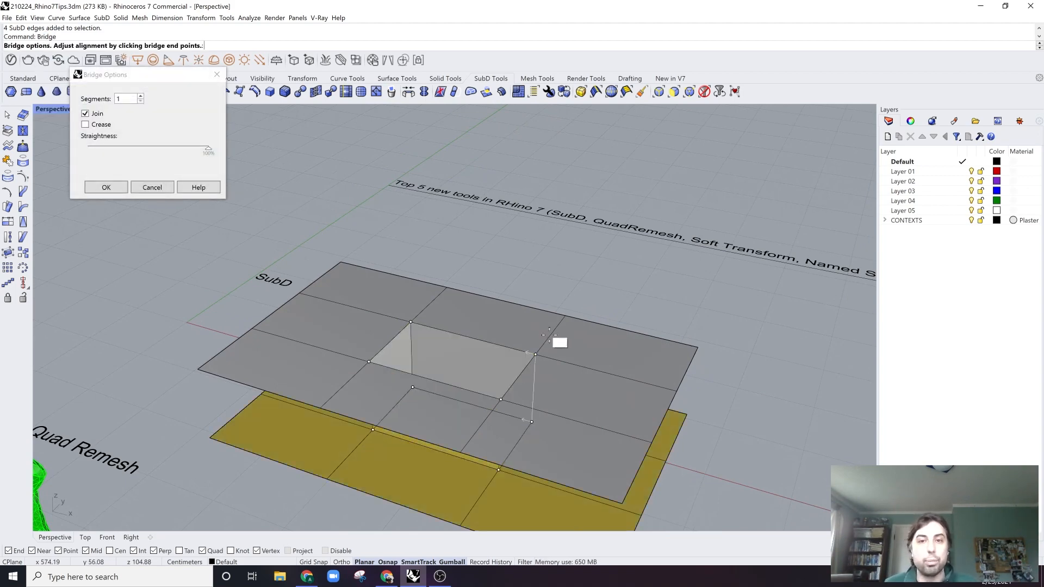
key("Return")
Switch the SubD model to smooth display and inspect the bridged central opening from several angles.
right_click_drag(517, 339, 558, 347)
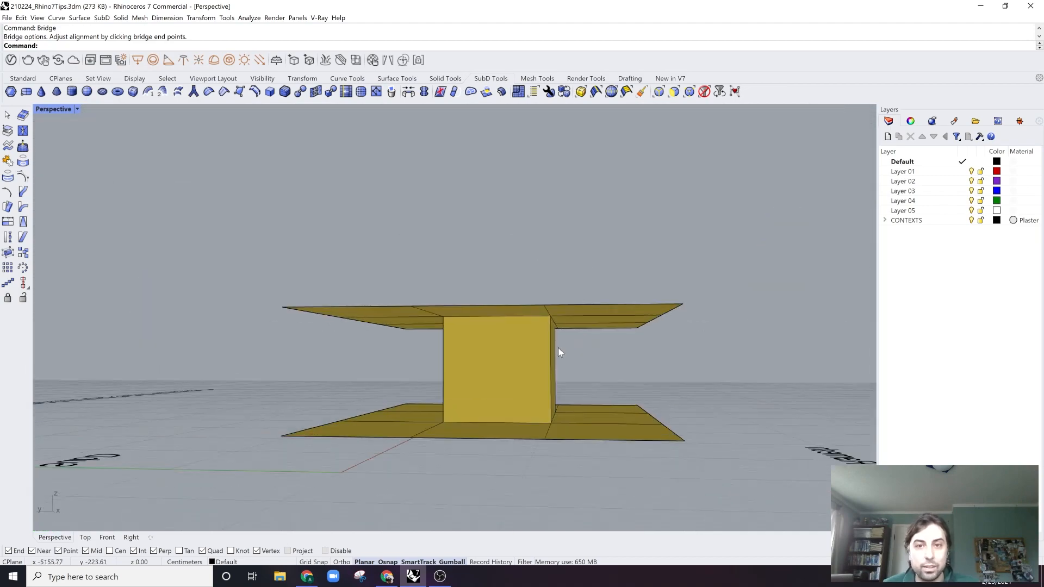
left_click(550, 351)
key("Tab")
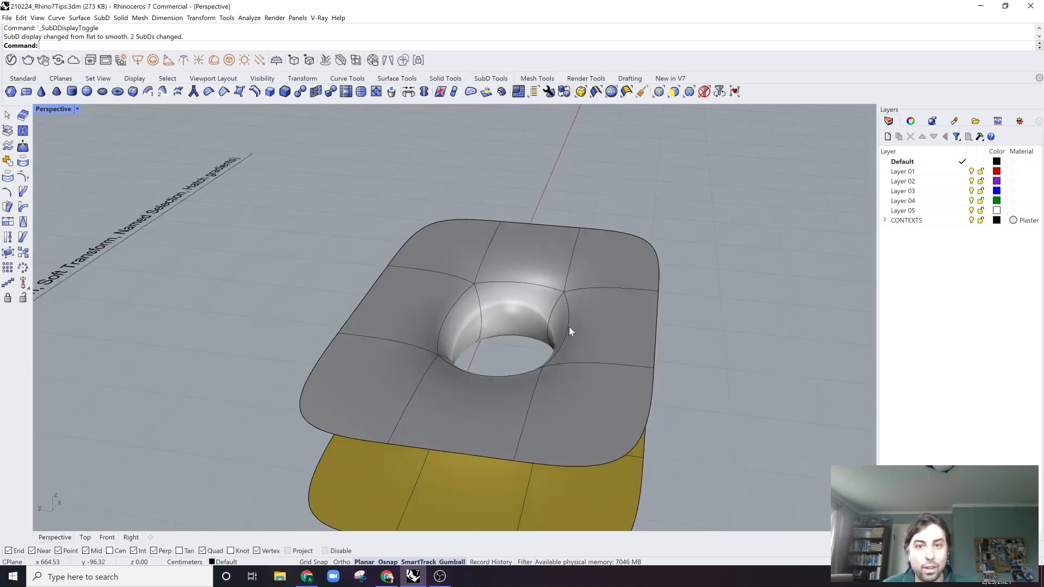
right_click_drag(608, 328, 480, 362)
scroll(566, 412, "up", 2)
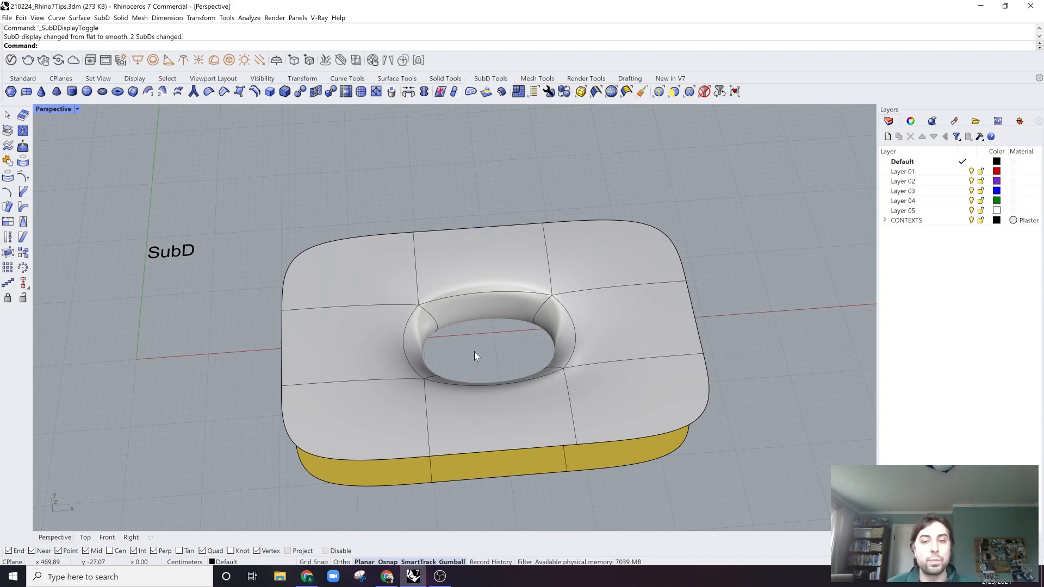
right_click_drag(474, 351, 507, 321)
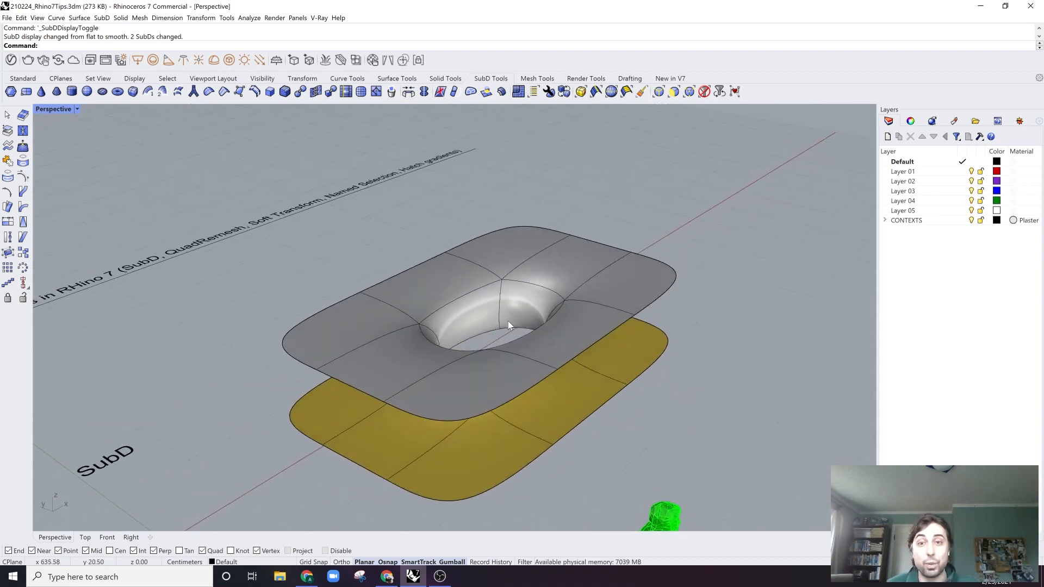
left_click(299, 358, "ctrl+shift")
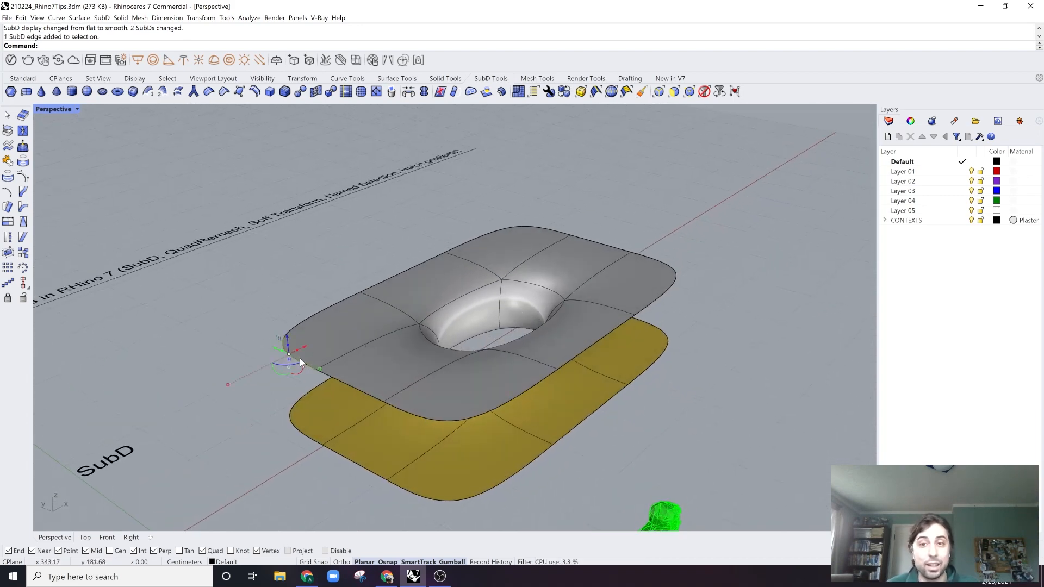
left_click(351, 387, "ctrl+shift")
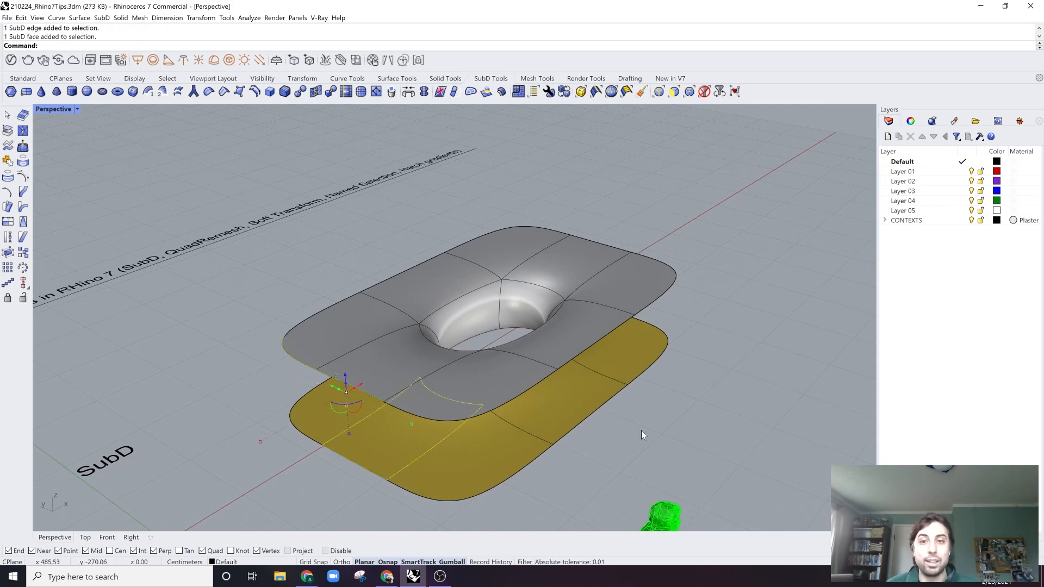
key("Escape")
Extrude the outer edges on two opposite sides of the upper plane upward into raised walls.
right_click_drag(315, 366, 372, 240)
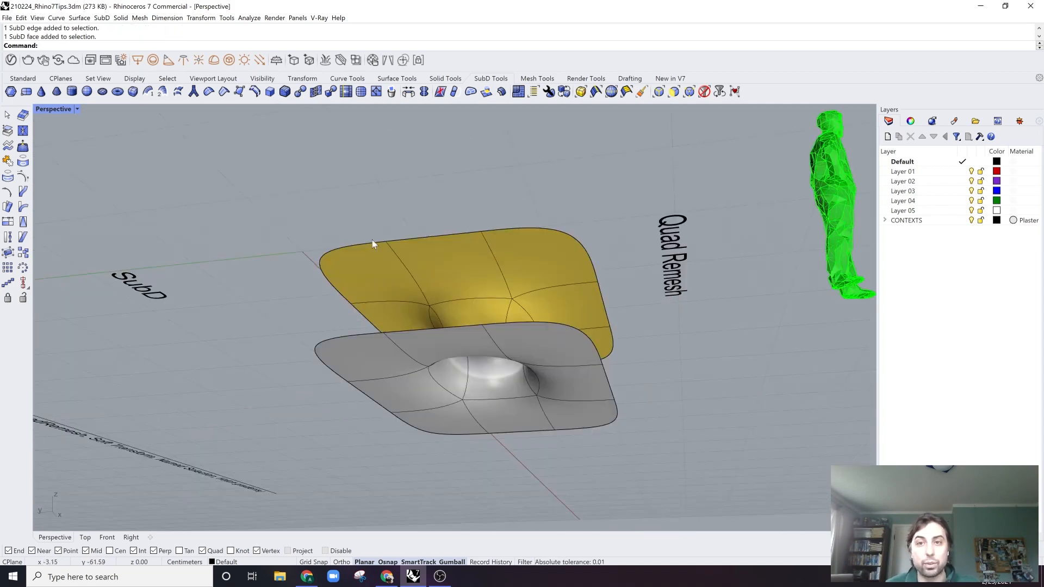
left_click(370, 241, "ctrl+shift")
right_click_drag(510, 232, 640, 227)
left_click(652, 234, "ctrl+shift")
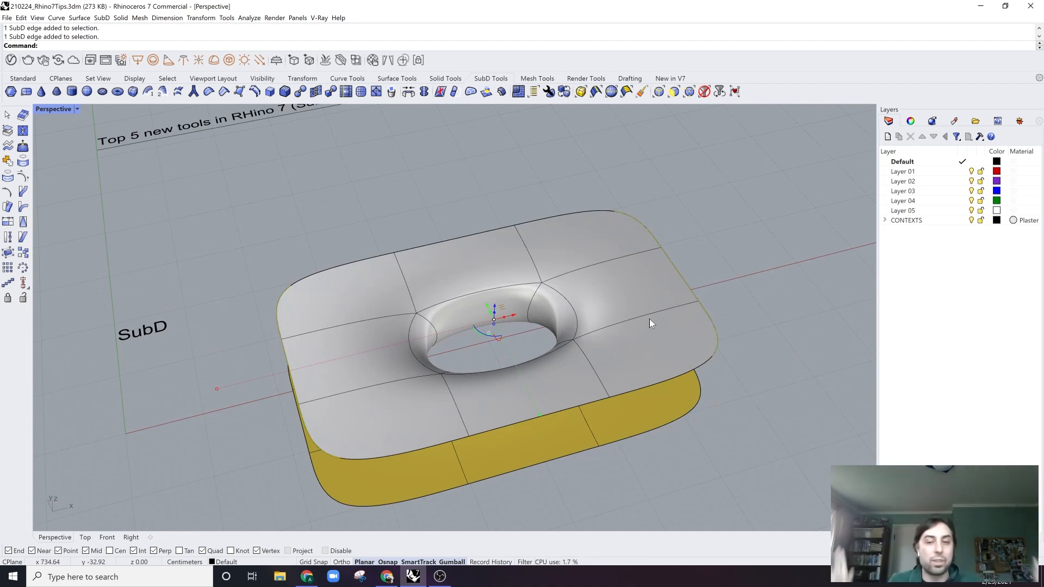
right_click_drag(586, 283, 548, 272)
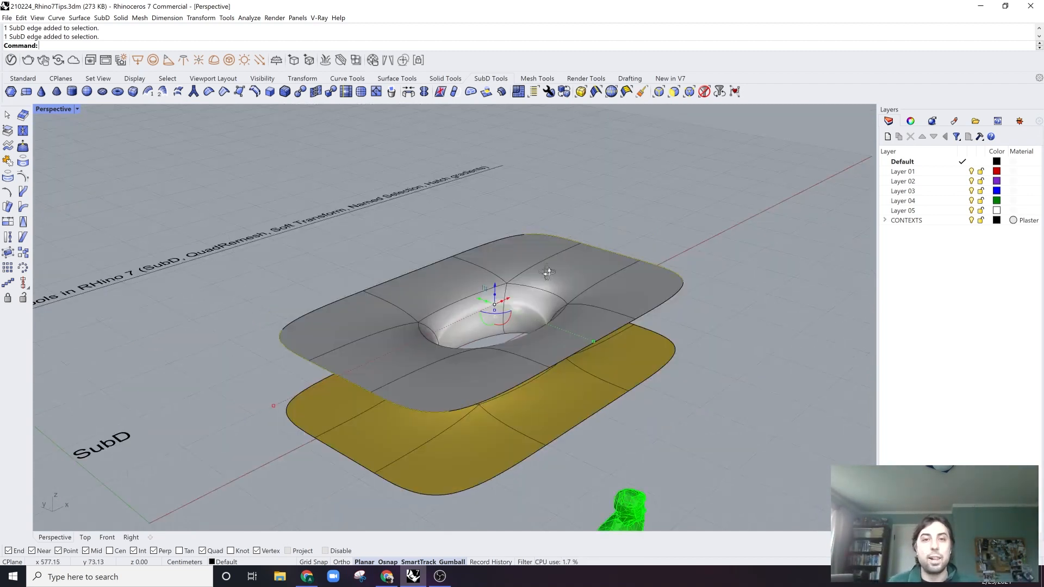
left_click_drag(494, 292, 496, 231)
right_click_drag(585, 251, 494, 260)
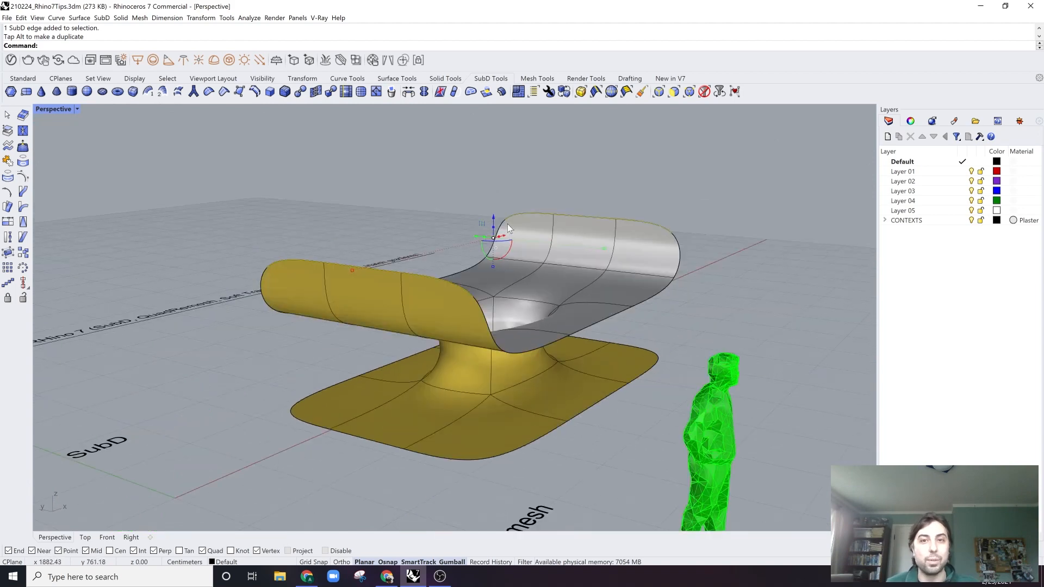
right_click_drag(507, 224, 488, 266)
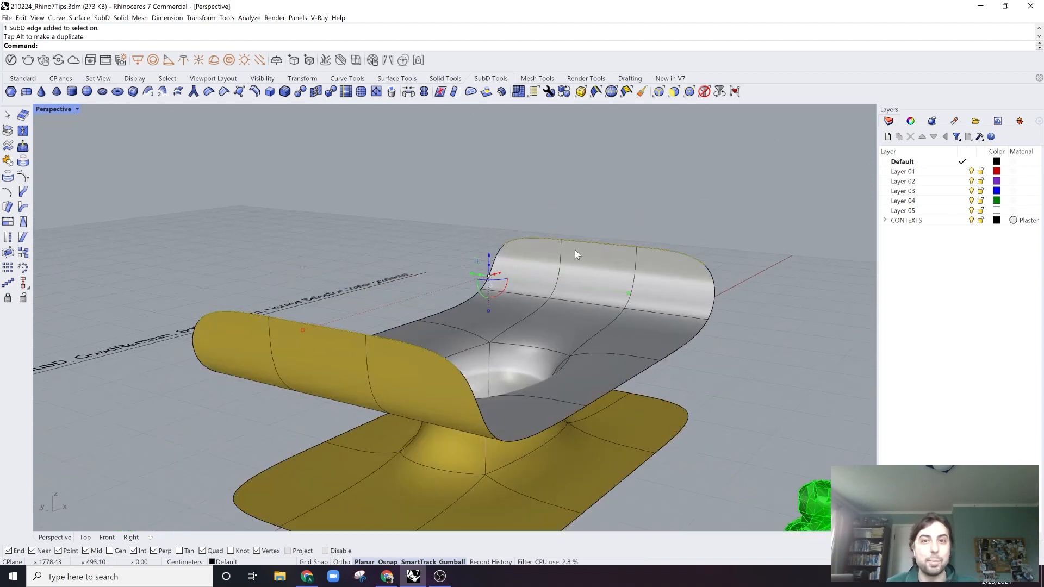
Bridge the top edges of the two raised walls with one joined segment and show the result in smooth display.
key("Tab")
mouse_move(576, 260)
right_mouse_down()
mouse_move(534, 266)
mouse_move(571, 279)
right_mouse_up()
type("bri")
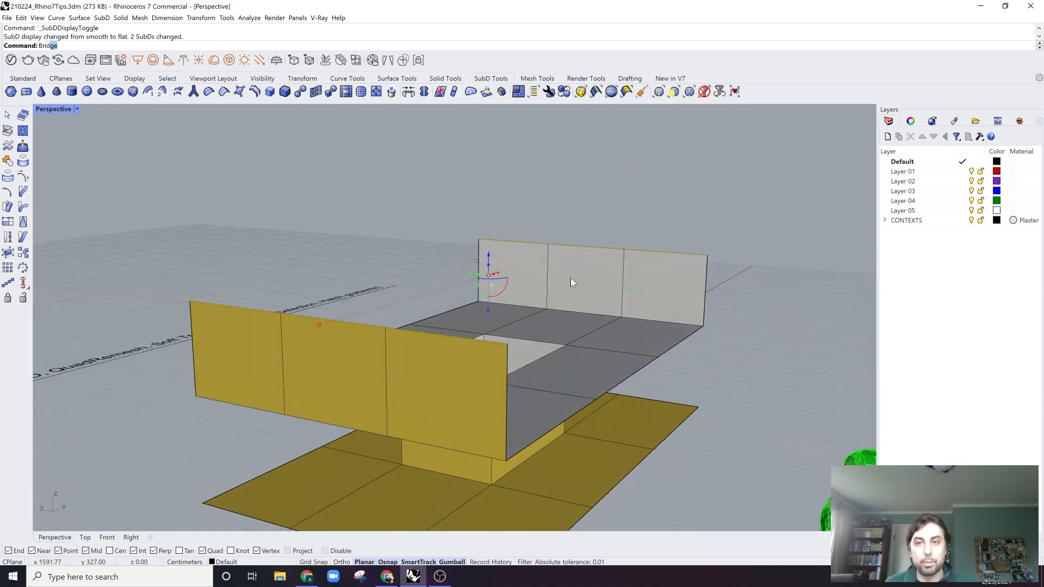
key("Return")
key("Tab")
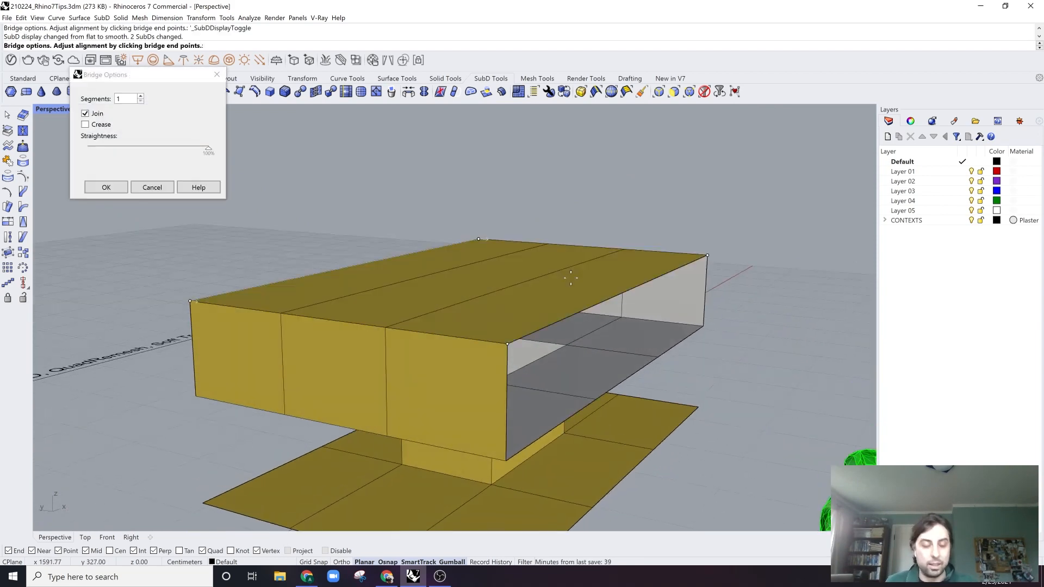
key("Return")
right_click_drag(590, 343, 466, 321)
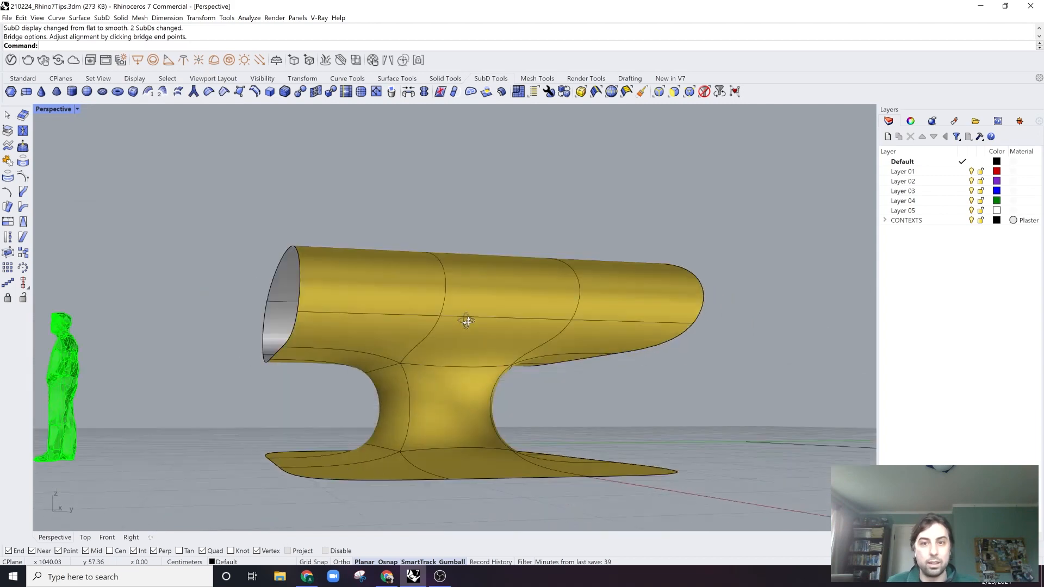
key("Return")
key("Escape")
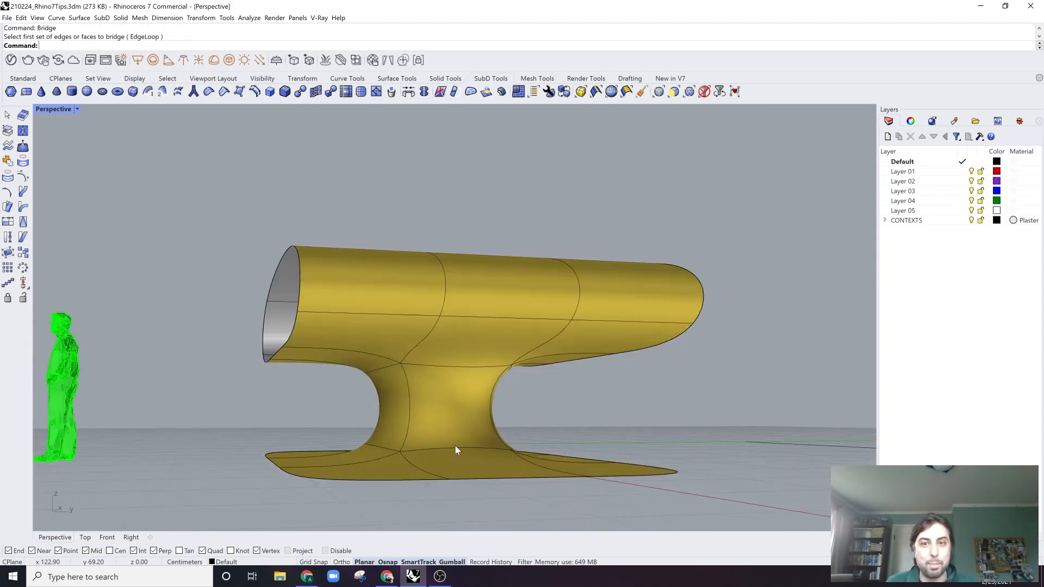
right_click_drag(477, 330, 627, 341)
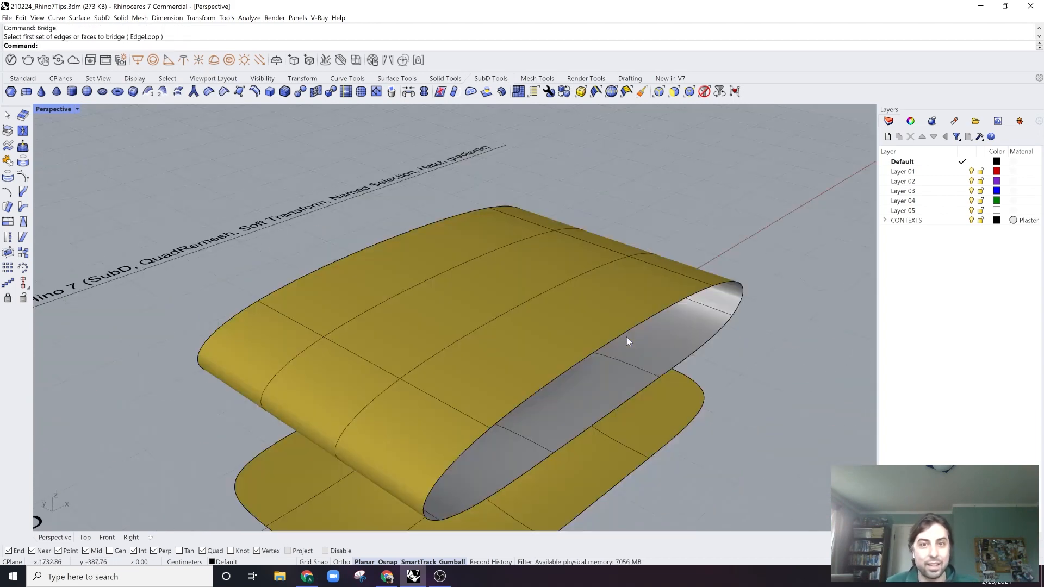
scroll(504, 365, "down", 5)
right_click_drag(503, 365, 465, 296)
left_click(465, 296)
right_click_drag(667, 199, 667, 223, "shift")
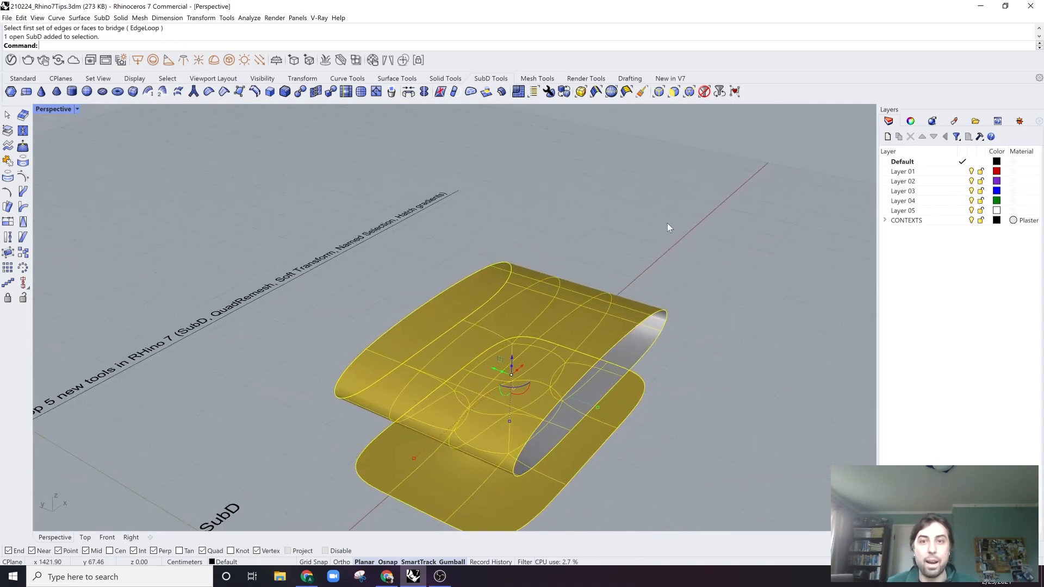
left_click(667, 223)
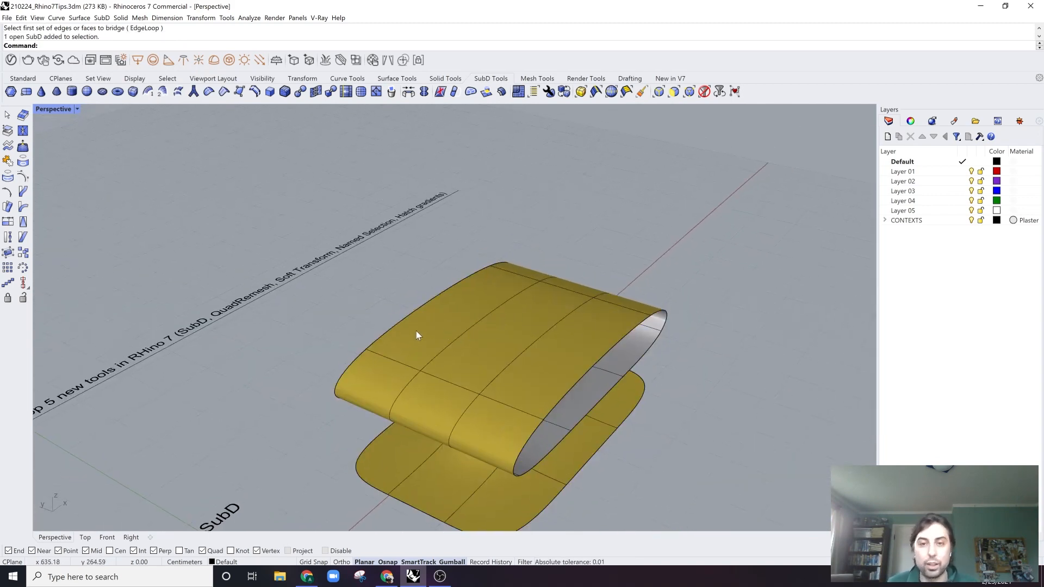
Extrude the rear face of the seat's top upward into a tall backrest and show the model in flat display.
left_click(419, 330, "ctrl+shift")
right_click_drag(608, 305, 514, 287)
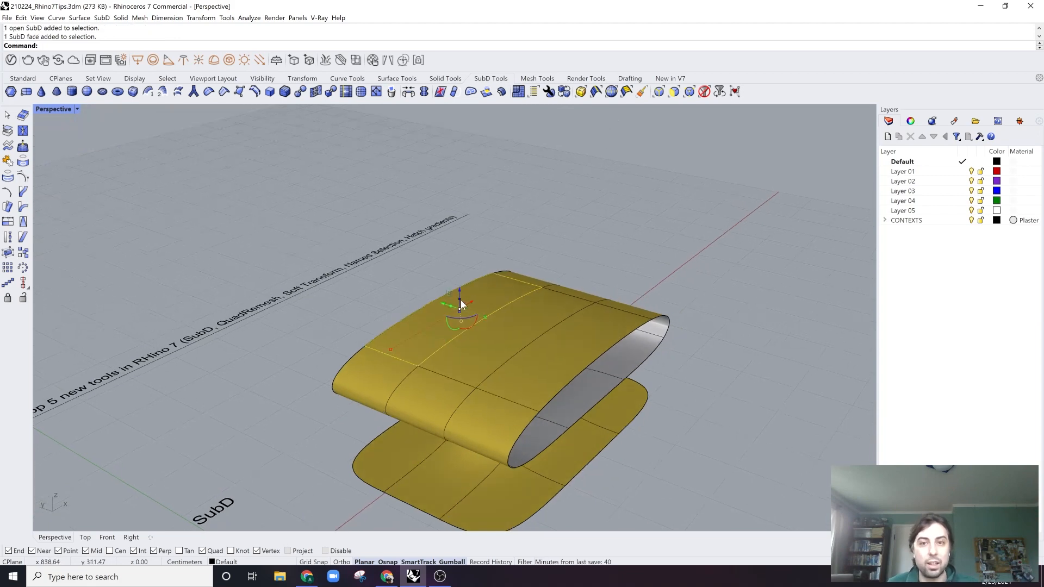
left_click_drag(460, 298, 474, 155)
right_click_drag(536, 246, 446, 295)
key("Tab")
key("Tab")
key("Tab")
Shift the backrest's top face backward and raise it so that the backrest leans away from the seat.
scroll(488, 288, "up", 4)
left_click(438, 280, "ctrl+shift")
scroll(438, 280, "down", 5)
left_click_drag(433, 265, 406, 259)
right_click_drag(473, 373, 451, 305)
left_click_drag(448, 312, 437, 251)
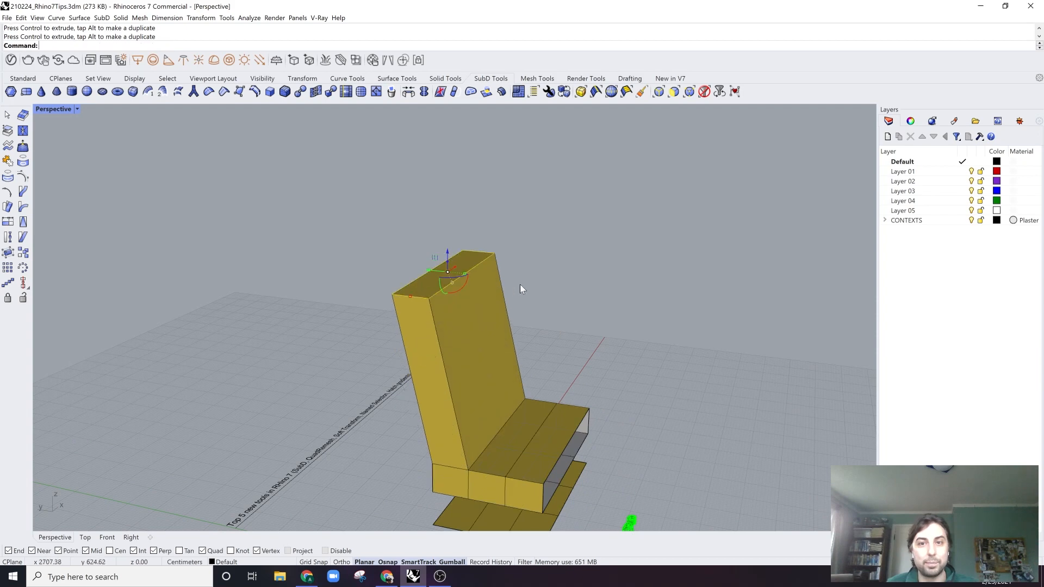
Scale the backrest's top face so that the backrest tapers upward, and fine-tune that face.
right_click_drag(520, 285, 448, 318)
scroll(448, 318, "up", 2)
left_click_drag(309, 282, 331, 284)
right_click_drag(353, 310, 461, 297)
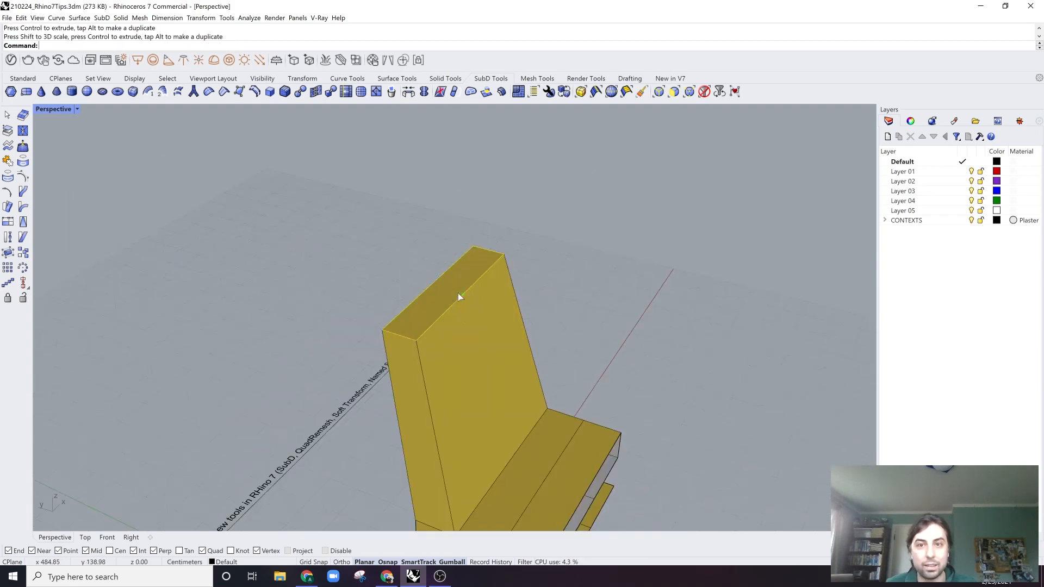
left_click_drag(458, 292, 454, 293)
Compare the chair in smooth and flat display from below, the side and the front.
key("Tab")
right_click_drag(575, 321, 566, 263)
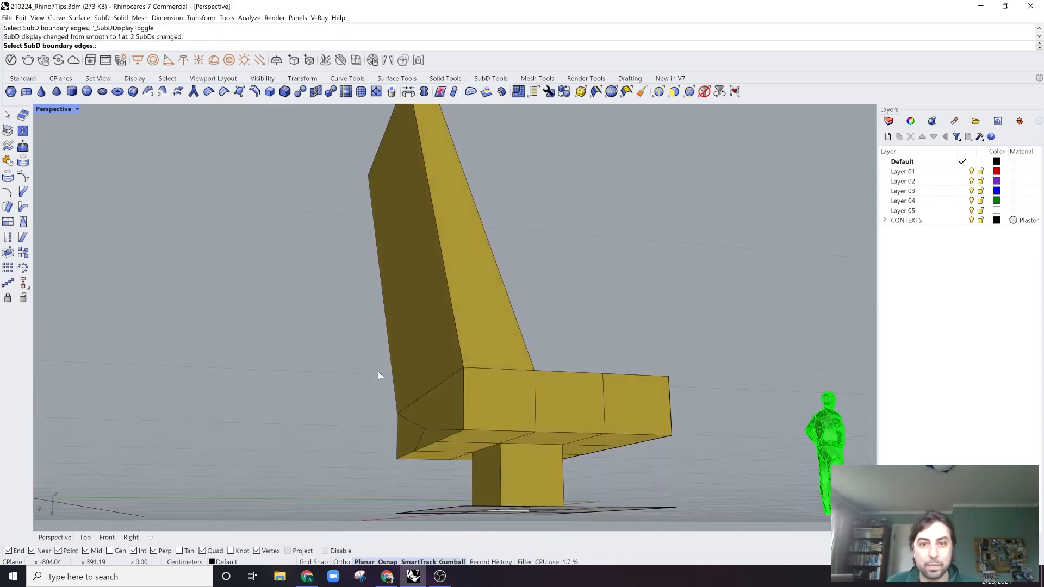
key("Tab")
right_click_drag(377, 371, 491, 376)
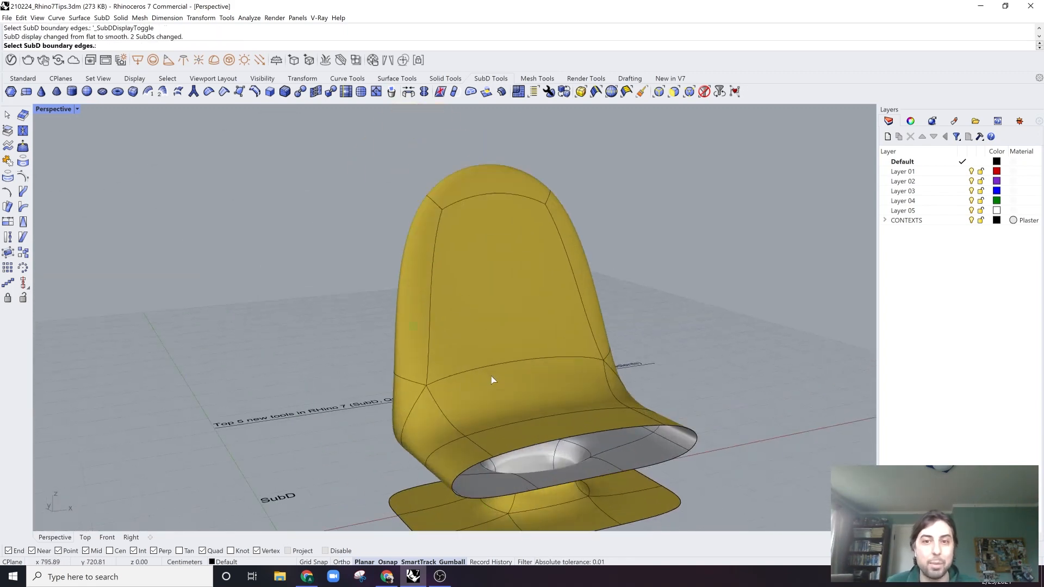
right_click_drag(565, 375, 478, 306)
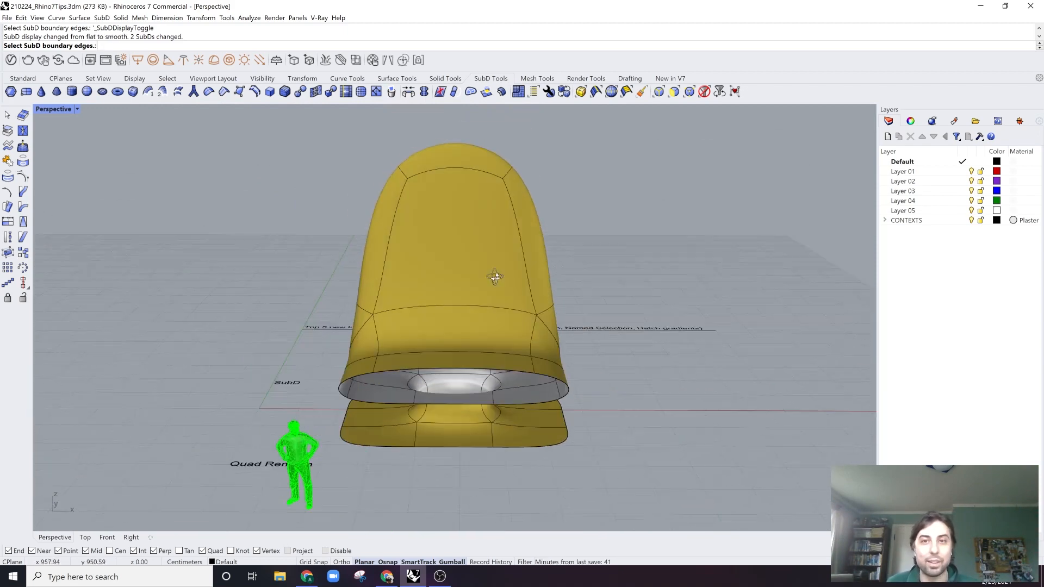
key("Tab")
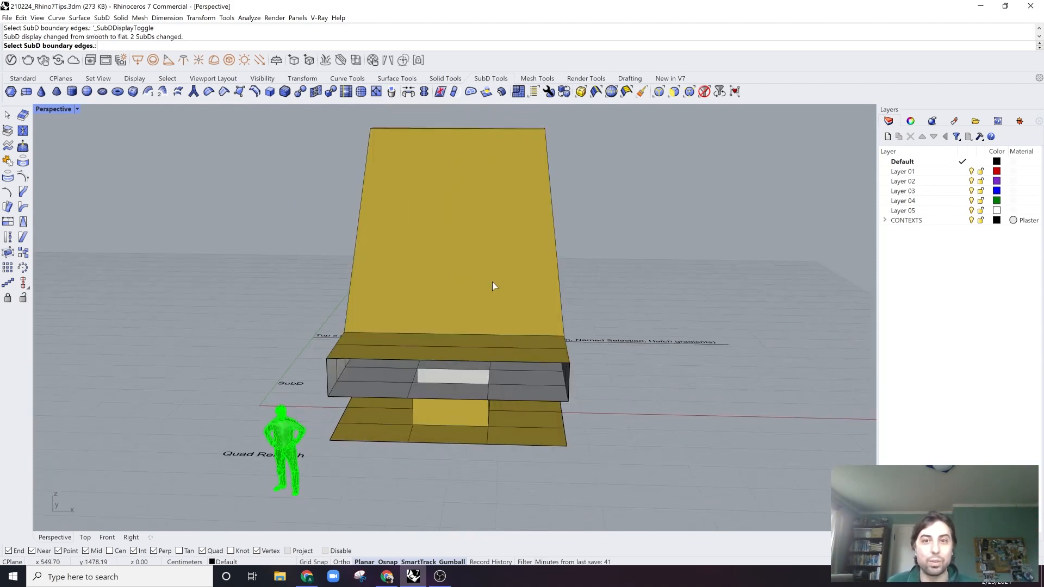
right_click_drag(494, 286, 440, 278)
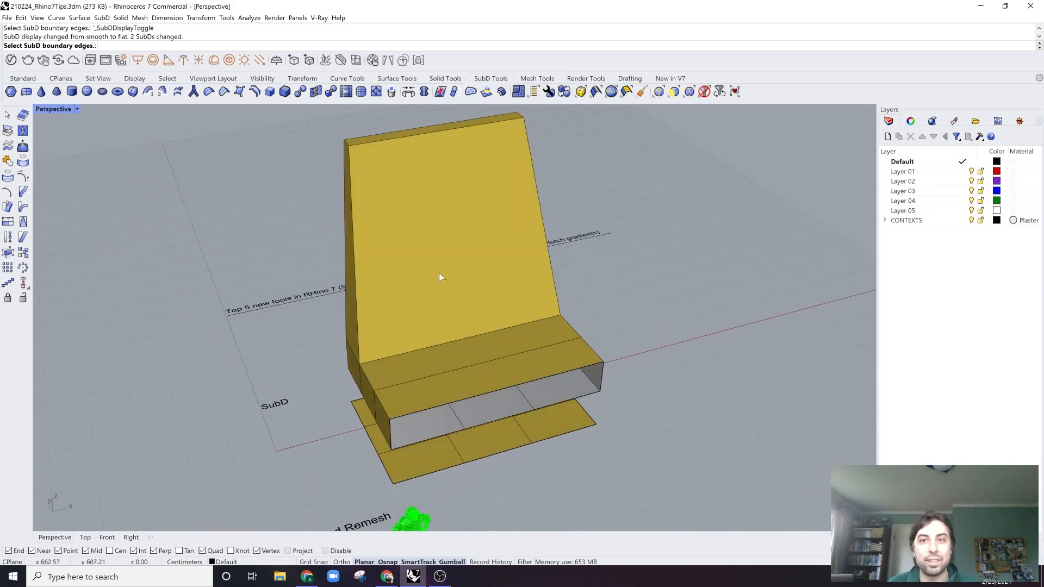
scroll(369, 384, "up", 2)
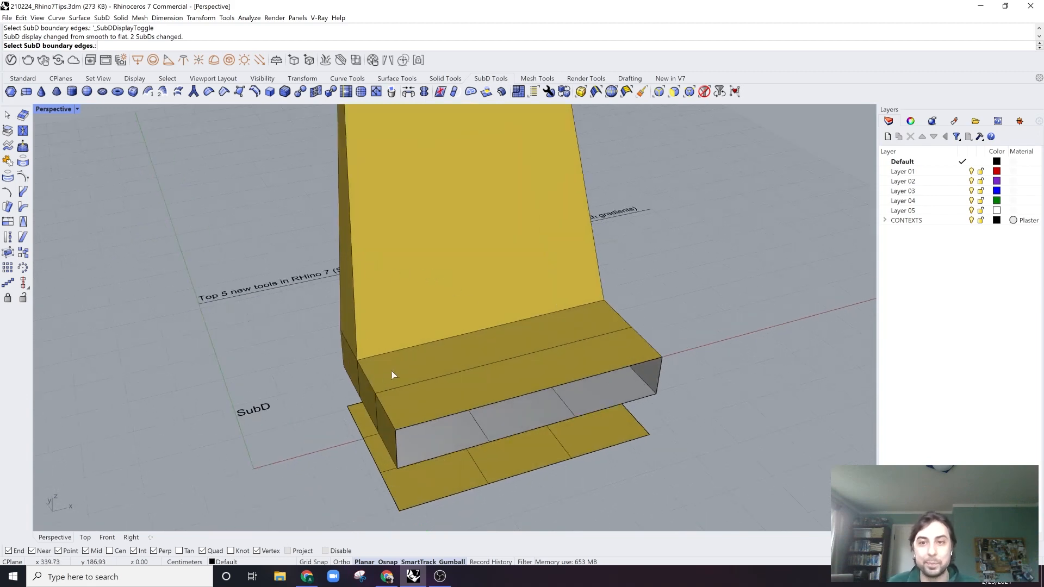
key("Escape")
Crease the backrest's front side edges and the seat's upper side edges, and show the chair in smooth display.
right_click_drag(393, 366, 415, 371)
double_click(415, 371, "ctrl+shift")
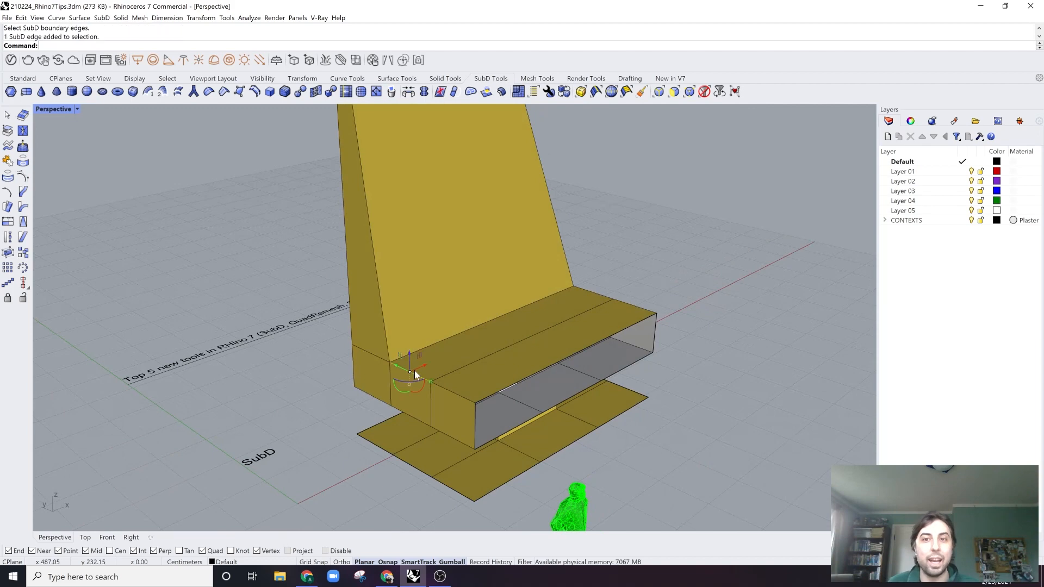
left_click(376, 311, "ctrl+shift")
right_click_drag(377, 311, 520, 319)
left_click(557, 301, "ctrl+shift")
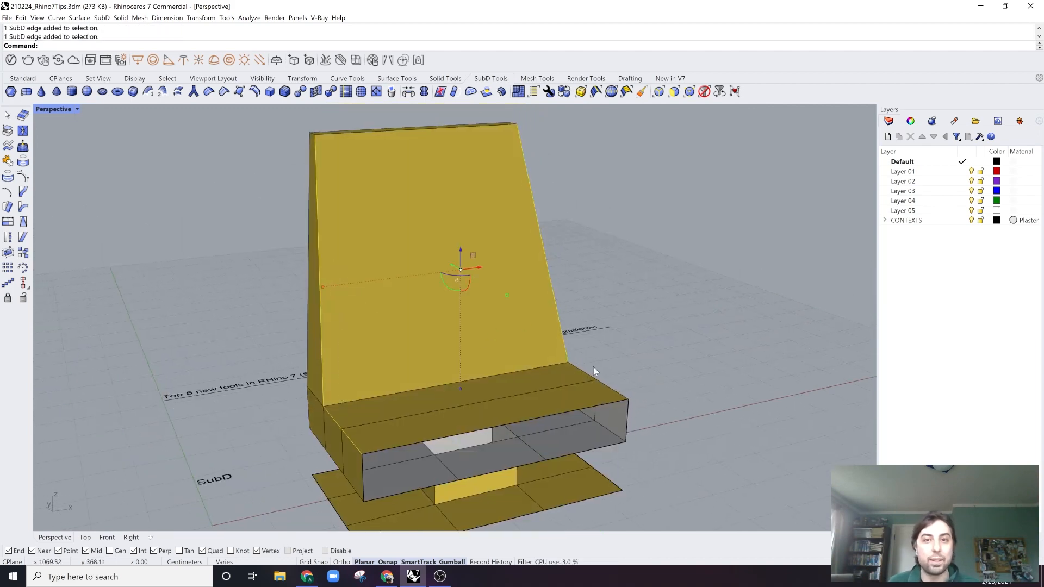
type("Crease")
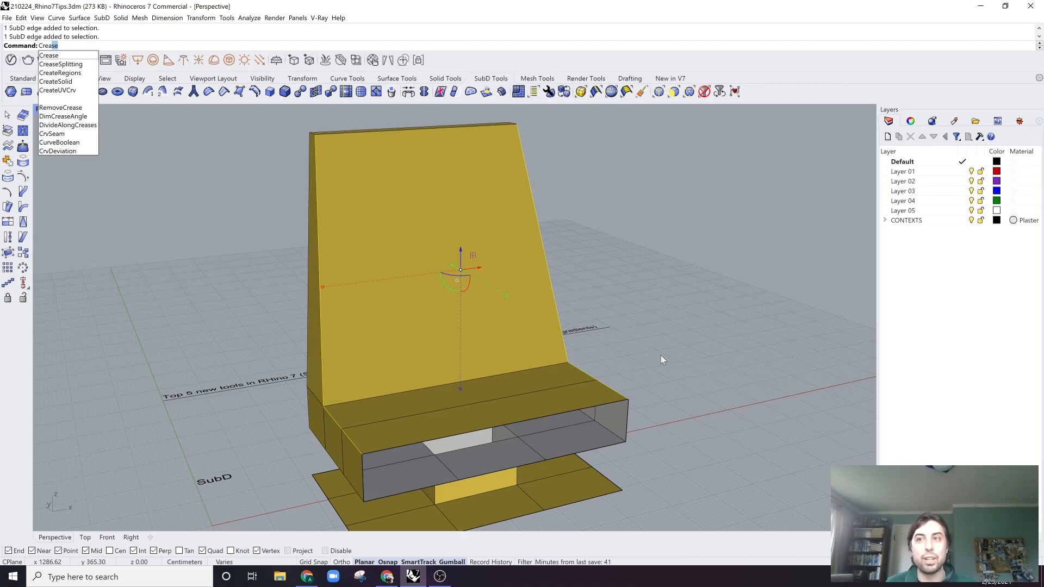
key("Escape")
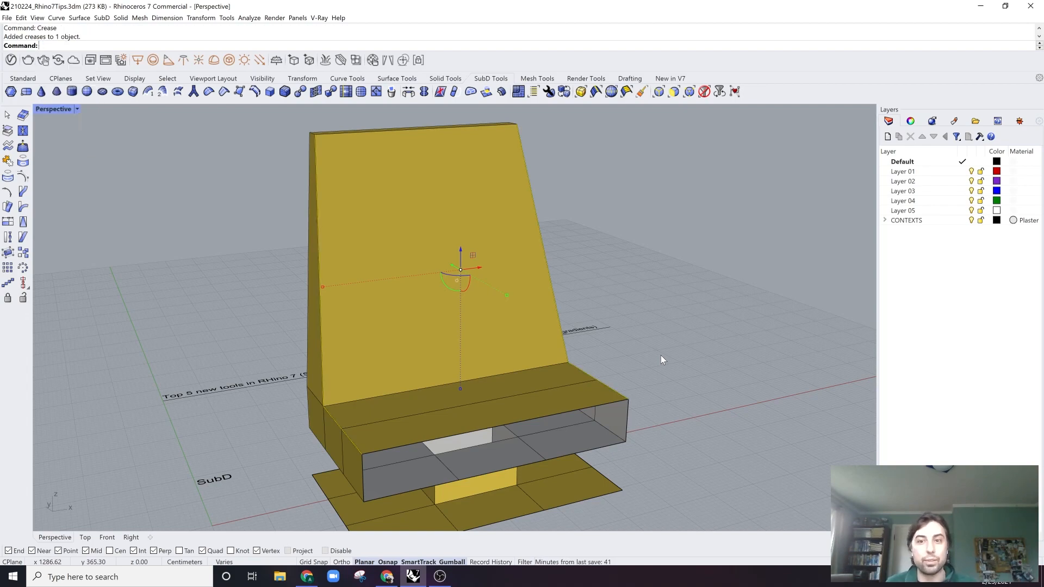
key("Tab")
Crease the front edge across the top of the backrest.
right_click_drag(491, 292, 458, 286)
left_click(610, 201)
left_click(448, 174, "ctrl+shift")
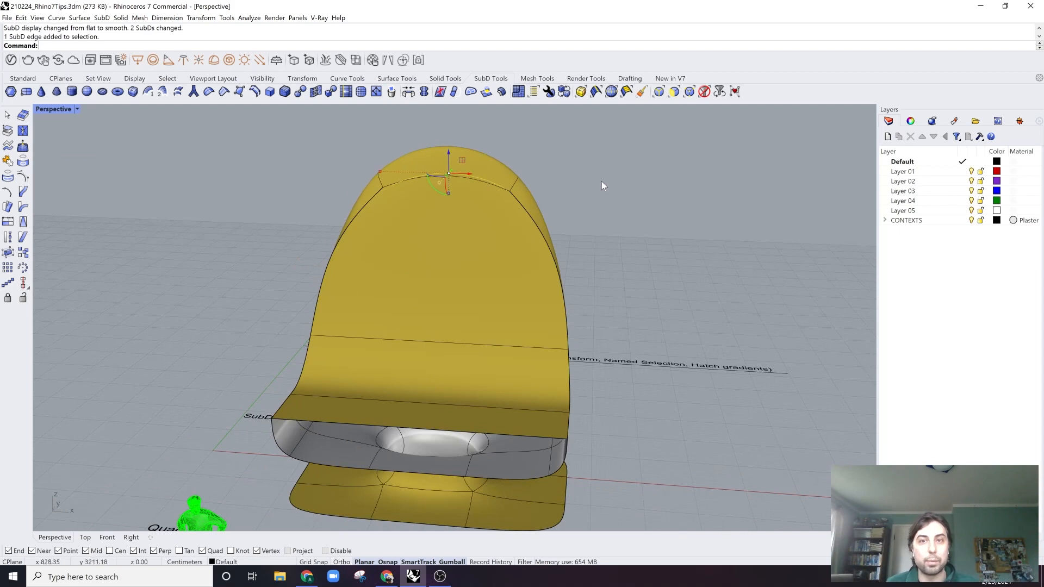
right_click(598, 182)
left_click(602, 243)
right_click_drag(561, 289, 481, 279)
scroll(599, 263, "down", 3)
scroll(431, 346, "up", 8)
scroll(432, 345, "down", 4)
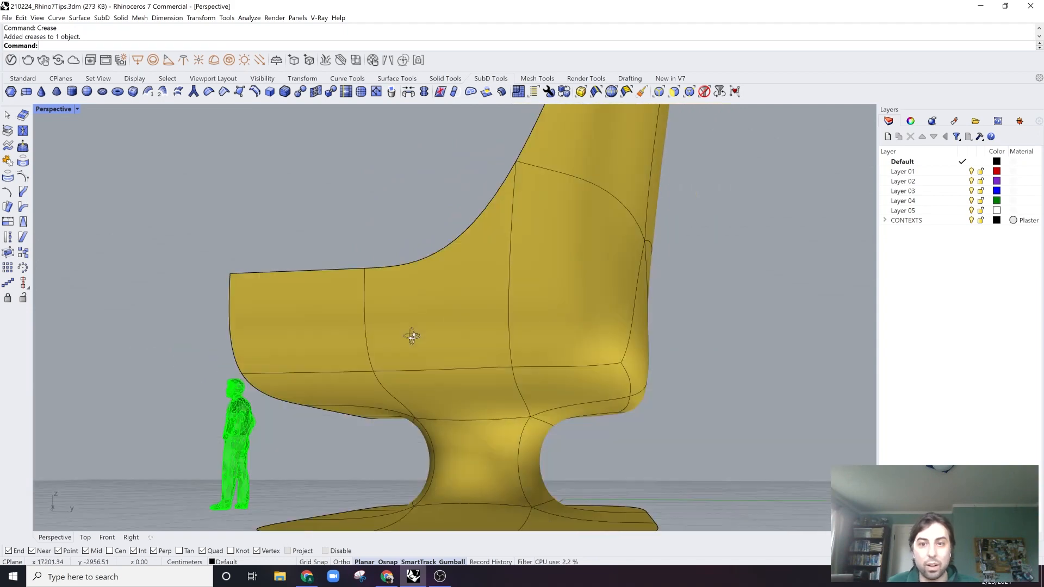
Raise the lower edges of the seat's open front so that the opening becomes a thin lip below the seat.
right_click_drag(412, 333, 579, 381)
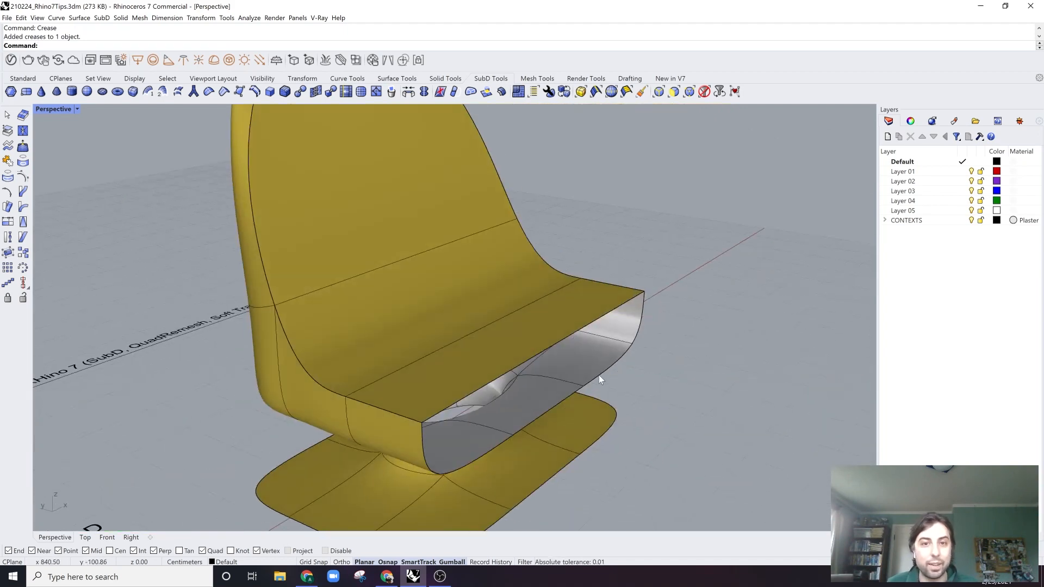
left_click(597, 370, "ctrl+shift")
left_click(555, 408, "ctrl+shift")
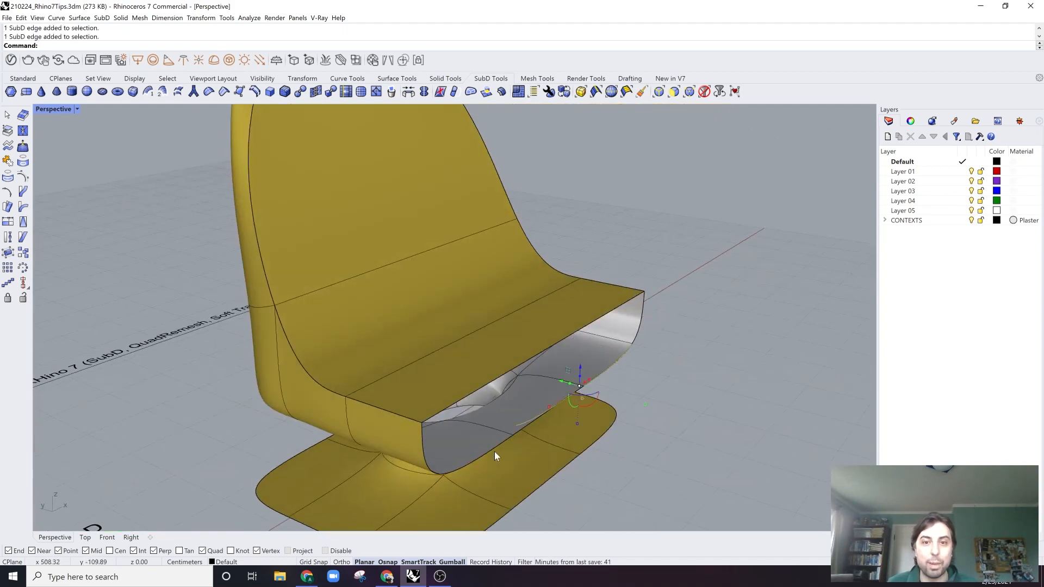
left_click(540, 414, "ctrl")
right_click_drag(582, 410, 542, 462)
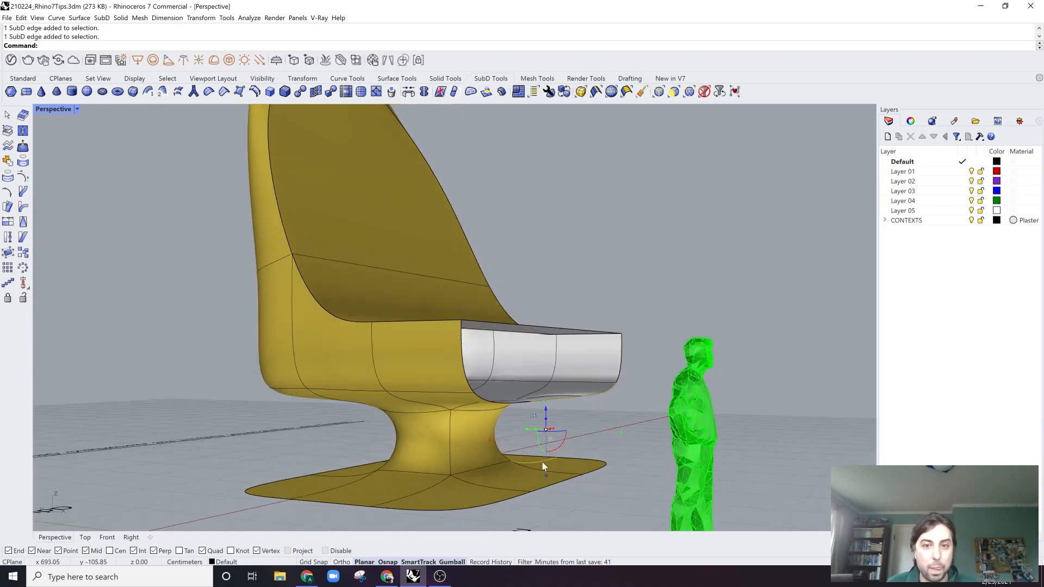
scroll(534, 356, "up", 5)
left_click(534, 356, "ctrl")
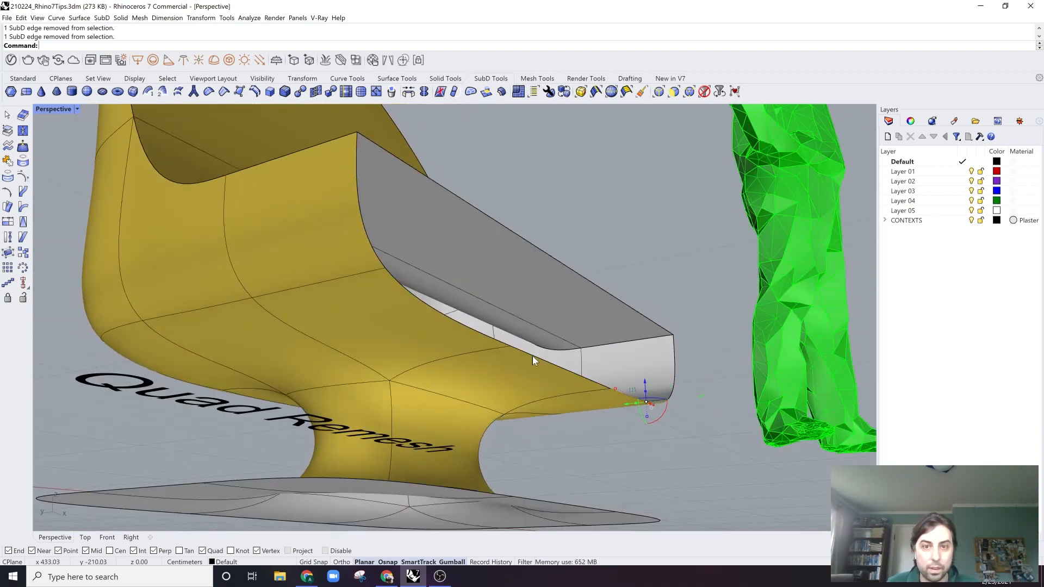
left_click(450, 319, "ctrl+shift")
scroll(457, 326, "down", 3)
right_click_drag(457, 326, 468, 383)
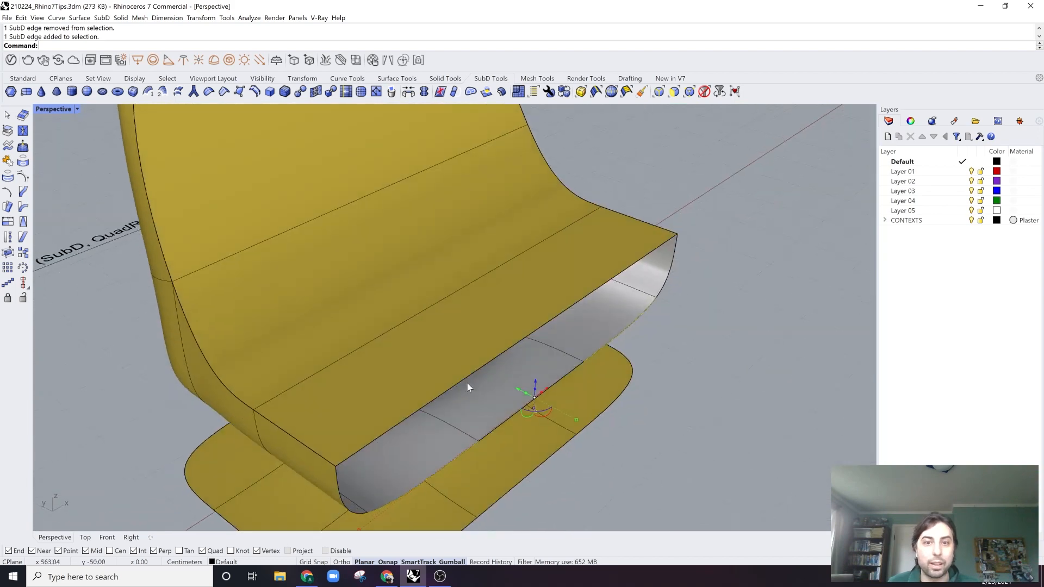
scroll(557, 371, "up", 4)
left_click(564, 380, "ctrl+shift")
scroll(563, 383, "down", 2)
right_click_drag(563, 383, 561, 354)
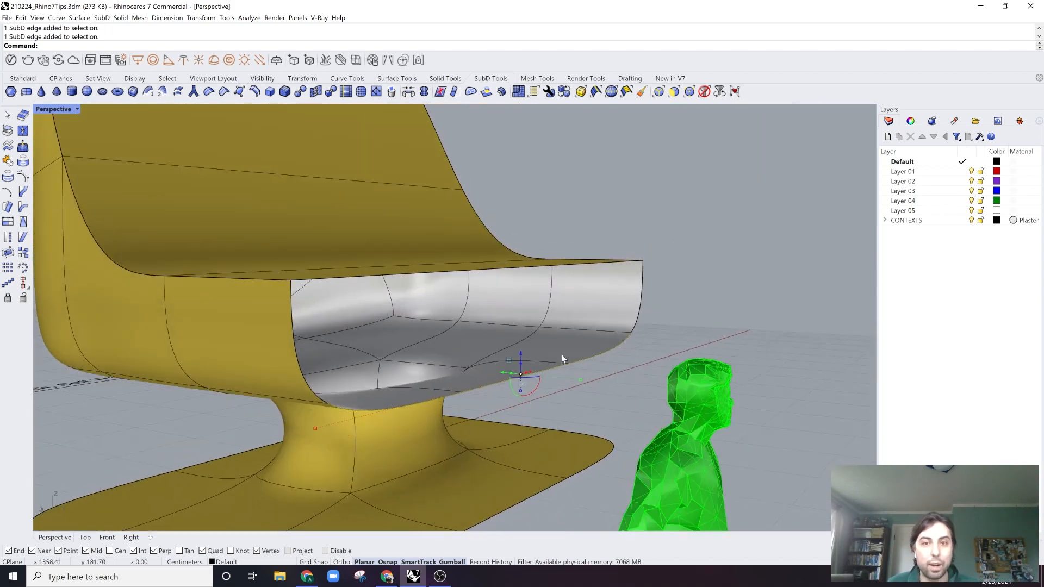
left_click_drag(519, 357, 522, 289)
left_click(715, 382)
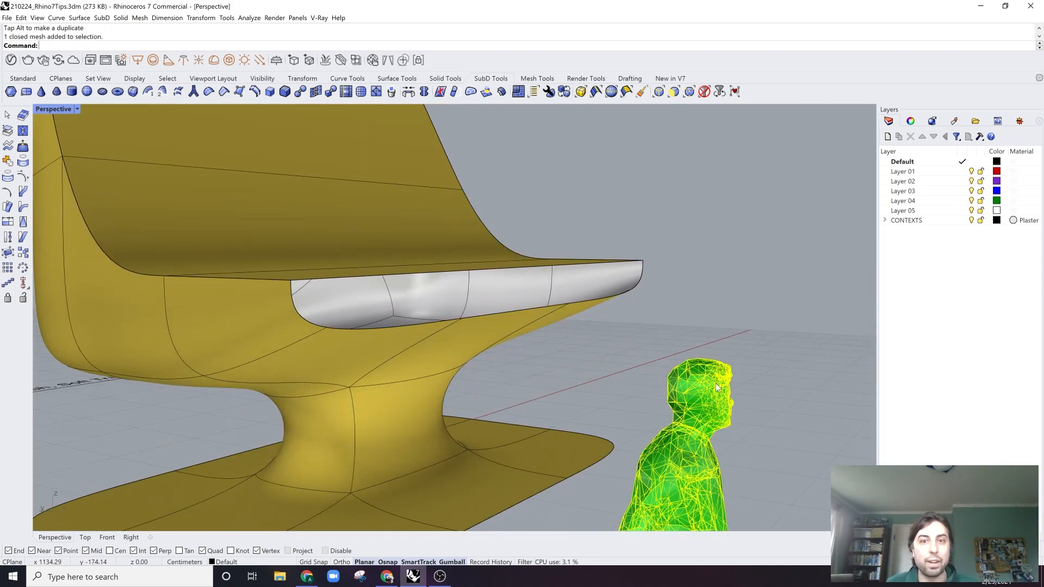
left_click(610, 333)
Examine the reshaped chair from the front and above, near and far.
right_click_drag(610, 333, 491, 318)
scroll(482, 321, "down", 6)
scroll(461, 380, "up", 3)
scroll(520, 378, "down", 3)
scroll(488, 329, "up", 3)
left_click(487, 328)
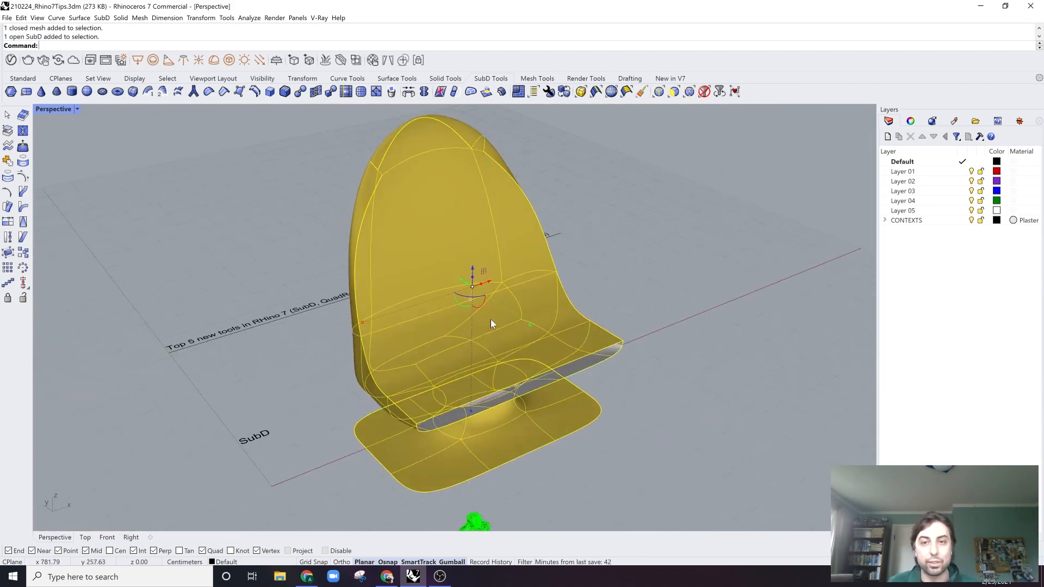
left_click(709, 210)
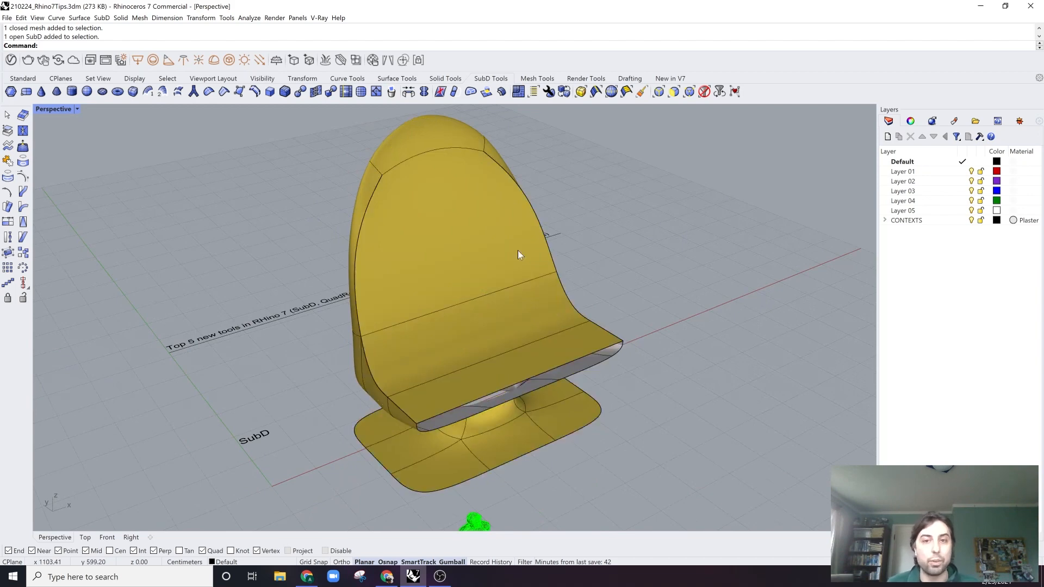
right_click_drag(476, 300, 484, 297)
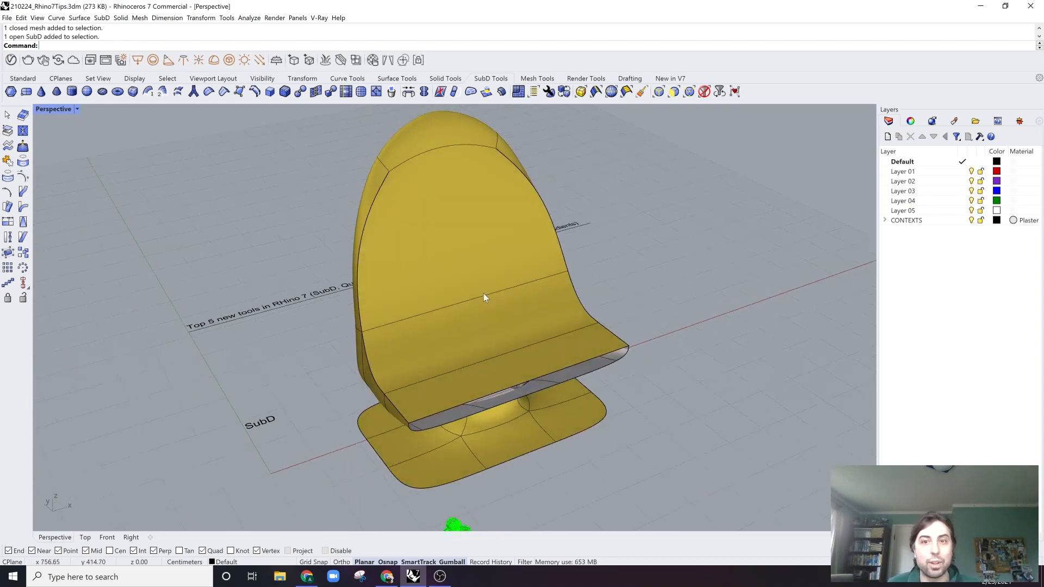
left_click(484, 294)
Draw a SubD plane with X count 3 and Y count 3 on the ground beside the chair.
right_click_drag(577, 275, 489, 381, "shift")
left_click(530, 296)
left_click(26, 91)
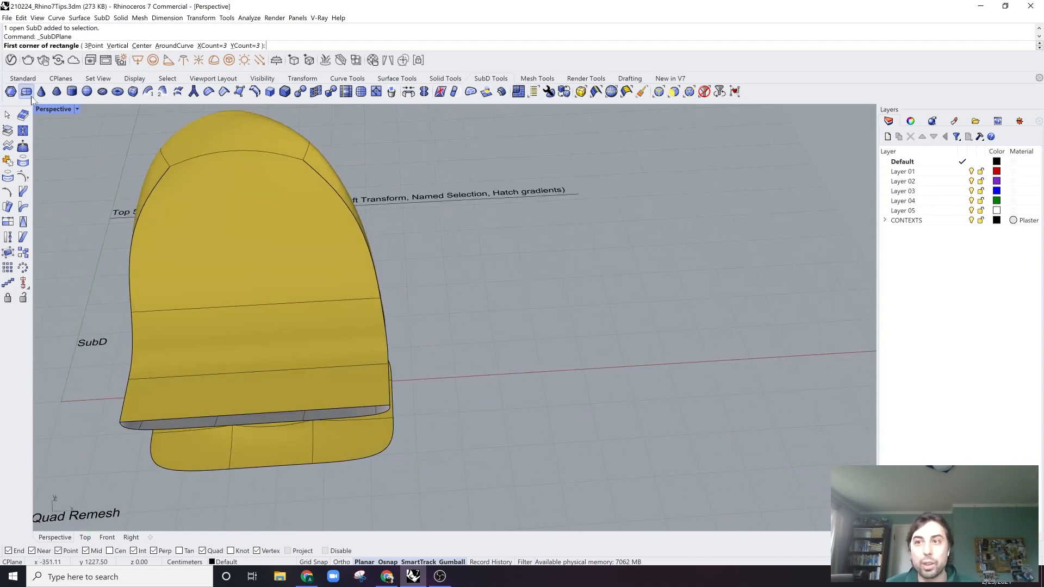
left_click(449, 431)
left_click(624, 321)
scroll(569, 363, "up", 5)
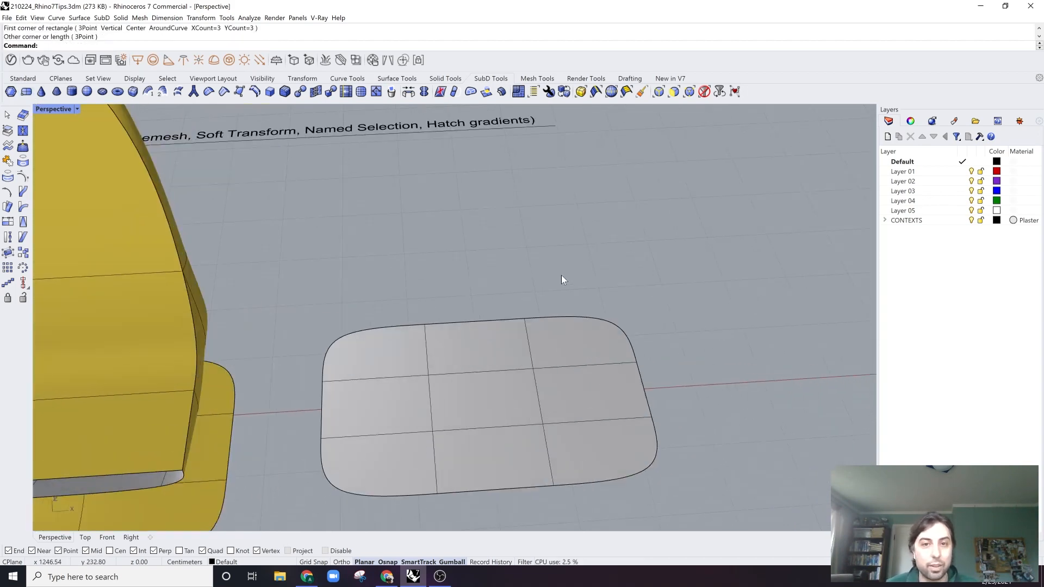
Delete the chair so that only the new SubD plane is left to work on.
left_click_drag(561, 275, 666, 370, "ctrl+shift")
left_click(676, 339)
left_click_drag(560, 269, 634, 327, "ctrl+shift")
left_click(207, 344)
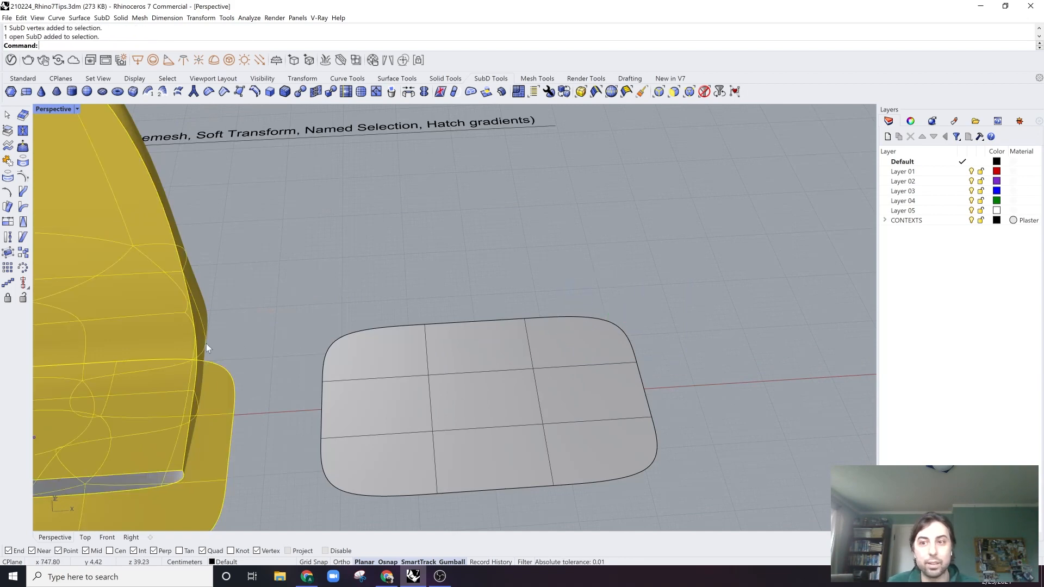
key("Delete")
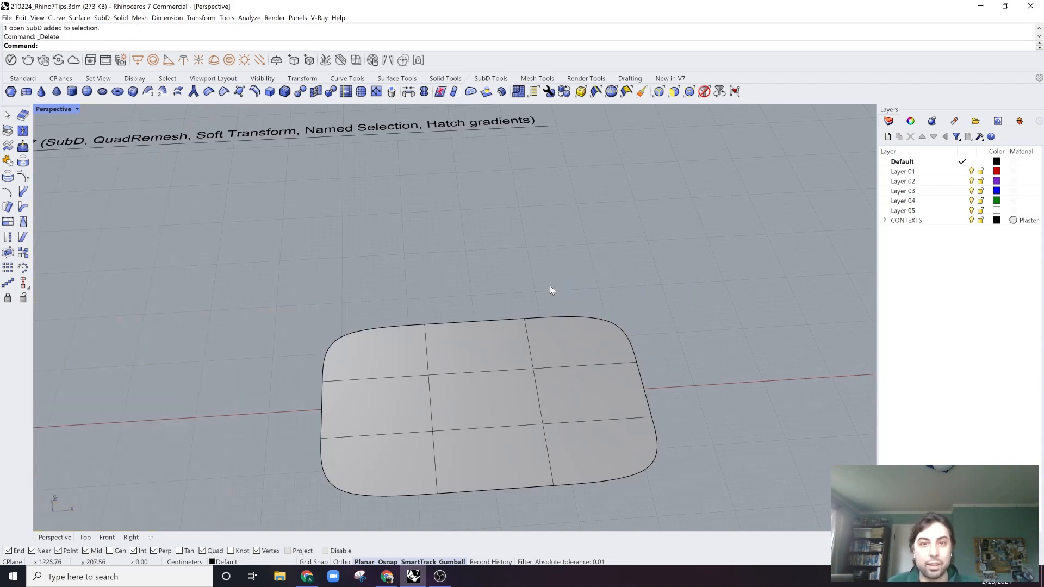
Raise one corner vertex and one vertex on the opposite long edge of the plane to warp its surface.
left_click_drag(557, 283, 694, 348, "ctrl+shift")
left_click_drag(265, 452, 458, 460, "ctrl+shift")
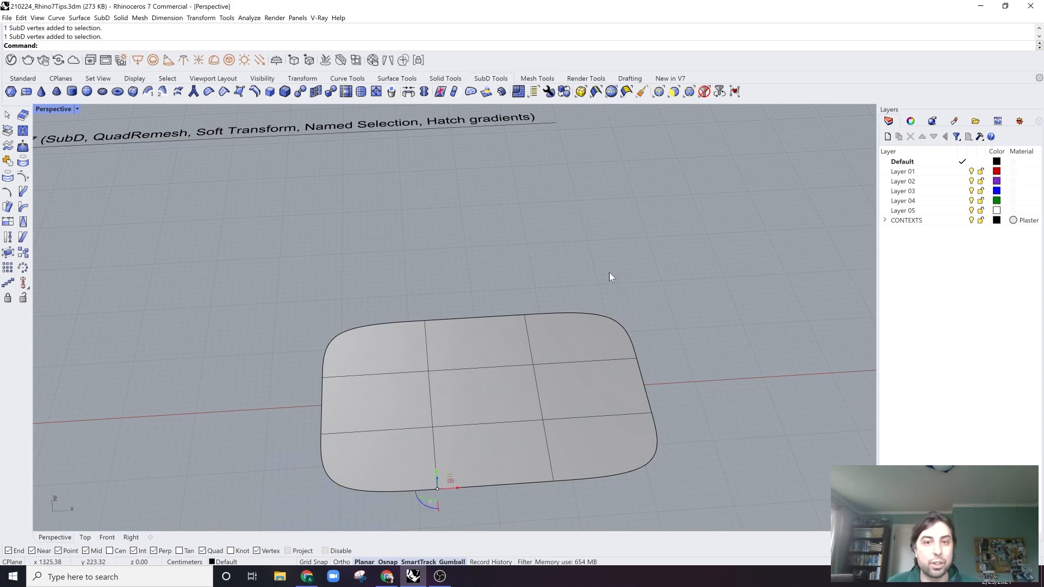
left_click_drag(582, 273, 645, 332, "ctrl+shift")
right_click_drag(643, 330, 626, 302)
right_click_drag(621, 404, 501, 319, "shift")
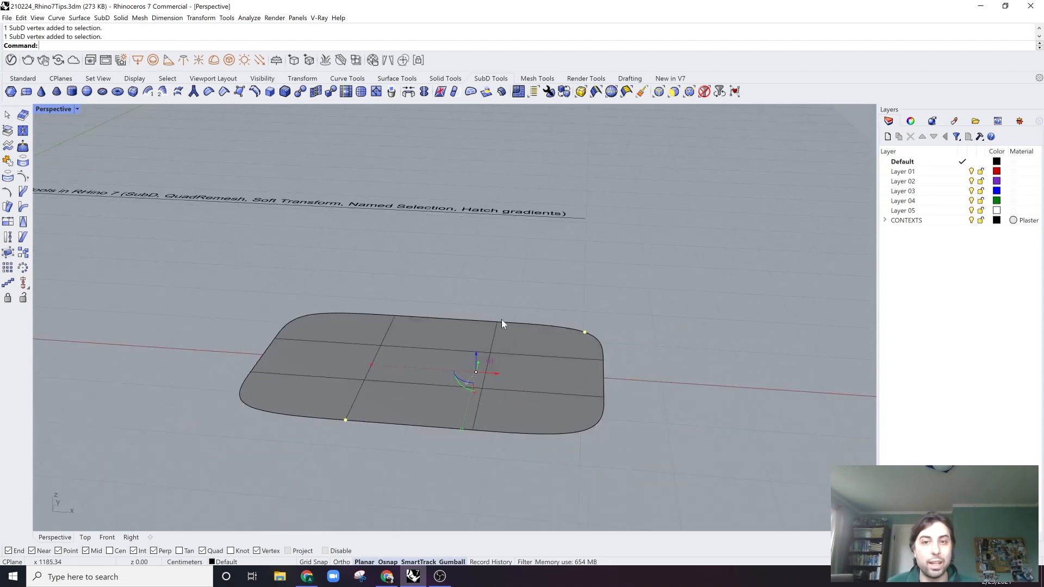
left_click_drag(479, 353, 478, 248)
right_click_drag(478, 251, 511, 283)
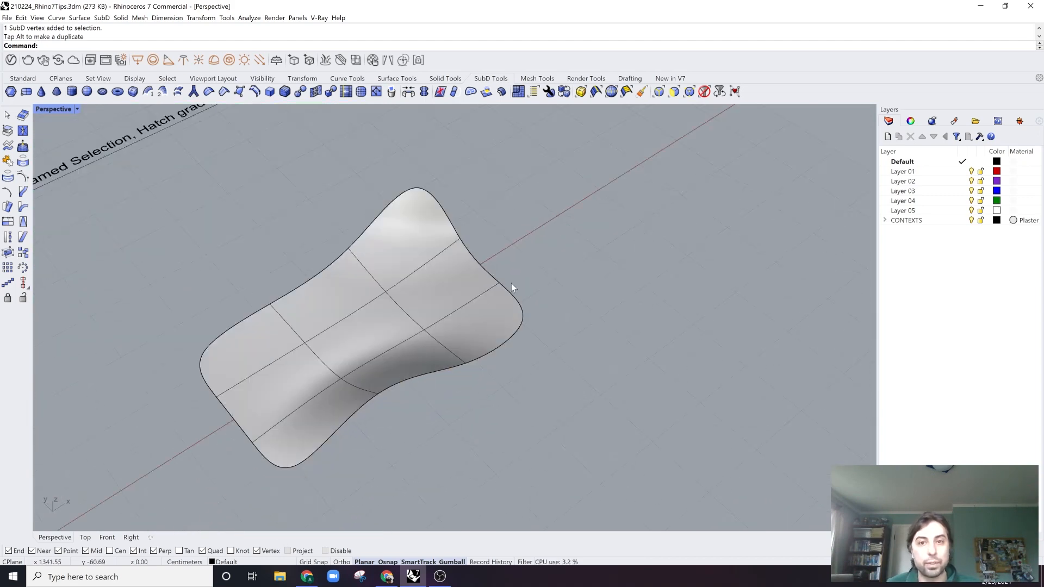
Crease the four corner vertices of the warped SubD plane to make its corners sharp.
left_click(521, 321, "ctrl+shift")
left_click_drag(419, 182, 445, 196, "ctrl+shift")
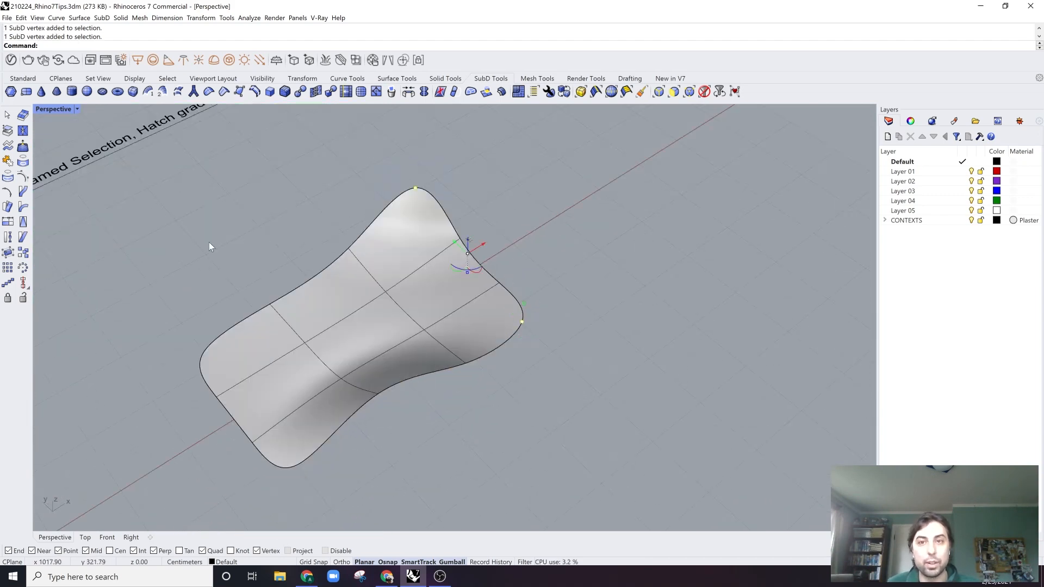
left_click_drag(158, 312, 214, 367, "ctrl+shift")
left_click_drag(266, 487, 328, 449, "ctrl+shift")
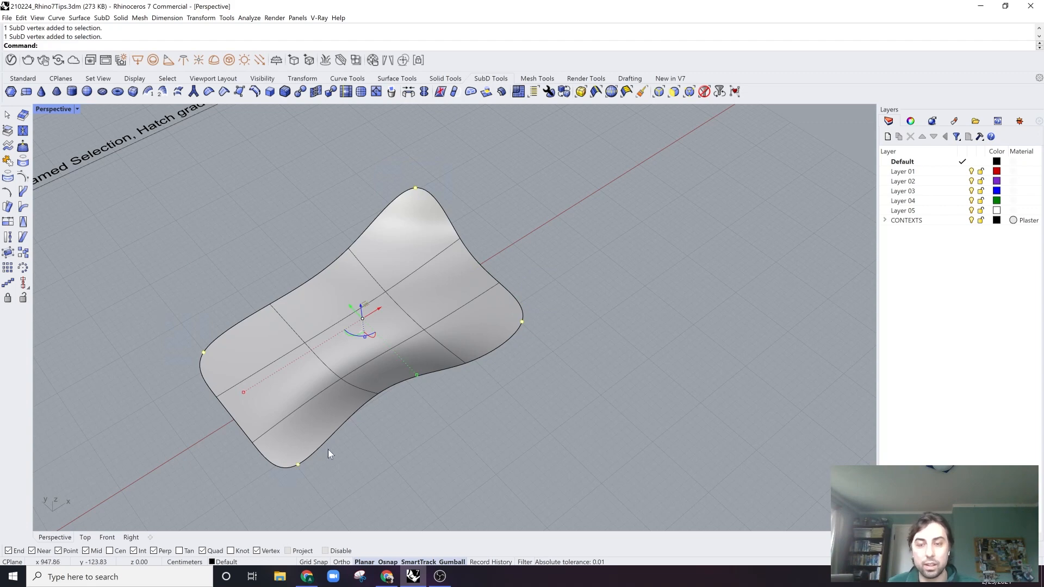
type("crease")
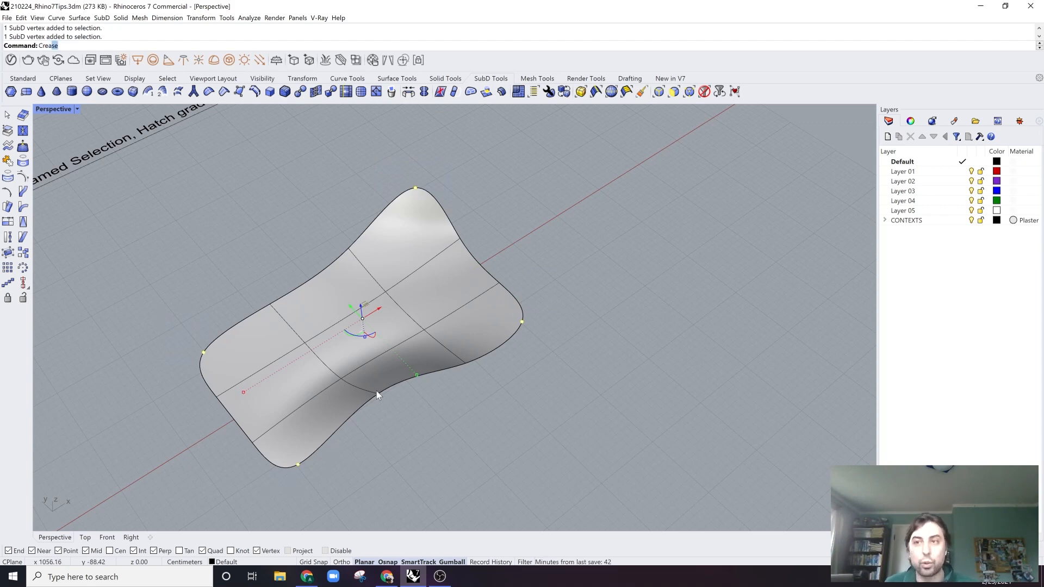
key("Return")
Compare the creased surface in smooth and flat display from several angles.
key("Tab")
right_click_drag(536, 301, 530, 336)
key("Tab")
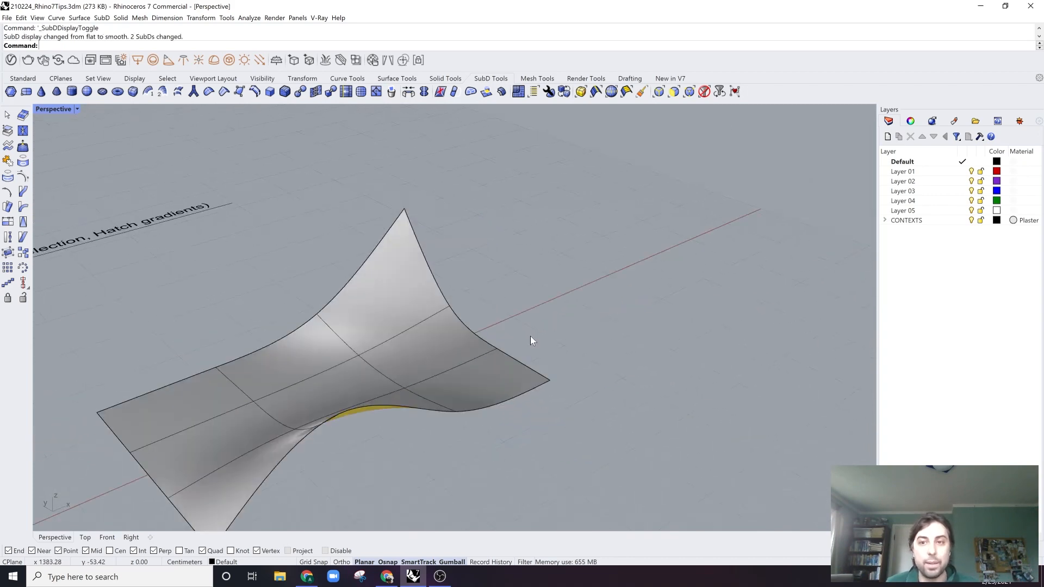
scroll(530, 336, "down", 2)
scroll(491, 341, "up", 2)
right_click_drag(468, 309, 519, 314, "shift")
key("Tab")
key("Tab")
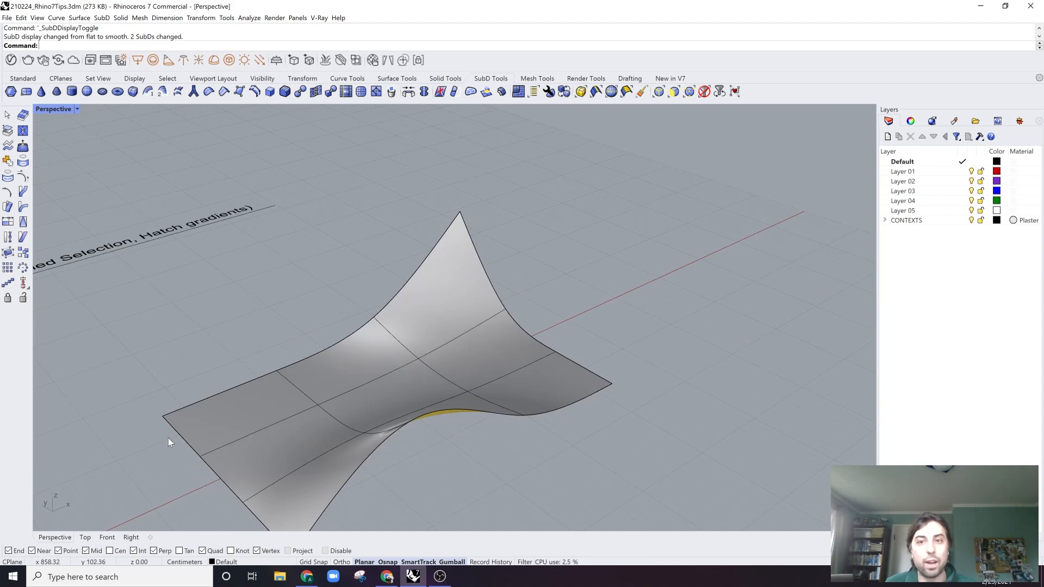
right_click_drag(168, 438, 463, 322)
left_click(472, 332)
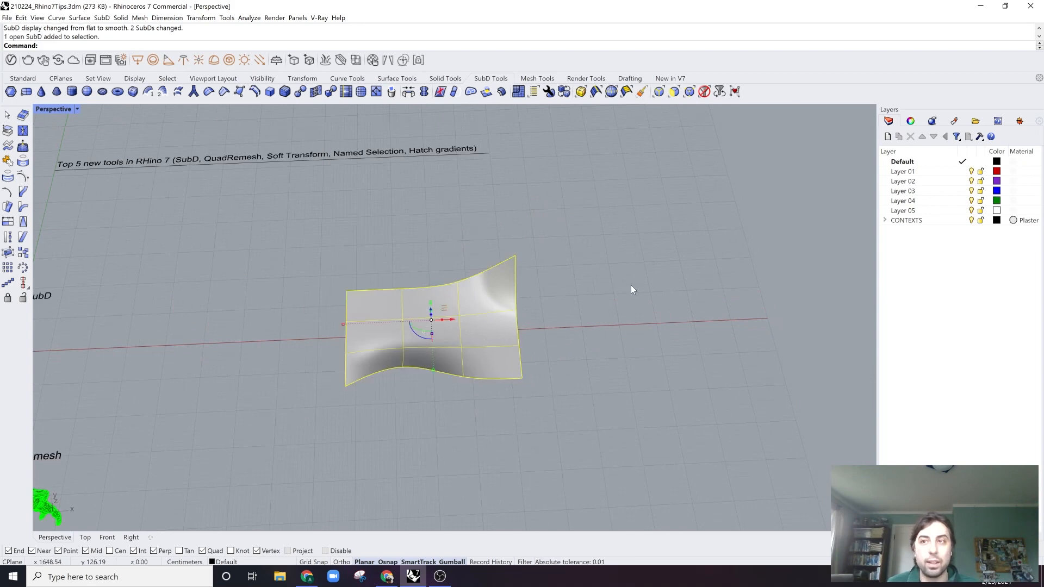
key("Escape")
scroll(548, 315, "up", 4)
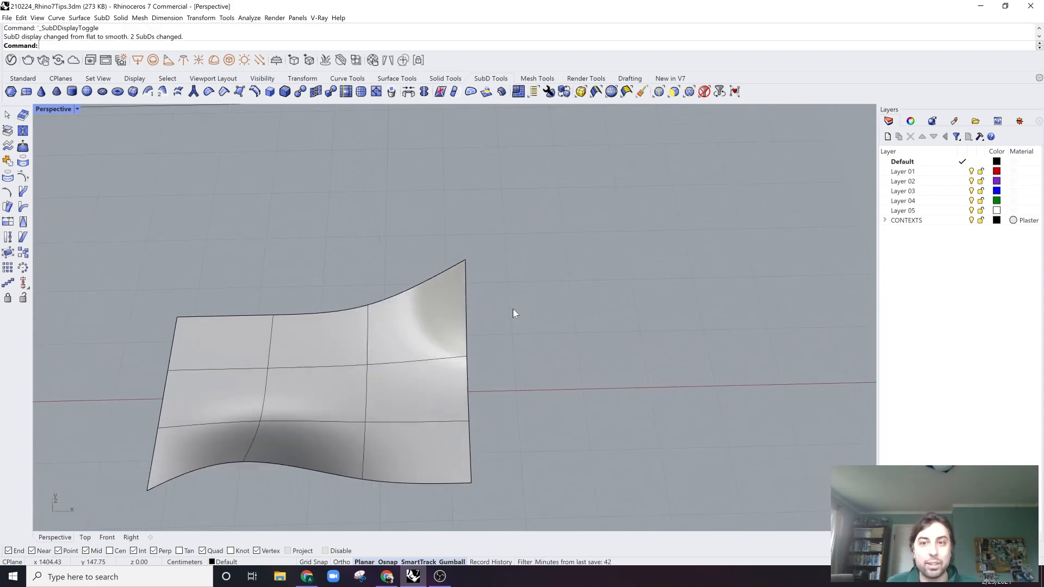
key("Tab")
key("Tab")
key("Tab")
key("Tab")
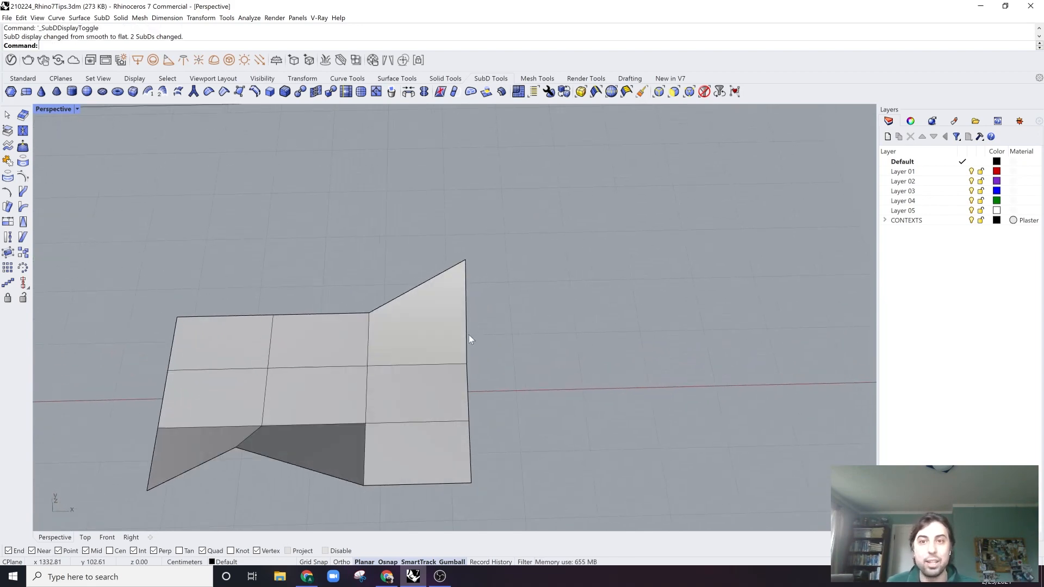
Place a copy of the smooth SubD surface beside the original along the X axis.
left_click(419, 344)
scroll(419, 343, "down", 1)
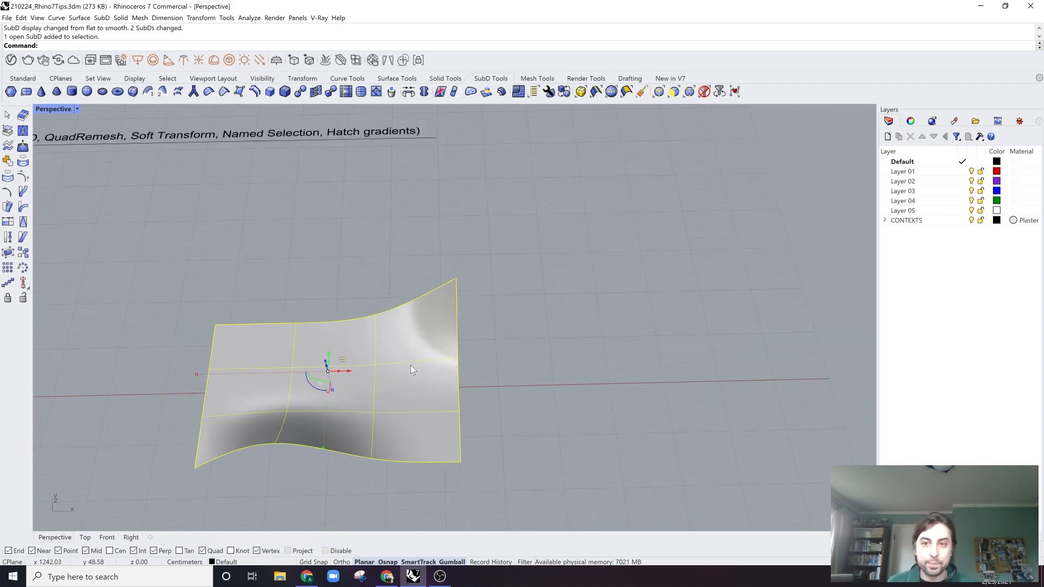
key("alt")
left_click_drag(353, 370, 642, 371)
Convert the copy to a NURBS surface with DeleteInputObjects=No, delete its source SubD and select the new surface.
type("ToNURBS")
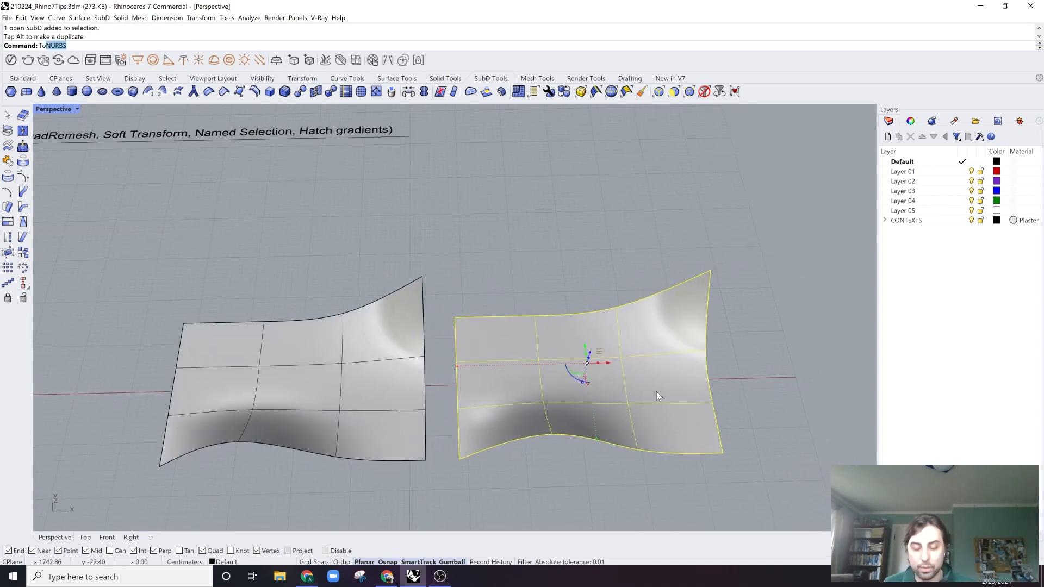
key("Return")
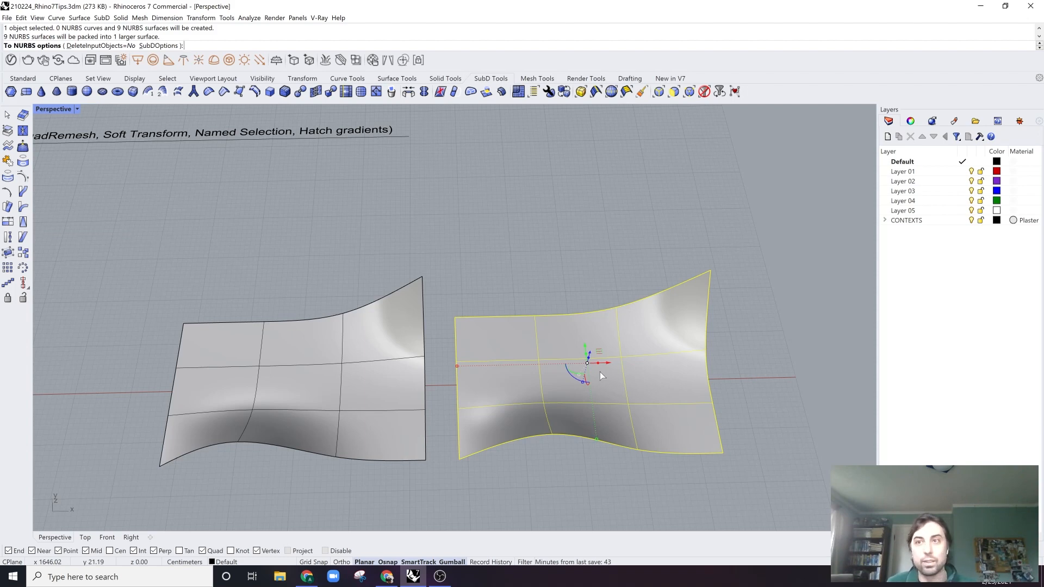
key("Return")
right_click_drag(599, 372, 456, 377, "shift")
key("Delete")
left_click(455, 361)
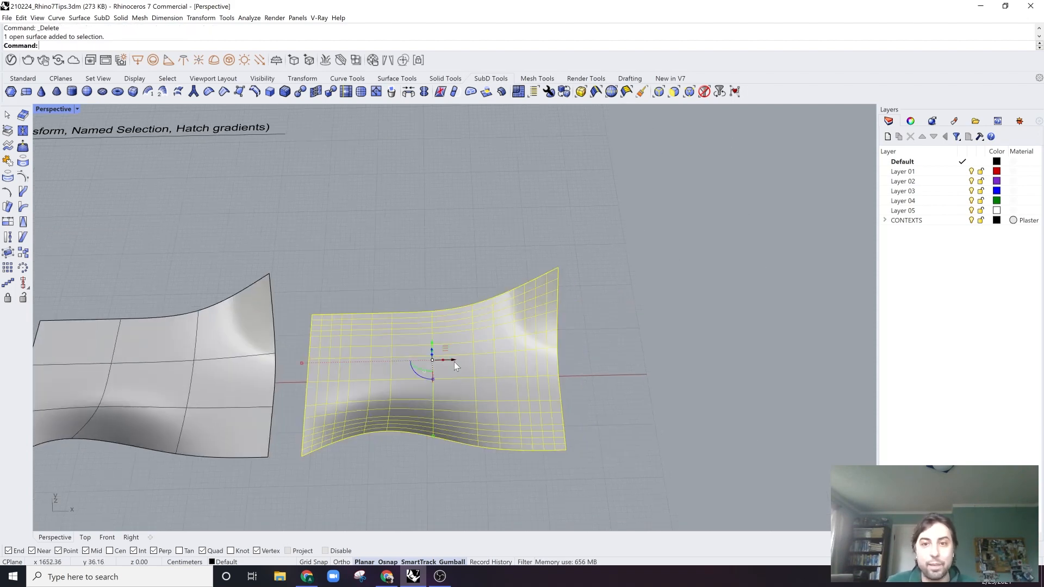
Toggle the SubD display between flat and smooth to compare the SubD with its NURBS copy.
left_click(683, 357)
right_click_drag(683, 357, 530, 425)
key("Tab")
right_click_drag(430, 416, 514, 418, "shift")
key("Tab")
key("Tab")
key("Tab")
key("Tab")
key("Tab")
key("Tab")
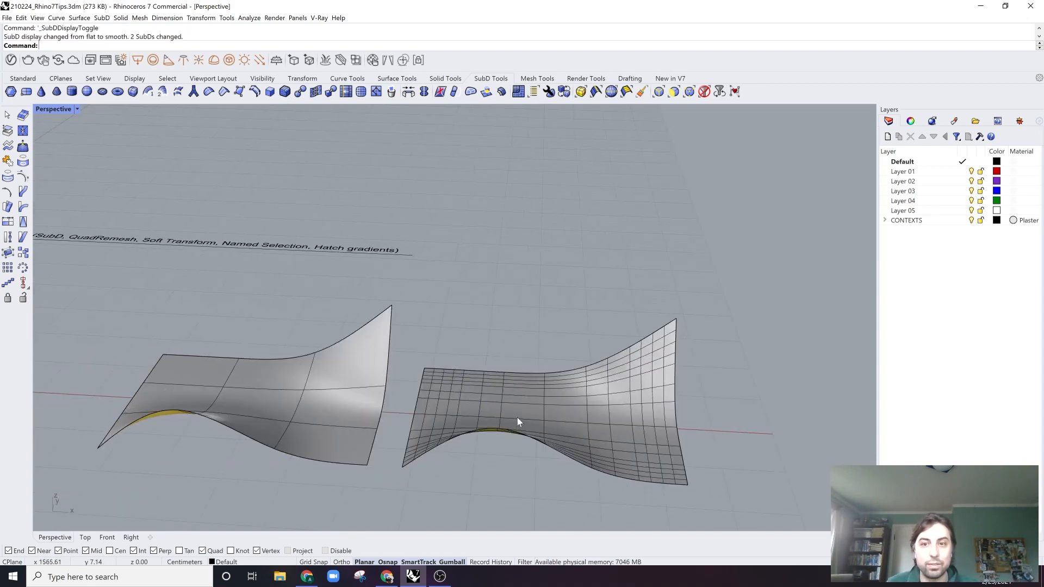
Examine the NURBS surface beside the SubD in flat and smooth display from several angles.
left_click(579, 409)
key("Escape")
right_click_drag(730, 425, 471, 394)
left_click(472, 395)
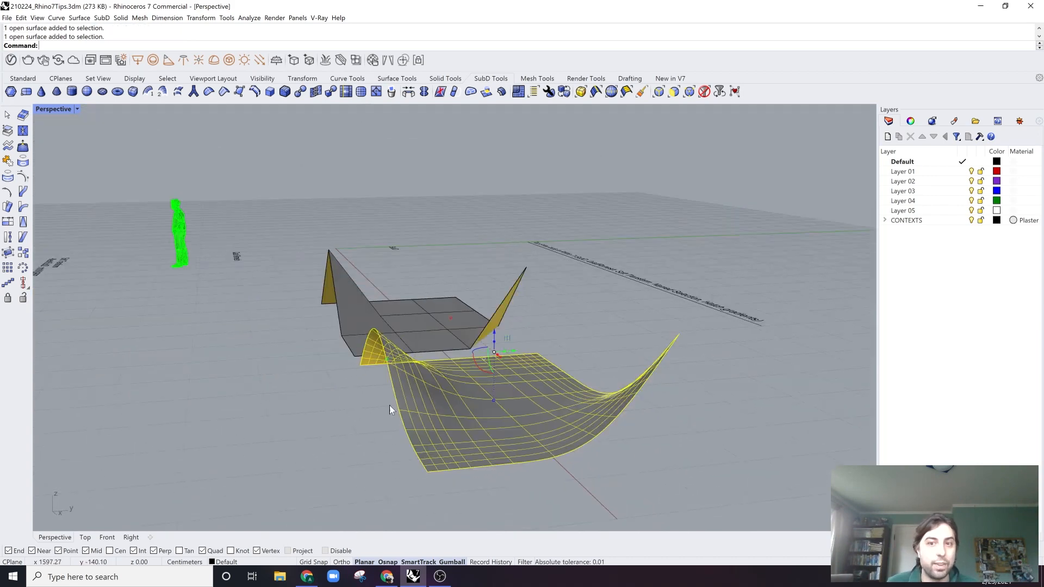
right_click_drag(389, 405, 247, 403)
key("Escape")
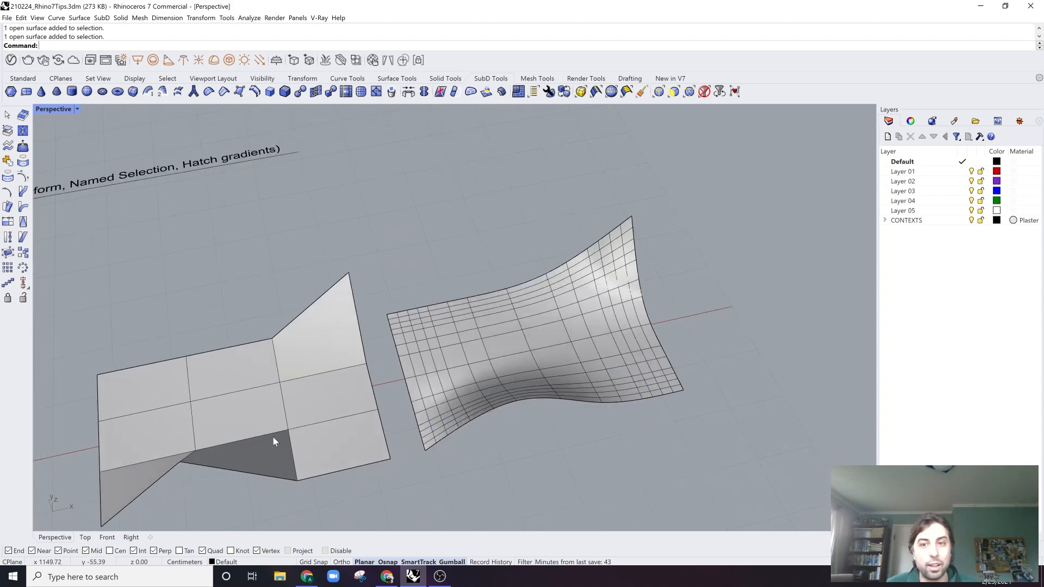
key("Tab")
right_click_drag(447, 381, 445, 360)
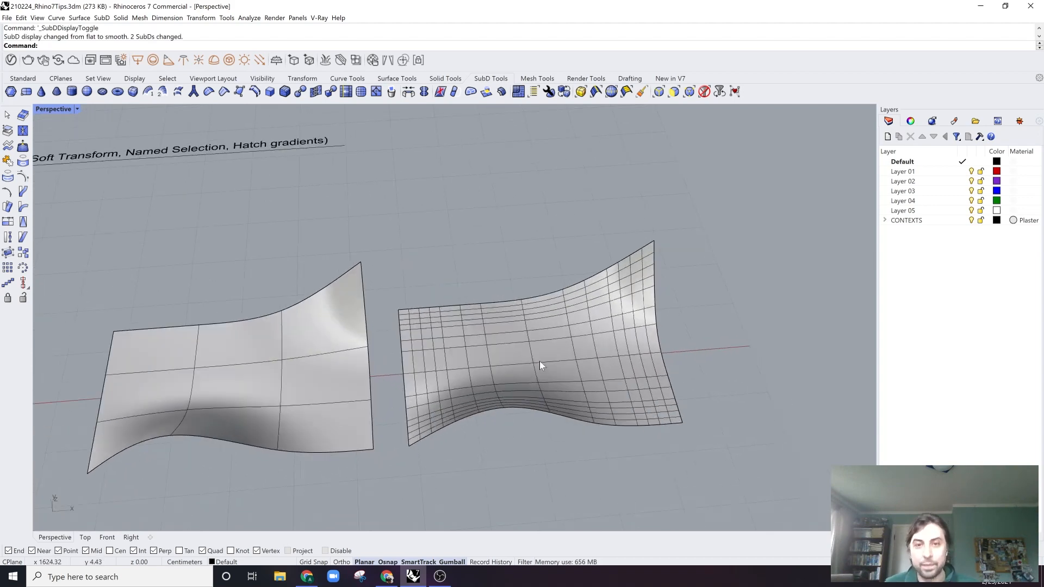
mouse_move(539, 362)
right_mouse_down()
mouse_move(573, 360)
mouse_move(525, 367)
right_mouse_up()
Select the SubD and the NURBS surface in turn to compare their edge and isocurve layouts.
left_click(236, 374)
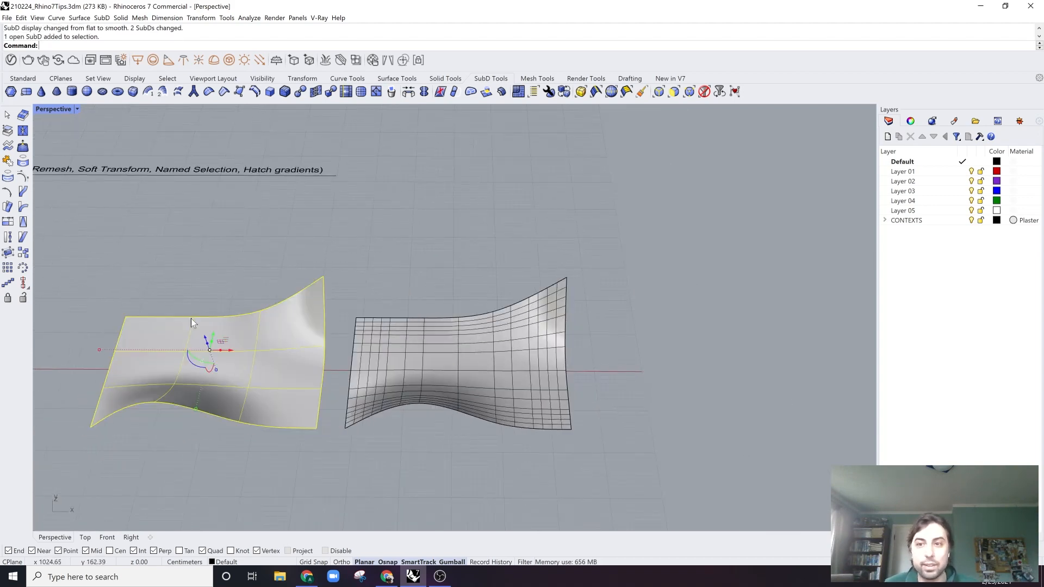
left_click(276, 291)
left_click(537, 422)
left_click(703, 318)
left_click(474, 358)
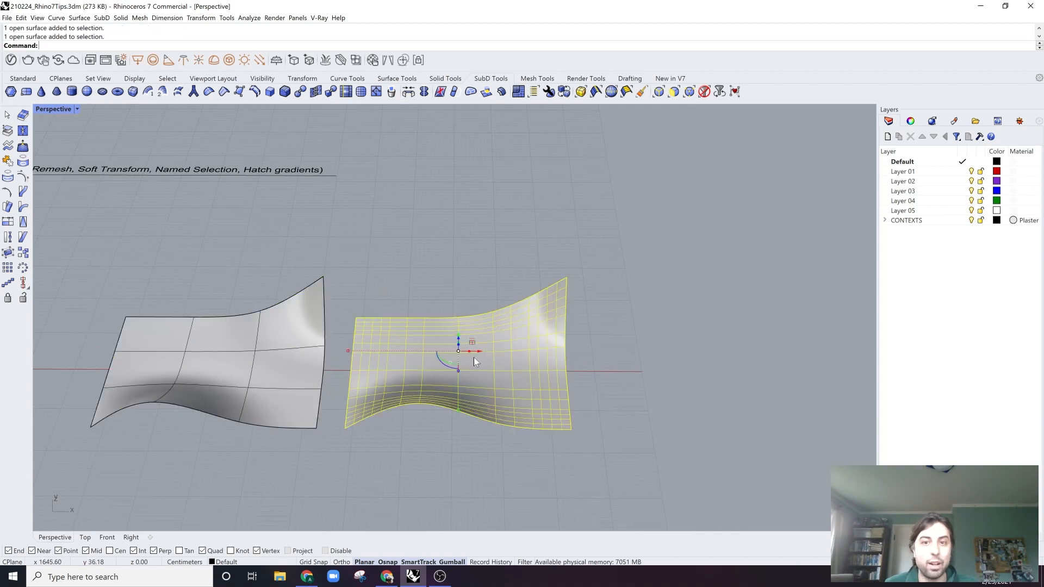
key("Escape")
Place a copy of the smooth SubD along the X axis, on the far side of the NURBS surface.
left_click(310, 348)
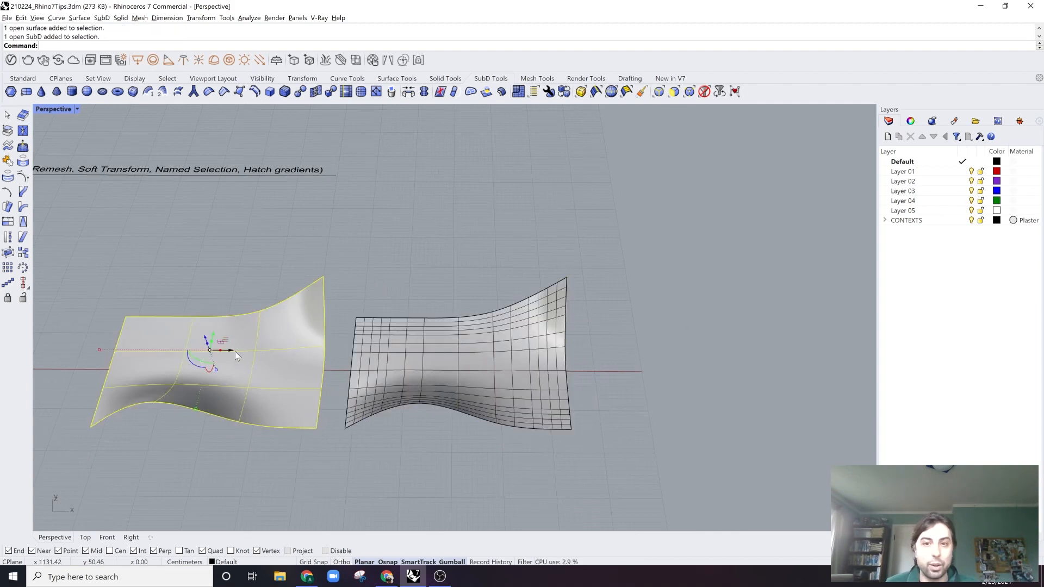
left_click_drag(234, 352, 744, 350, "alt")
right_click_drag(754, 372, 618, 373, "shift")
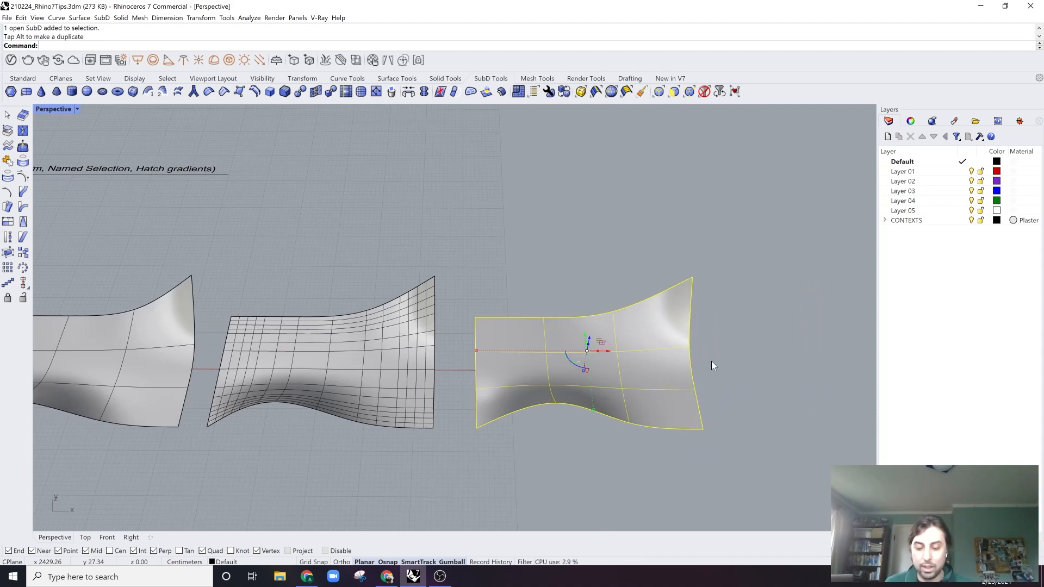
Launch Grasshopper and bring its empty canvas up beside the Rhino viewport.
type("Grasshopper")
key("Return")
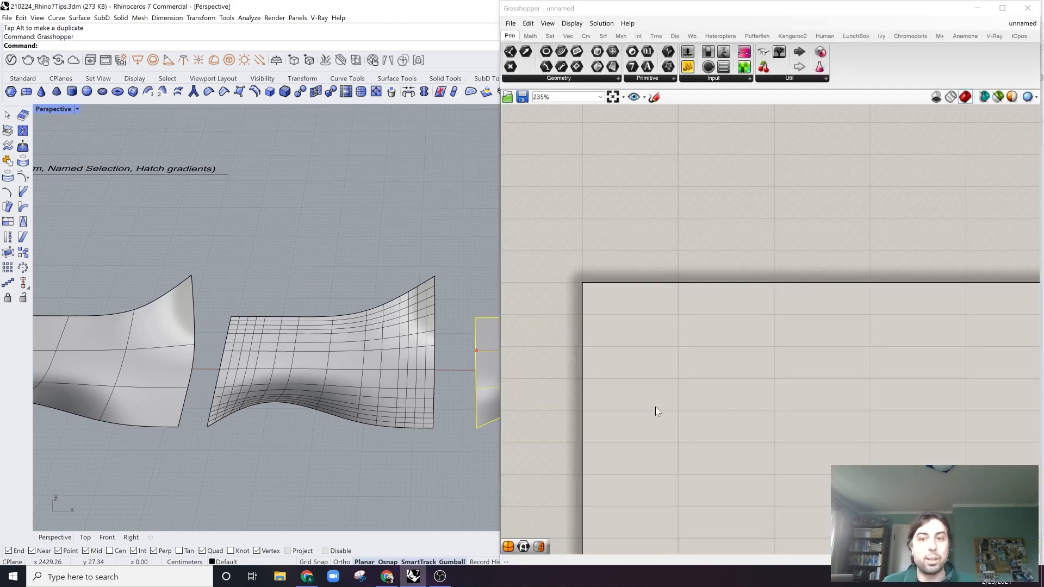
right_click_drag(415, 341, 318, 346, "shift")
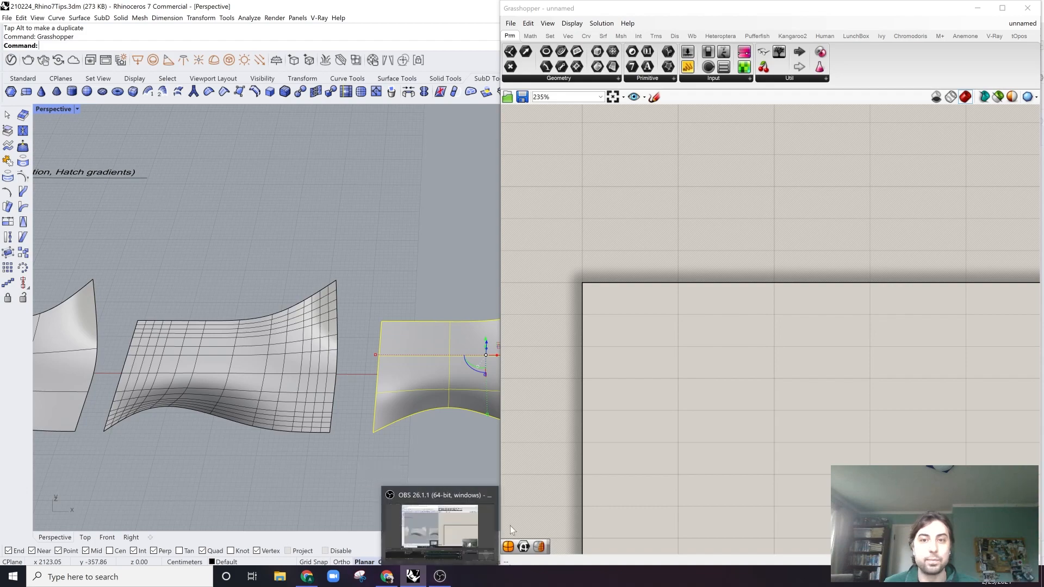
left_click(509, 541)
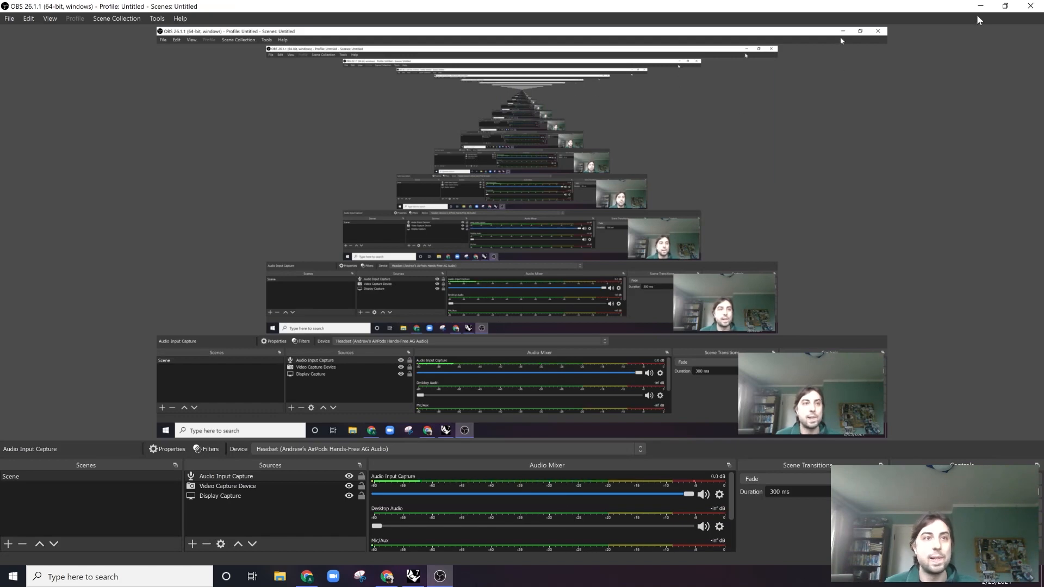
left_click(413, 576)
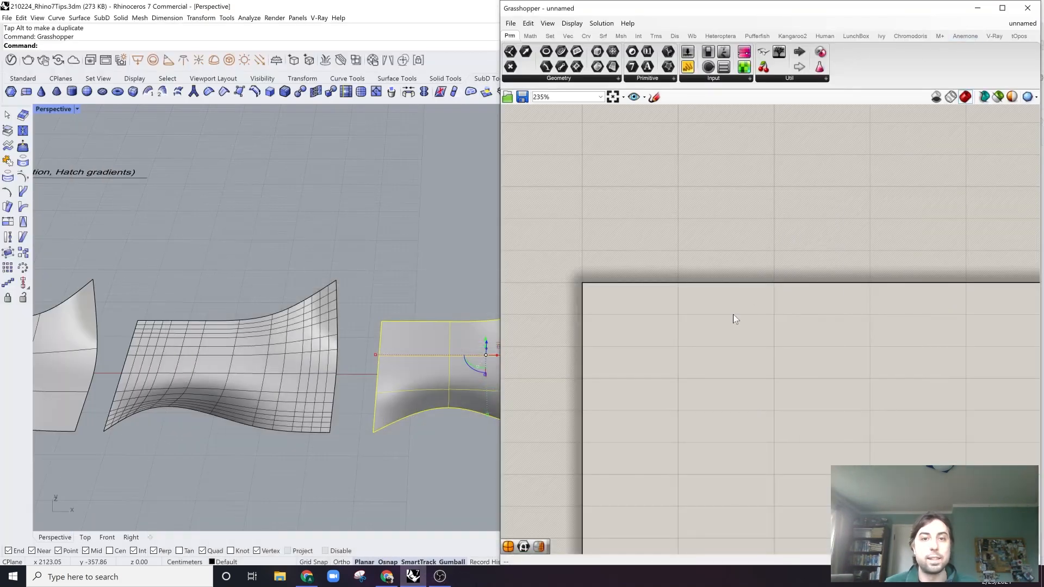
Add a SubD parameter to the Grasshopper canvas.
double_click(701, 337)
type("subd")
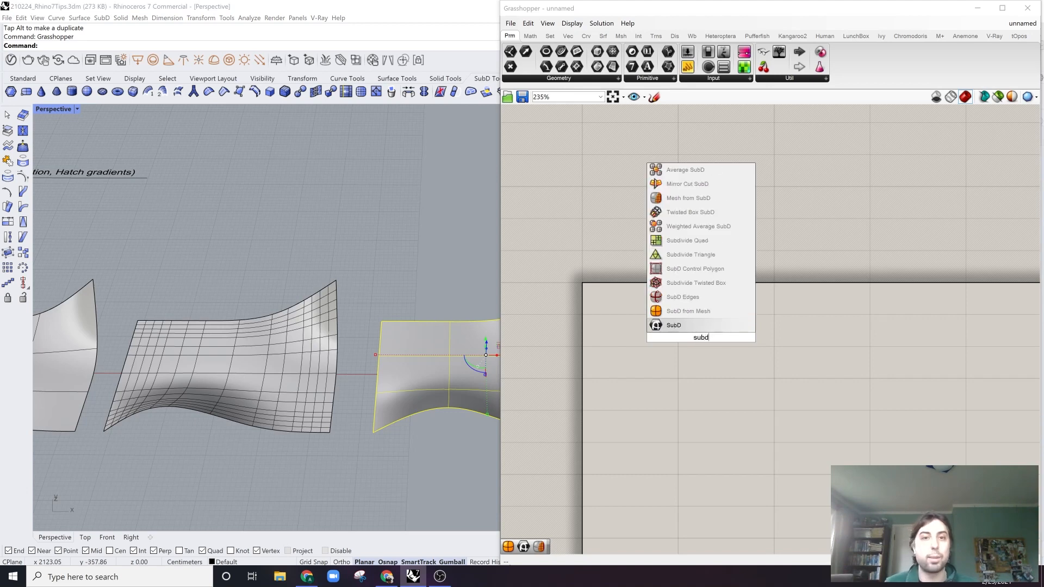
key("Return")
Reference the new SubD copy in the SubD parameter and hide the source object in Rhino.
right_click_drag(483, 323, 409, 321, "shift")
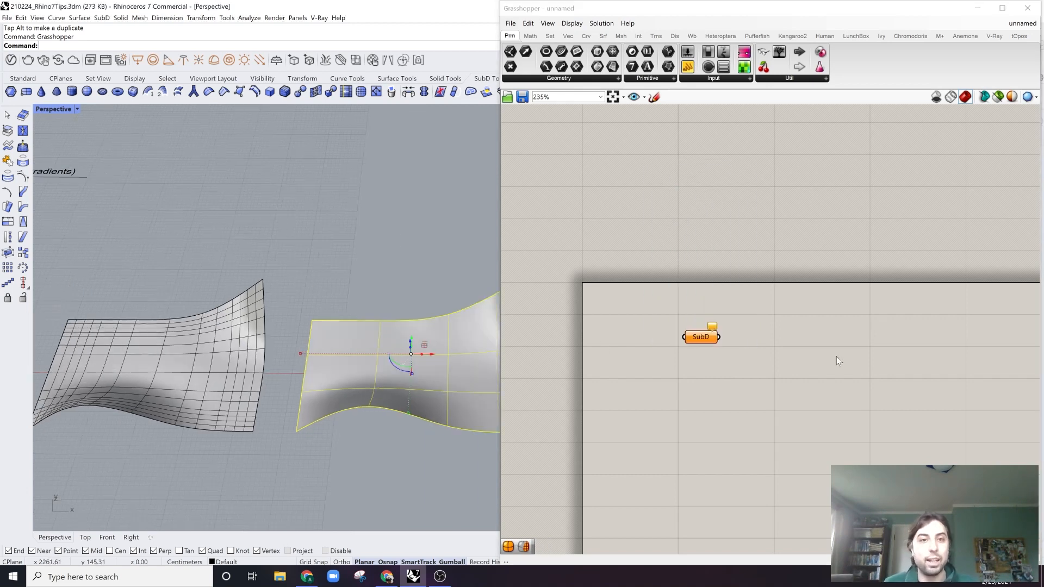
left_click(692, 337)
left_click(439, 315)
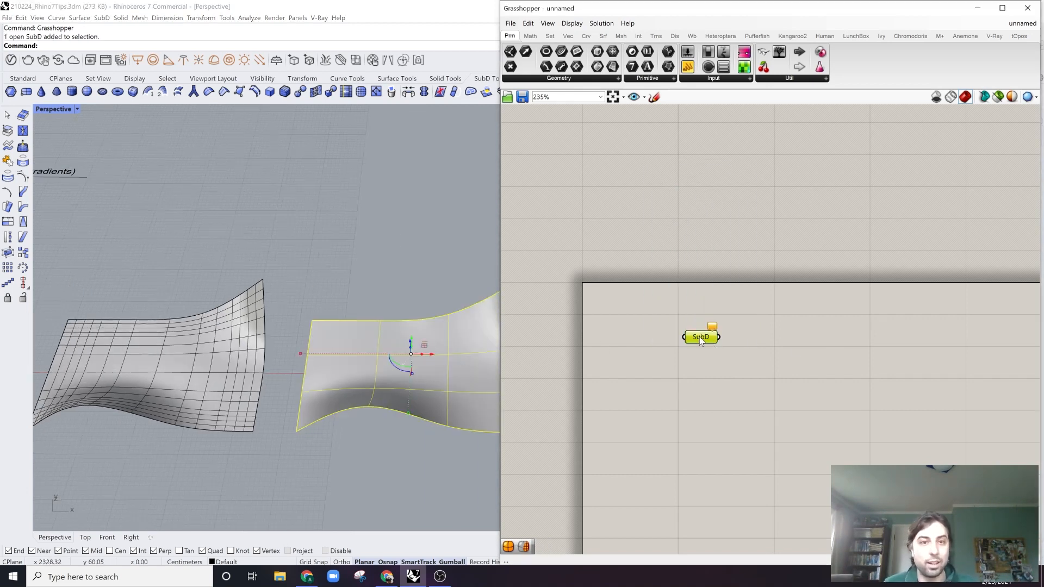
right_click(700, 338)
left_click(769, 452)
right_click_drag(486, 358, 381, 295, "shift")
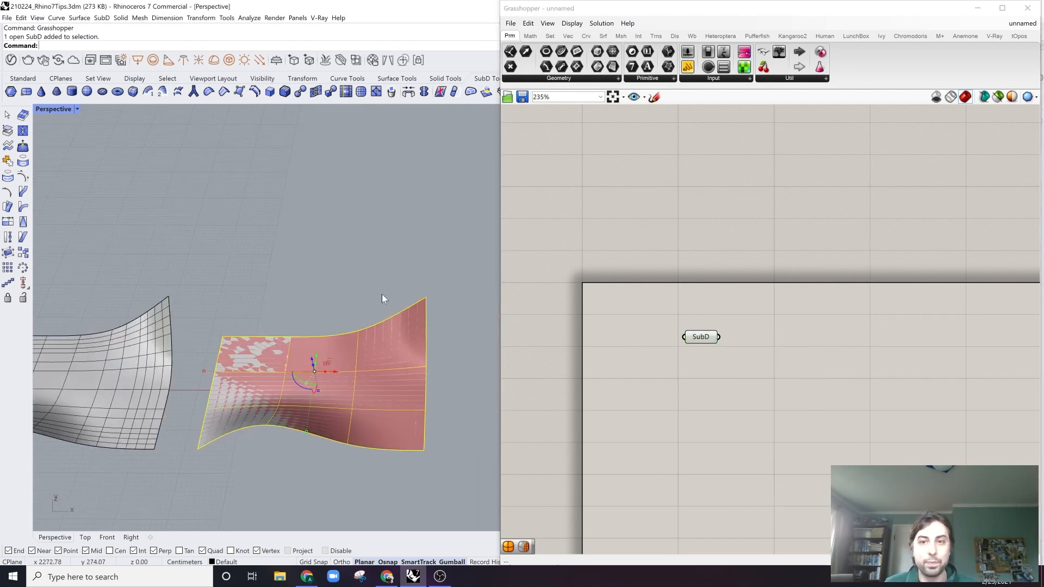
type("Hide")
key("Return")
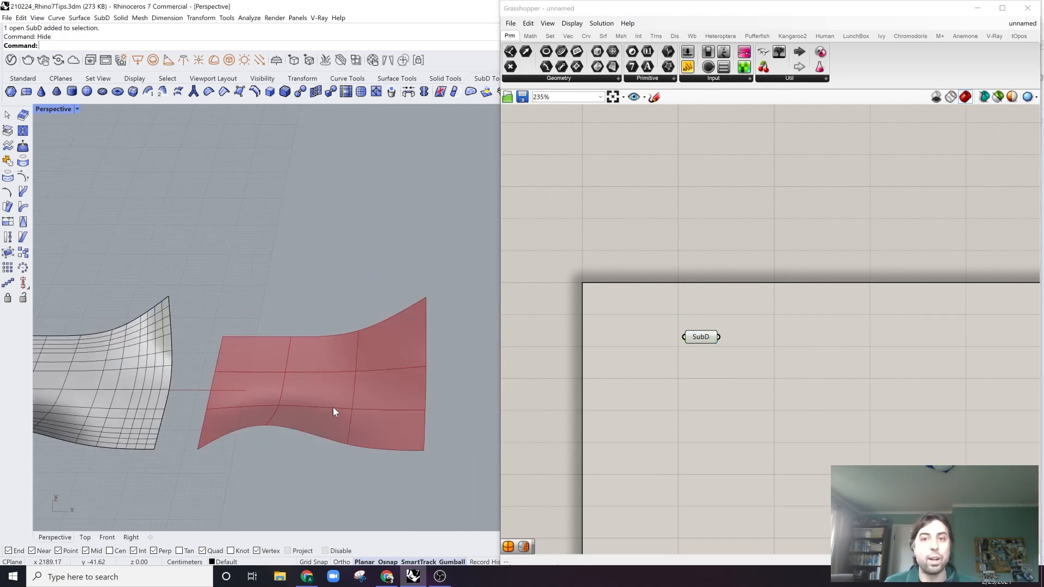
Add a Mesh from SubD component and connect the SubD parameter to its S input.
left_click_drag(701, 337, 656, 338)
double_click(823, 332)
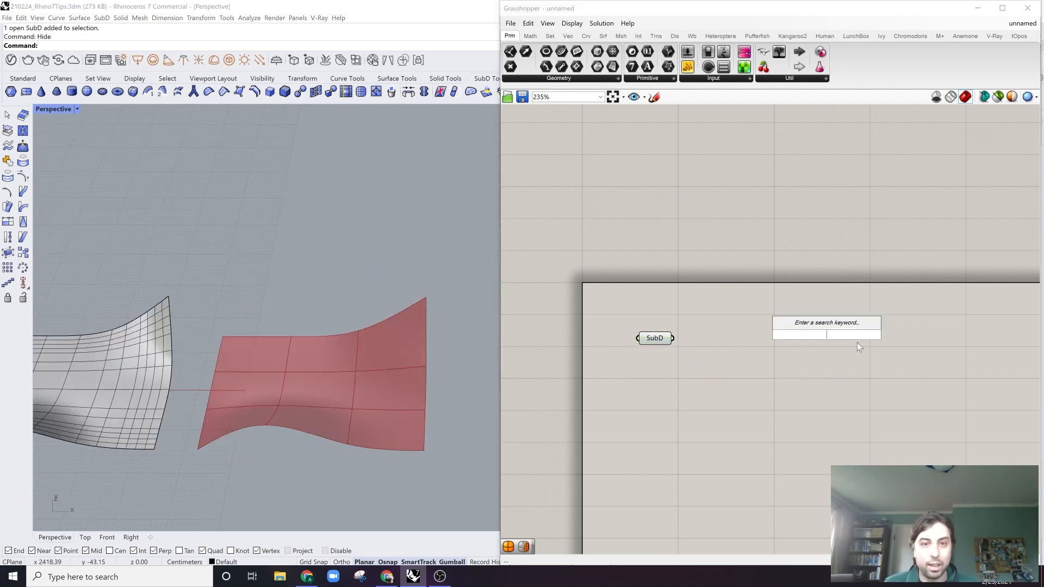
type("mesh from")
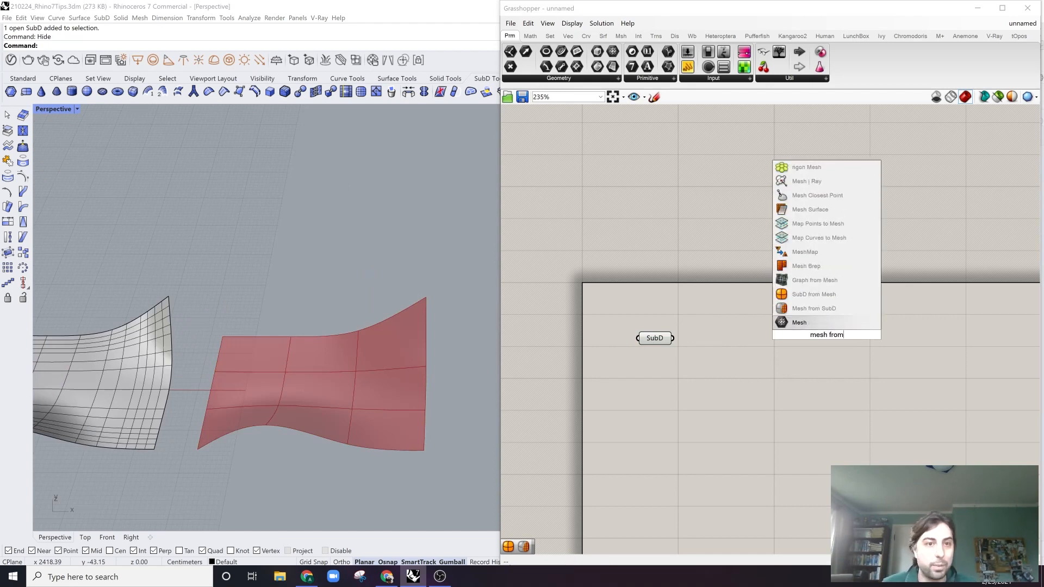
key("Up")
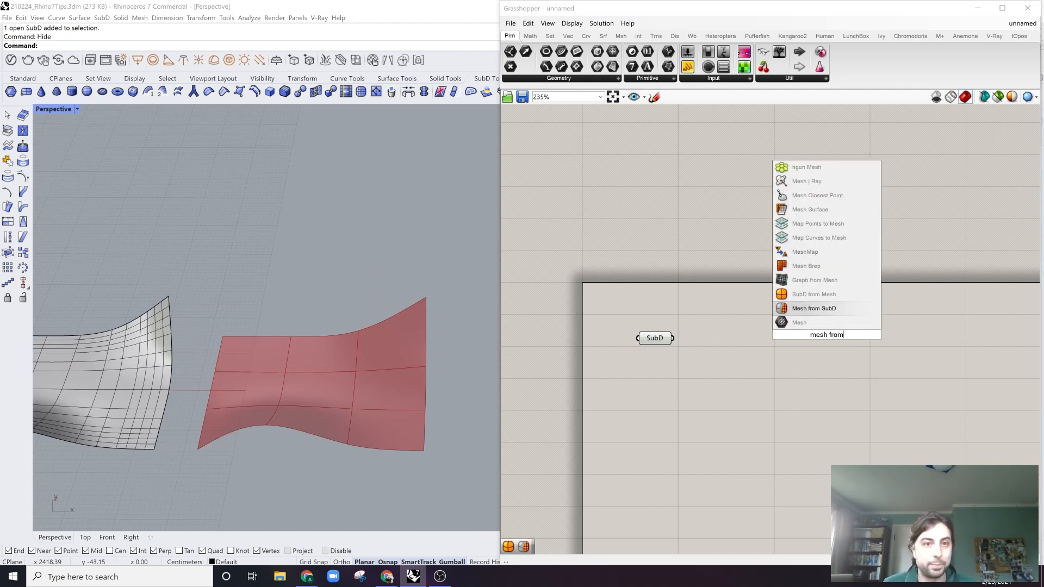
key("Return")
scroll(840, 336, "up", 2)
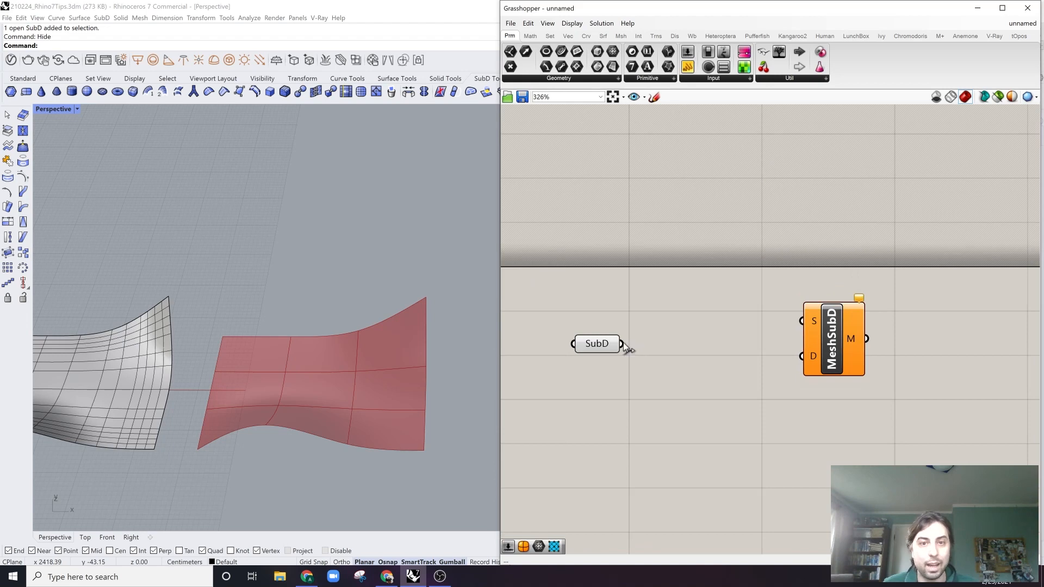
left_click_drag(623, 345, 801, 321)
left_click_drag(806, 368, 764, 392)
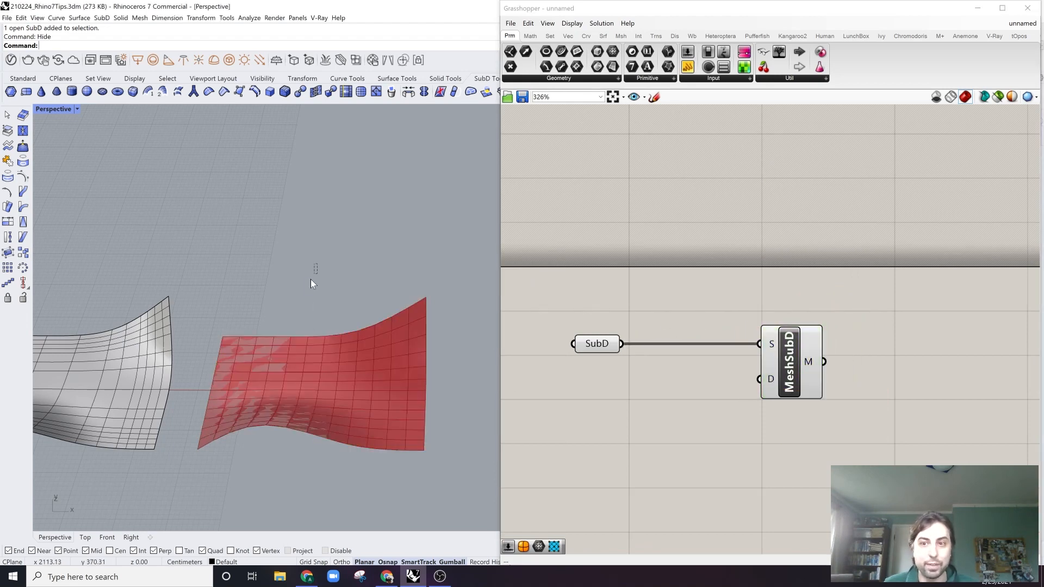
Turn off the preview of the SubD parameter.
left_click(597, 340)
right_click(656, 253)
left_click(656, 314)
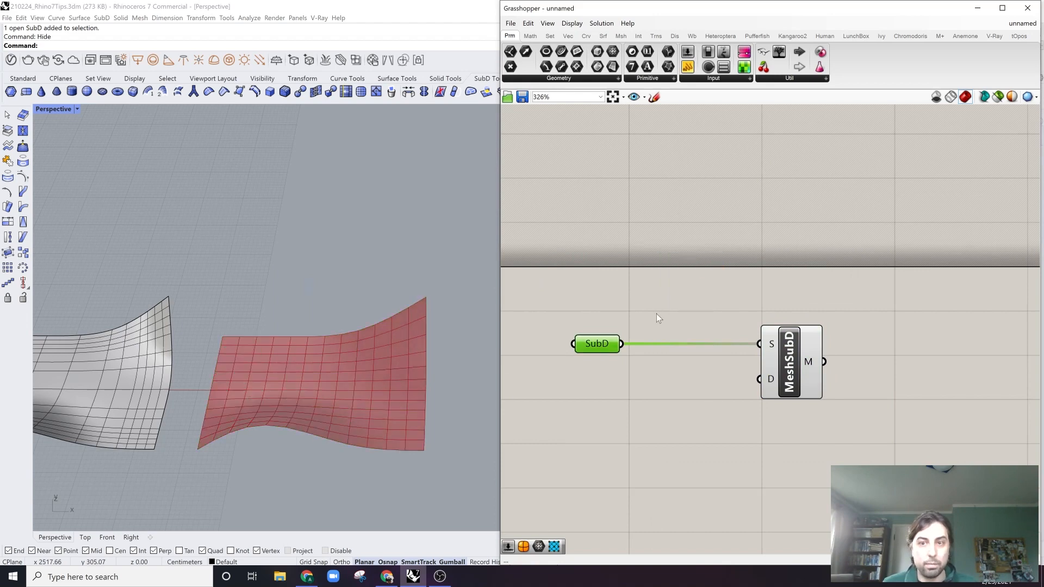
Highlight the Mesh from SubD component and examine its mesh in the viewport.
scroll(777, 379, "up", 2)
left_click(777, 379)
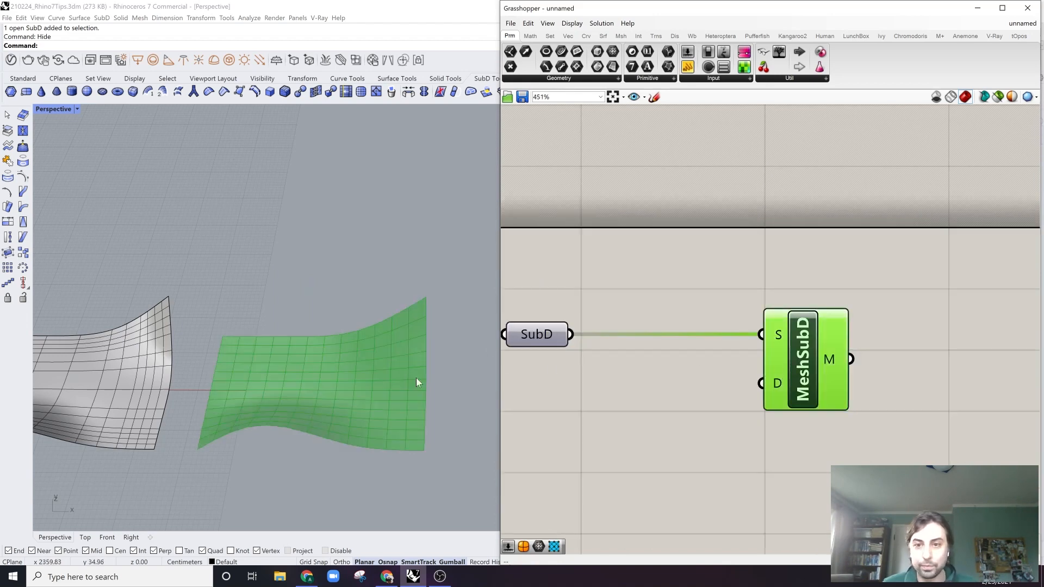
scroll(419, 380, "up", 1)
mouse_move(824, 361)
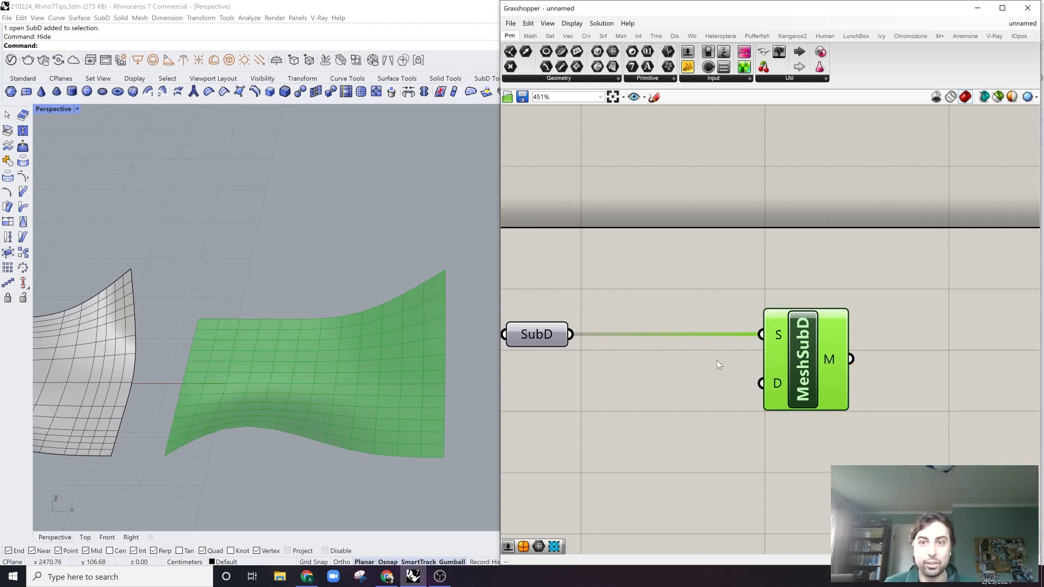
right_click_drag(870, 353, 851, 338)
left_click(468, 337)
left_click(354, 341)
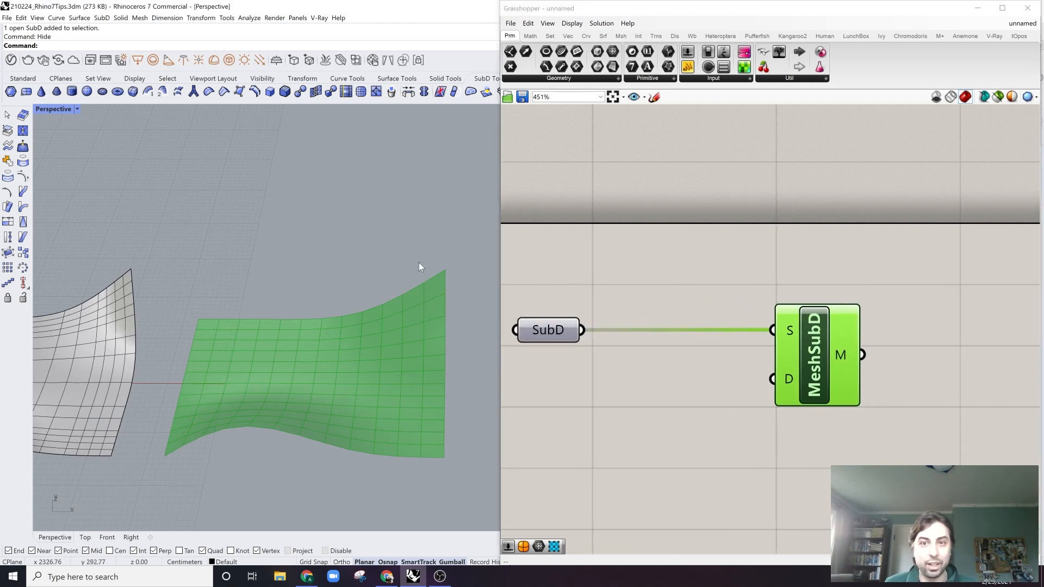
Show the hidden objects and pull one back-edge vertex of the referenced SubD downward.
type("Show")
key("Return")
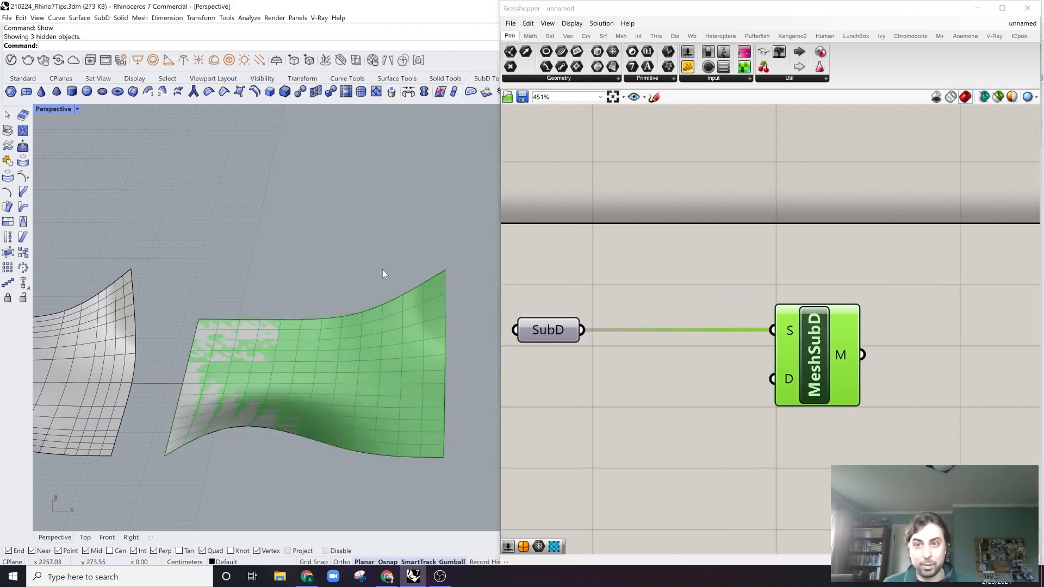
left_click(353, 339)
left_click(388, 258)
left_click(281, 319, "ctrl+shift")
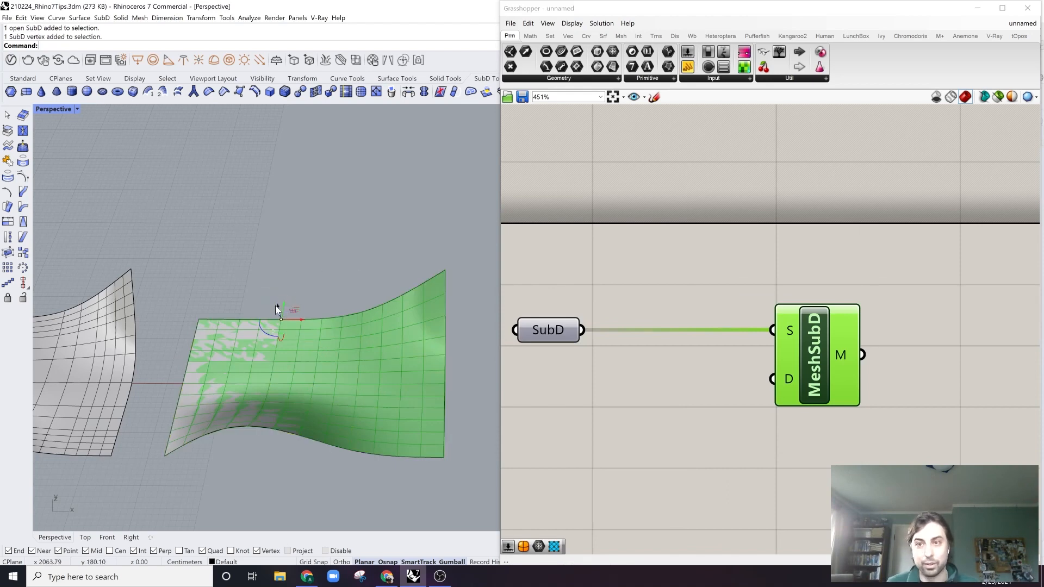
left_click_drag(276, 306, 277, 366)
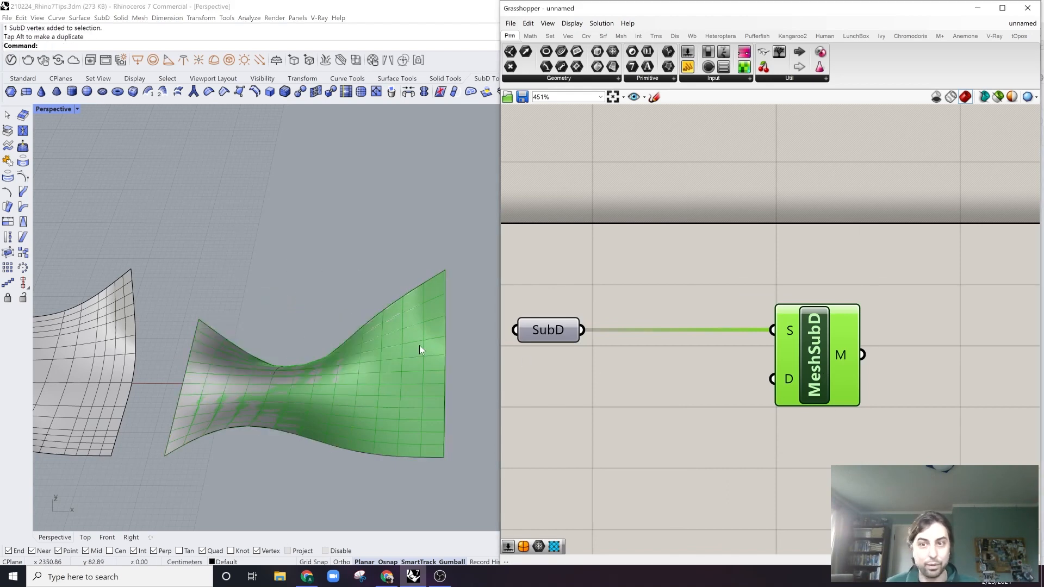
Hide the edited source SubD and examine the updated Grasshopper mesh from several angles.
left_click(371, 390)
type("Hide")
key("Return")
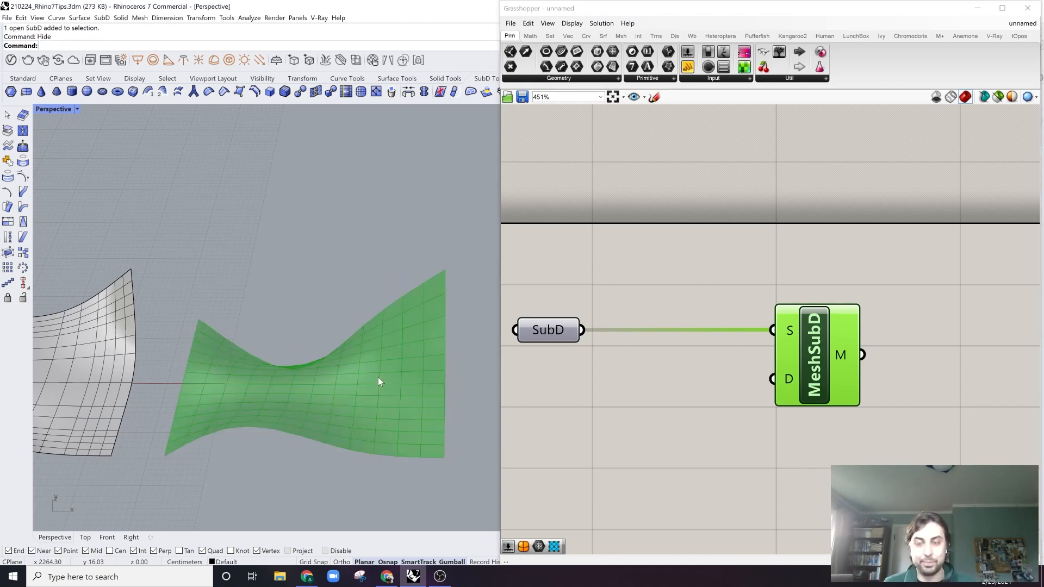
right_click_drag(377, 377, 399, 391)
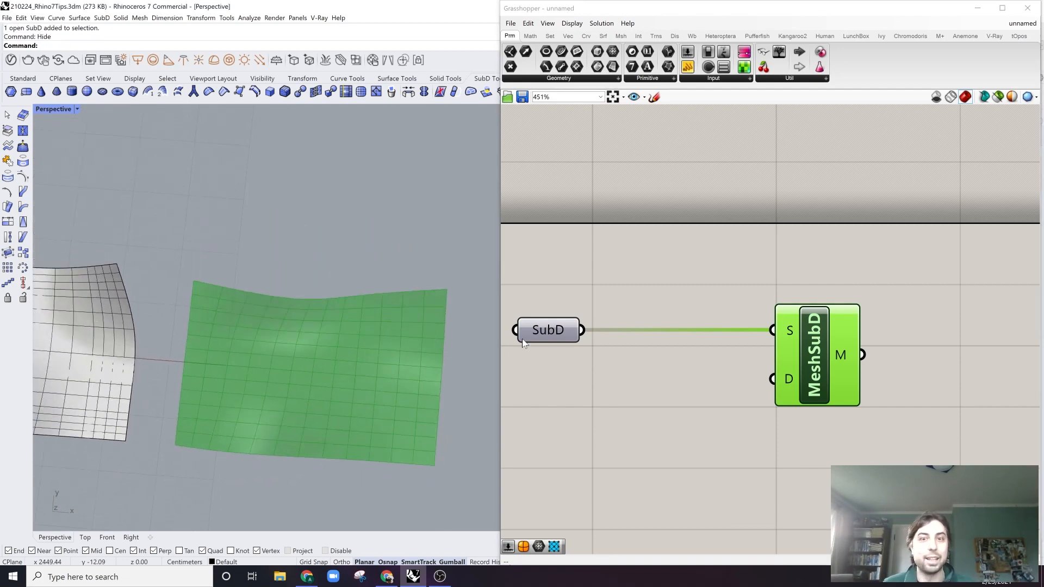
right_click_drag(462, 331, 212, 385)
left_click(264, 268)
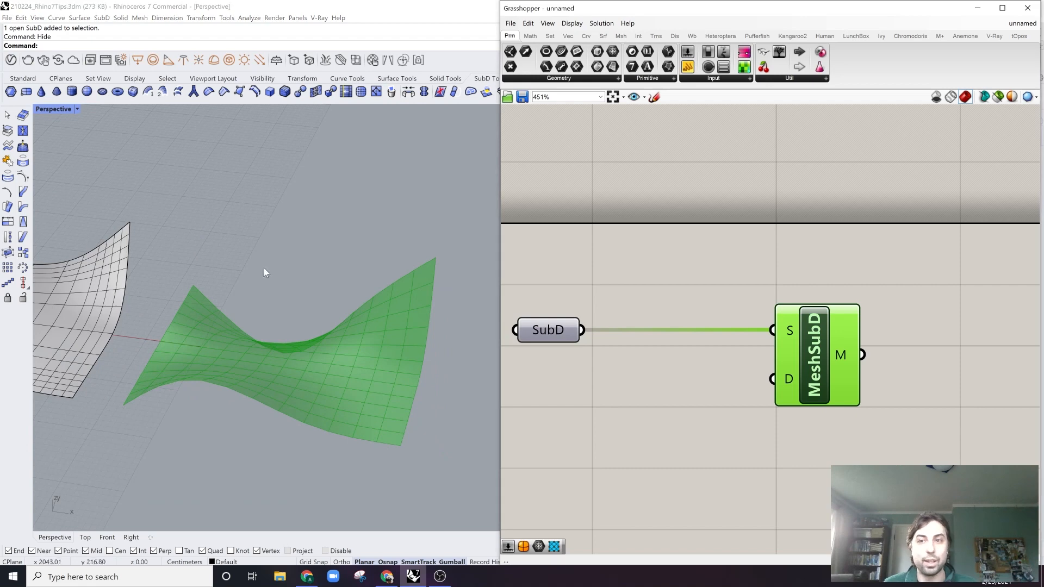
Add a SubD from Mesh component and connect the Mesh from SubD output to its M input.
right_click_drag(932, 321, 811, 321)
double_click(811, 321)
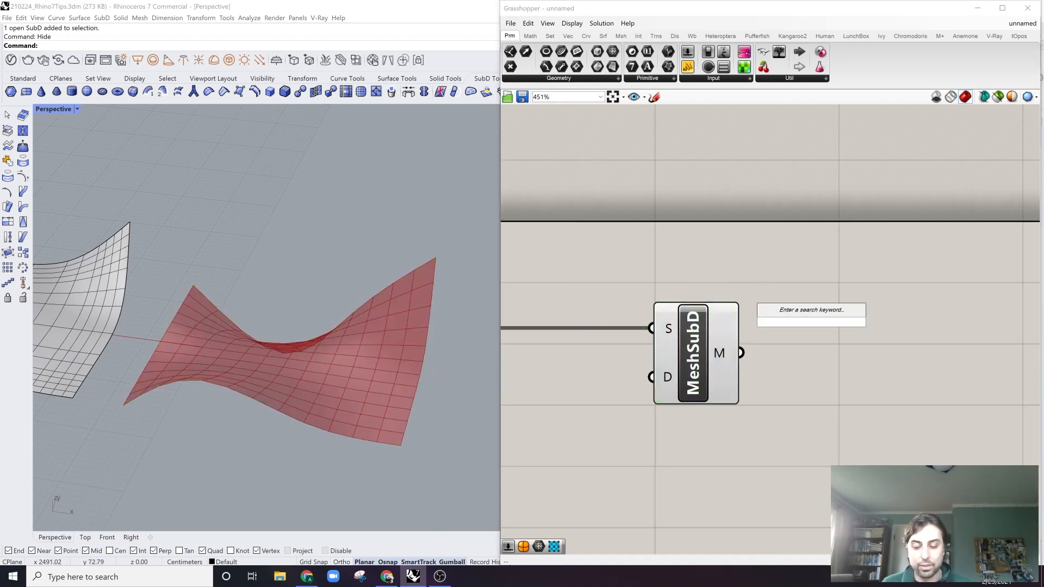
type("subf")
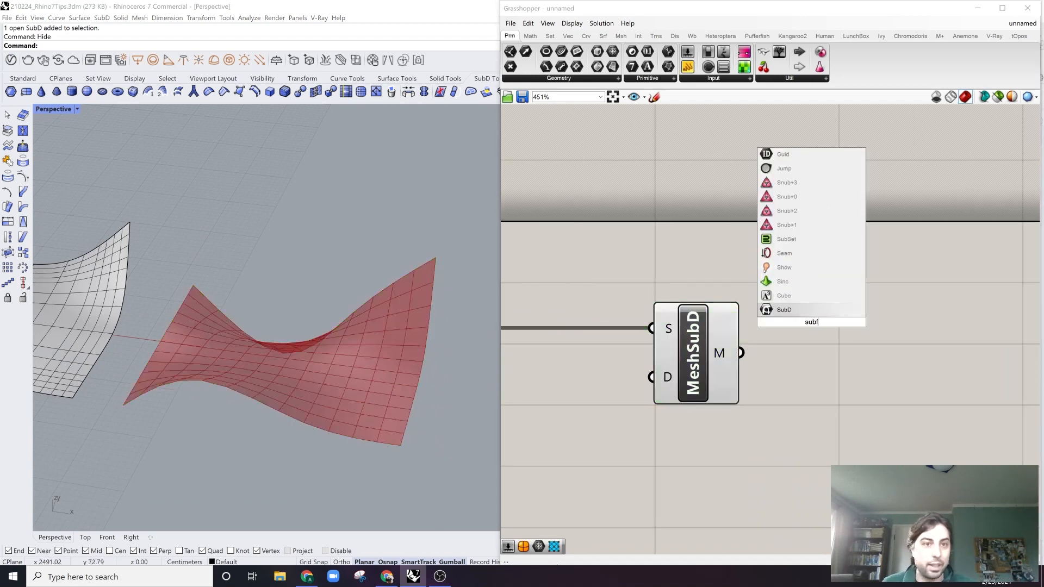
key("BackSpace")
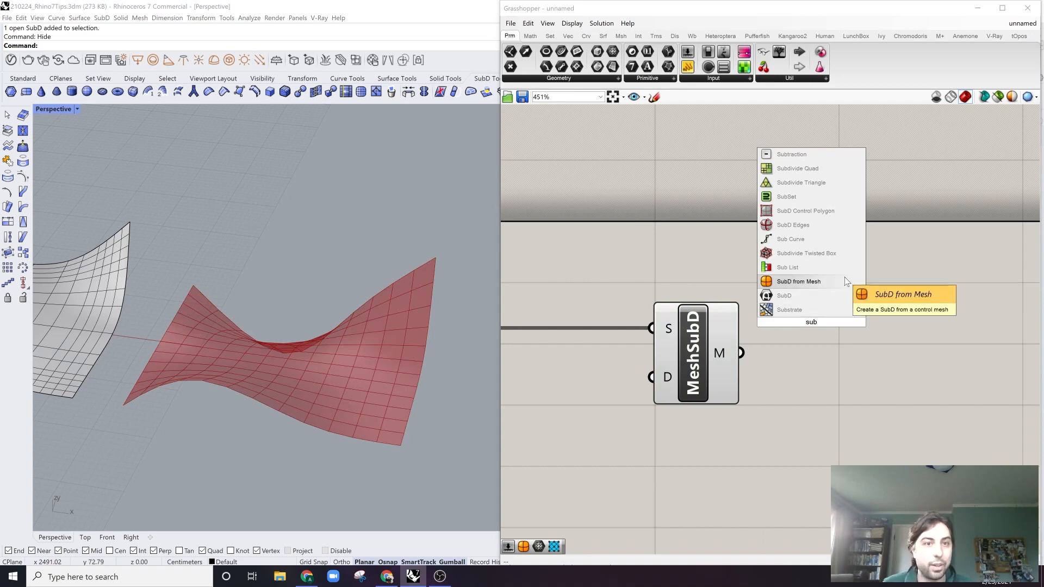
left_click(798, 281)
left_click_drag(809, 326, 863, 384)
left_click_drag(746, 352, 831, 353)
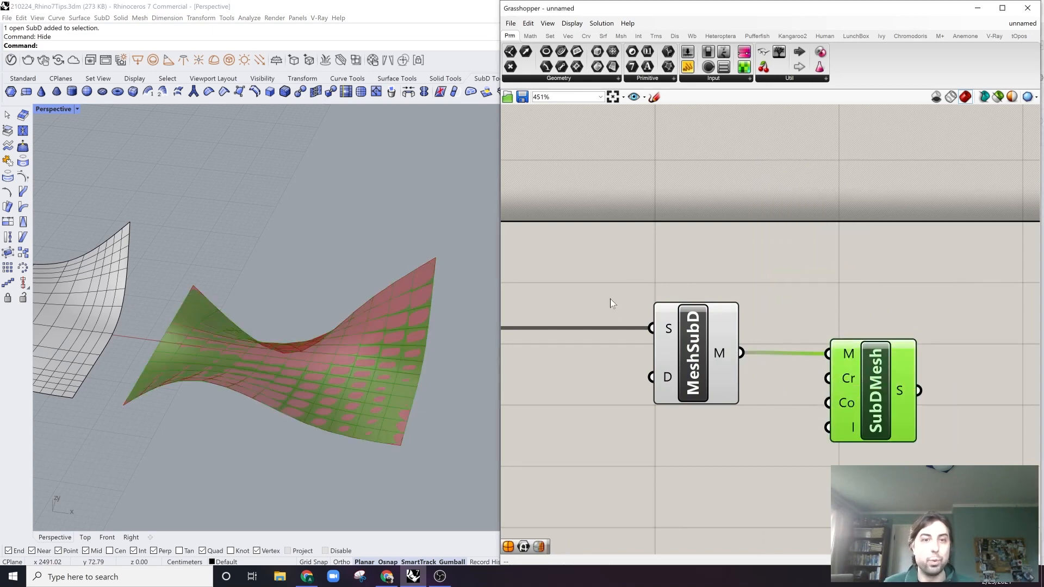
Turn off the preview of the Mesh from SubD component.
left_click(702, 336)
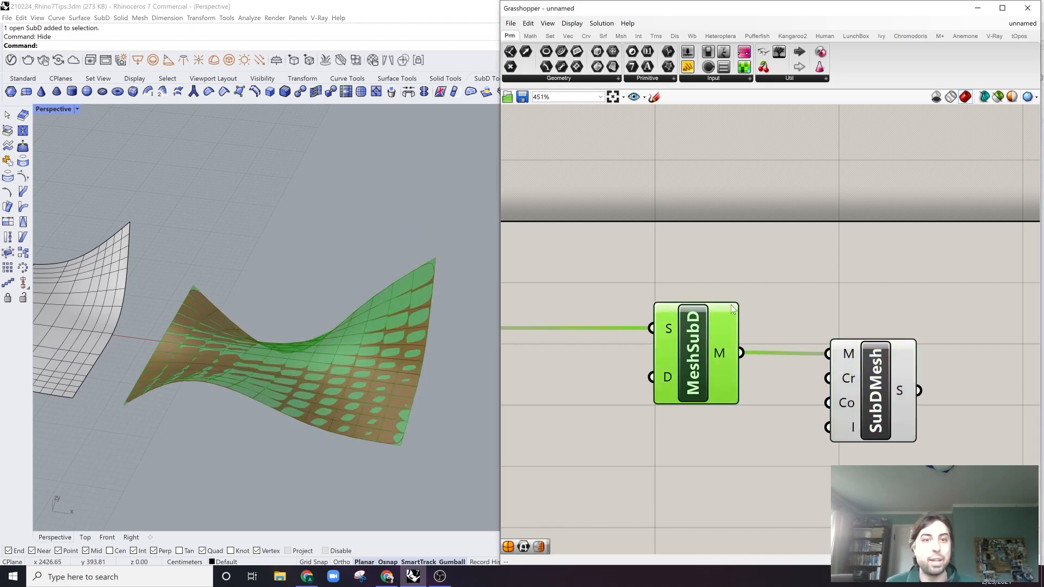
left_click(721, 289)
scroll(721, 289, "down", 1)
right_click_drag(721, 289, 744, 315)
left_click(737, 340)
middle_click(756, 274)
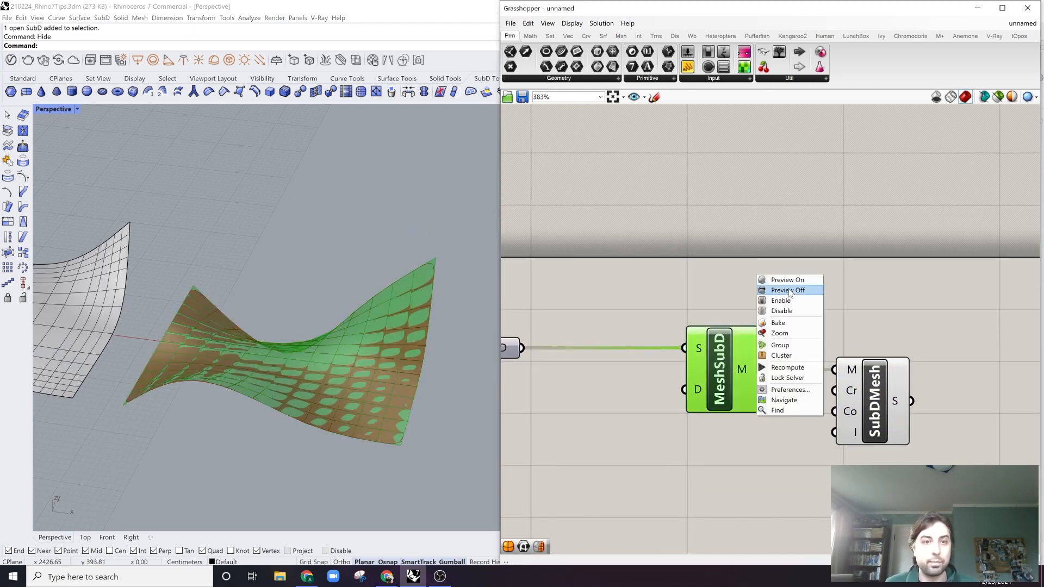
left_click(789, 291)
Highlight the SubD from Mesh component and examine its rounded-corner SubD in the viewport.
left_click(862, 389)
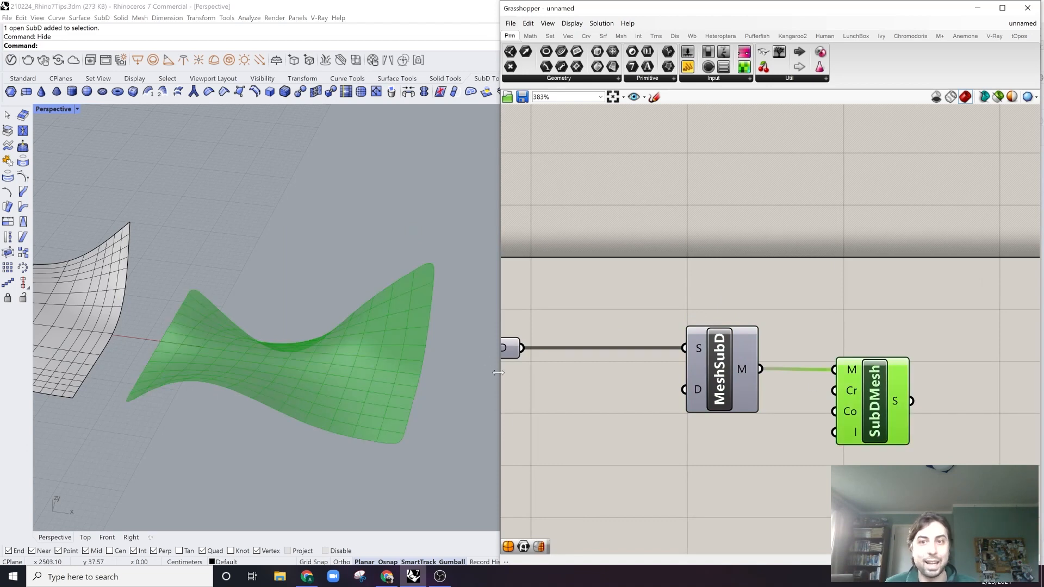
middle_click(504, 388)
right_click_drag(341, 354, 345, 380)
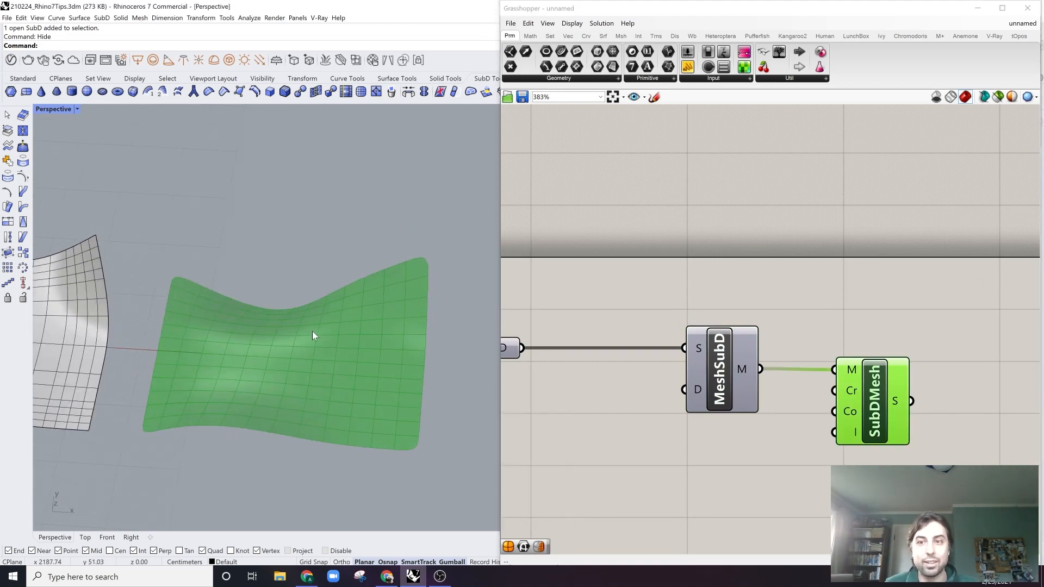
Delete the SubD, Mesh from SubD and SubD from Mesh components, and close the Grasshopper window.
left_click(903, 324)
scroll(904, 324, "down", 2)
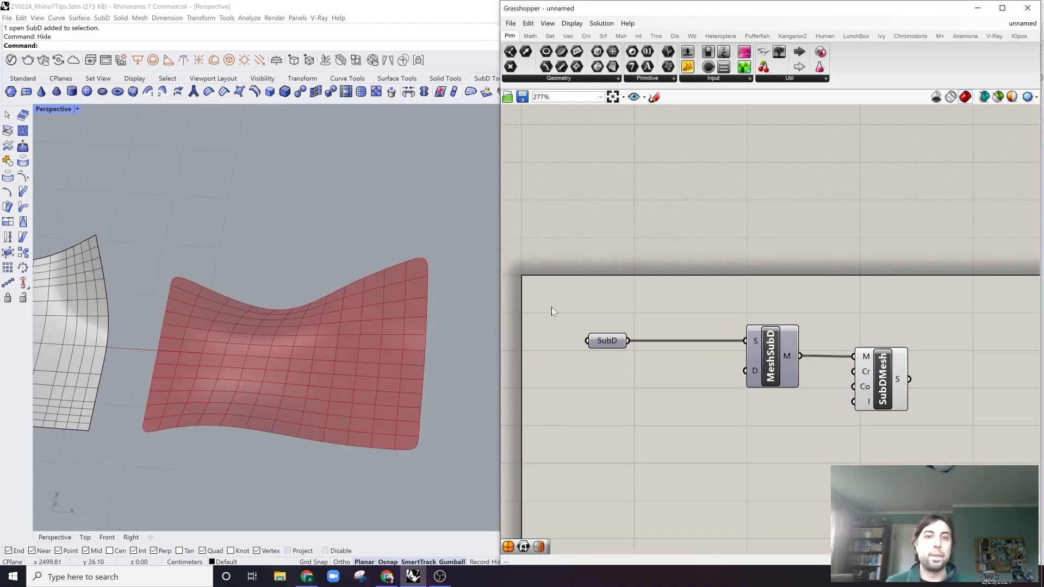
left_click_drag(551, 307, 980, 442)
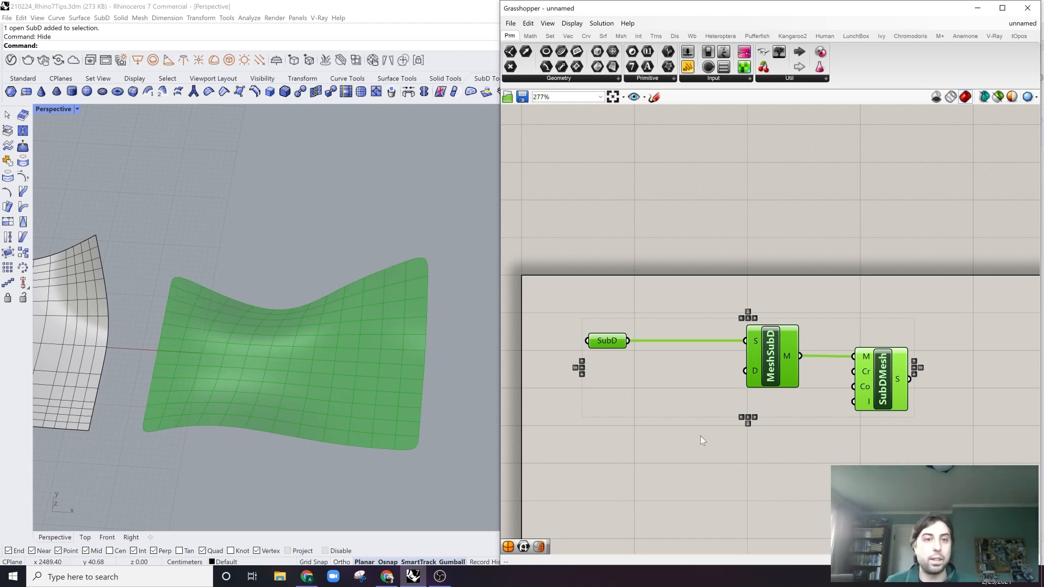
left_click_drag(879, 329, 547, 418)
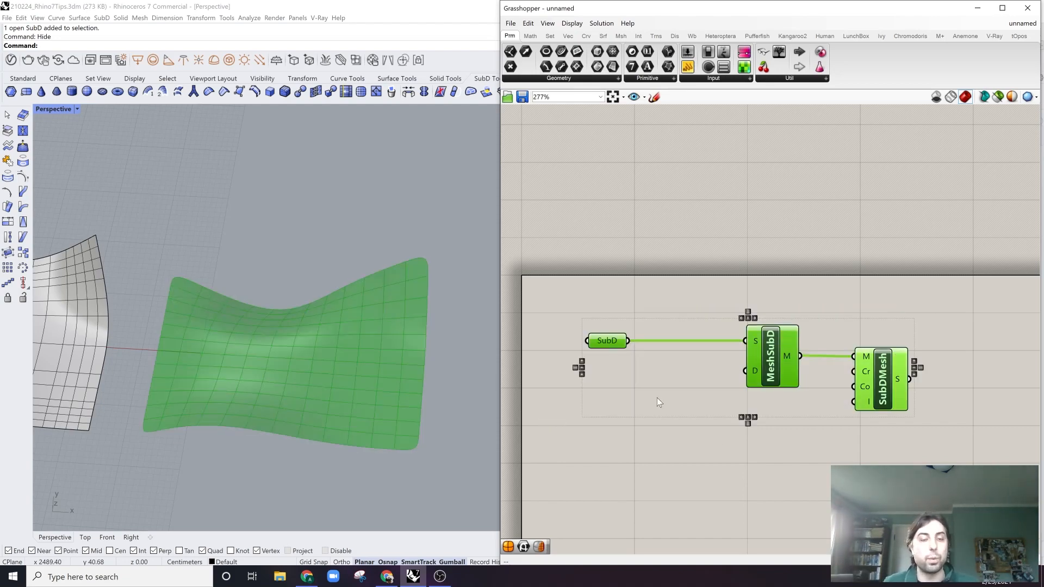
key("Delete")
left_click(1025, 9)
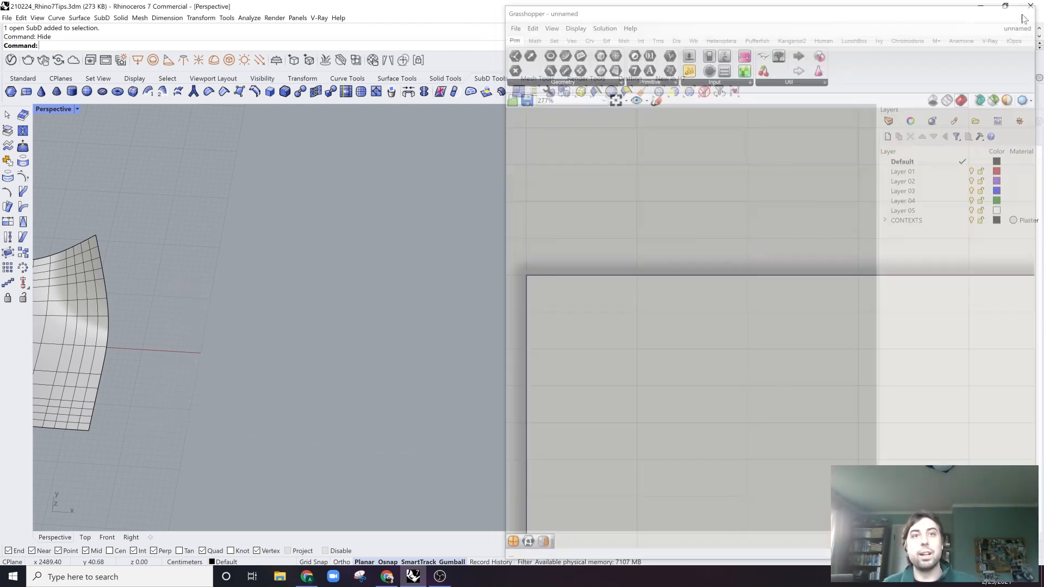
Delete the open SubD that overlaps the surface beside the dense NURBS conversion.
scroll(539, 323, "down", 8)
right_click_drag(539, 324, 731, 298, "shift")
scroll(421, 311, "up", 2)
right_click_drag(421, 311, 412, 297)
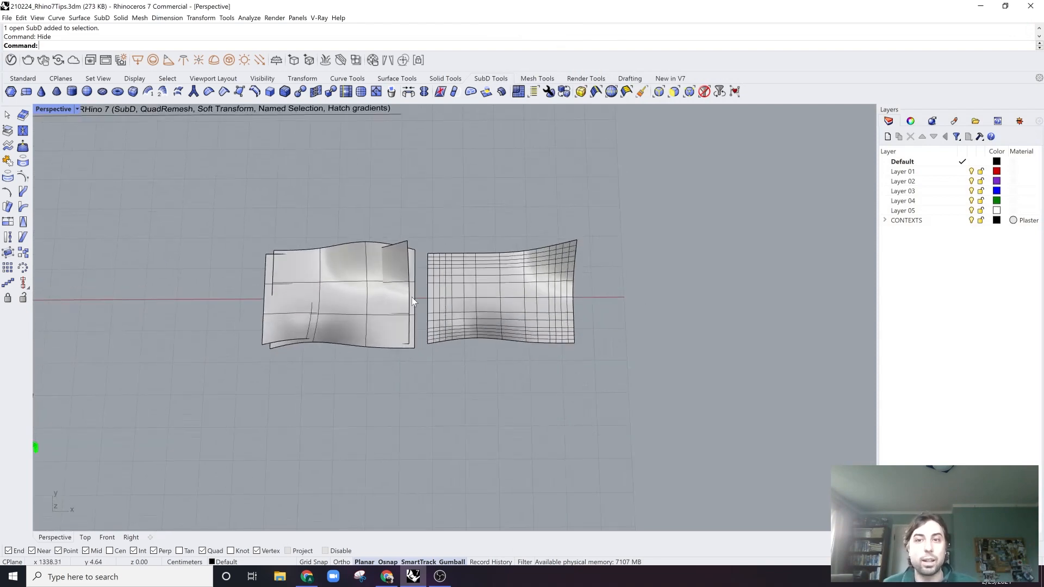
scroll(412, 299, "up", 4)
left_click(399, 263)
key("Delete")
scroll(405, 275, "down", 1)
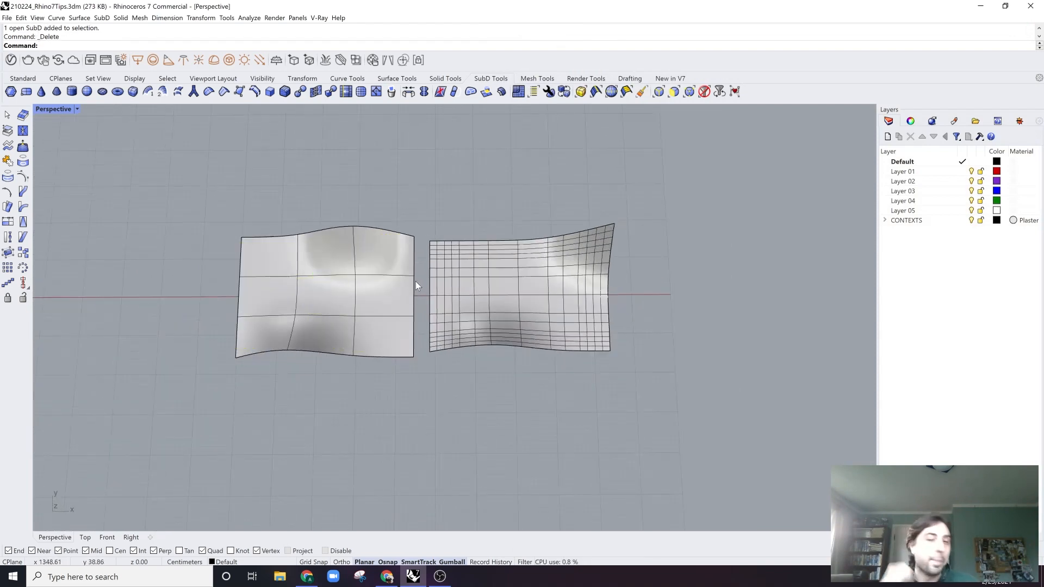
Look over the Quad Remesh and Soft Transform examples and locate the green person mesh.
scroll(419, 282, "down", 2)
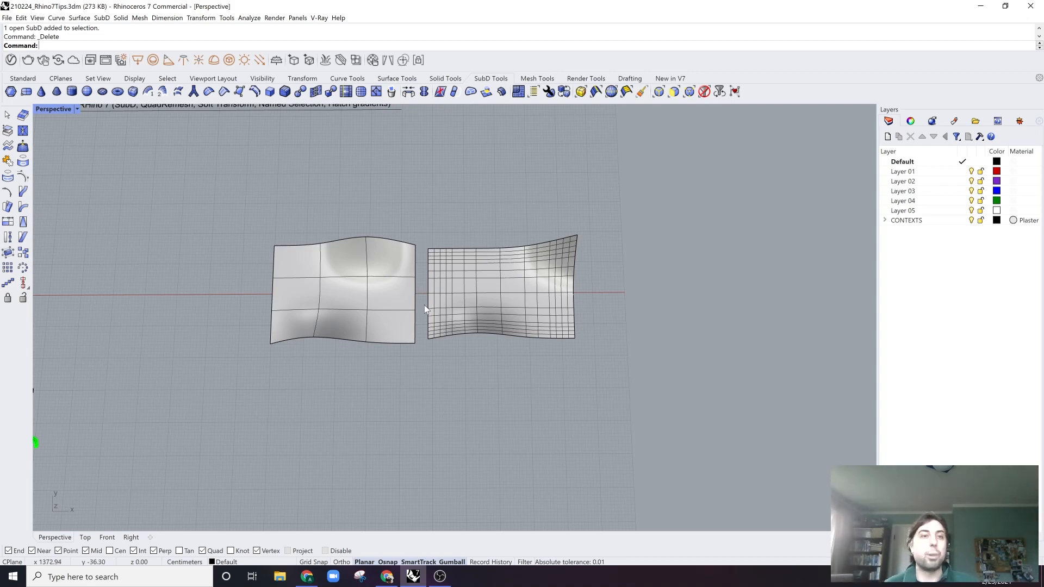
right_click_drag(430, 331, 390, 350, "shift")
scroll(412, 335, "up", 2)
scroll(382, 405, "up", 2)
right_click_drag(381, 405, 384, 397)
scroll(358, 402, "up", 1)
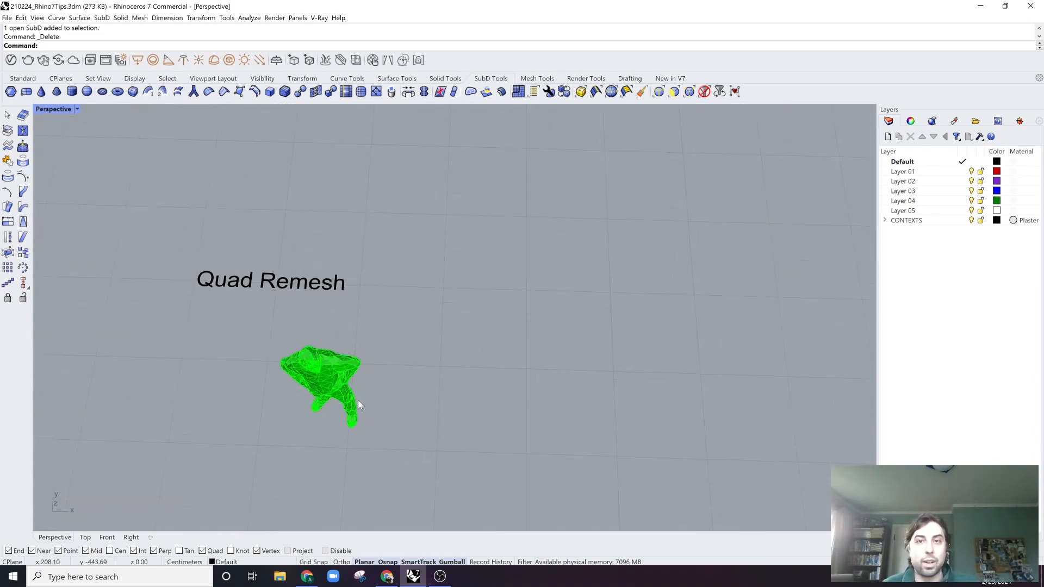
scroll(275, 179, "down", 6)
scroll(273, 246, "up", 4)
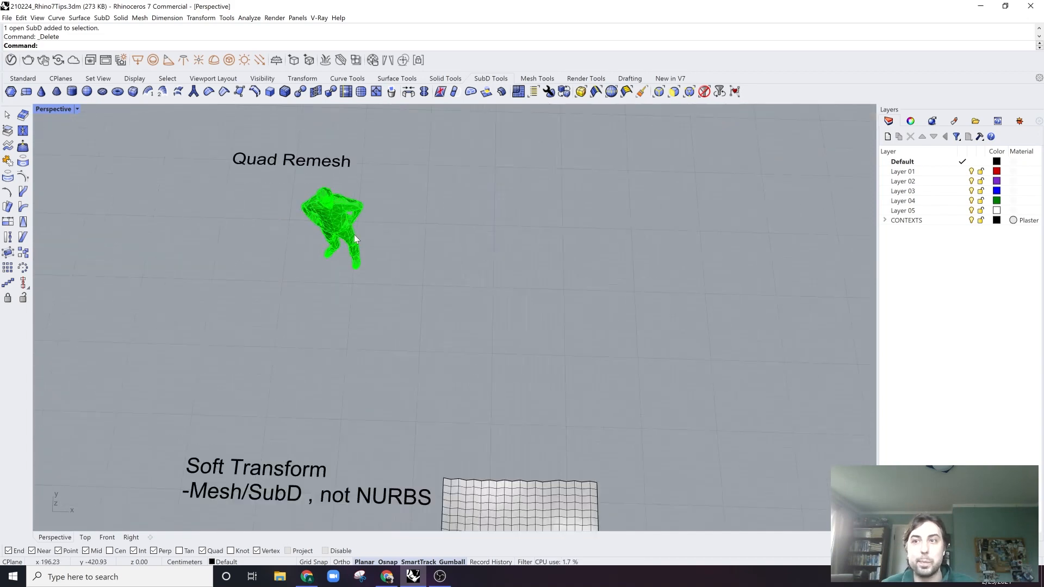
right_click_drag(353, 234, 369, 259, "shift")
Show the Standard tools and place a duplicate of the person mesh beside the original along the X axis.
left_click(22, 79)
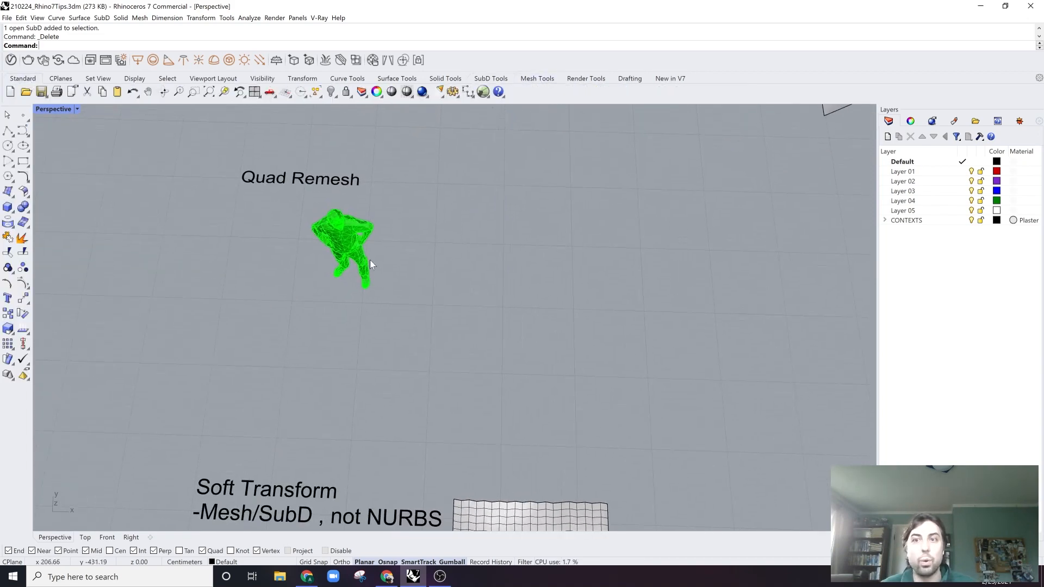
left_click(370, 261)
scroll(405, 237, "up", 3)
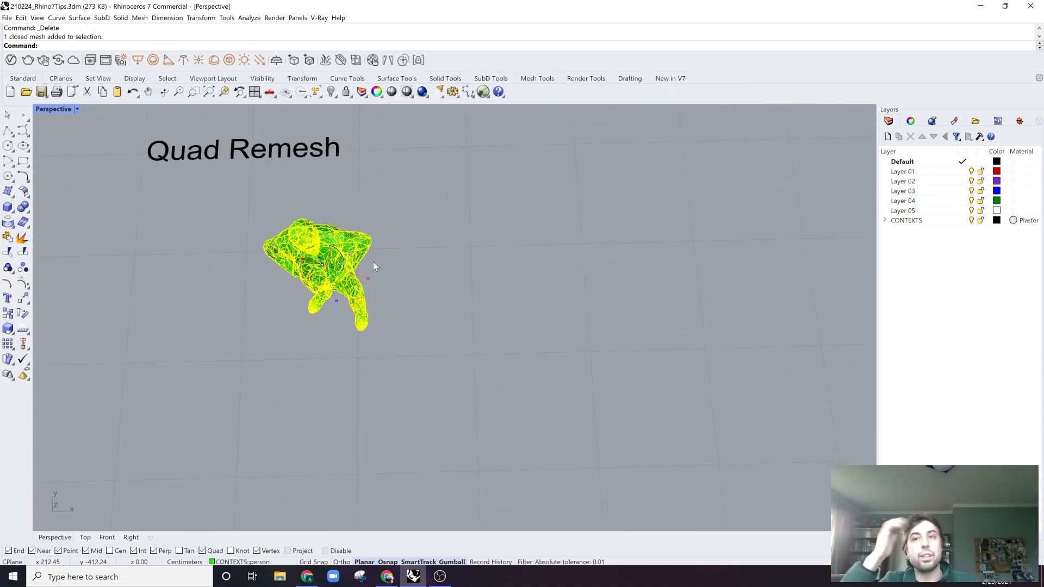
right_click_drag(373, 262, 373, 247)
right_click_drag(420, 217, 428, 253, "shift")
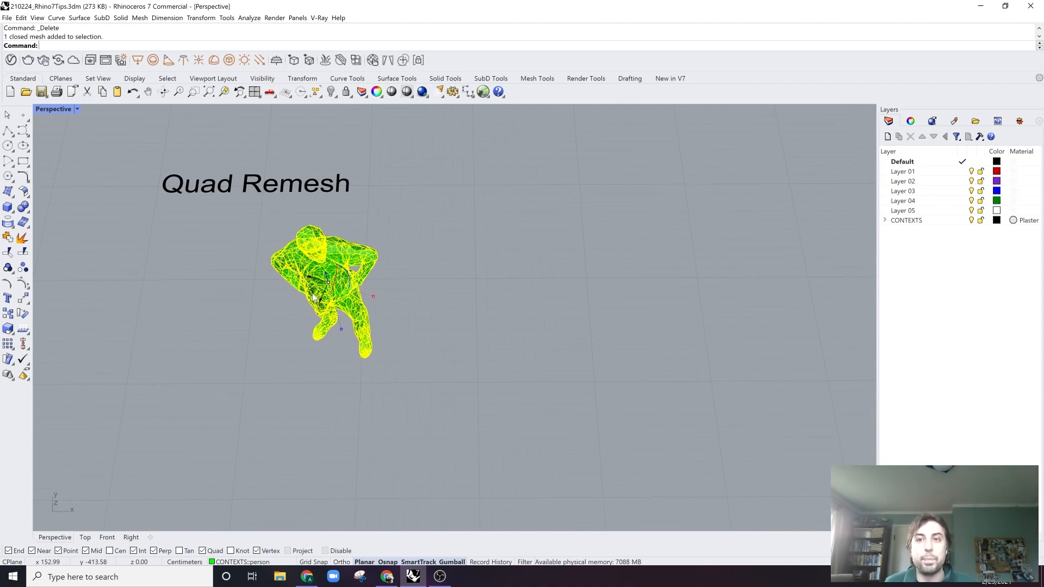
left_click_drag(314, 297, 482, 297)
key("alt")
Highlight the original person mesh and examine its triangulated faces.
scroll(399, 308, "up", 6)
scroll(384, 181, "down", 5)
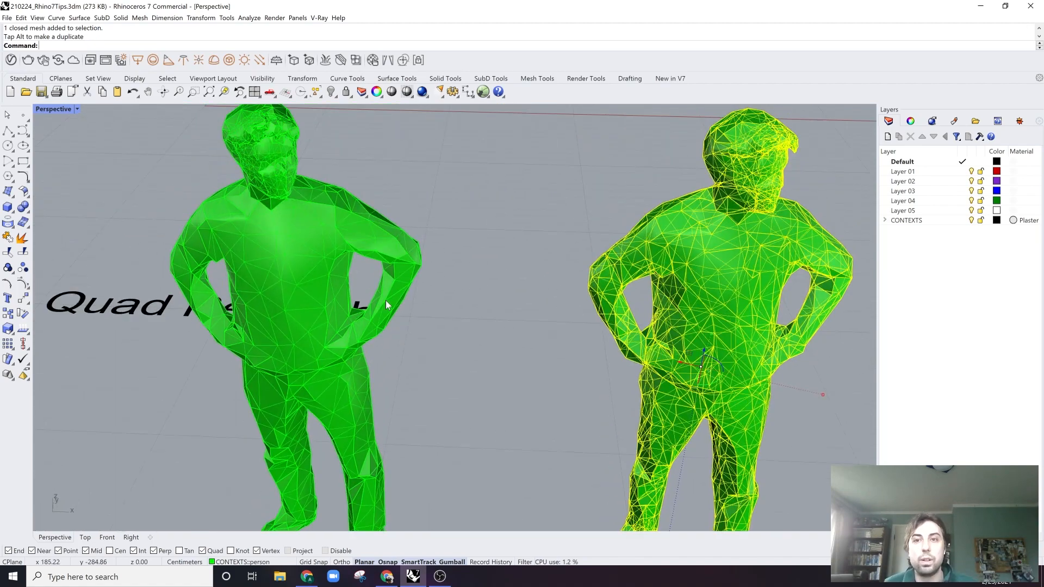
left_click(384, 229)
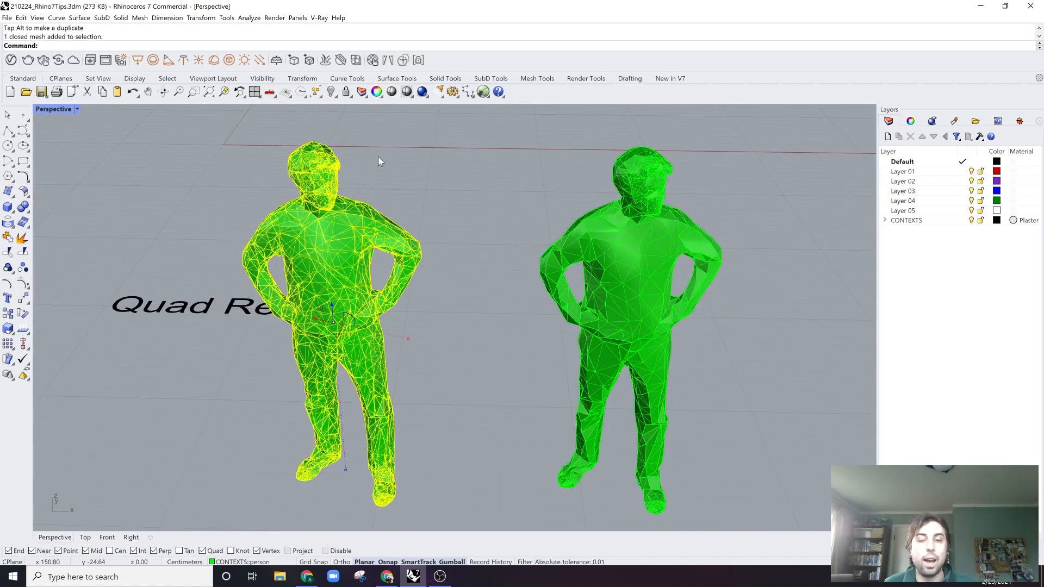
left_click(416, 209)
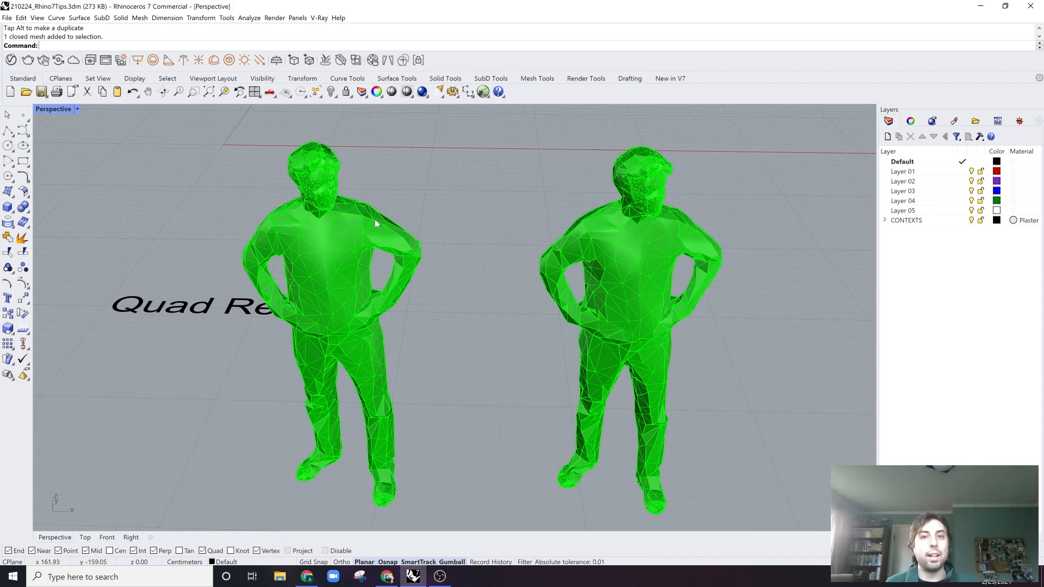
Select all edges, faces and vertices of the duplicated person mesh to read their counts.
right_click_drag(374, 219, 491, 275)
left_click_drag(488, 262, 646, 452, "ctrl+shift")
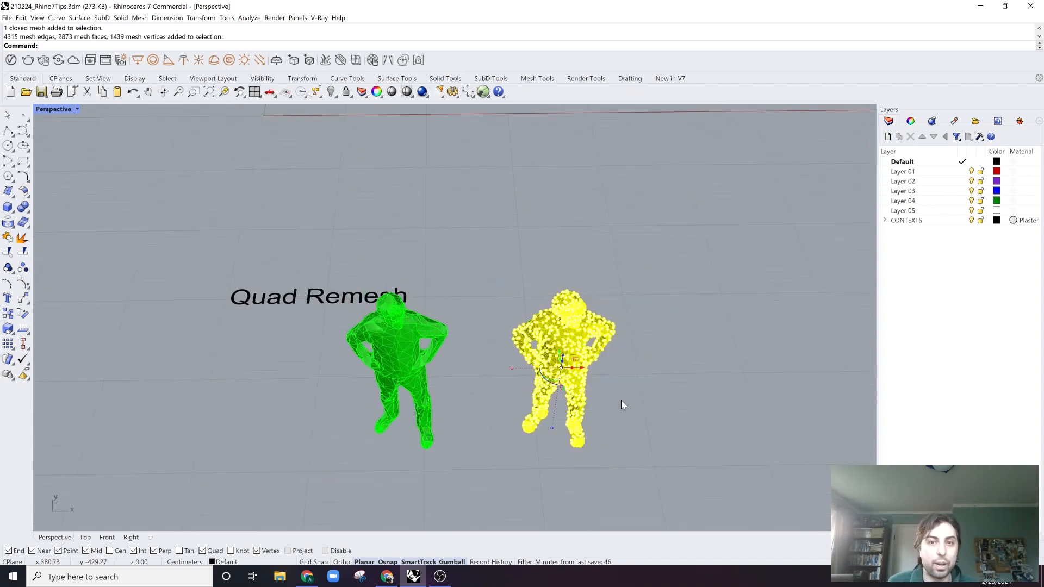
scroll(622, 392, "up", 3)
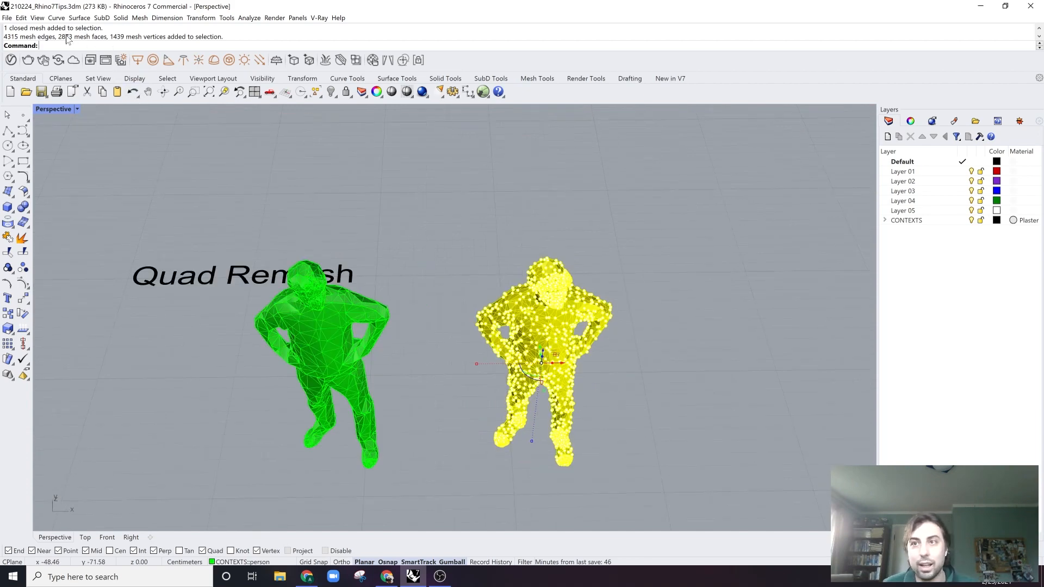
left_click(659, 325)
Highlight the duplicated person mesh and examine its irregular triangulation from several angles.
right_click_drag(560, 315, 529, 276)
scroll(549, 260, "up", 3)
left_click(530, 276)
left_click(579, 179)
scroll(578, 178, "up", 3)
scroll(550, 204, "down", 8)
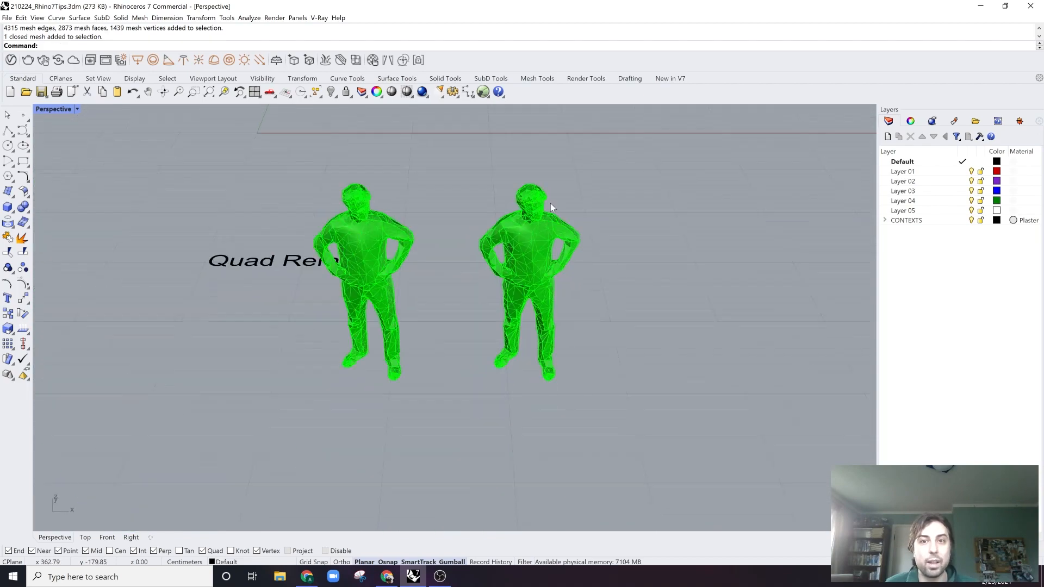
right_click_drag(551, 203, 507, 281)
scroll(533, 212, "up", 6)
scroll(533, 212, "down", 6)
scroll(537, 303, "up", 6)
left_click(507, 280)
left_click(643, 240)
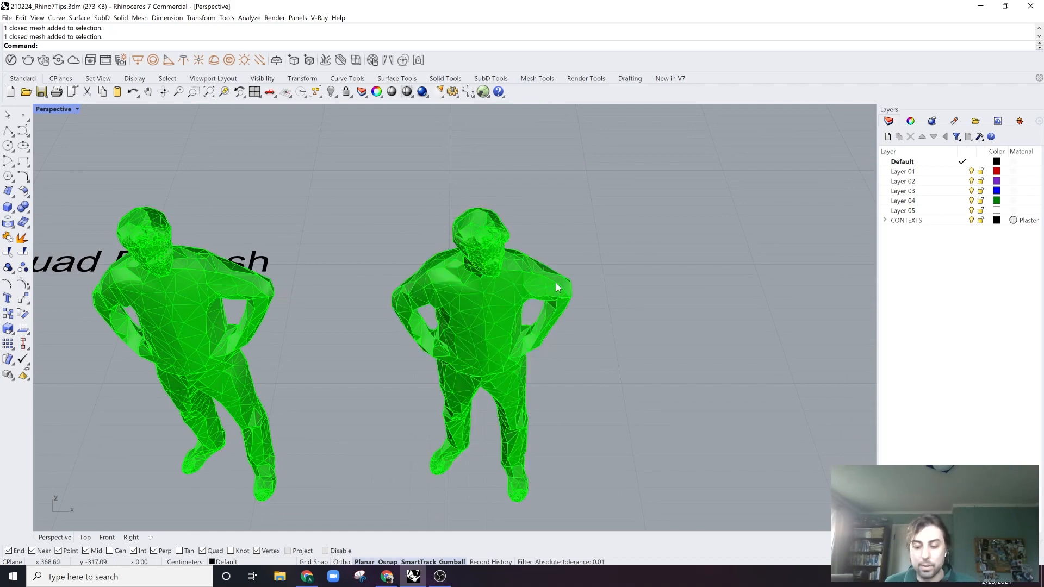
type("uadre")
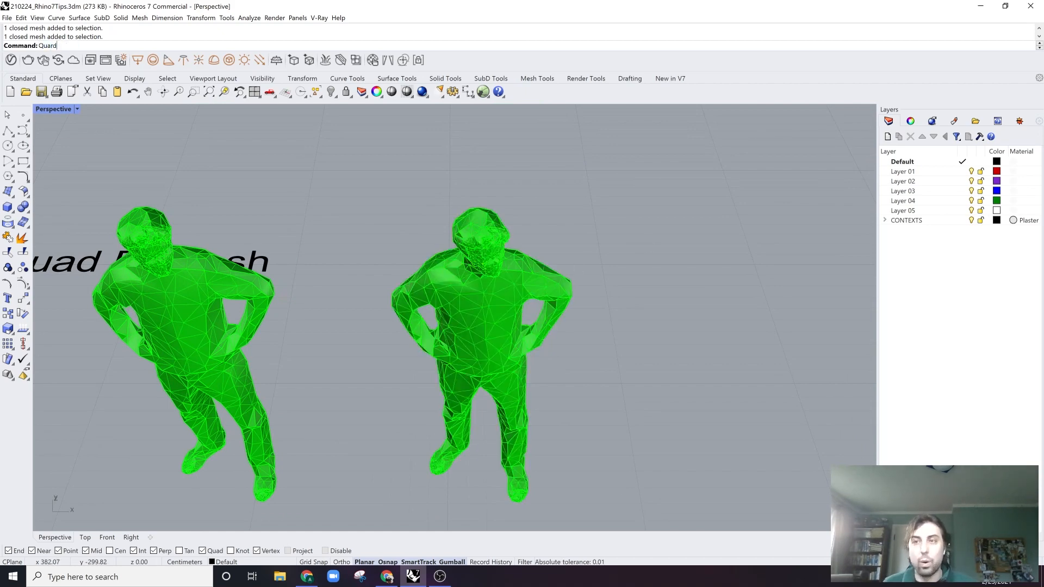
key("Return")
right_click_drag(455, 391, 418, 343)
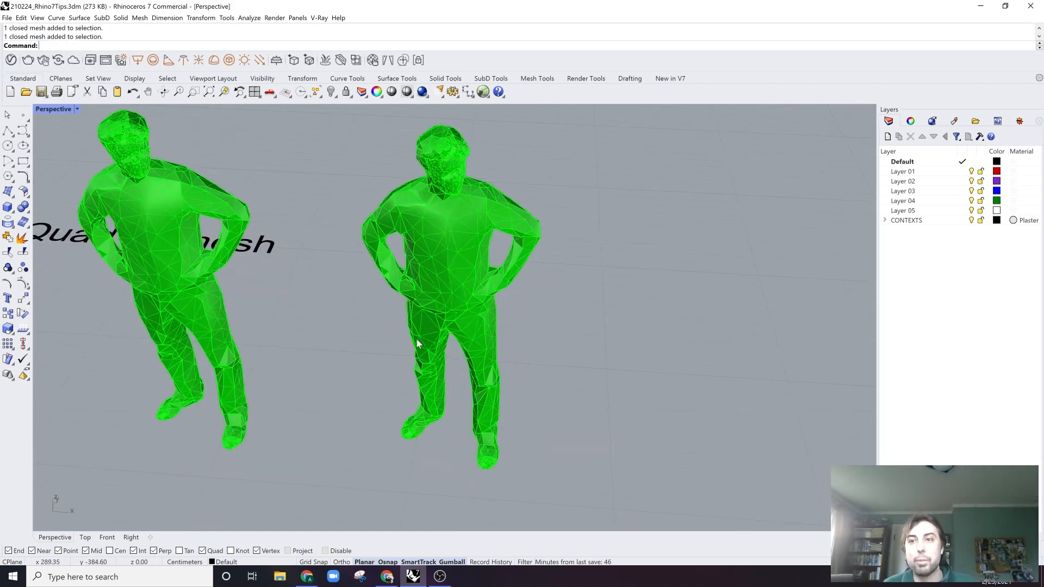
Set the Perspective viewport to the Arctic display mode and examine the faceting on the person mesh's legs and torso.
left_click(52, 110)
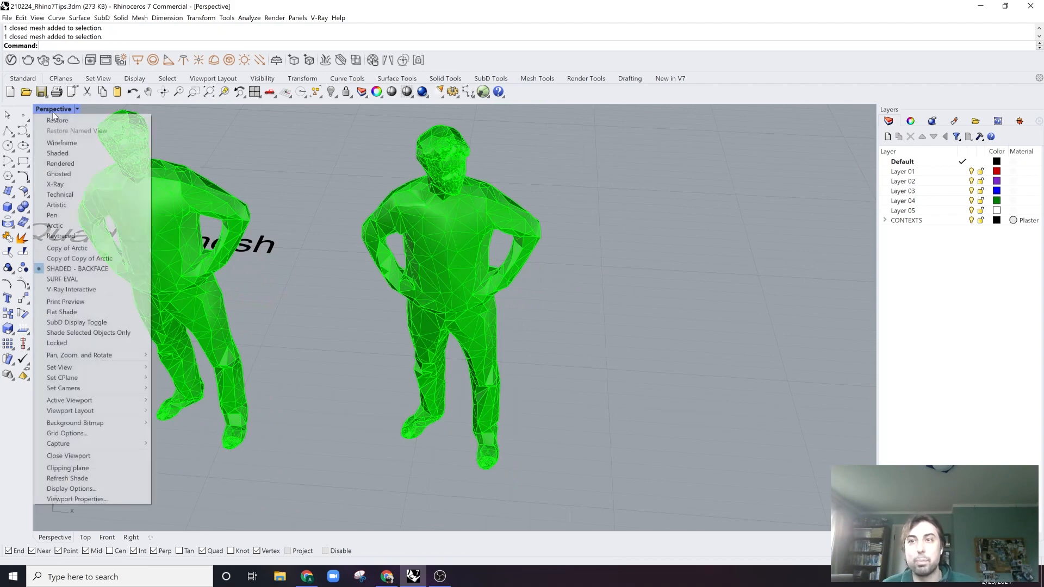
left_click(87, 222)
right_click_drag(375, 261, 478, 293)
scroll(564, 332, "up", 3)
scroll(611, 348, "up", 6)
scroll(610, 347, "down", 3)
right_click_drag(584, 350, 567, 288, "shift")
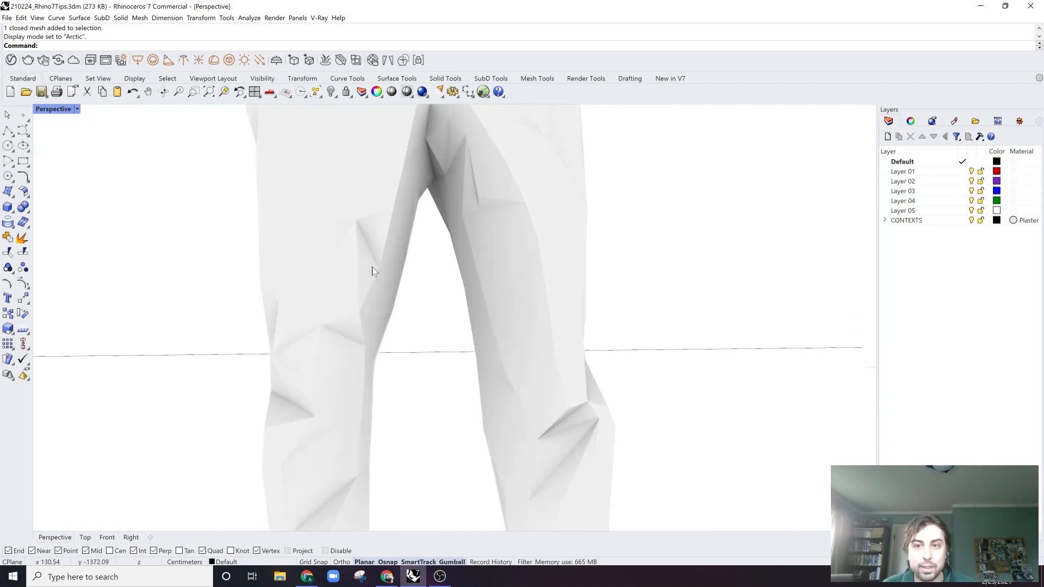
left_click(315, 355)
left_click(403, 357)
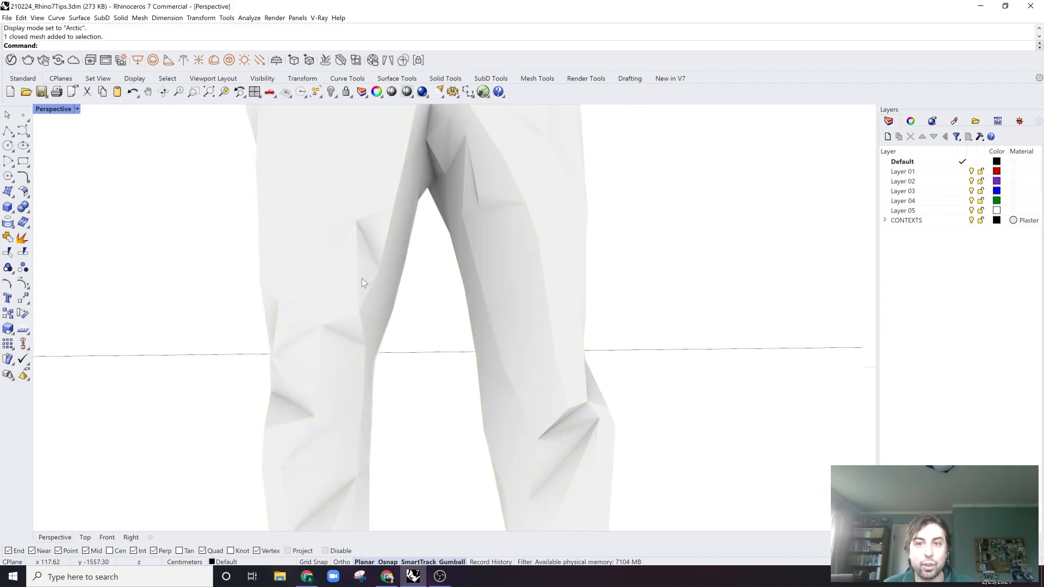
scroll(399, 360, "down", 6)
right_click_drag(453, 175, 458, 299)
Set the Perspective viewport to the Shaded display mode and frame the duplicated person mesh.
left_click(77, 109)
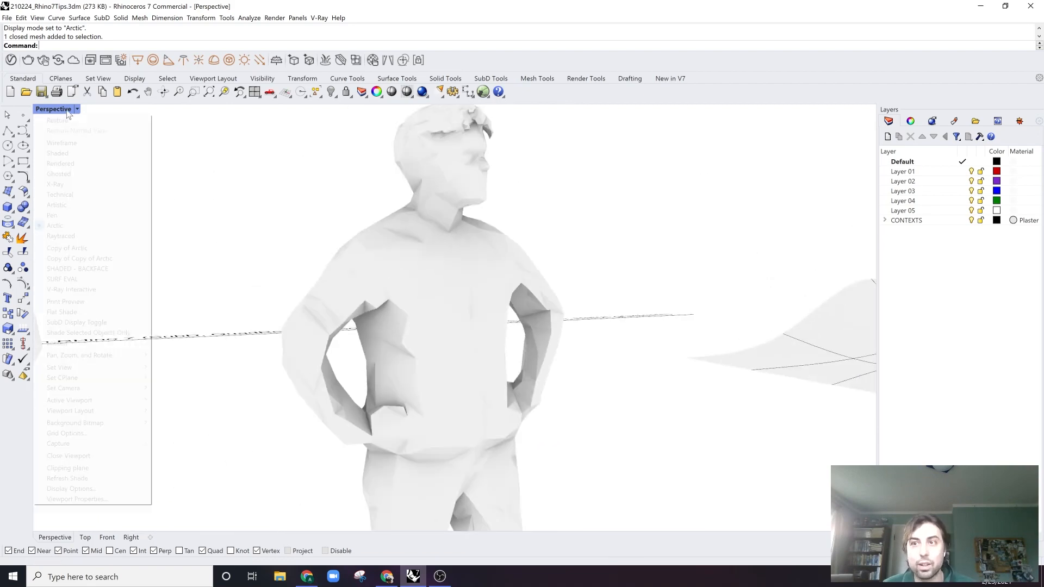
left_click(67, 152)
scroll(479, 180, "down", 6)
mouse_move(478, 179)
right_mouse_down()
mouse_move(412, 338)
mouse_move(406, 304)
right_mouse_up()
scroll(412, 339, "up", 4)
scroll(412, 338, "down", 3)
QuadRemesh the duplicated person mesh with a target quad count of 5000, adaptive size 50% and adaptive quad count enabled.
left_click(409, 311)
type("QuadRemesh")
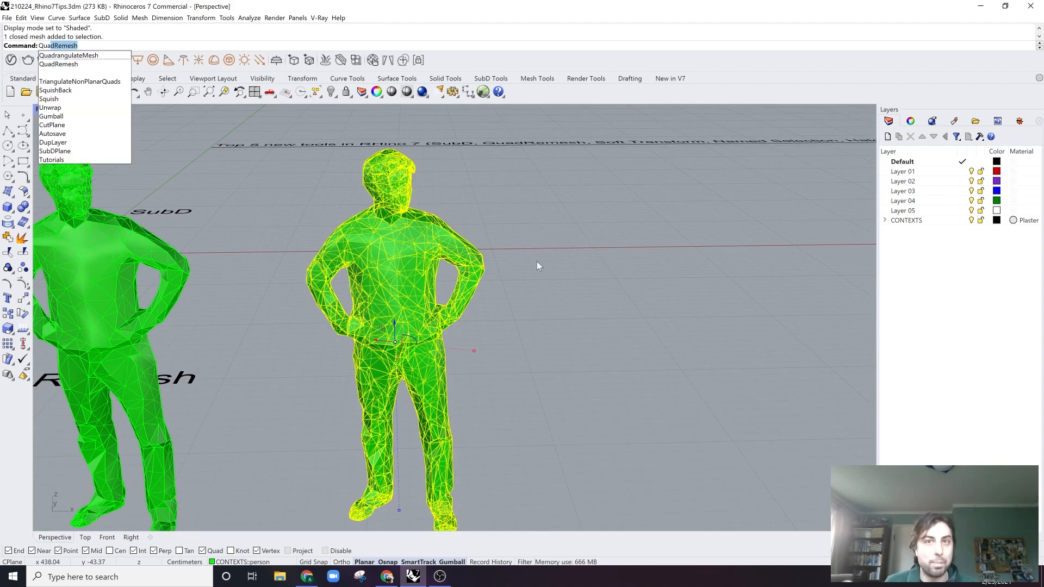
key("Return")
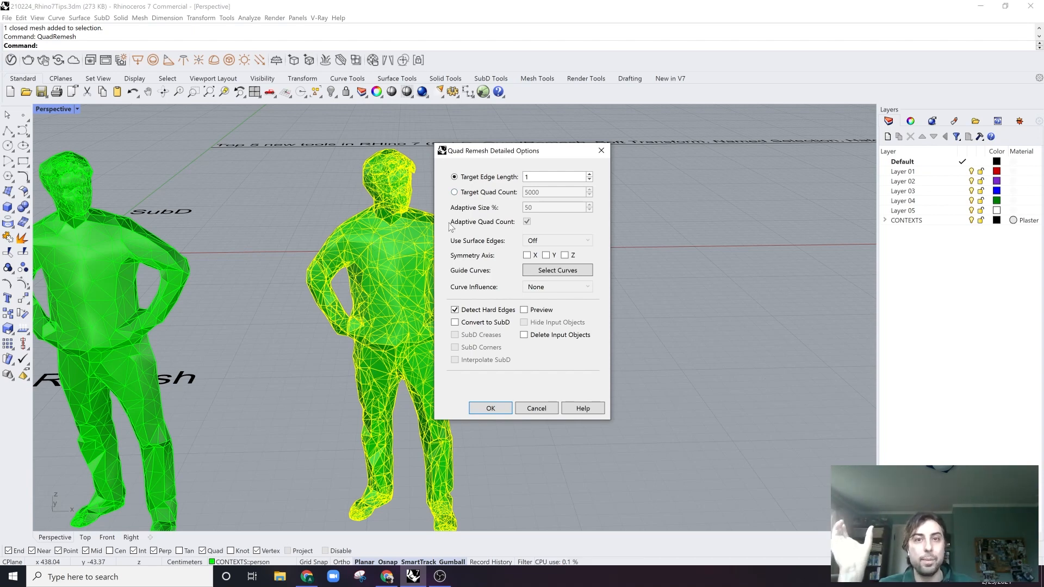
left_click(483, 193)
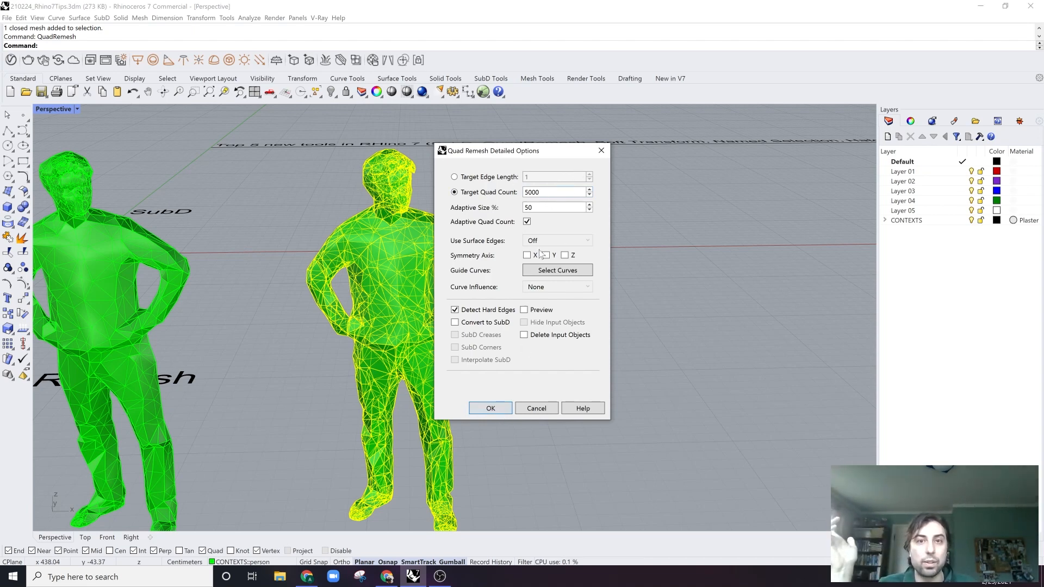
left_click(486, 408)
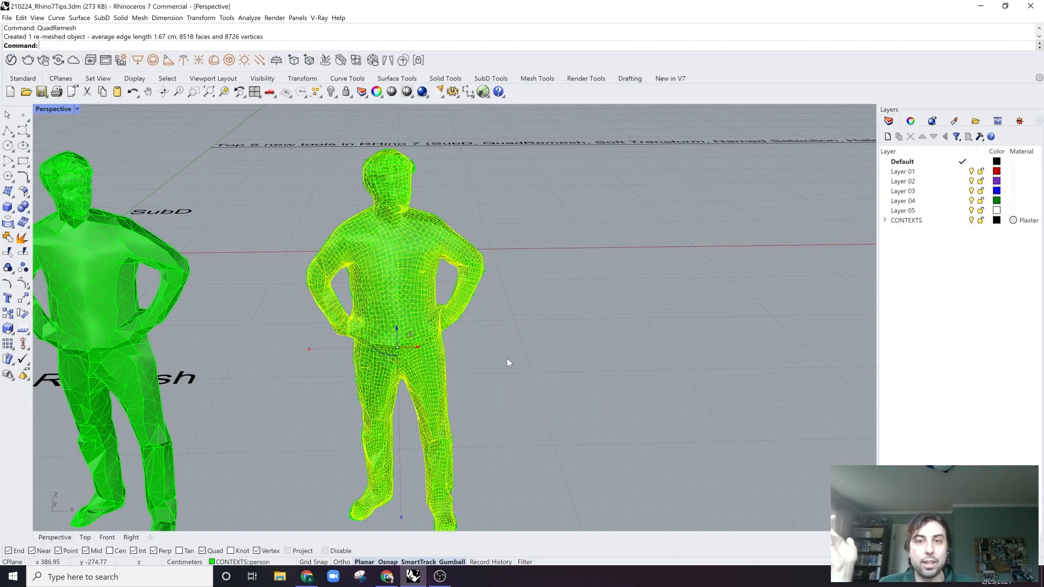
Move the remeshed person along the X axis to stand beside its triangulated source mesh.
left_click_drag(423, 348, 652, 349)
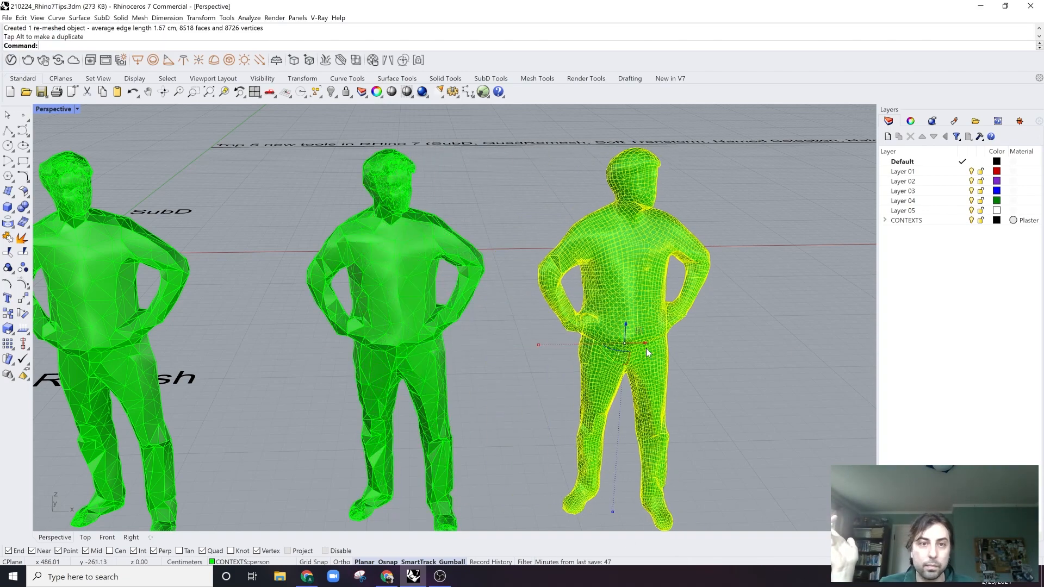
left_click(777, 354)
right_click_drag(748, 351, 700, 344, "shift")
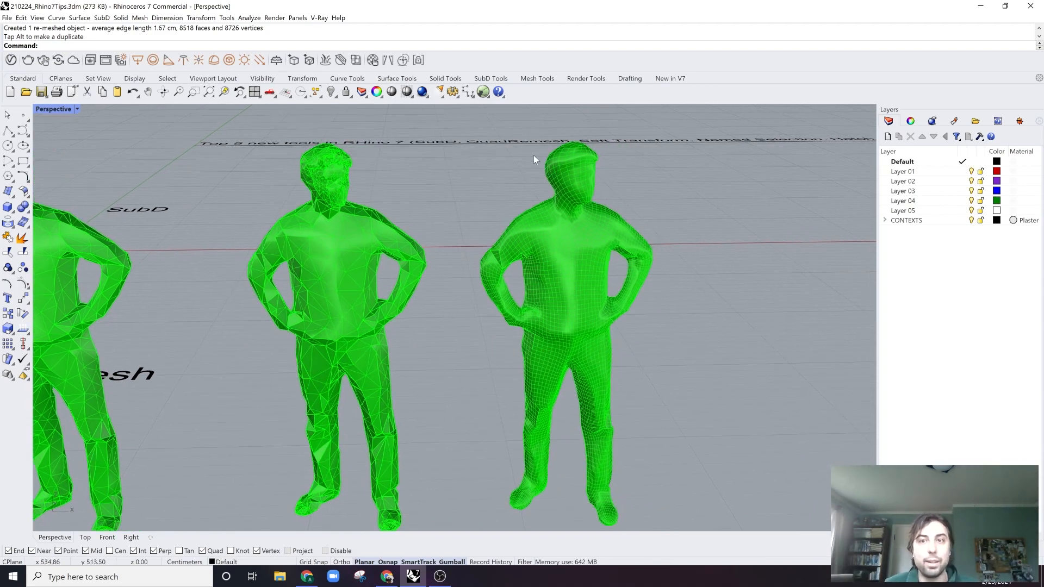
Compare the quad mesh topology of the remeshed person with the triangulated one, up close and from above.
scroll(527, 113, "up", 3)
right_click_drag(527, 112, 164, 487)
right_click_drag(354, 381, 359, 432)
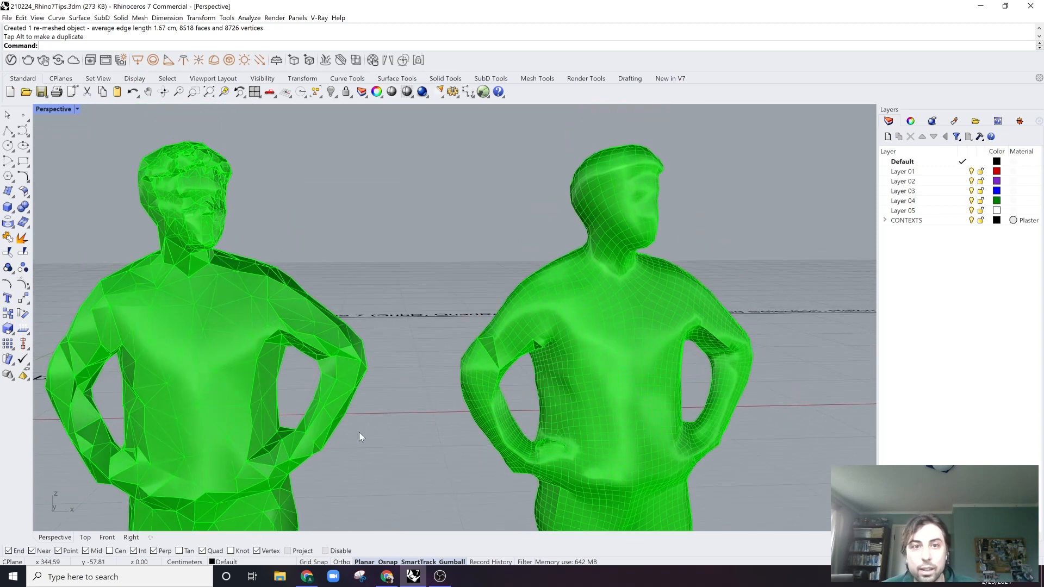
scroll(525, 236, "down", 5)
right_click_drag(525, 239, 546, 334)
scroll(546, 334, "up", 2)
right_click_drag(511, 272, 573, 282)
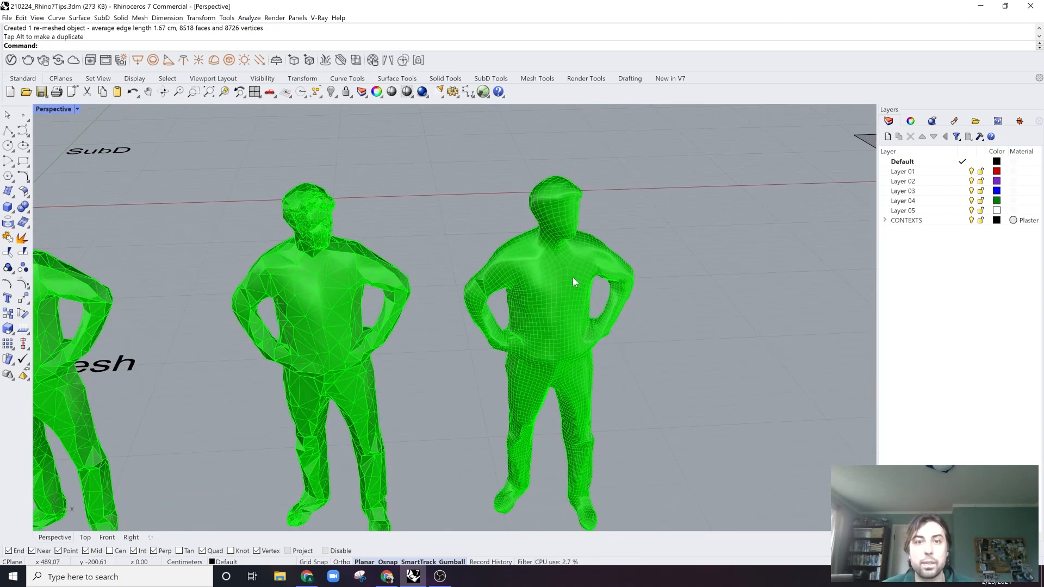
QuadRemesh the triangulated duplicate with a target edge length of 1 and move the result beyond the first remeshed person.
left_click(401, 266)
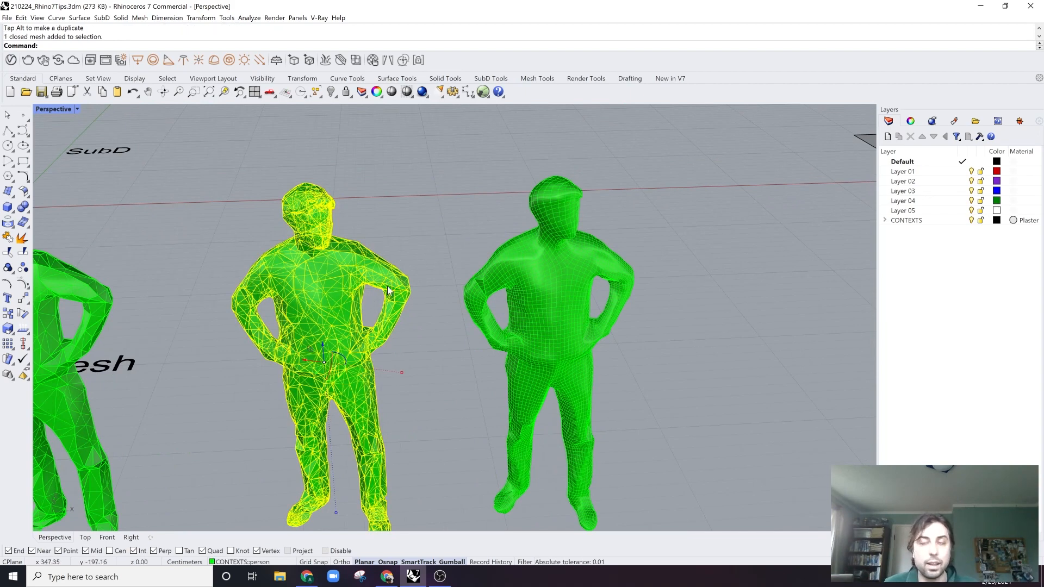
key("Return")
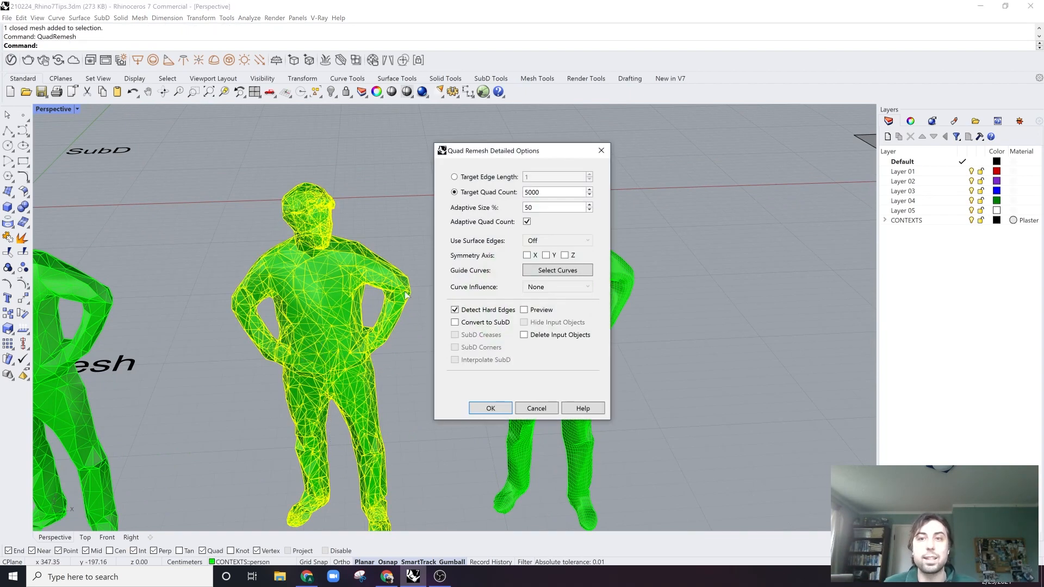
left_click(474, 180)
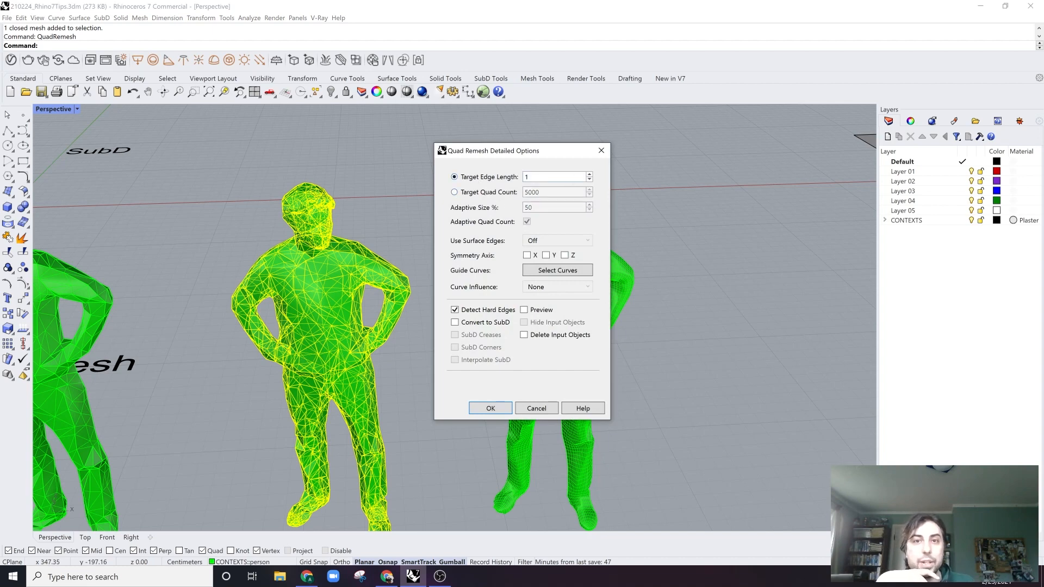
left_click(490, 408)
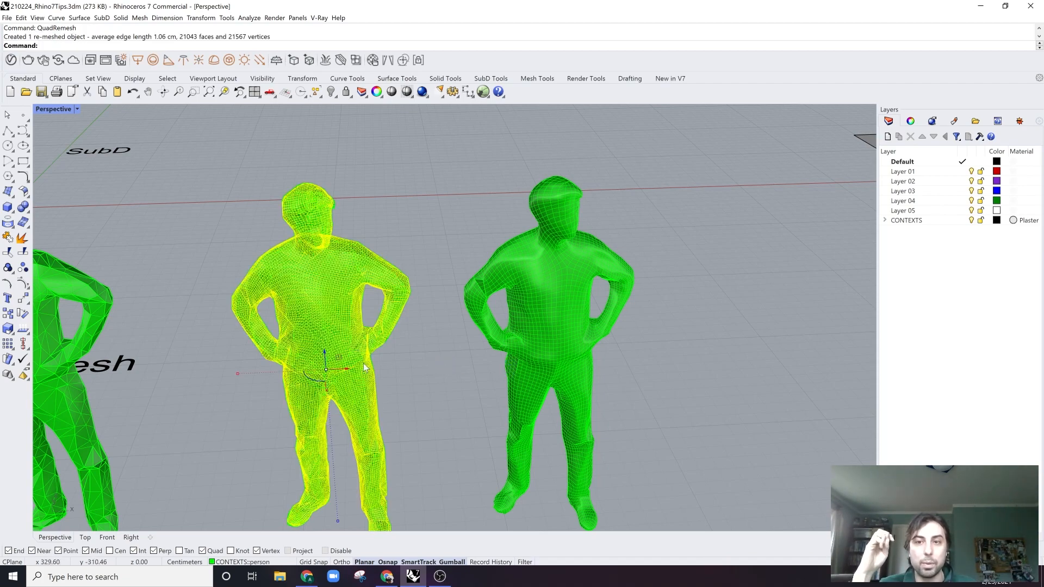
left_click_drag(351, 368, 809, 351)
key("Escape")
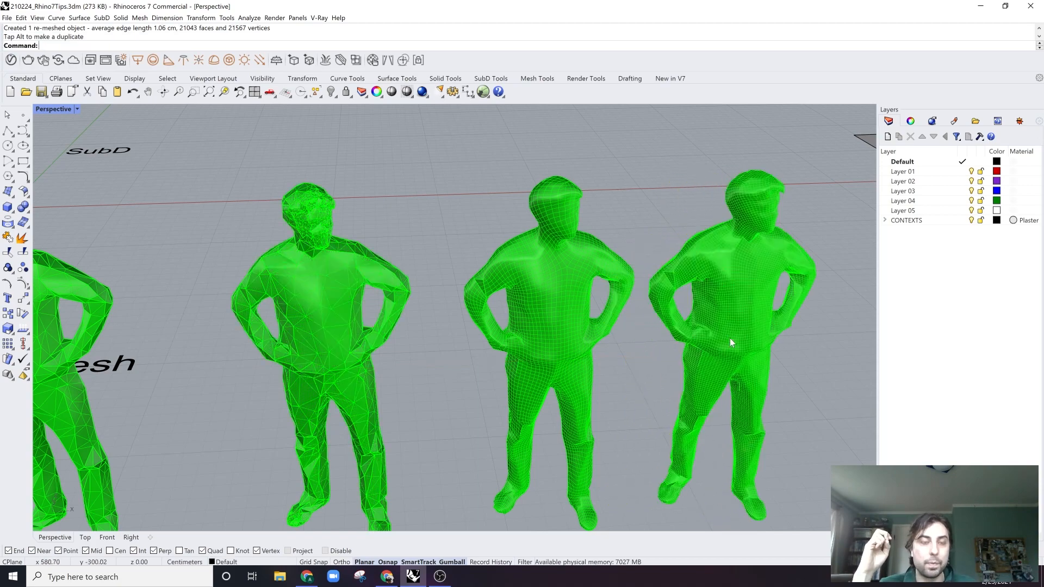
Examine the denser remesh around the torso, neck and head and compare it with the other person meshes.
scroll(683, 314, "up", 10)
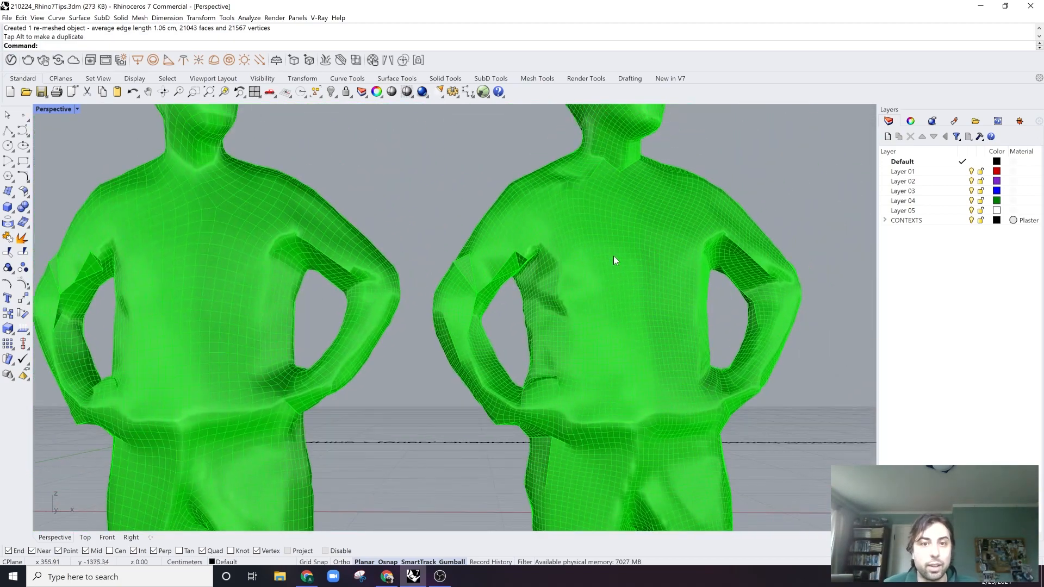
scroll(619, 172, "up", 8)
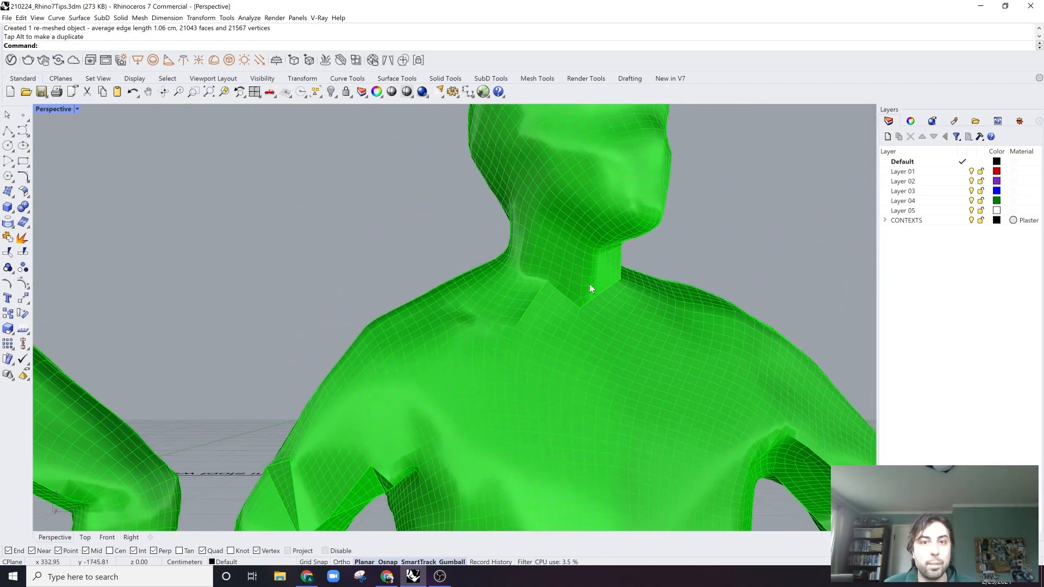
scroll(536, 405, "down", 3)
right_click_drag(599, 291, 596, 316, "shift")
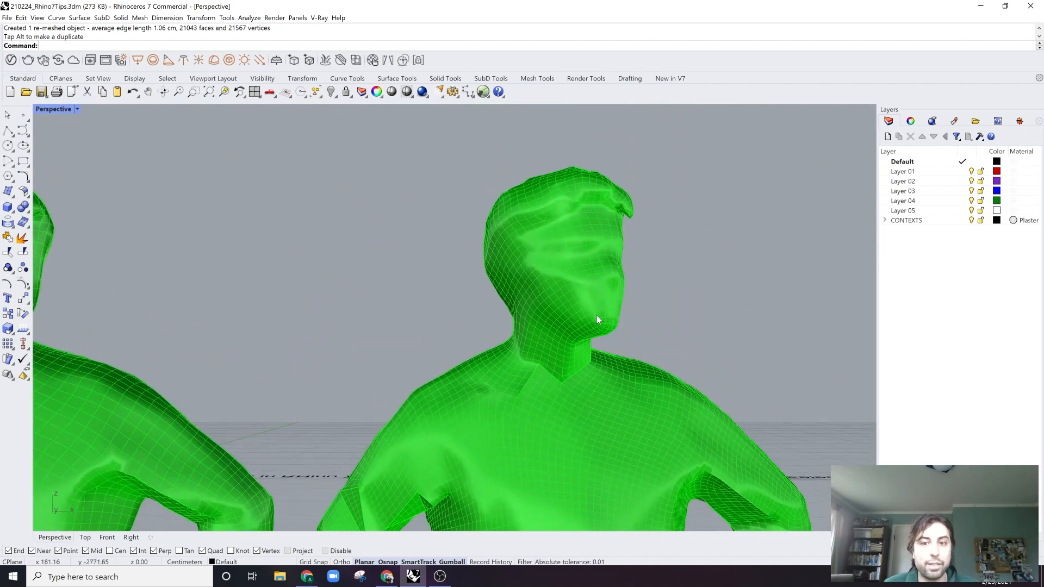
scroll(621, 208, "up", 3)
scroll(599, 201, "down", 8)
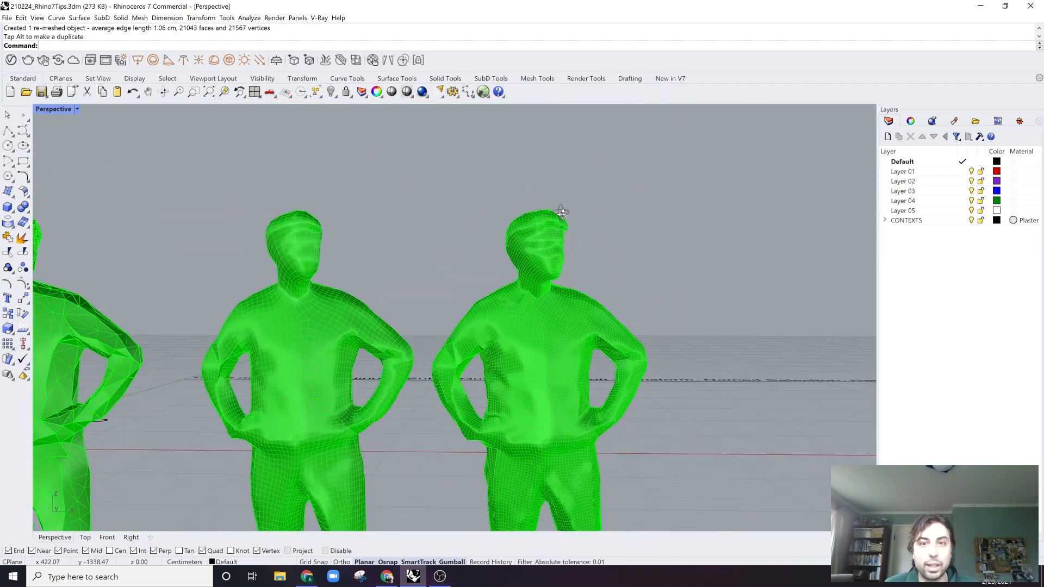
scroll(492, 231, "up", 3)
scroll(491, 227, "down", 10)
right_click_drag(491, 240, 489, 277)
right_click_drag(490, 348, 542, 300, "shift")
scroll(543, 301, "up", 3)
right_click_drag(463, 282, 486, 315, "shift")
Set the Perspective viewport to the Copy of Arctic display mode and compare the smoothness of the three person meshes.
right_click(55, 110)
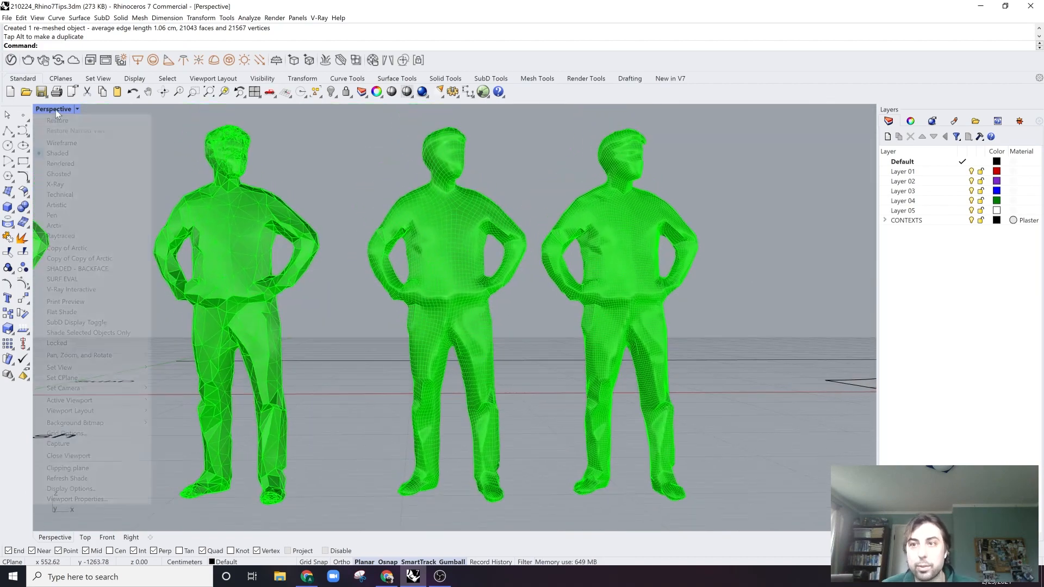
left_click(70, 248)
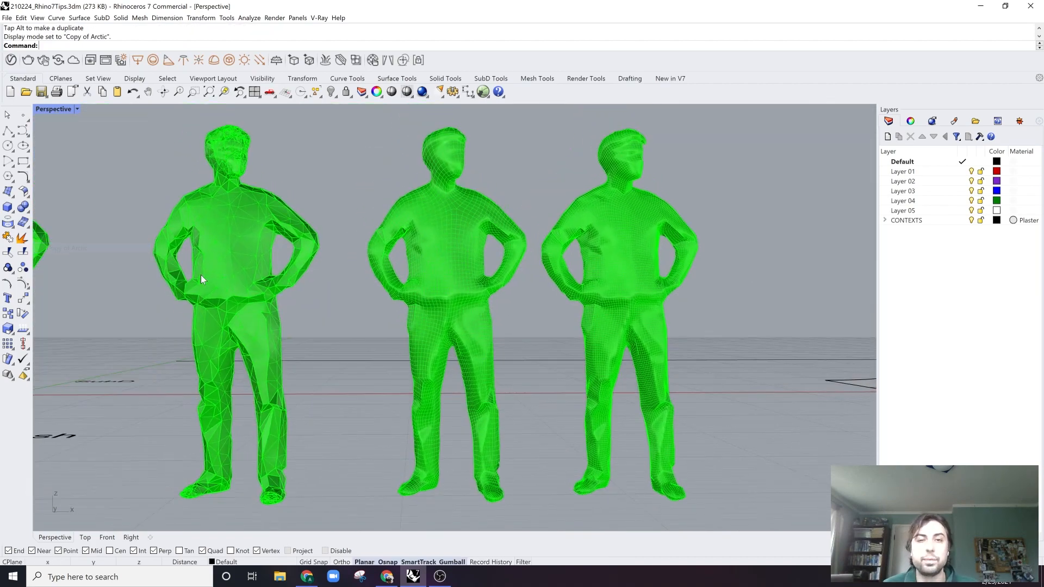
right_click_drag(203, 275, 358, 220)
right_click_drag(282, 299, 318, 296)
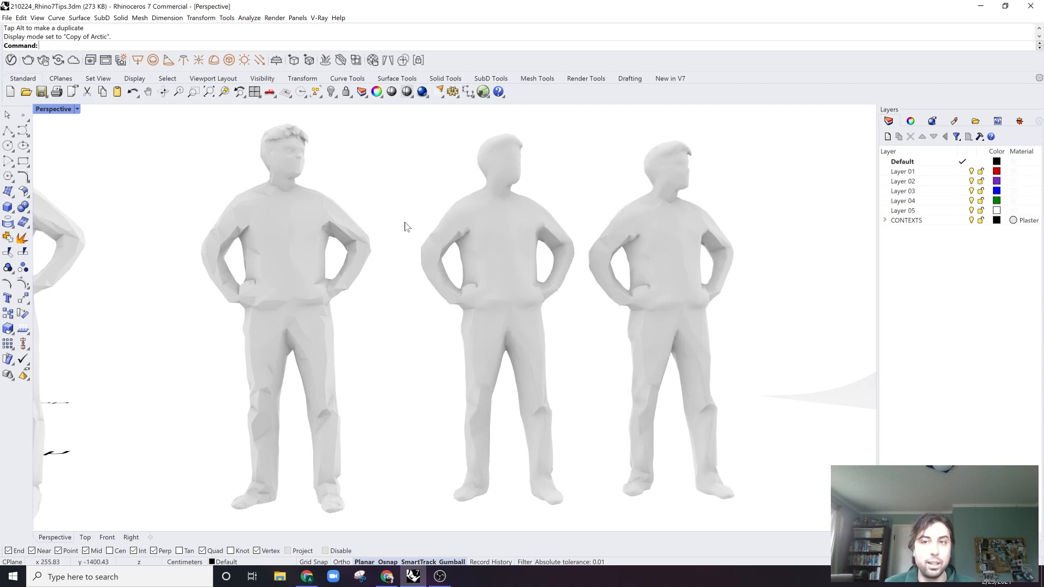
right_click_drag(403, 225, 394, 218)
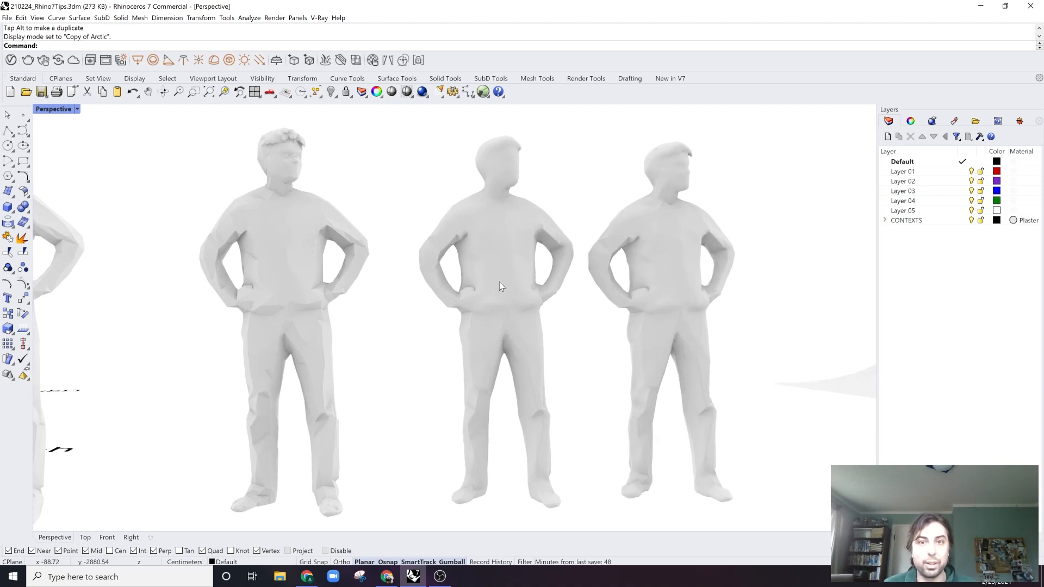
Set the Perspective viewport to the Shaded display mode and highlight the two remeshed people.
left_click(52, 109)
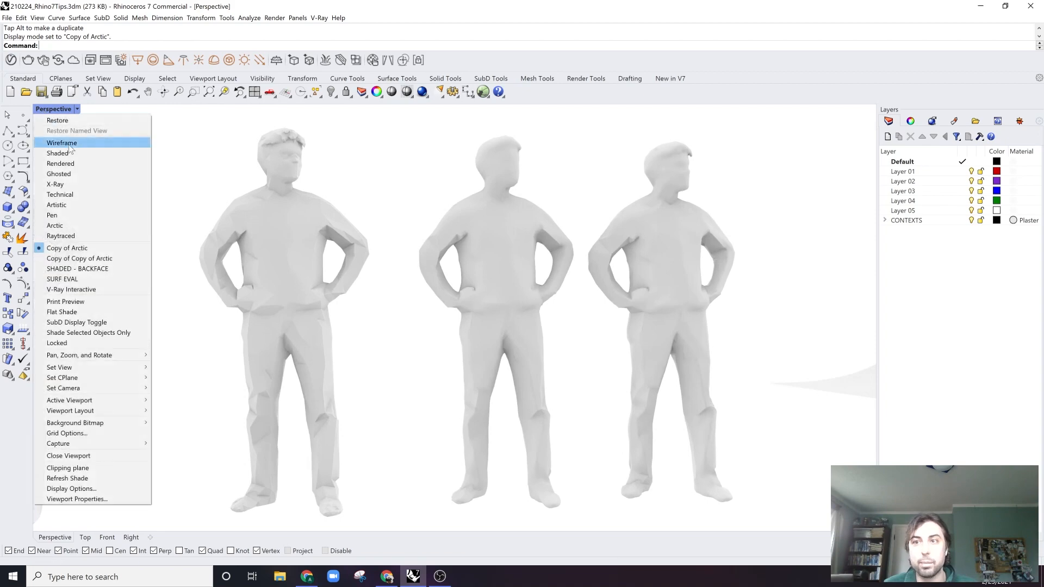
left_click(71, 153)
scroll(542, 341, "down", 4)
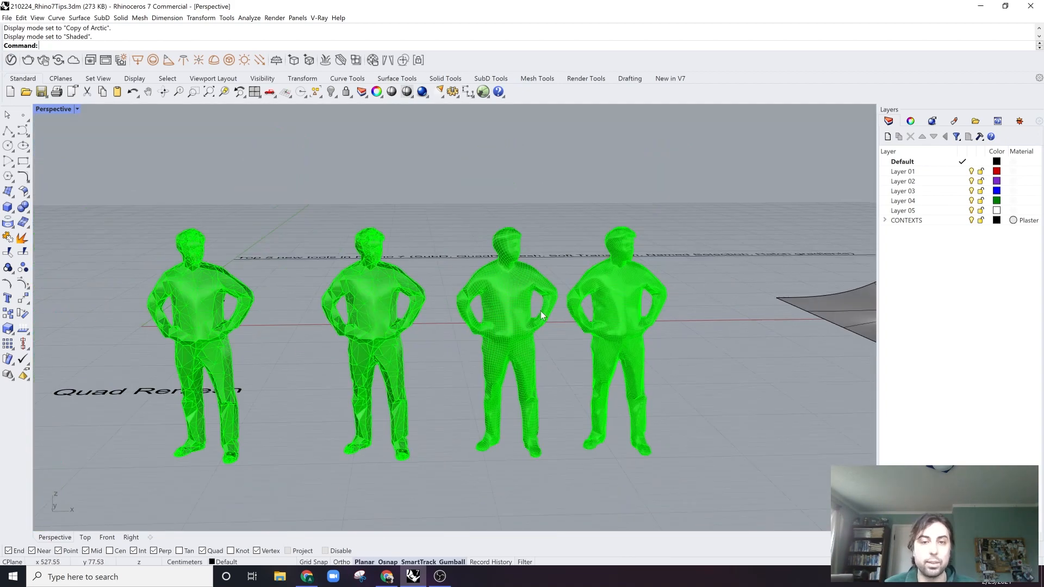
right_click_drag(541, 314, 542, 356)
left_click_drag(721, 295, 503, 407)
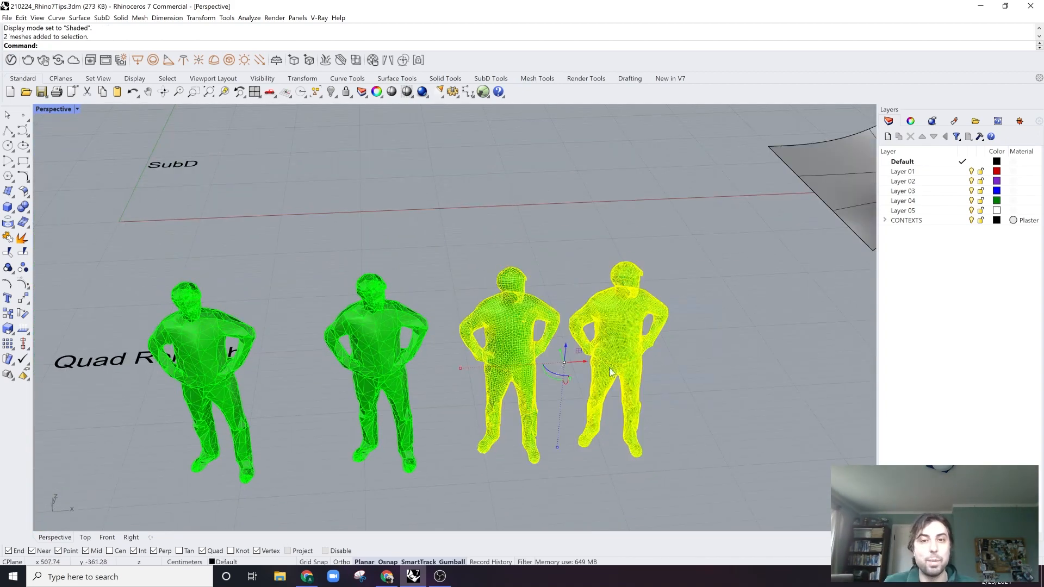
key("Escape")
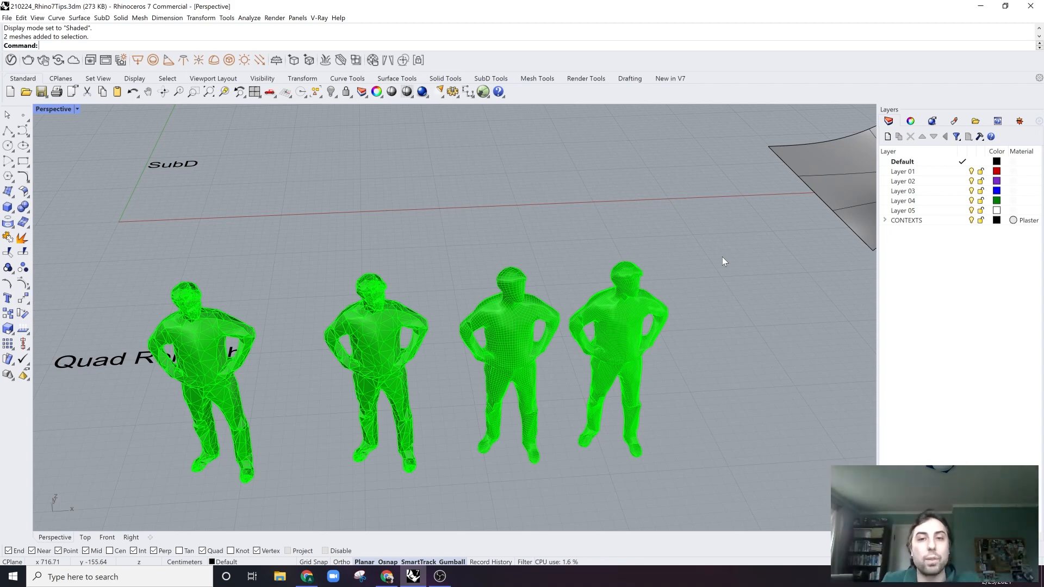
left_click_drag(726, 302, 487, 404)
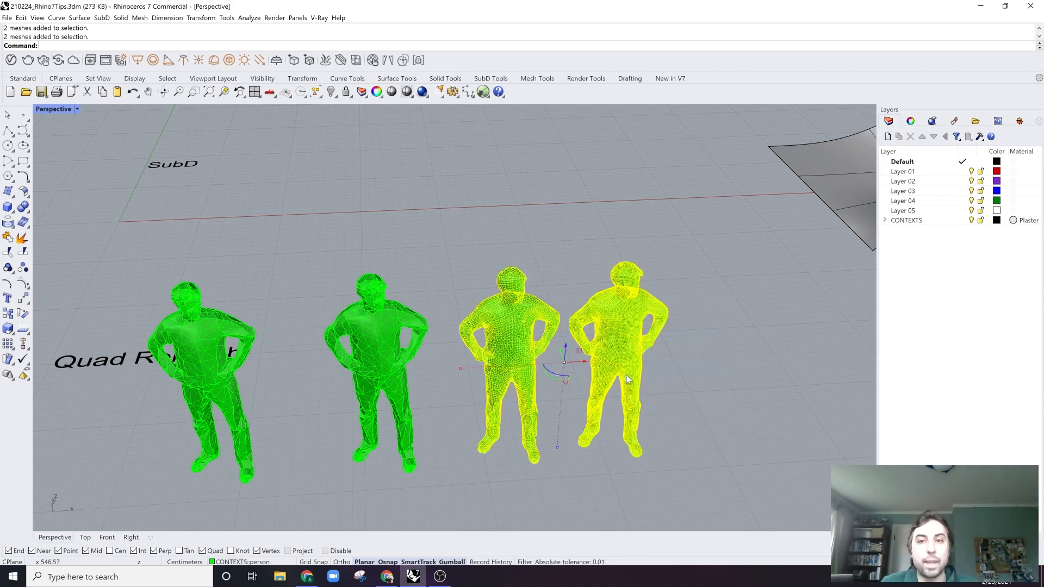
right_click_drag(509, 301, 457, 321)
Delete the triangulated duplicate and move the two remeshed people along the X axis next to the original person mesh.
left_click(455, 268)
left_click(359, 341)
key("Delete")
left_click_drag(680, 282, 471, 416)
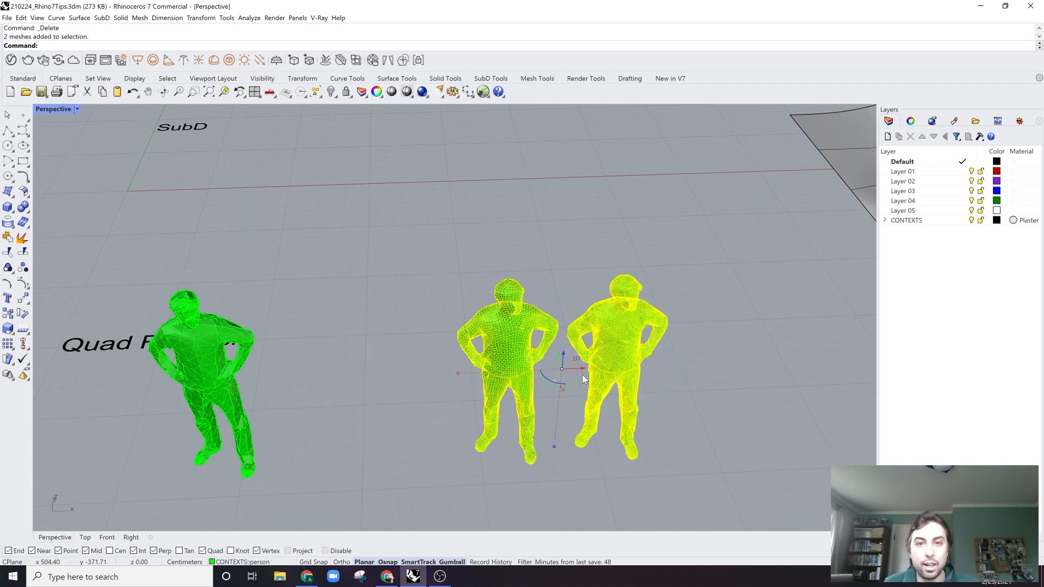
left_click_drag(583, 374, 416, 405)
left_click(526, 383)
Delete the two wavy sample meshes near the Soft Transform text.
scroll(526, 383, "down", 5)
mouse_move(526, 383)
right_mouse_down()
mouse_move(506, 289)
mouse_move(521, 380)
right_mouse_up()
scroll(514, 335, "down", 2)
left_click(508, 377)
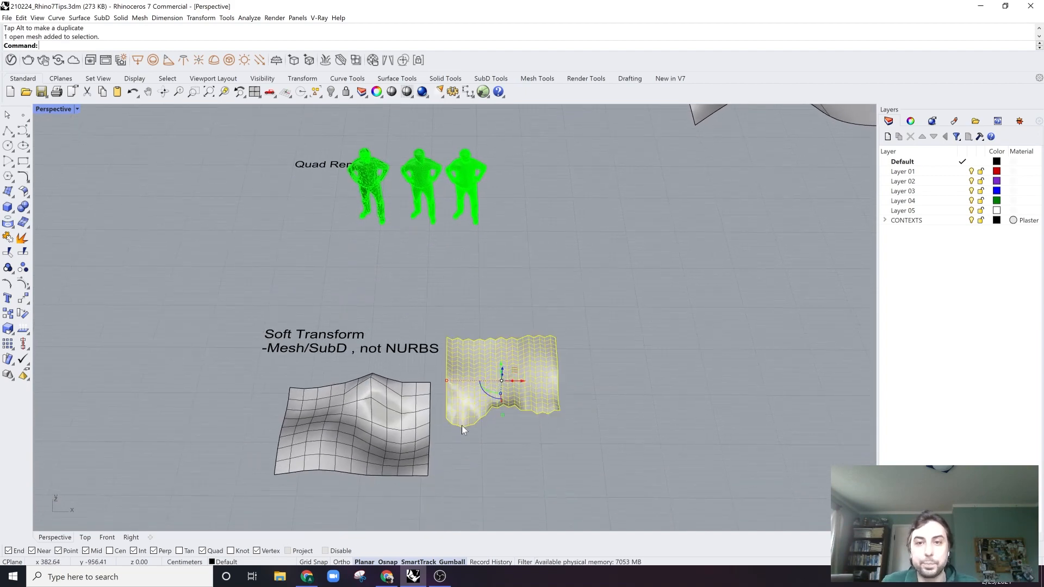
key("Delete")
left_click(425, 420)
scroll(422, 435, "up", 2)
right_click_drag(418, 446, 471, 407, "shift")
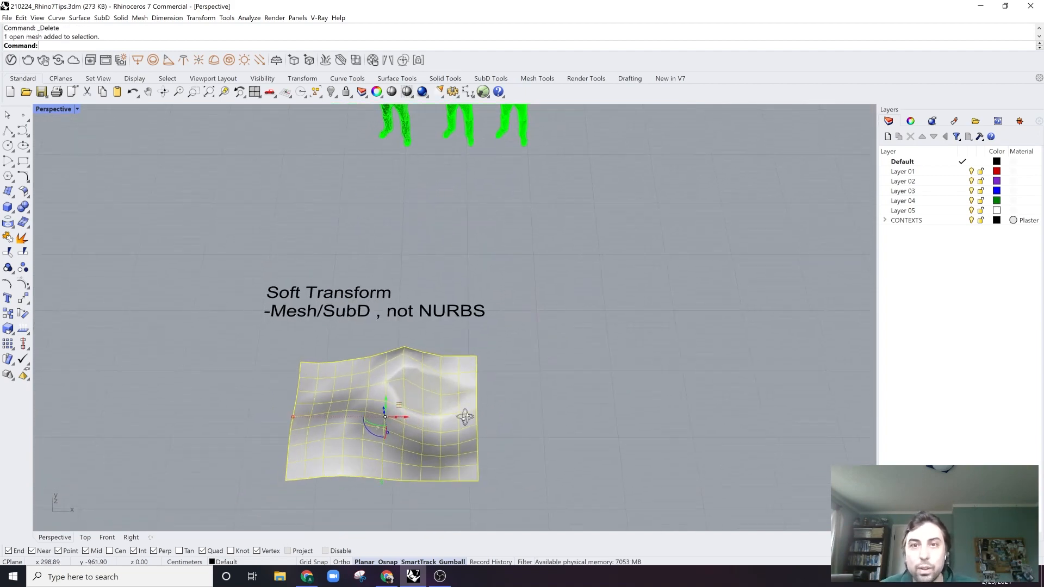
left_click(373, 430)
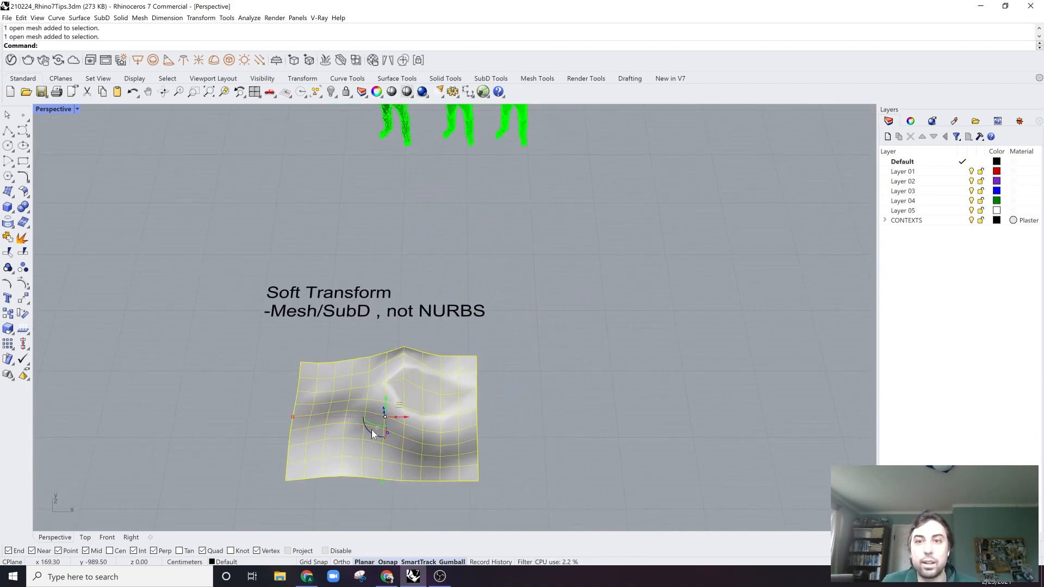
key("Delete")
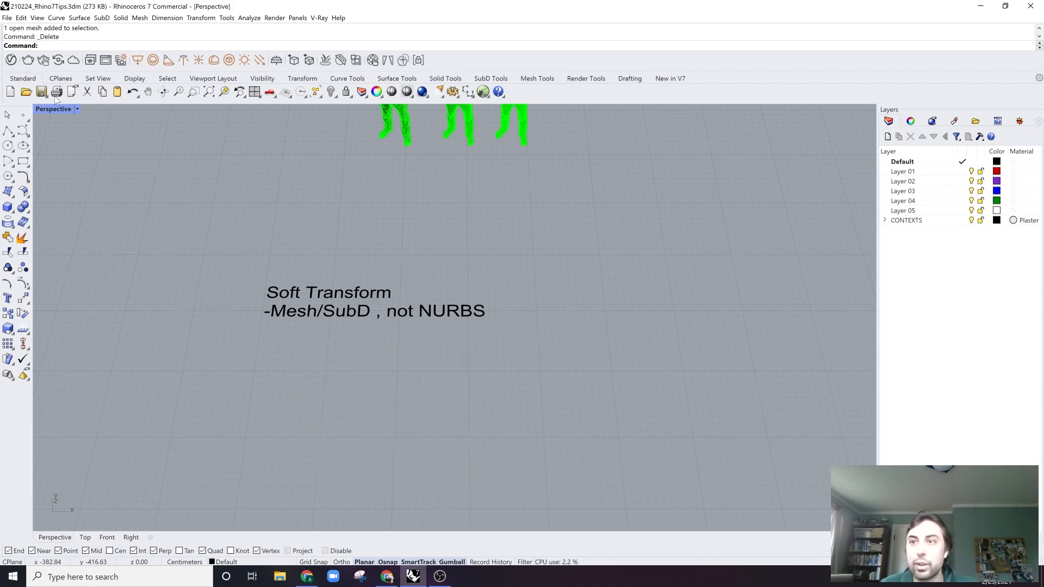
Draw a rectangular corner-to-corner plane on the ground below the Soft Transform text.
left_click(9, 191)
left_click(23, 211)
left_click(338, 358)
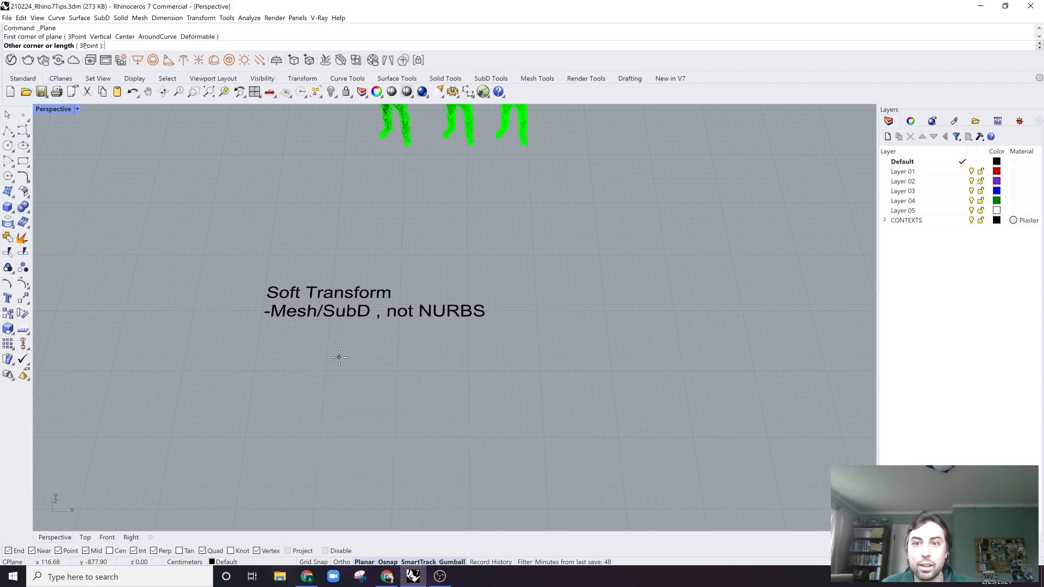
left_click(698, 511)
right_click_drag(693, 489, 651, 454, "shift")
Create a polygon mesh from the new plane with density 1.0, maximum aspect ratio 6.0 and maximum edge length 20.0.
left_click(646, 393)
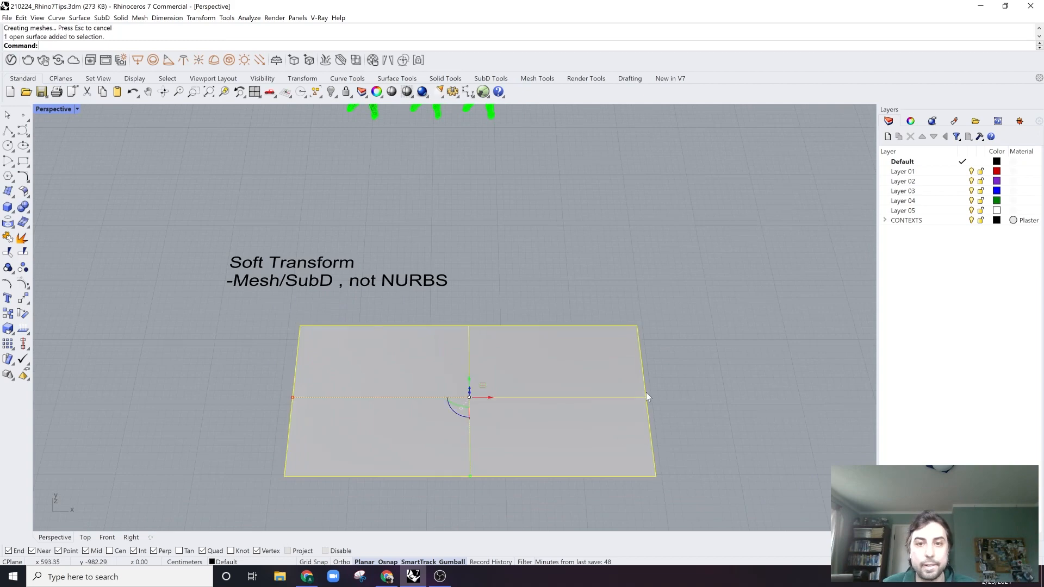
type("Mesh")
key("Return")
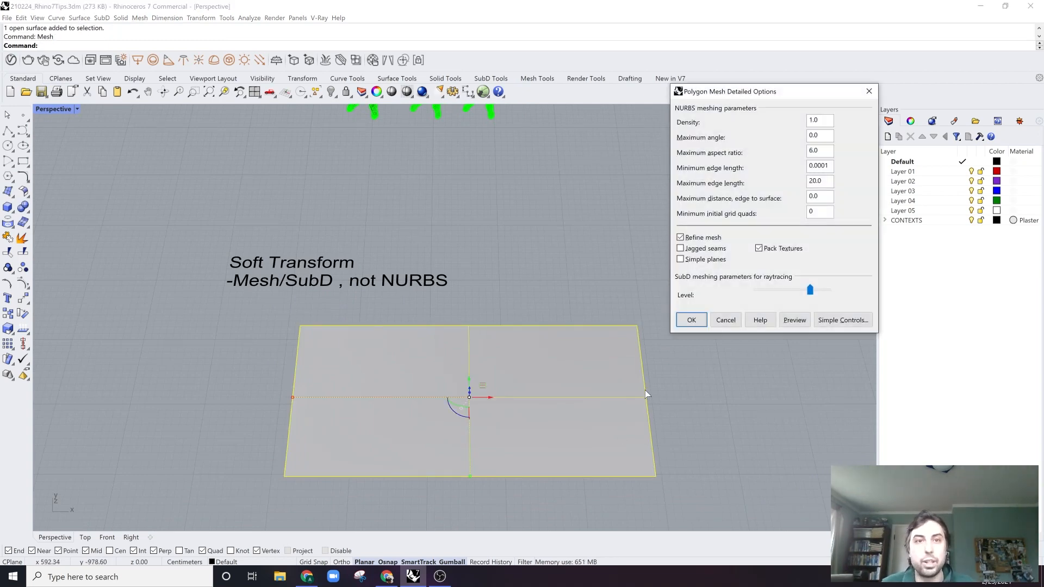
key("Return")
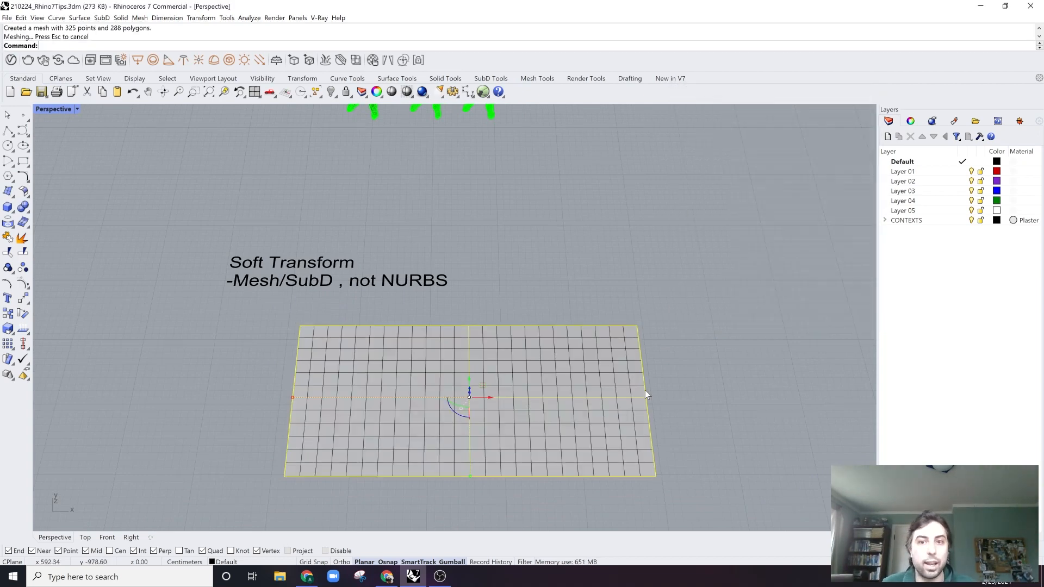
Delete the original plane surface below the Soft Transform text, keeping only its polygon mesh.
right_click_drag(566, 419, 534, 405, "shift")
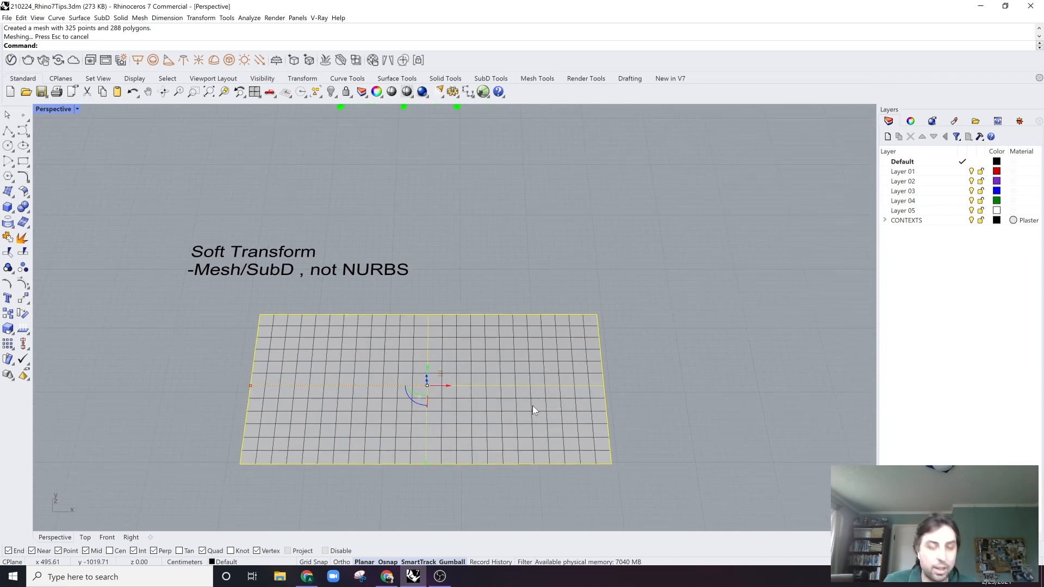
key("Delete")
left_click(528, 402)
left_click(604, 353)
right_click_drag(457, 377, 514, 309)
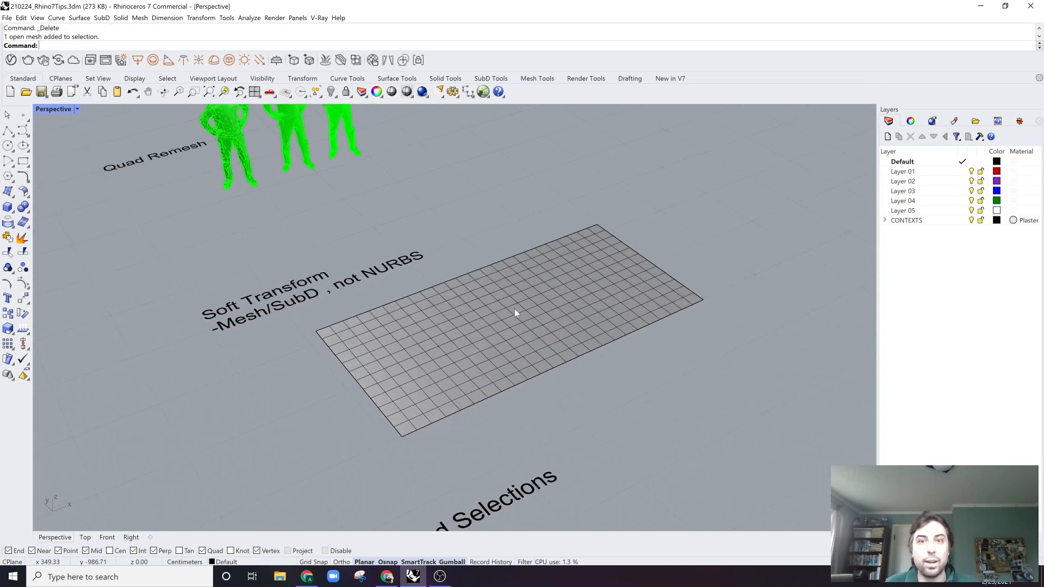
left_click(514, 309)
right_click_drag(615, 296, 561, 308)
left_click(651, 262)
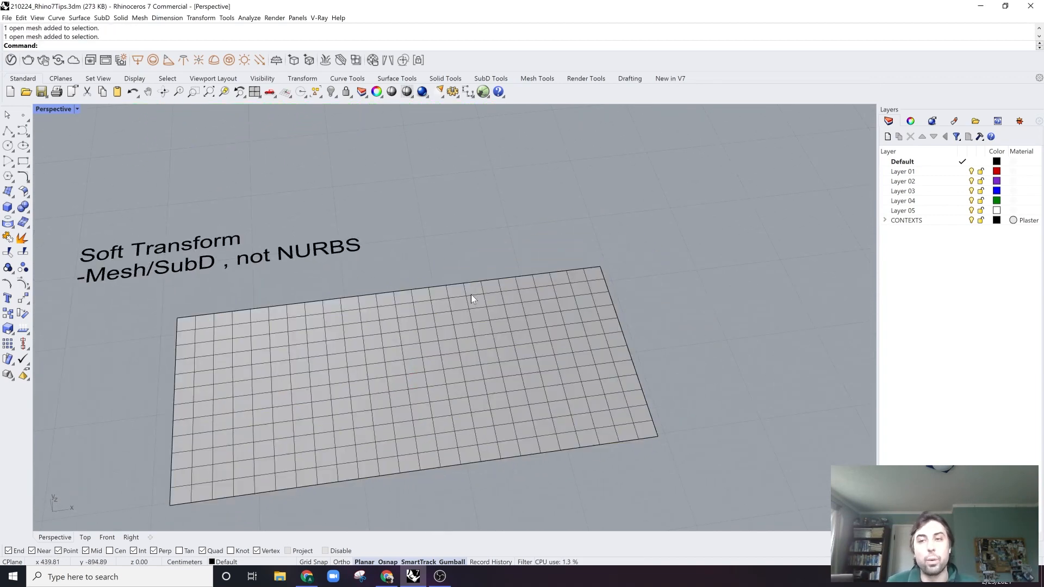
mouse_move(424, 277)
right_mouse_down()
mouse_move(402, 275)
mouse_move(411, 278)
right_mouse_up()
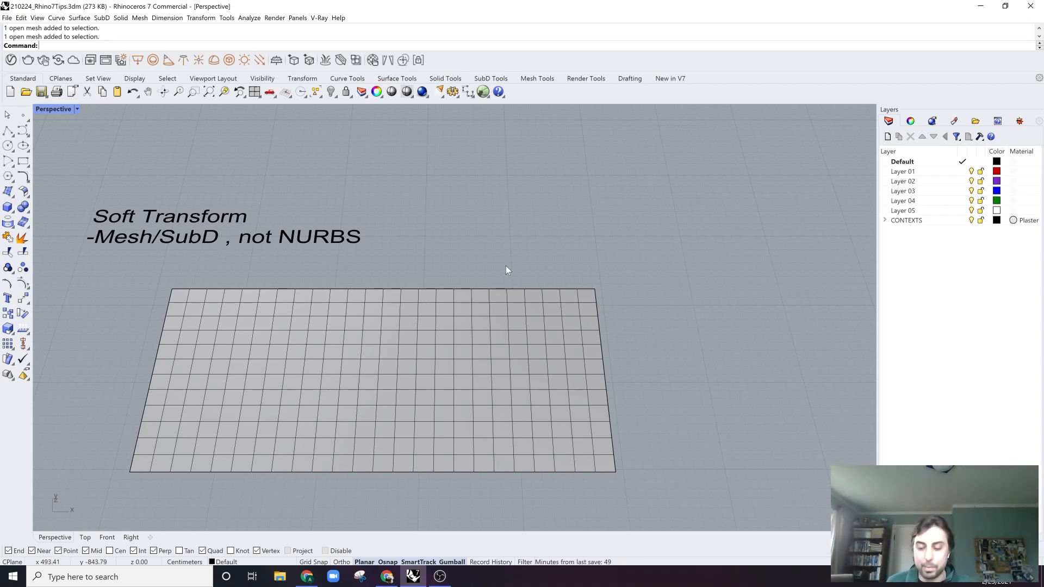
Enable Soft Transform for mesh and SubD objects.
type("SoftTransform")
key("Return")
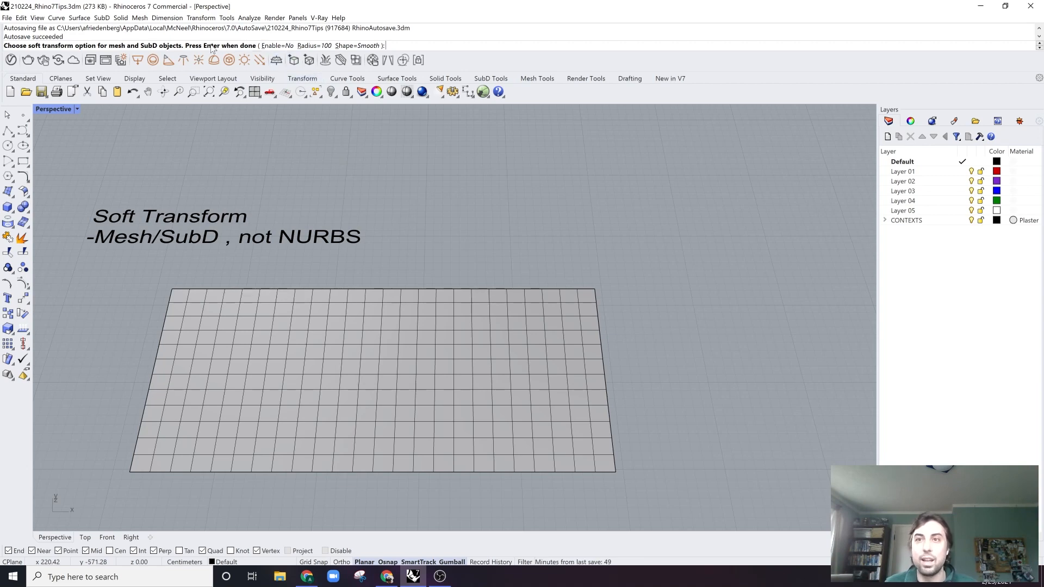
left_click(276, 46)
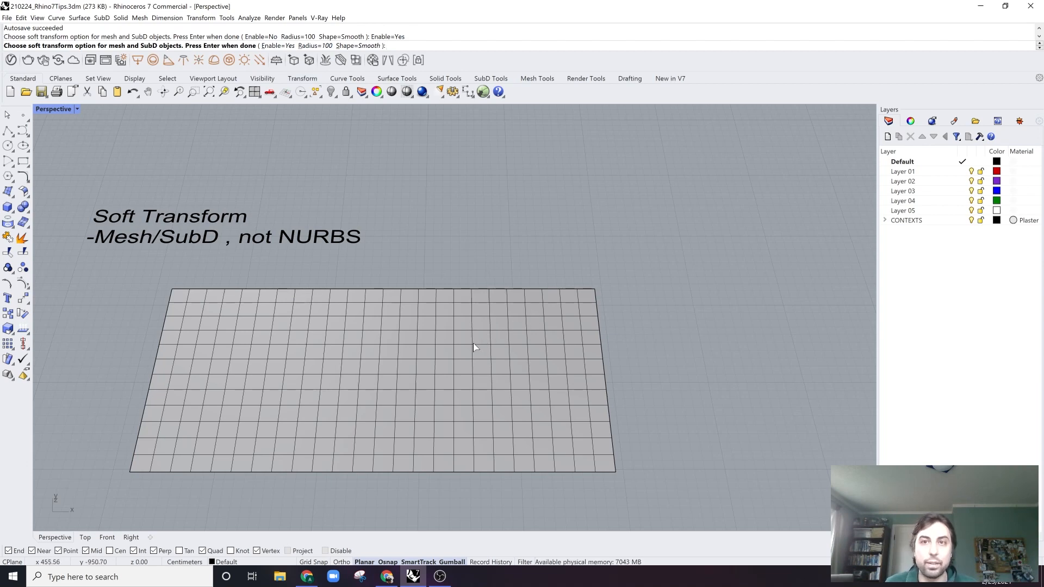
key("Return")
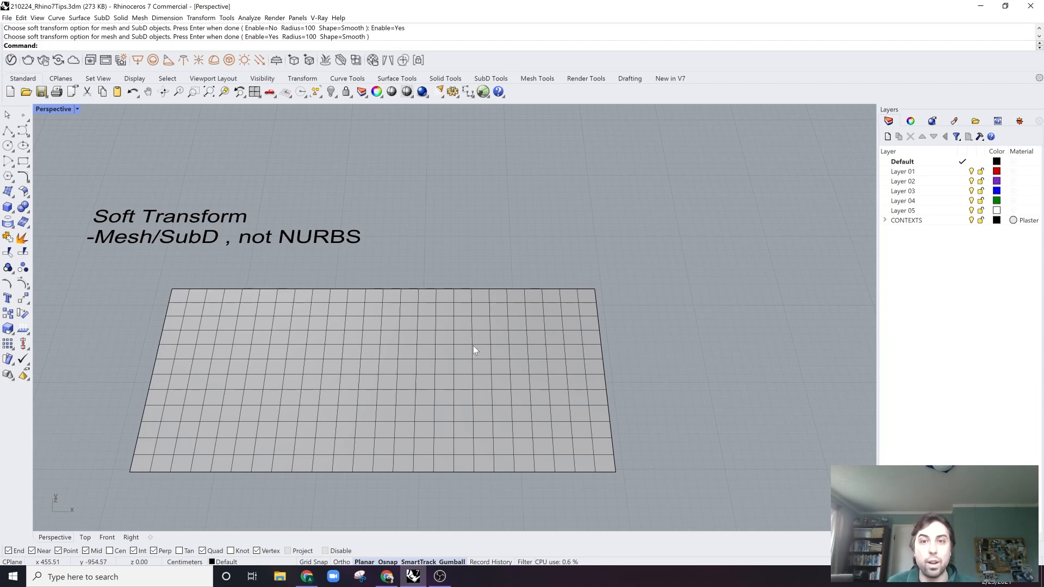
Raise a single vertex in the right-hand part of the mesh along Z to form a smooth bump.
left_click(472, 345, "ctrl+shift")
right_click_drag(543, 312, 513, 241)
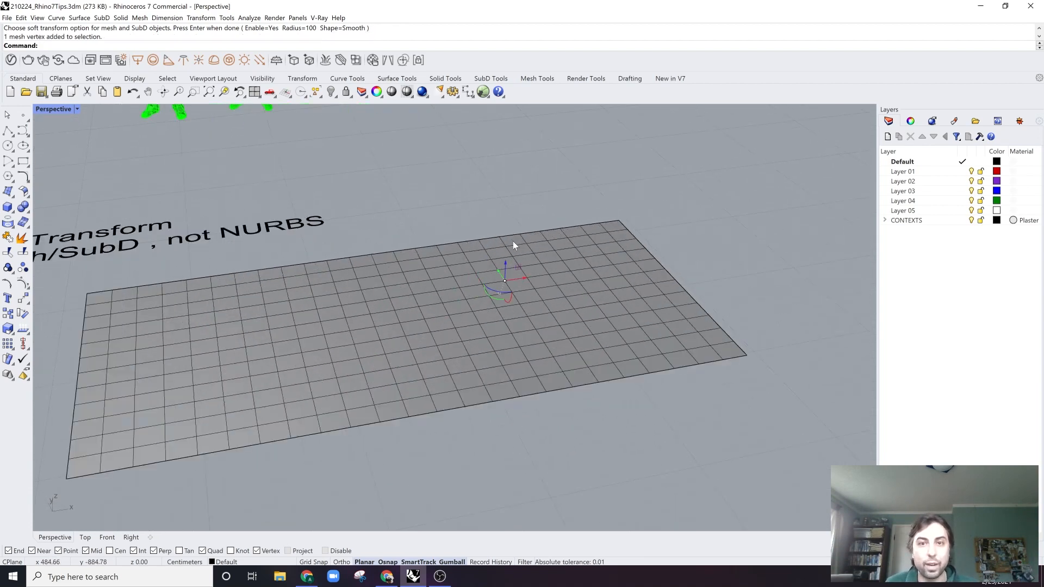
left_click_drag(509, 263, 509, 230)
right_click_drag(691, 230, 327, 352)
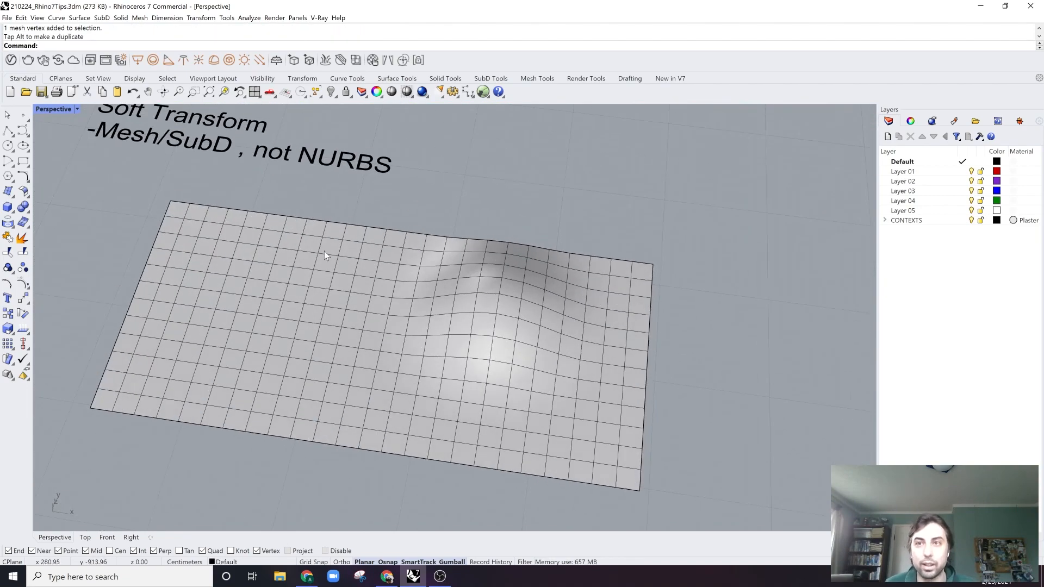
Set the Soft Transform radius to 200.
right_click(462, 187)
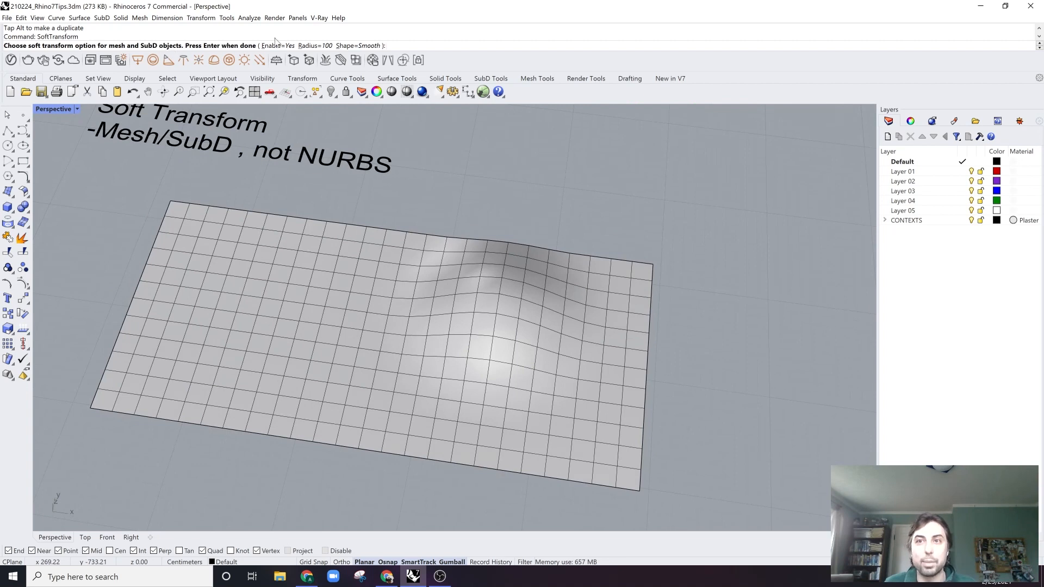
left_click(308, 45)
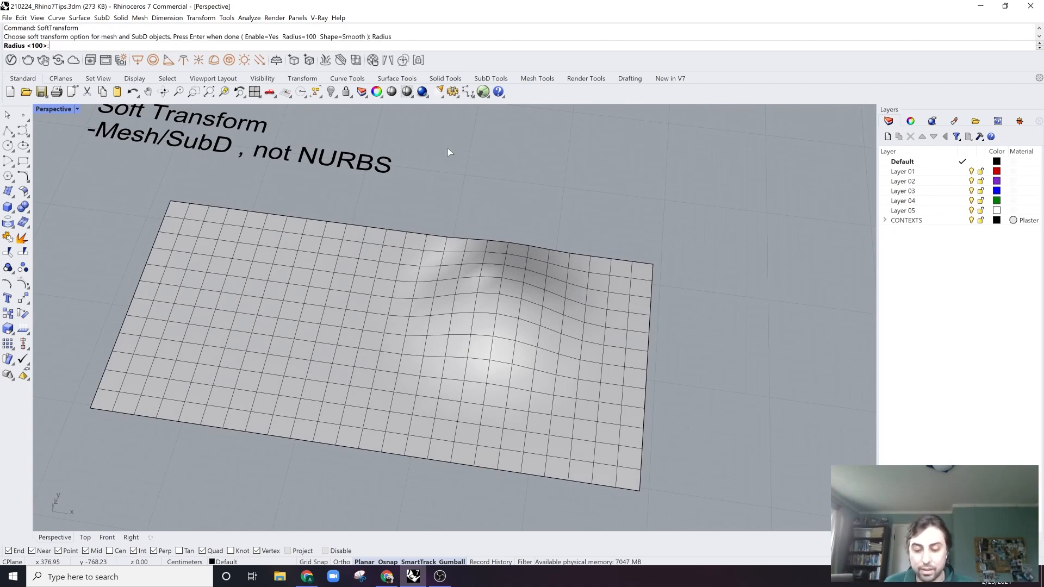
type("200")
key("Return")
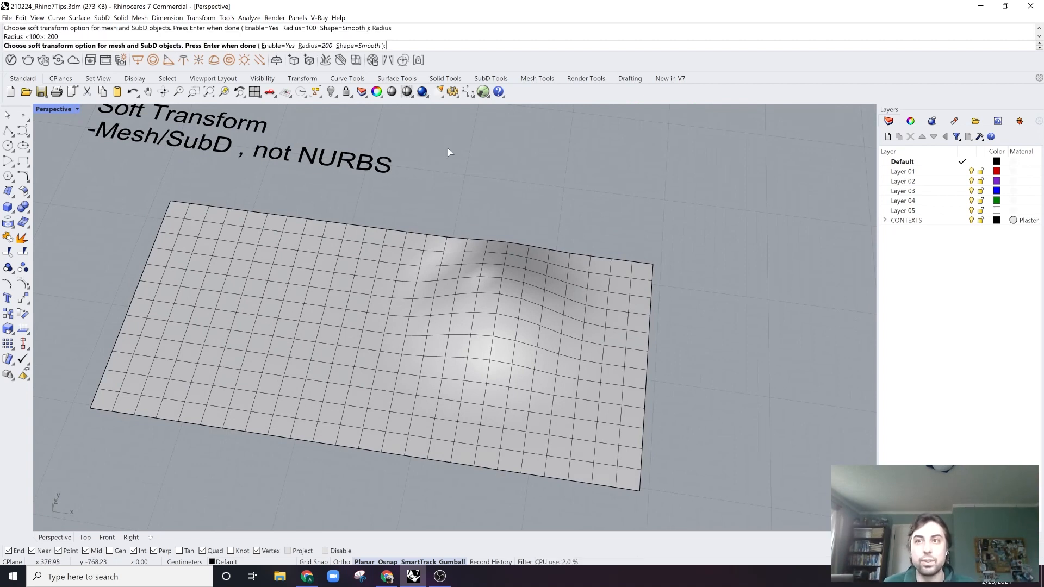
key("Return")
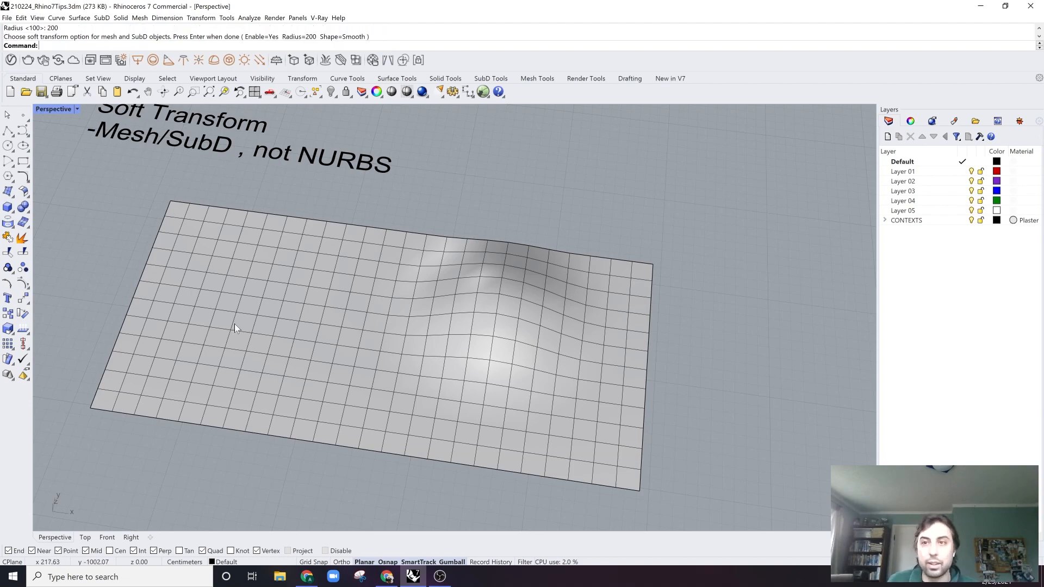
Lower a single vertex near the mesh's left end along Z to form a broad smooth dip.
left_click(182, 342)
right_click_drag(183, 342, 181, 268)
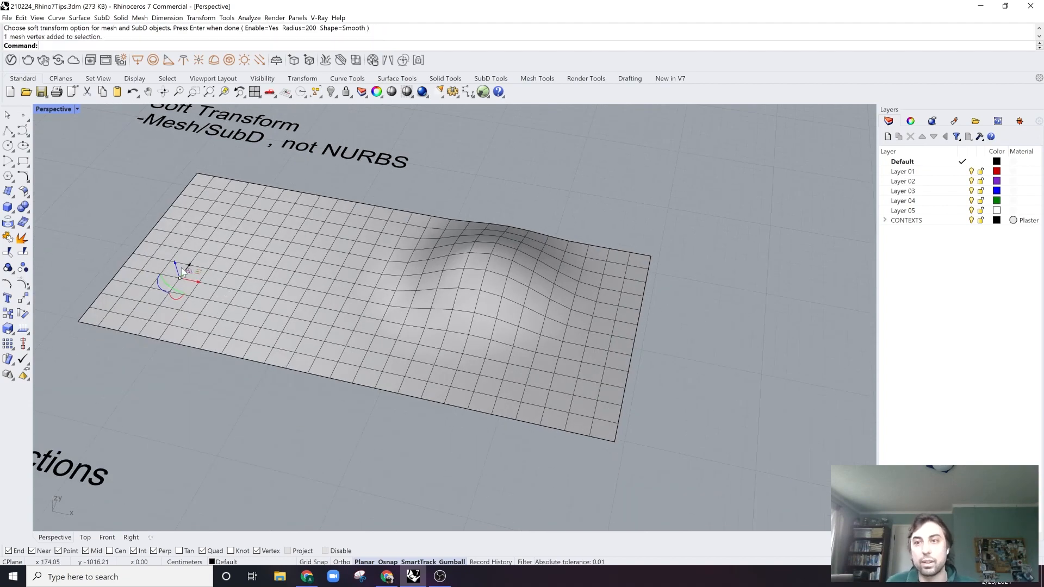
left_click_drag(174, 262, 195, 318)
right_click_drag(261, 304, 415, 264)
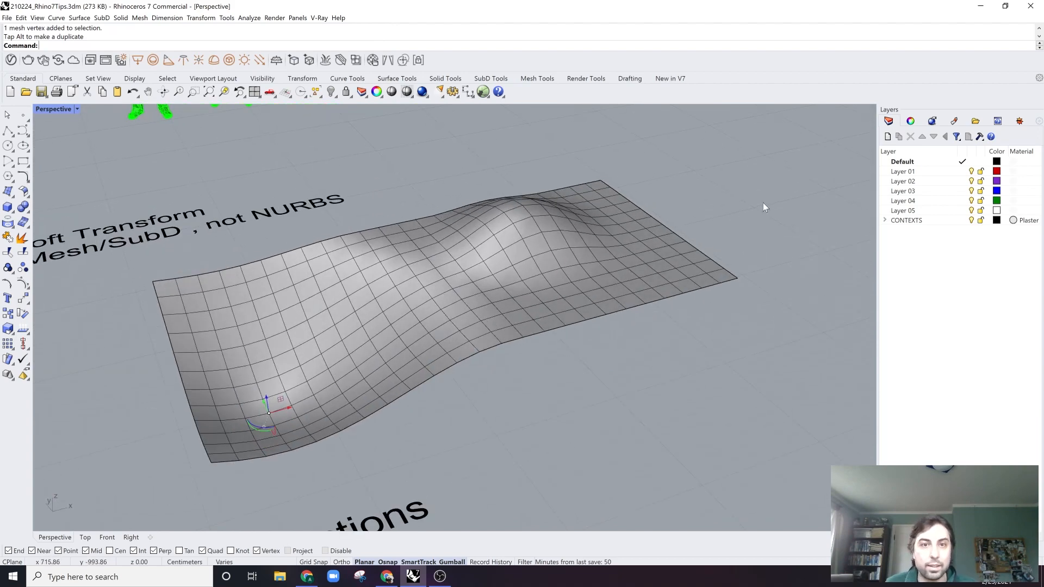
Lower a single mesh edge near the right end along Z to bend that end softly downward.
left_click(651, 264)
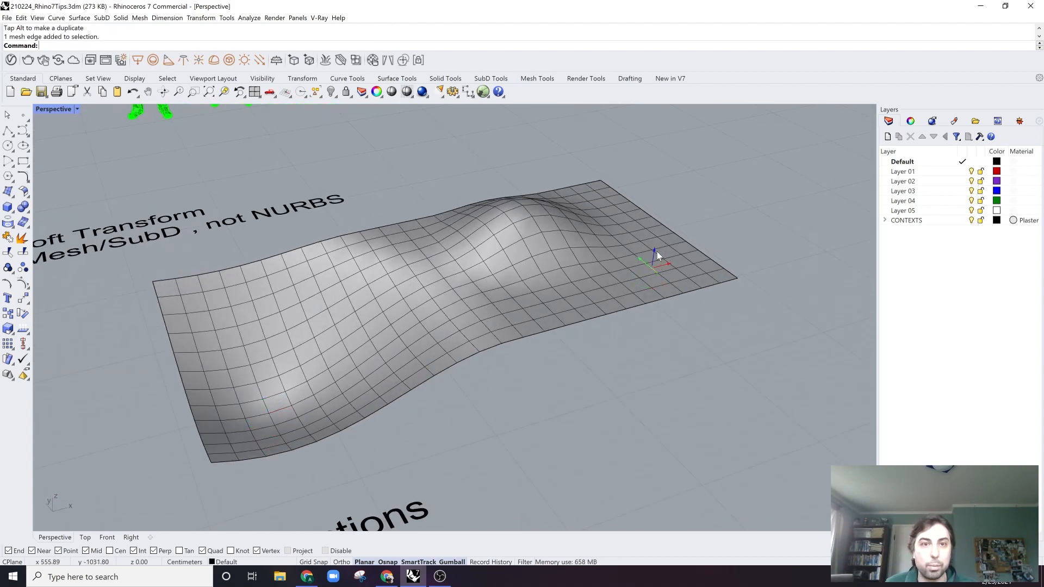
left_click_drag(657, 256, 657, 302)
key("Escape")
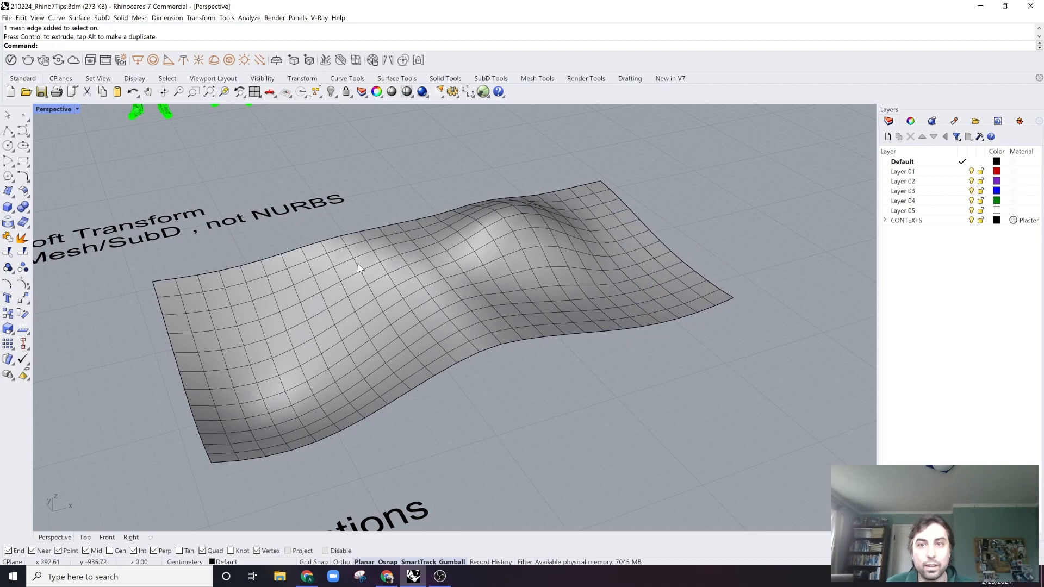
right_click_drag(349, 233, 436, 214)
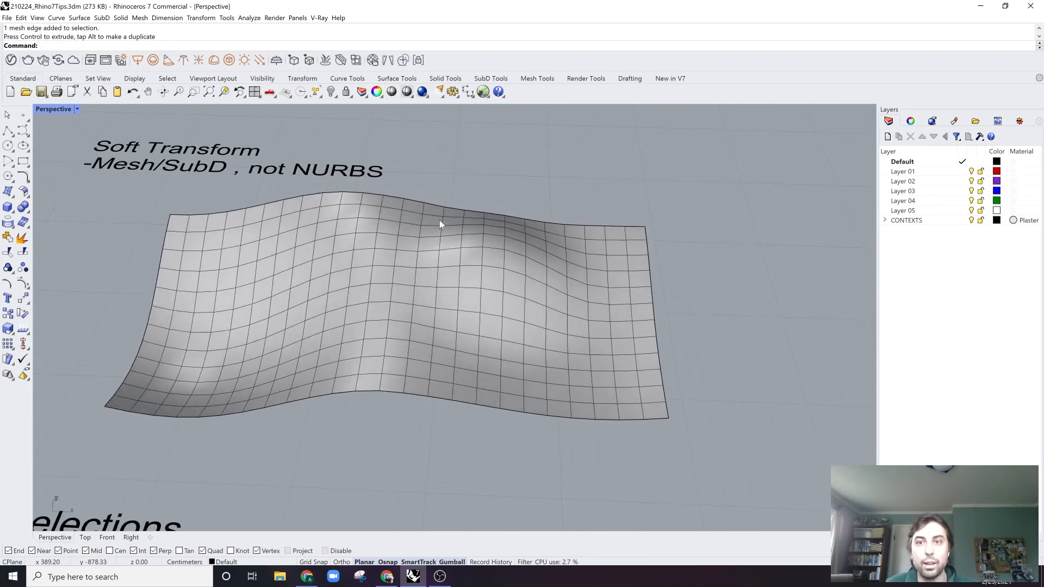
Turn off Soft Transform so that normal mesh editing applies again.
scroll(441, 243, "down", 3)
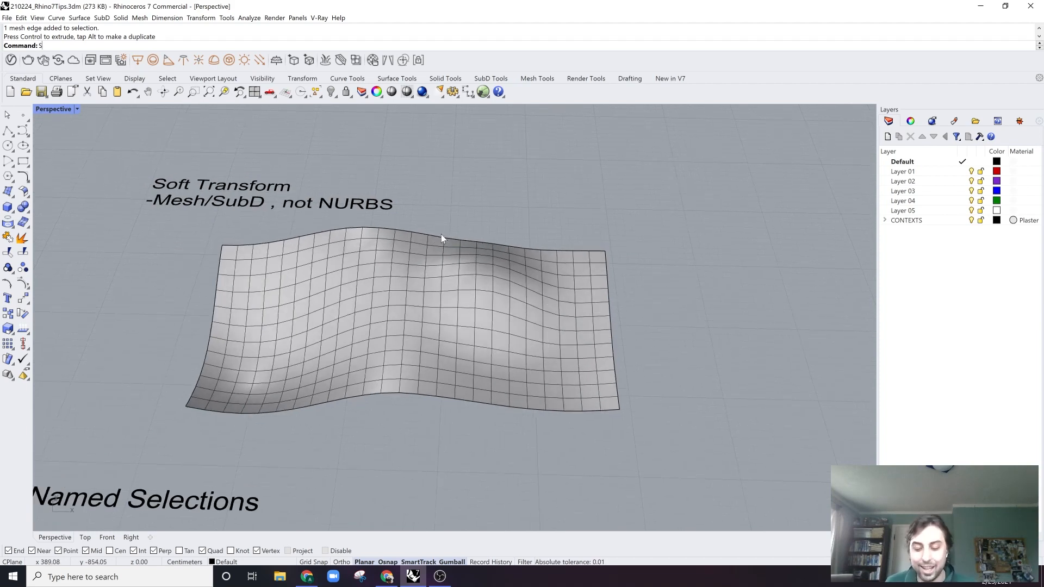
type("oftTransform")
key("Return")
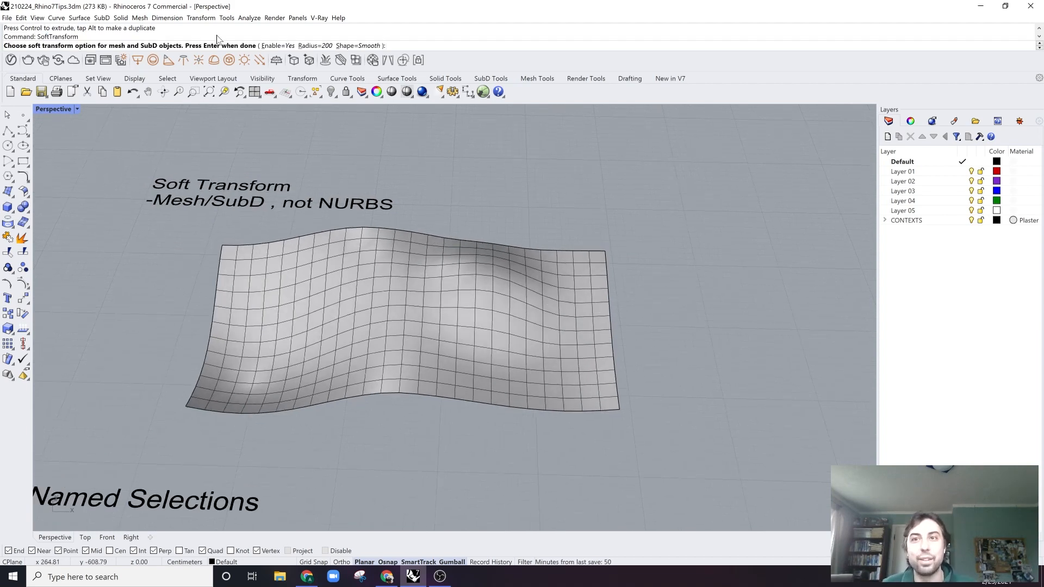
left_click(287, 46)
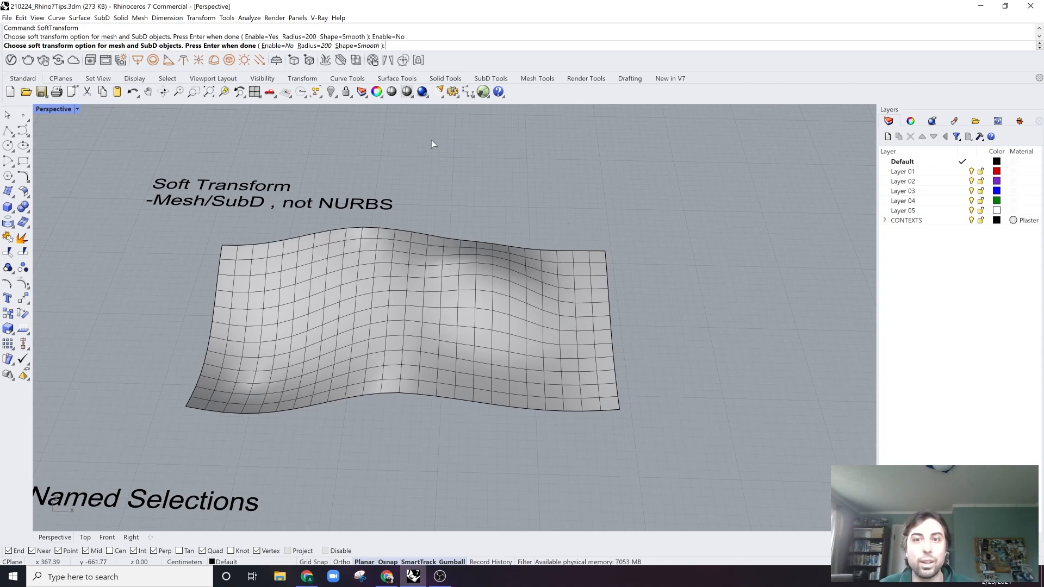
scroll(408, 220, "down", 2)
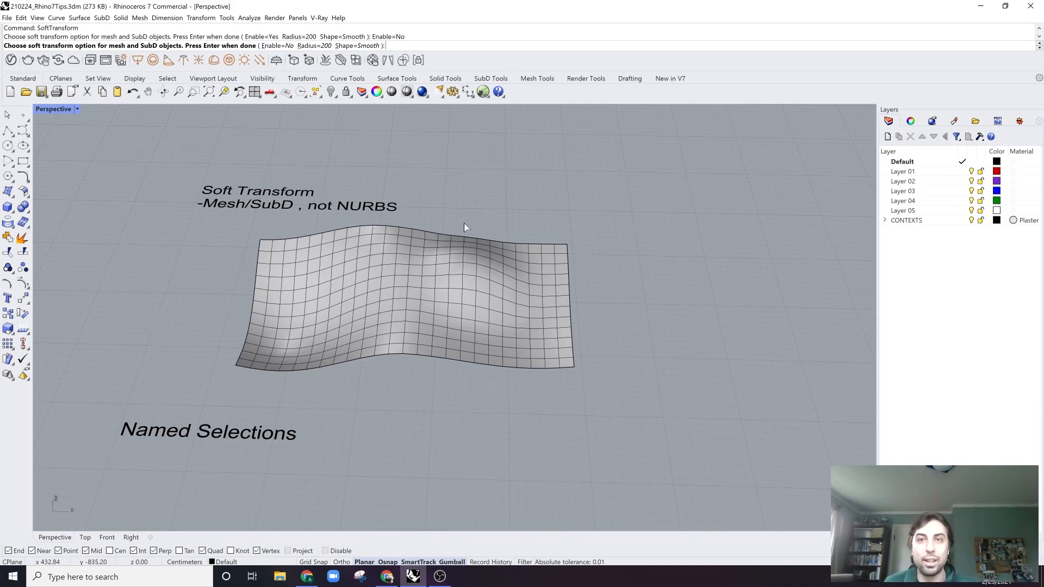
key("Return")
Duplicate the wavy mesh about 441 cm along the negative Y axis, placing the copy below the Named Selections text.
left_click(453, 251)
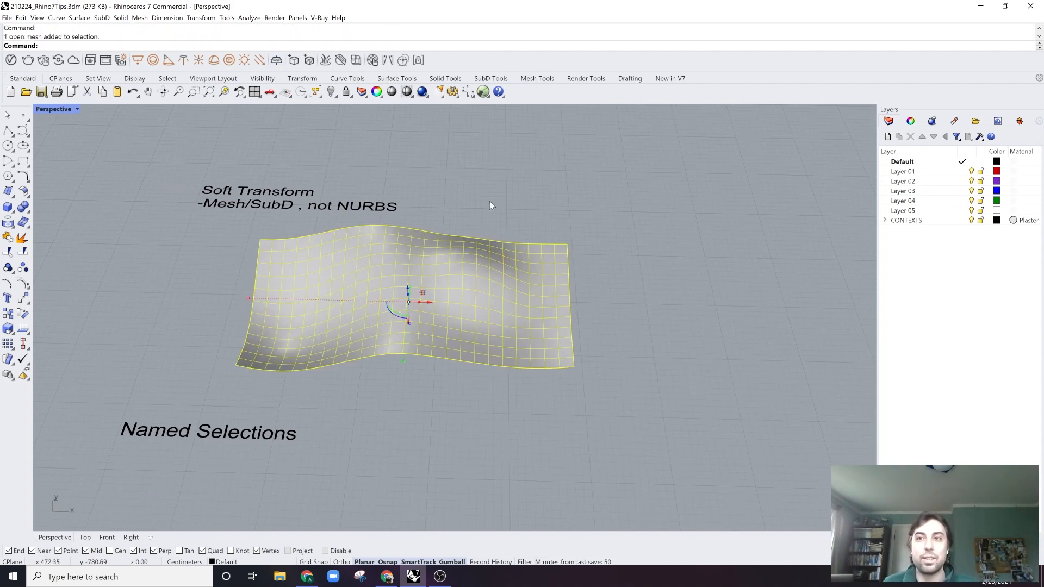
left_click(490, 202)
right_click_drag(331, 266, 467, 264)
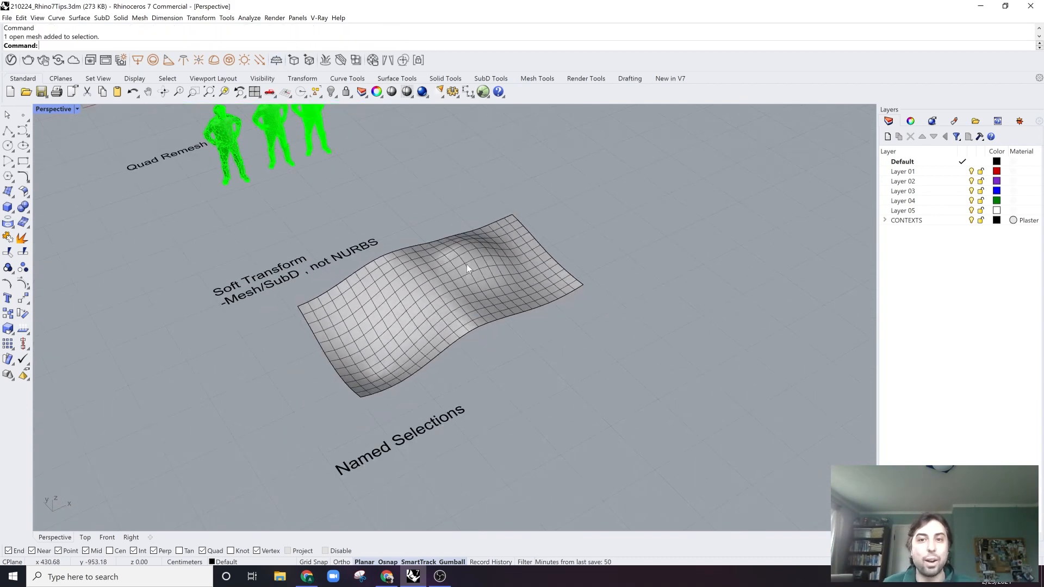
left_click(456, 273)
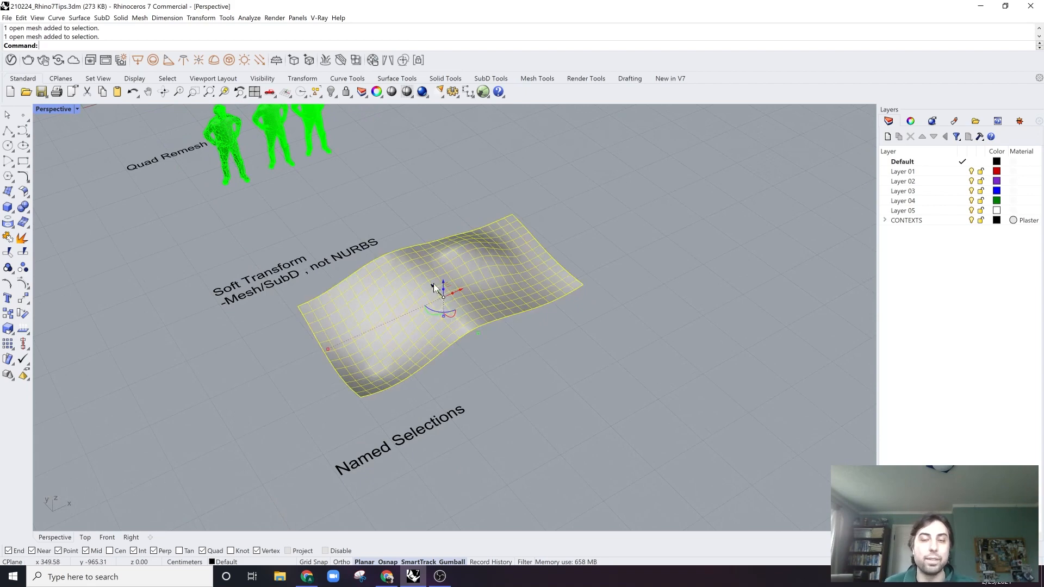
key("Escape")
right_click_drag(433, 283, 418, 234)
scroll(443, 307, "down", 7)
scroll(449, 321, "up", 6)
left_click(447, 314)
left_click_drag(413, 240, 546, 328, "alt")
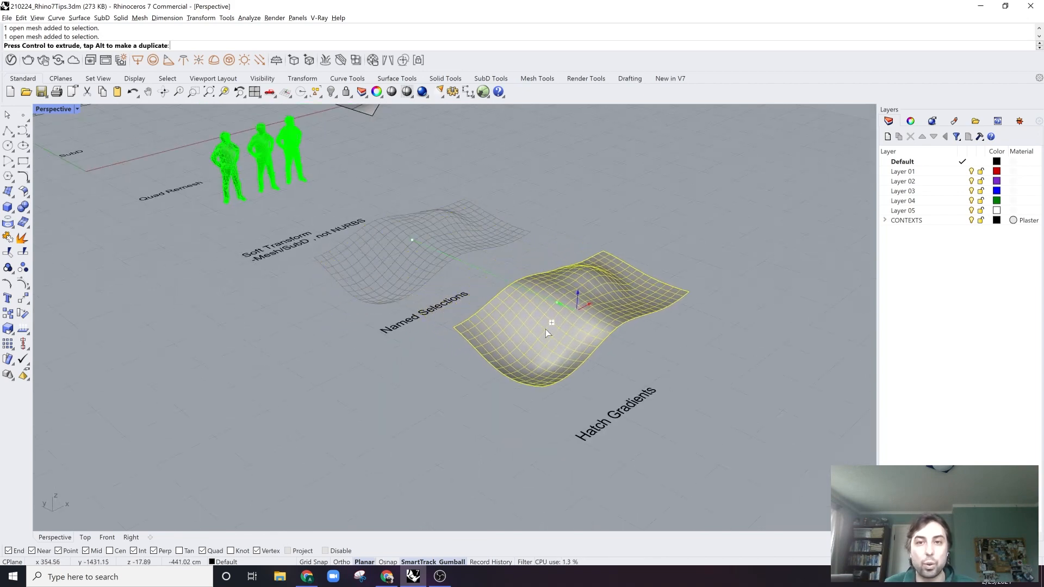
right_click_drag(546, 328, 522, 260)
left_click(427, 331)
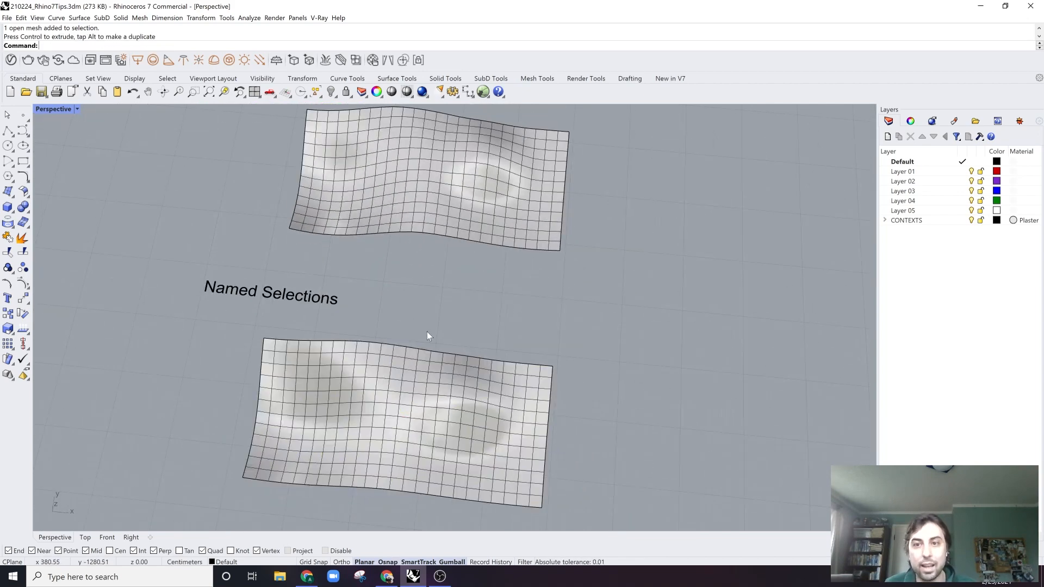
Select every second crosswise edge loop of the lower mesh copy, starting near its left end and continuing for eight loops.
right_click_drag(426, 331, 373, 321)
scroll(427, 331, "up", 5)
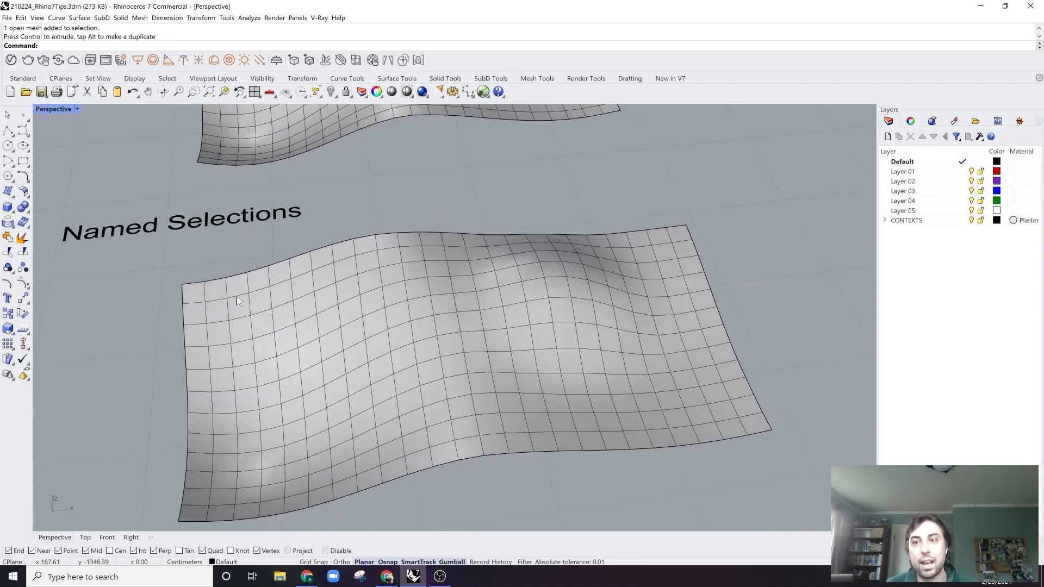
left_click(204, 294, "ctrl+shift")
double_click(205, 315, "ctrl+shift")
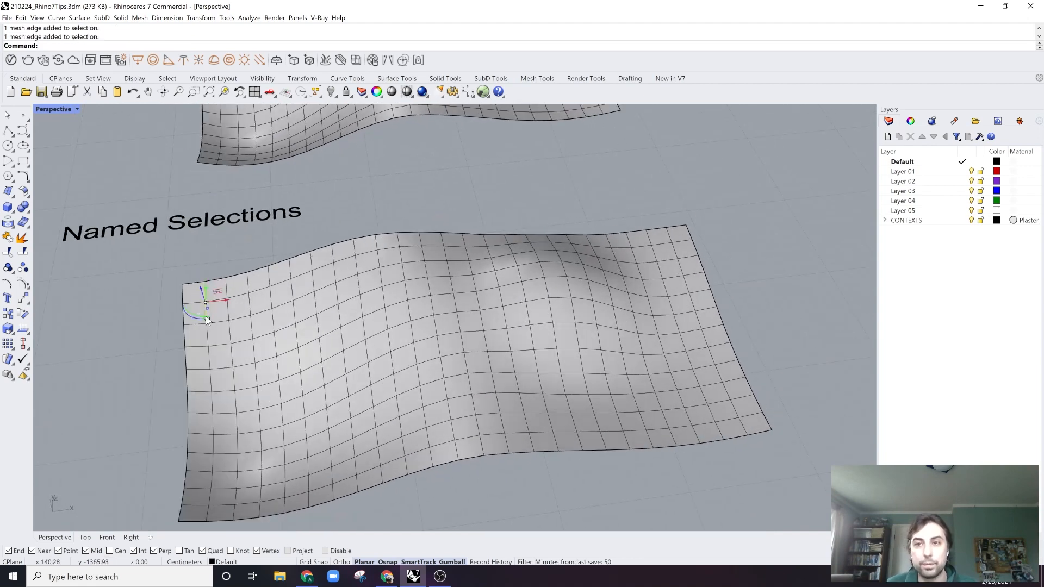
left_click(245, 283, "ctrl+shift")
double_click(248, 302, "ctrl+shift")
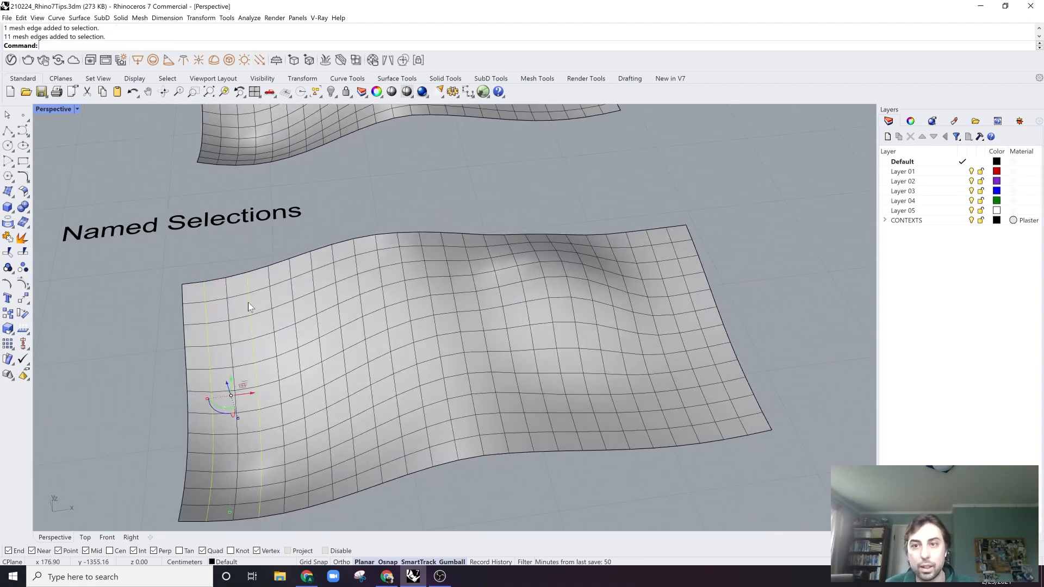
left_click(285, 268, "ctrl+shift")
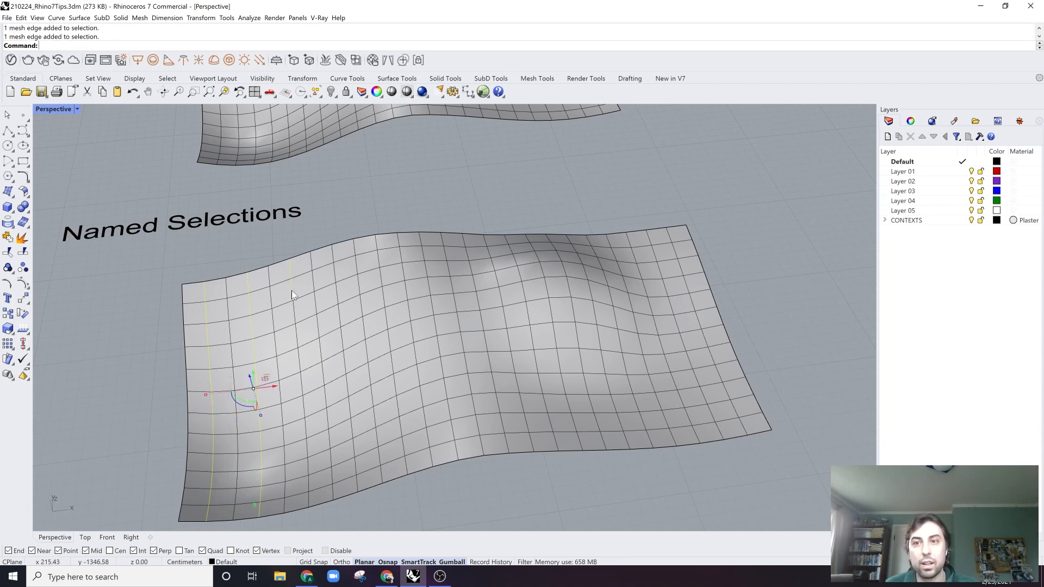
double_click(291, 290, "ctrl+shift")
left_click(331, 251, "ctrl+shift")
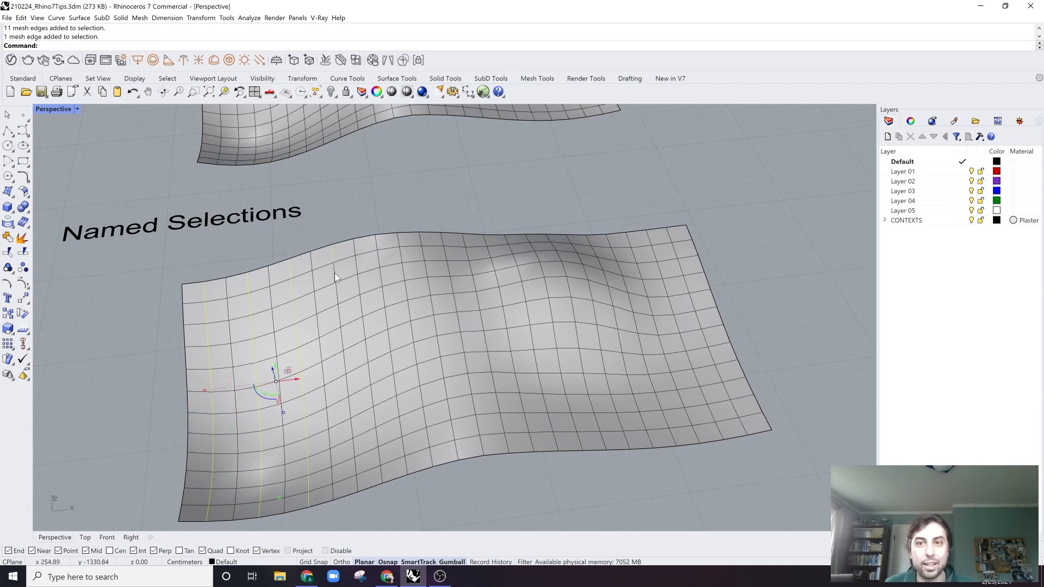
double_click(334, 273, "ctrl+shift")
left_click(375, 249, "ctrl+shift")
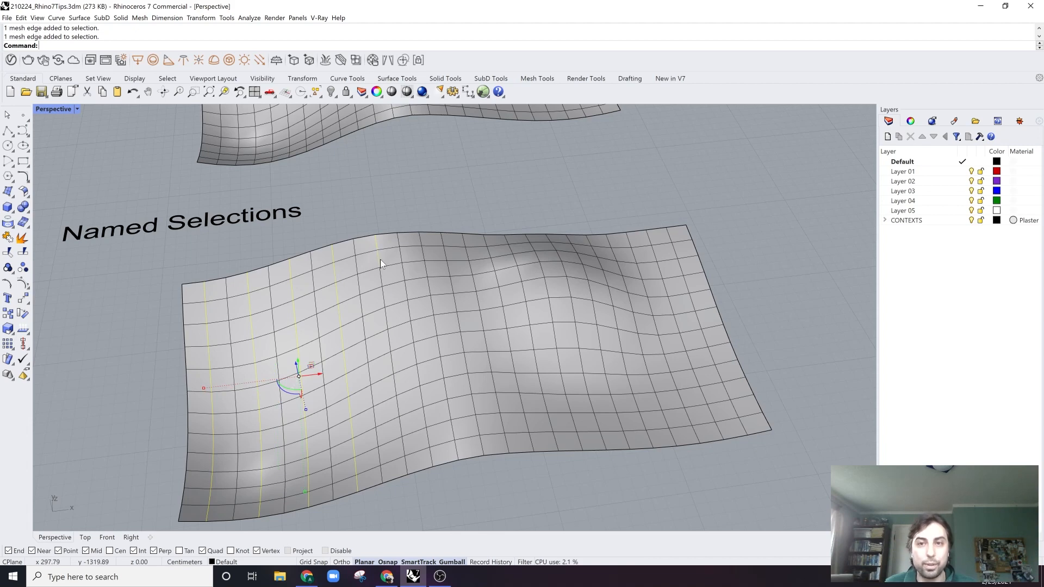
double_click(380, 259, "ctrl+shift")
left_click(421, 239, "ctrl+shift")
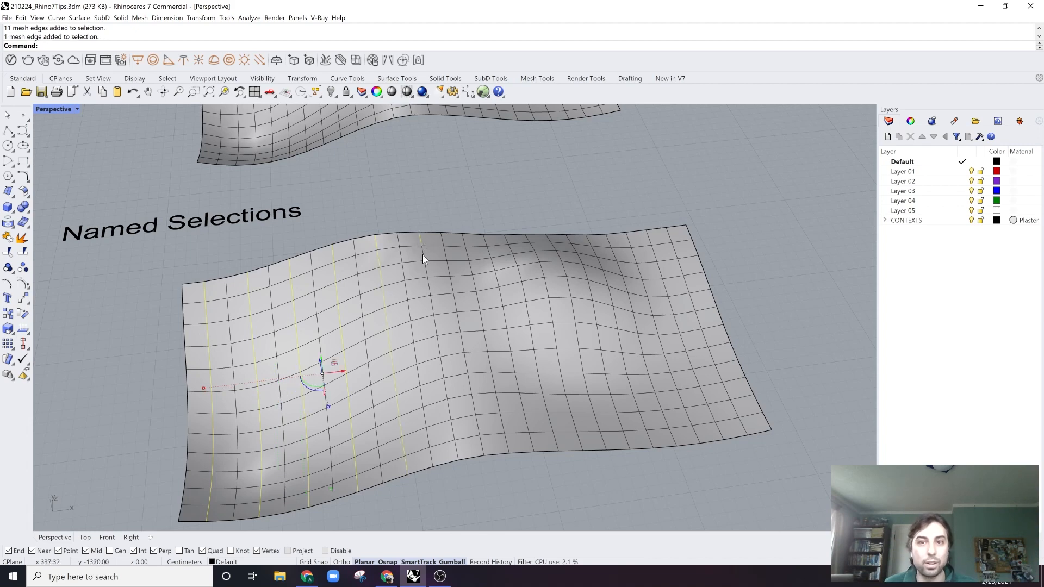
double_click(423, 253, "ctrl+shift")
left_click(466, 243, "ctrl+shift")
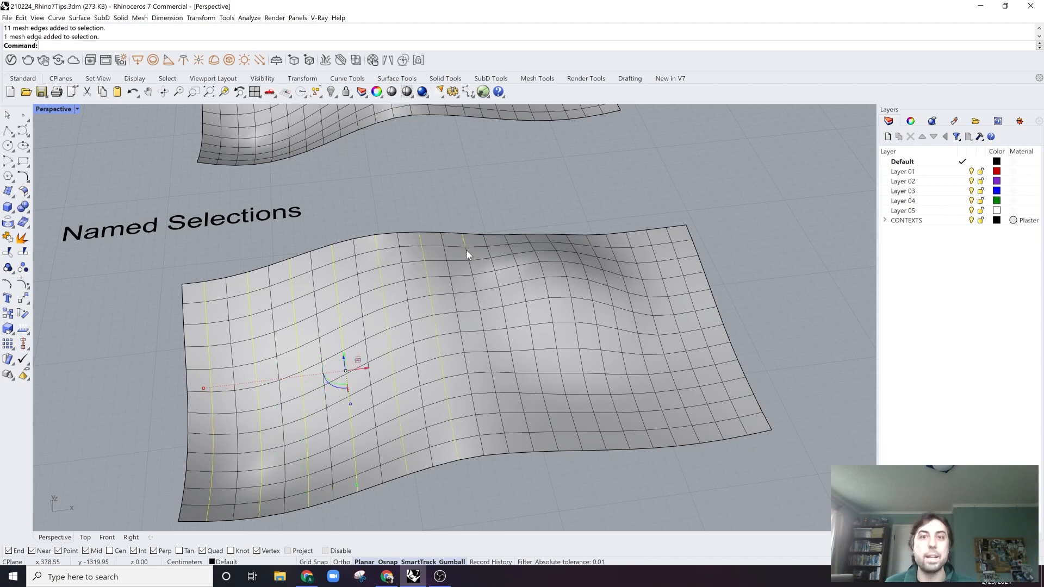
double_click(467, 252, "ctrl+shift")
left_click(507, 241, "ctrl+shift")
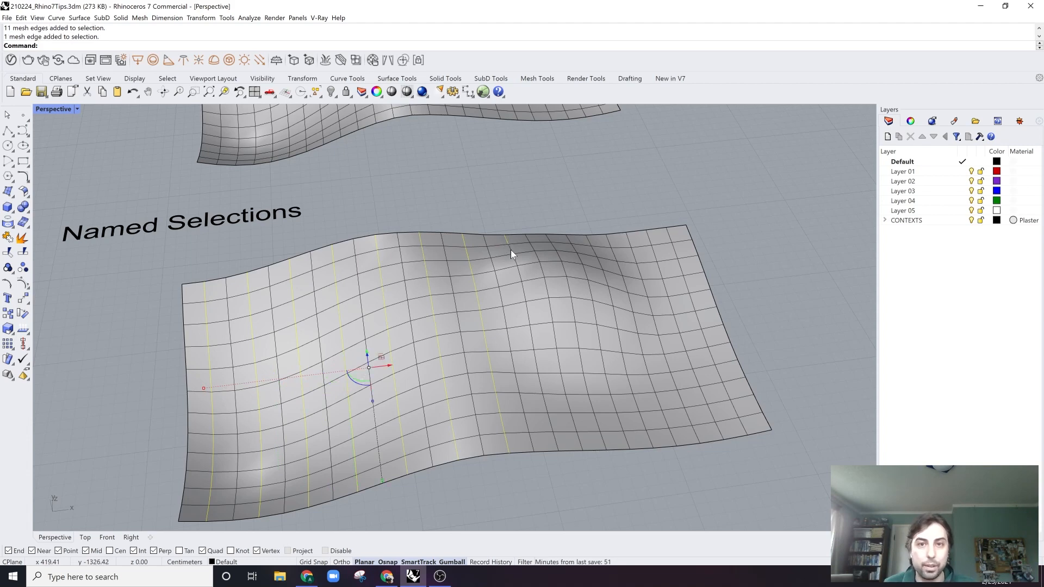
double_click(511, 249, "ctrl+shift")
Add the remaining alternating crosswise edge loops, up to the mesh's right end, to the selection.
scroll(585, 233, "up", 5)
left_click(491, 252, "ctrl+shift")
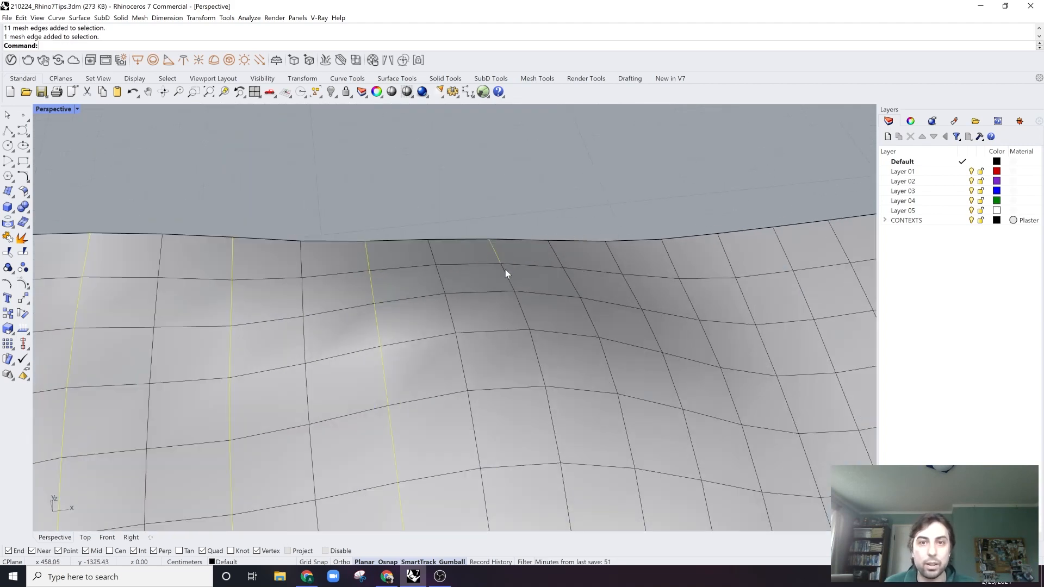
double_click(506, 272, "ctrl+shift")
left_click(613, 256, "ctrl+shift")
double_click(613, 255, "ctrl+shift")
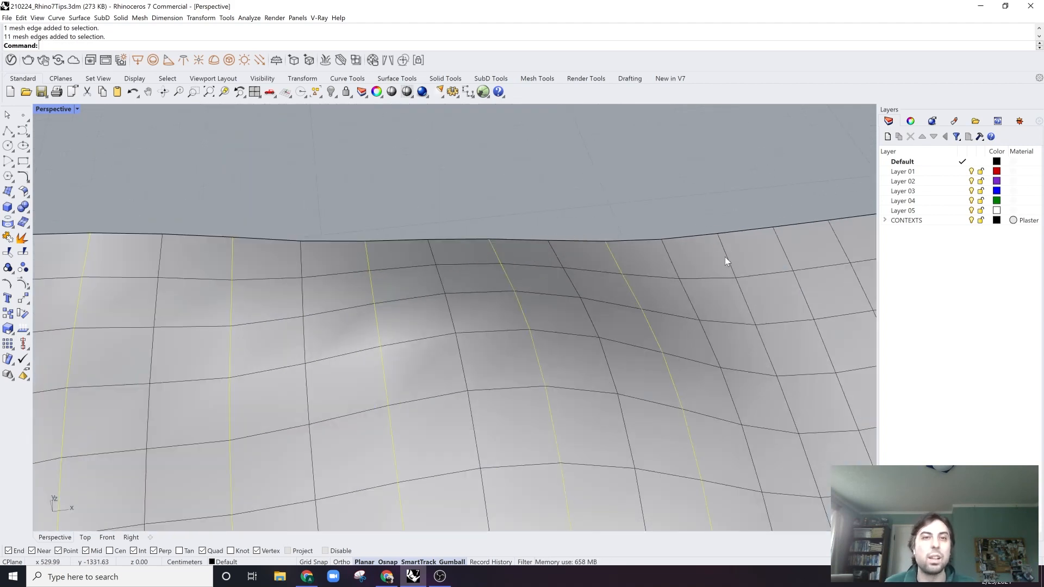
left_click(729, 253, "ctrl+shift")
left_click(731, 264, "ctrl+shift")
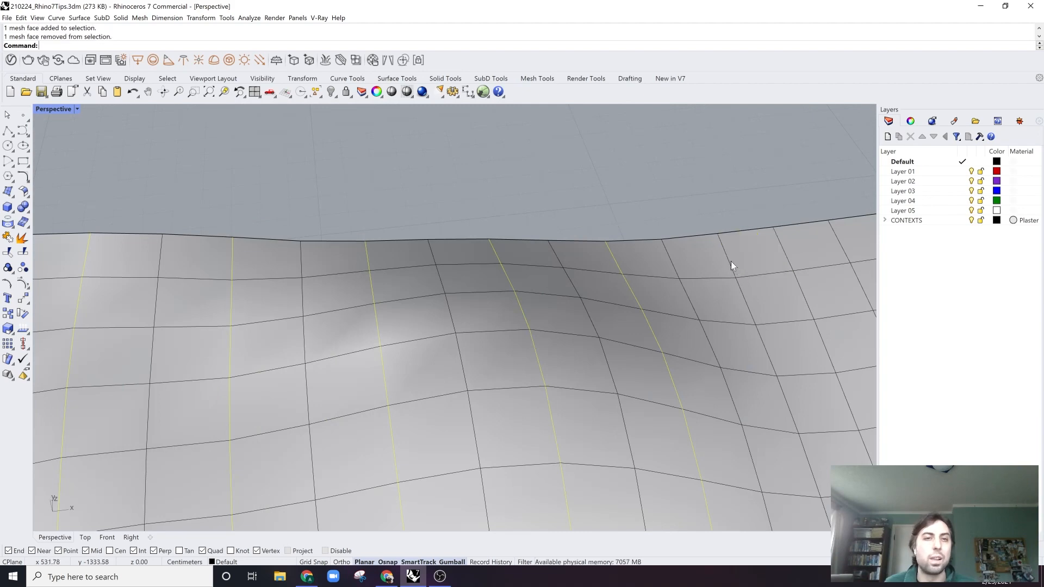
double_click(749, 305, "ctrl+shift")
scroll(729, 269, "down", 5)
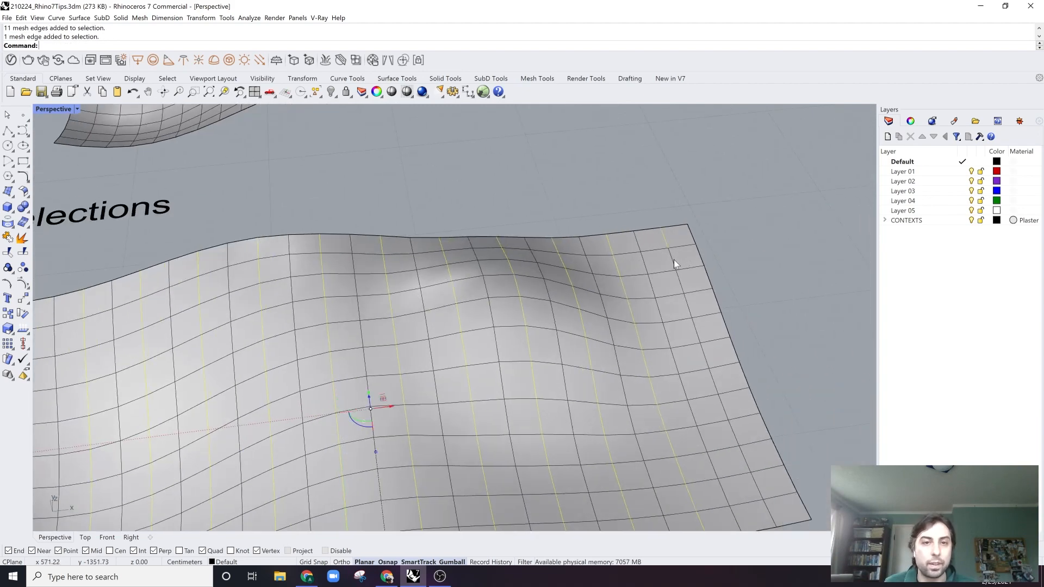
scroll(615, 251, "down", 6)
right_click_drag(471, 240, 520, 250)
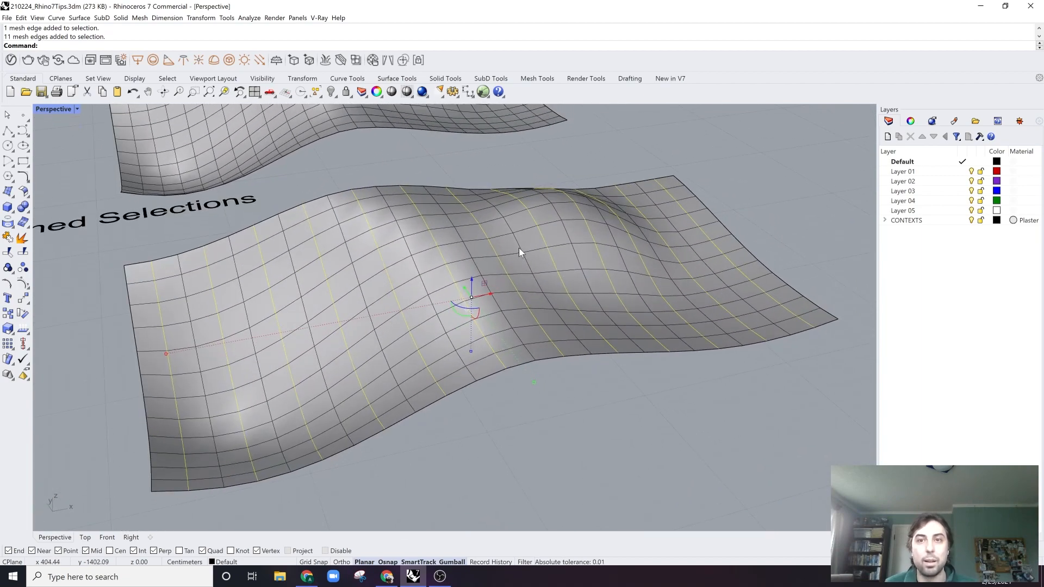
Open Named Selections and delete the existing saved pleat selection.
type("NamedSelections")
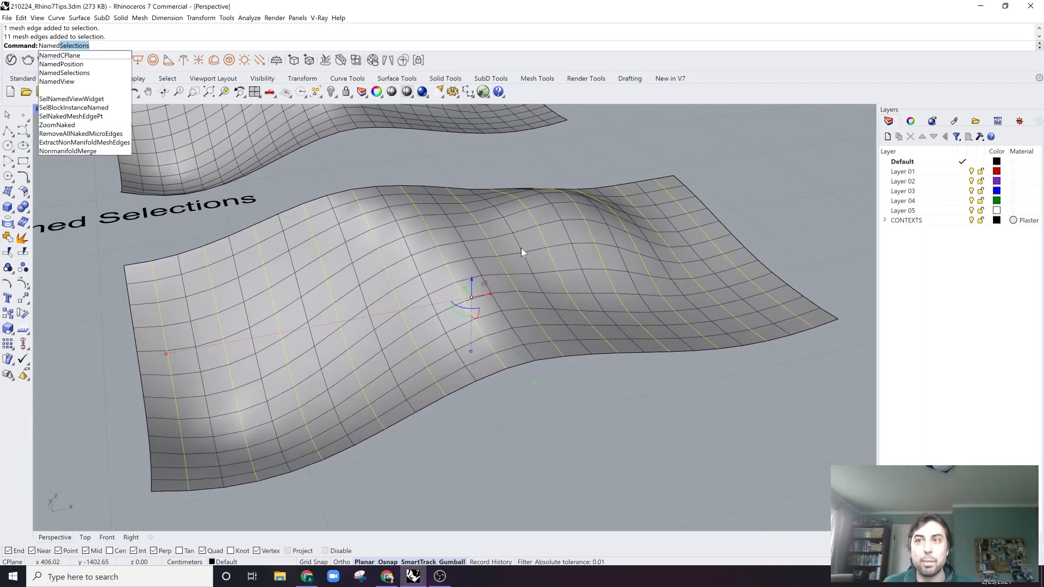
key("Return")
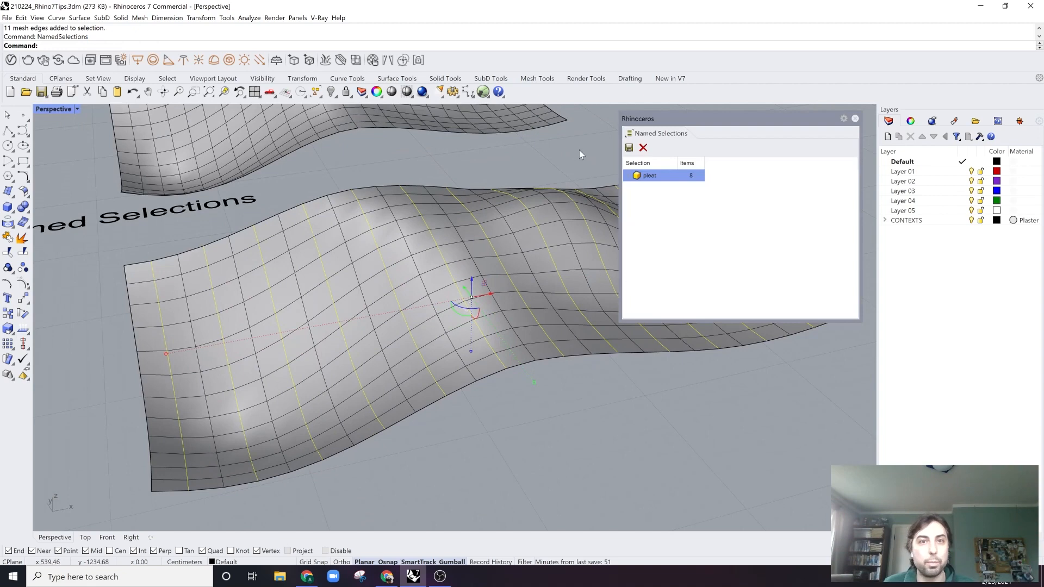
left_click(643, 147)
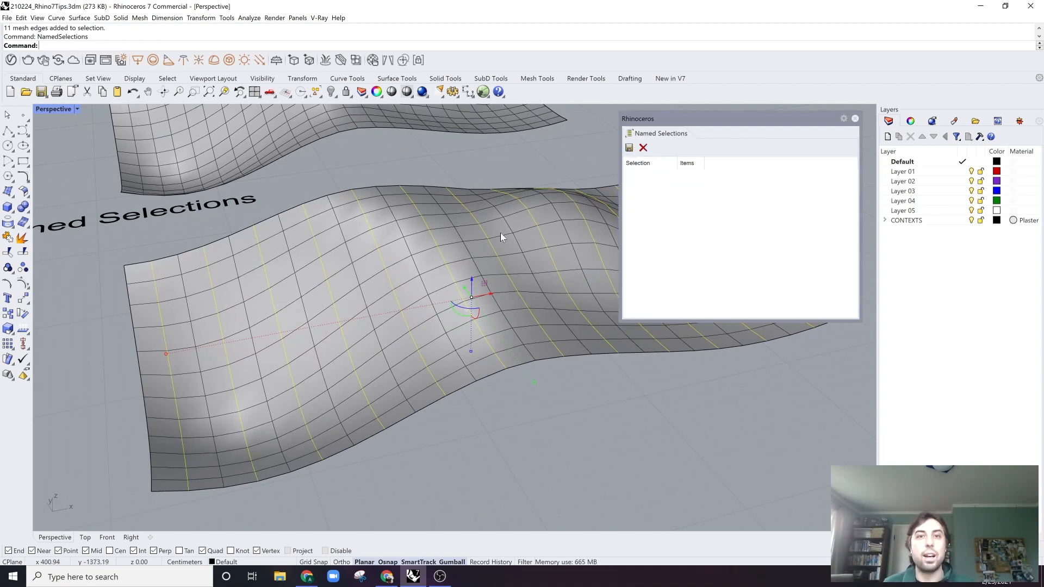
Save the selected alternating edge loops as a named selection called Pleat.
right_click_drag(500, 237, 476, 251, "shift")
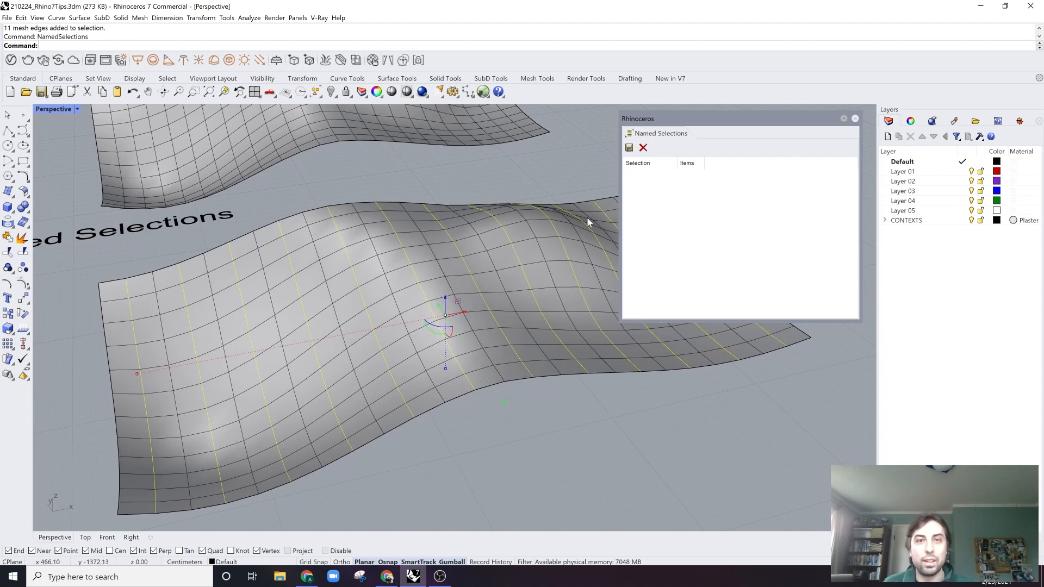
left_click(628, 147)
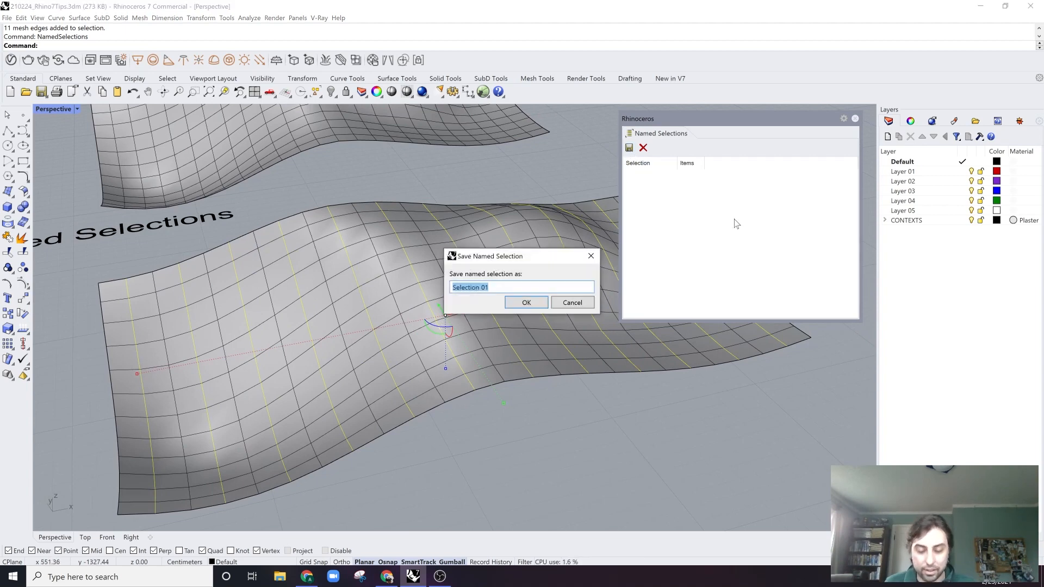
type("Pleat")
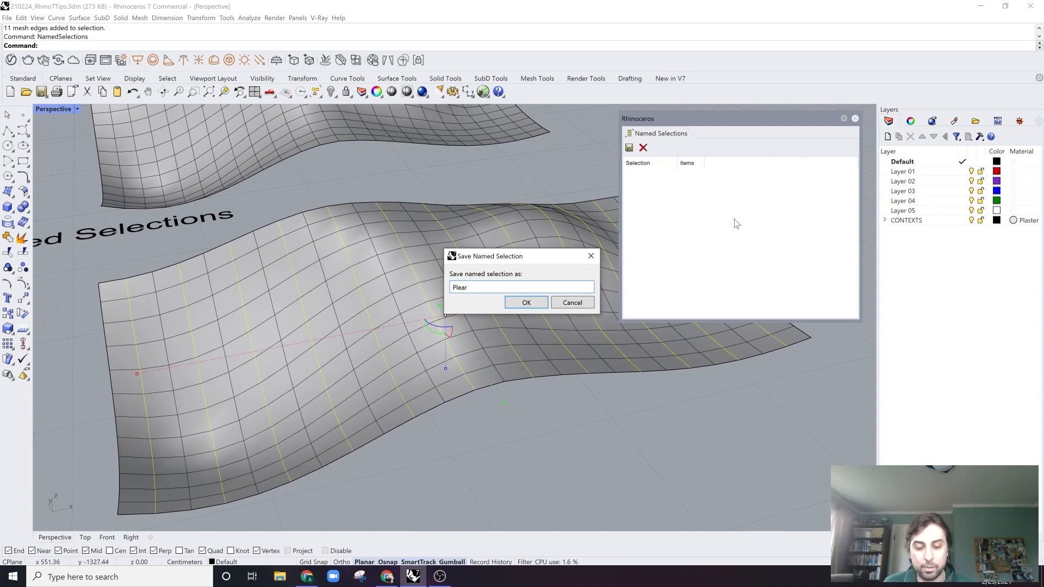
left_click(515, 304)
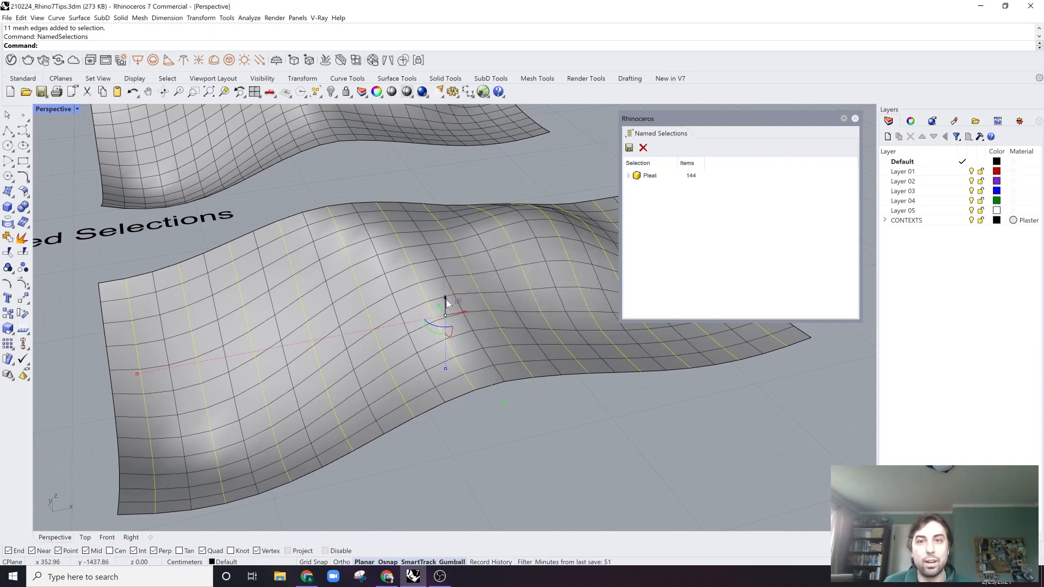
Raise the selected edge loops along Z to fold the mesh into pleats, and move the floating Named Selections window clear of the model.
left_click_drag(446, 302, 444, 280)
right_click_drag(452, 272, 520, 386)
scroll(443, 281, "up", 4)
right_click_drag(451, 192, 462, 234)
left_click(542, 138)
scroll(546, 163, "down", 4)
right_click_drag(552, 184, 485, 217, "shift")
left_click_drag(736, 118, 827, 65)
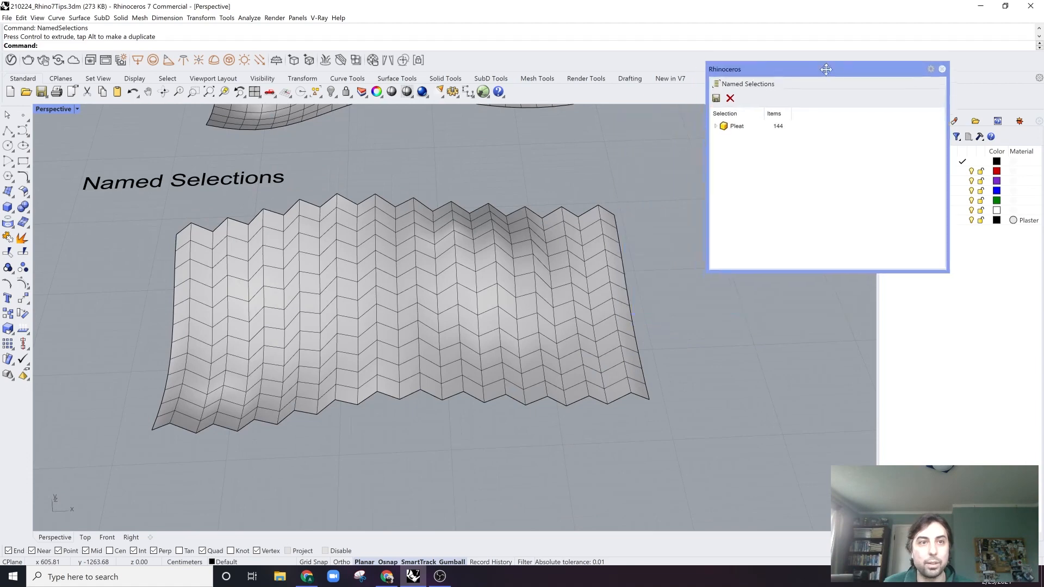
right_click_drag(573, 251, 560, 264, "shift")
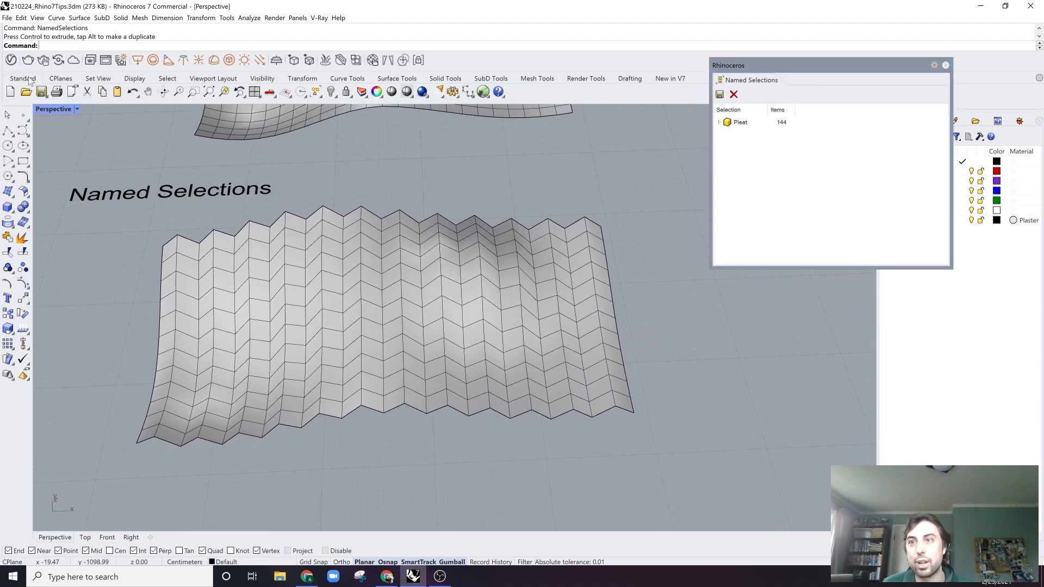
Create a flattened SubD ellipsoid centred on the pleated mesh's lower right corner, with 10 vertical and 10 around faces.
left_click(490, 78)
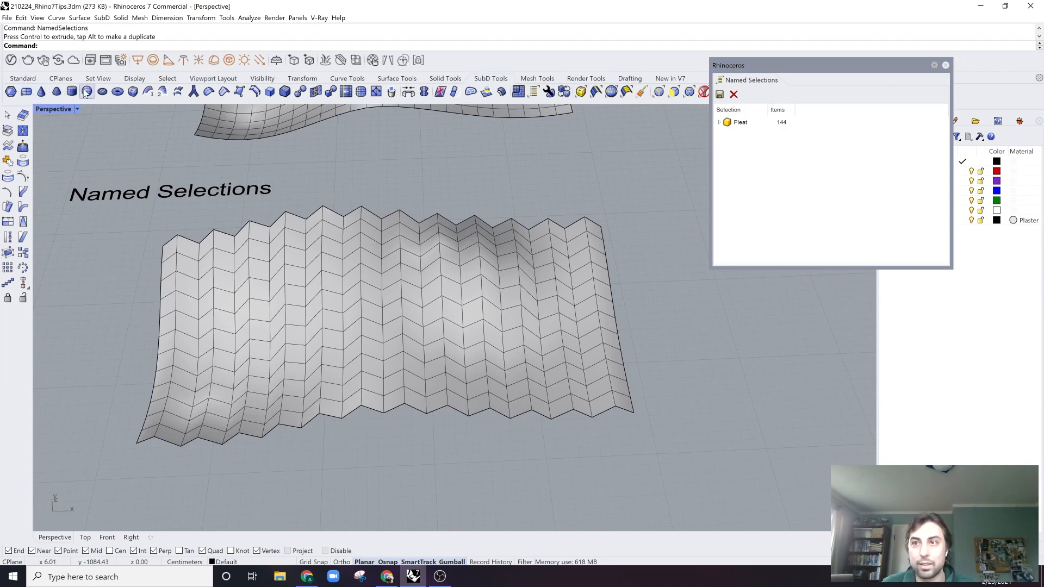
left_click(101, 95)
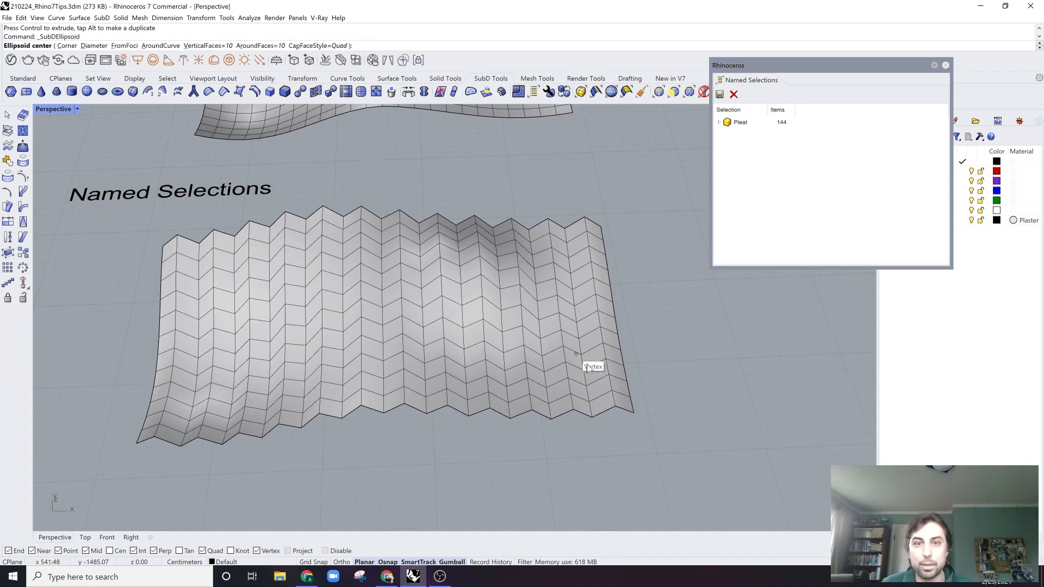
left_click(634, 413)
left_click(768, 427)
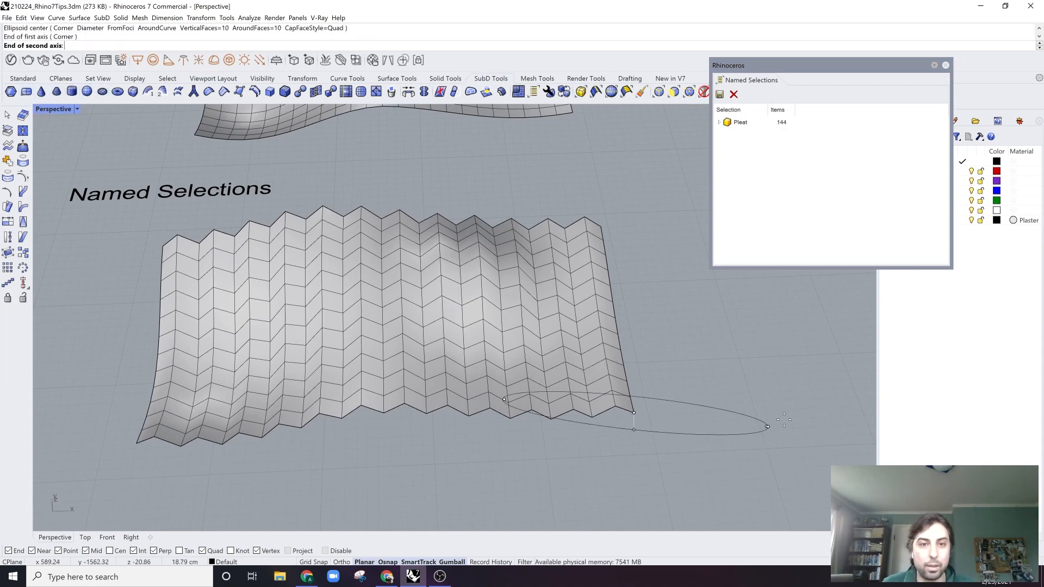
left_click(641, 386)
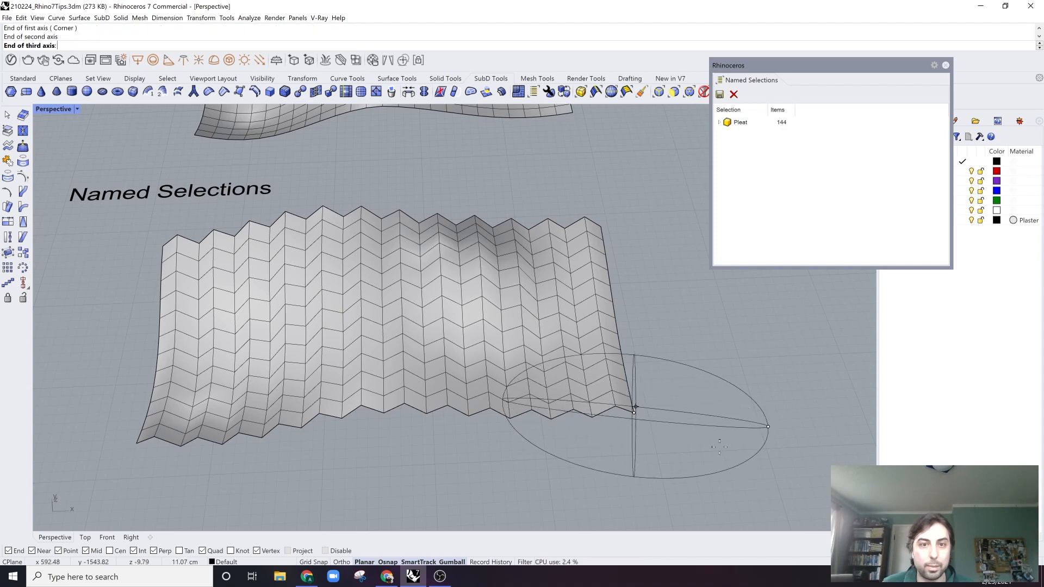
left_click(731, 427)
Move the SubD ellipsoid clear of the pleated mesh to its right and rotate it clockwise to a diagonal orientation.
right_click_drag(737, 422, 621, 399)
left_click(586, 436)
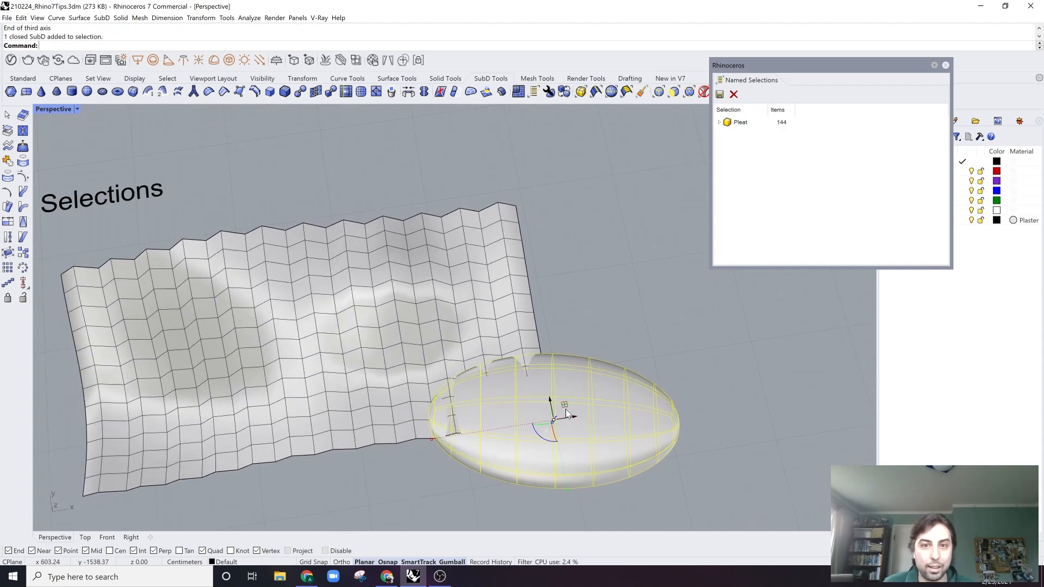
left_click_drag(565, 413, 710, 356)
right_click_drag(710, 356, 633, 354)
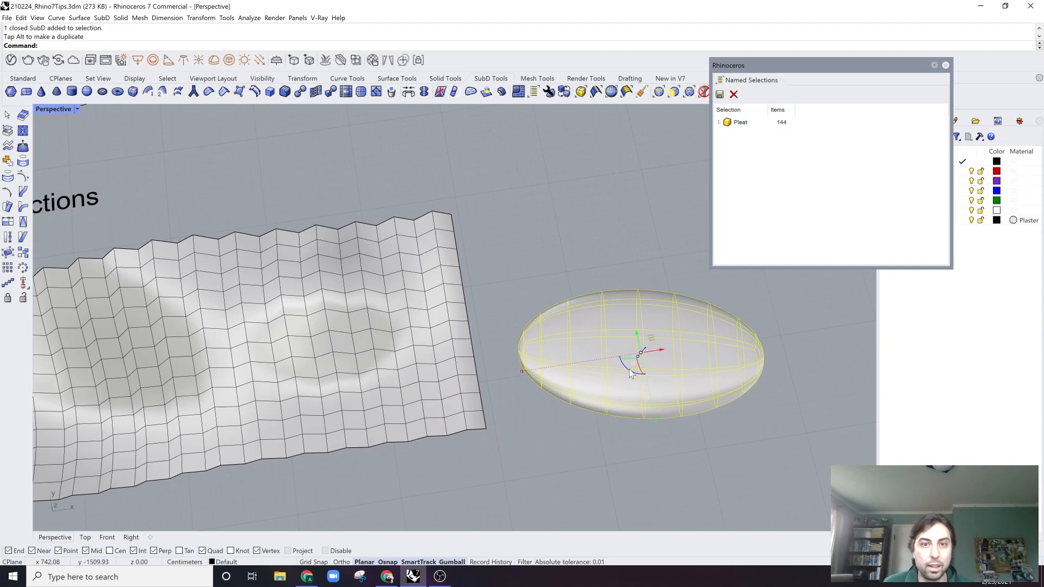
left_click_drag(629, 373, 537, 314)
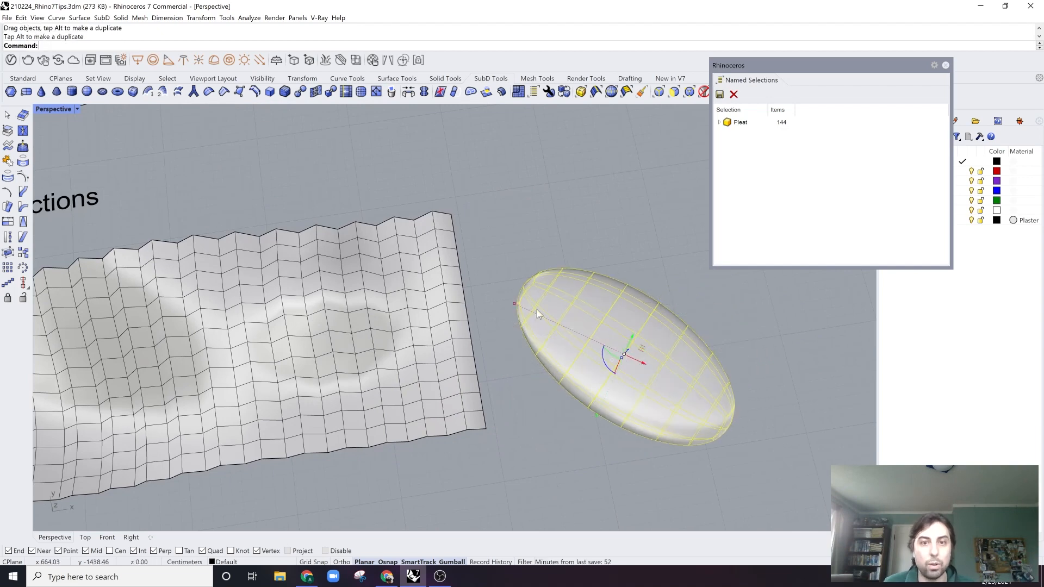
left_click(514, 257)
right_click_drag(515, 257, 331, 252)
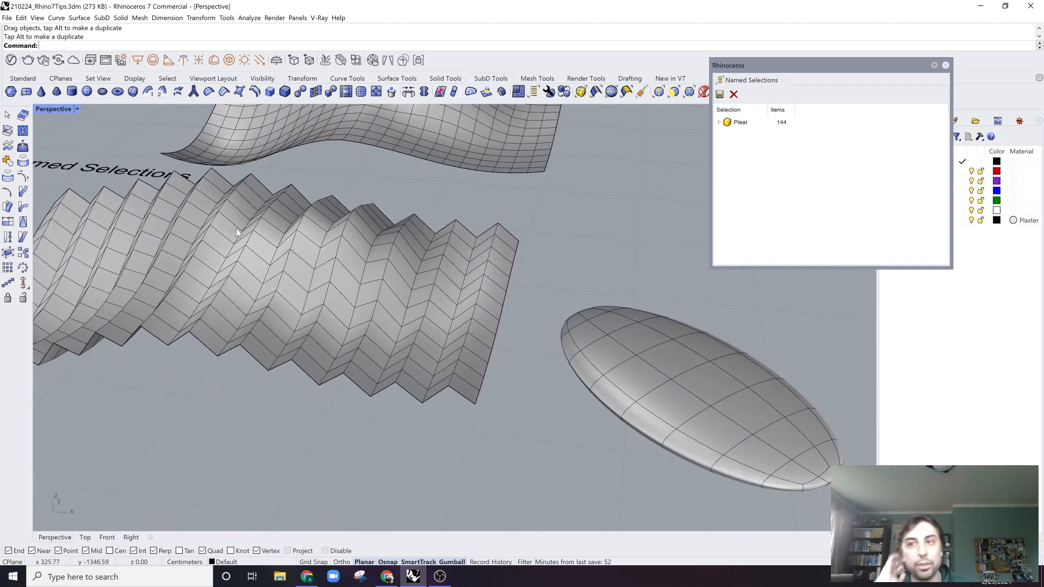
Recall the Pleat named selection to reselect the pleated mesh's alternating edge loops.
right_click_drag(259, 253, 416, 302)
left_click(416, 302)
left_click(571, 194)
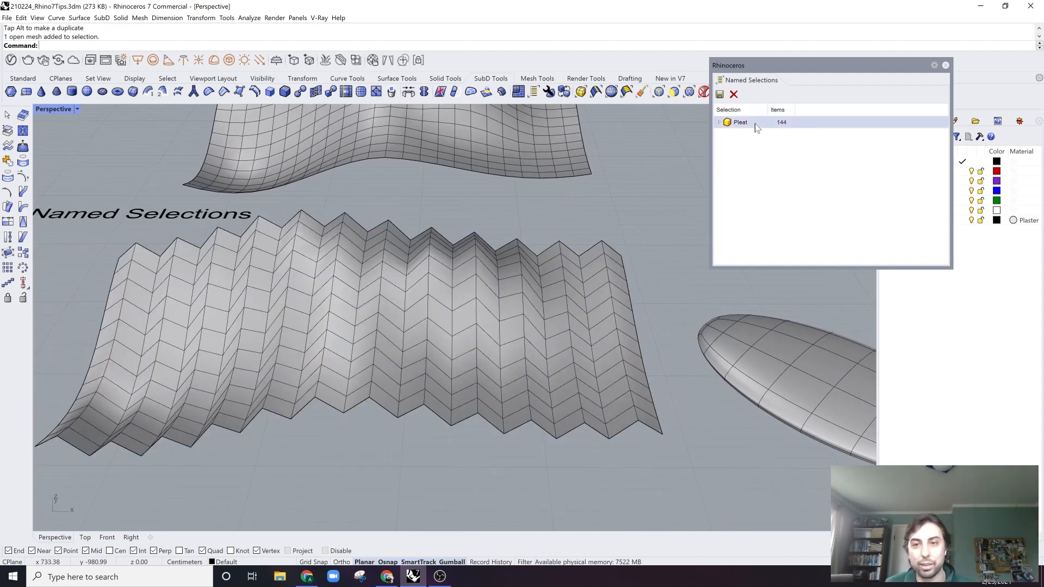
scroll(630, 384, "up", 2)
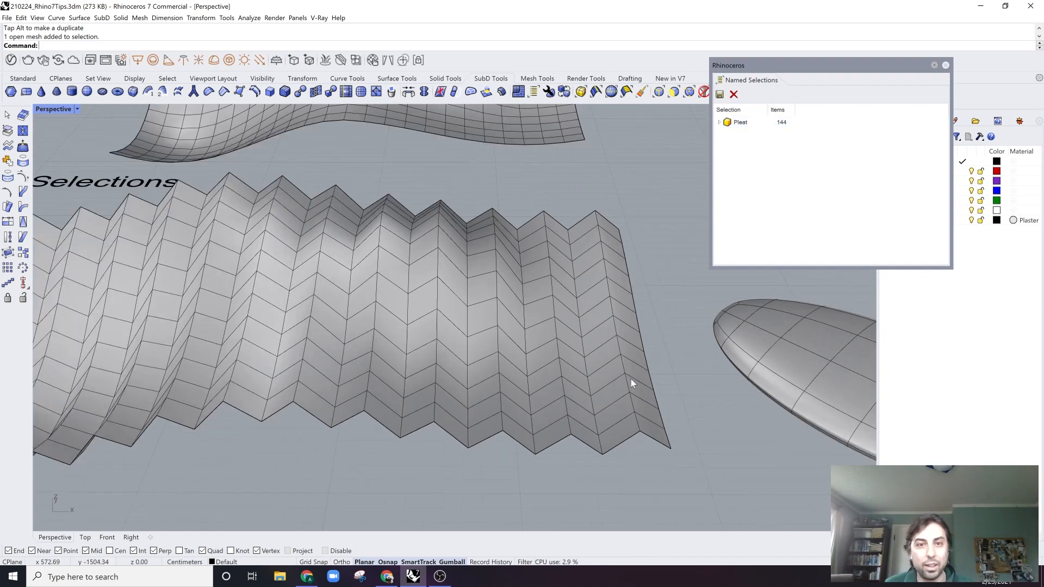
left_click(740, 123)
right_click_drag(588, 367, 354, 257)
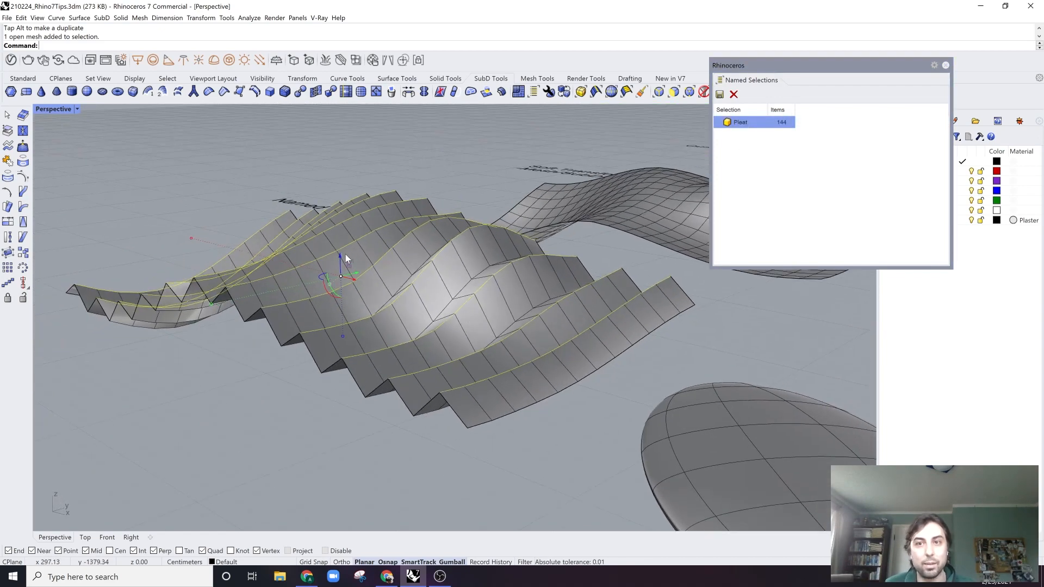
Lower the selected pleat edges along Z below their neighbouring edges to invert the folds, and clear the selection.
left_click_drag(342, 256, 337, 281)
right_click_drag(326, 288, 344, 302)
left_click_drag(301, 302, 302, 320)
left_click(618, 293)
right_click_drag(460, 309, 536, 299)
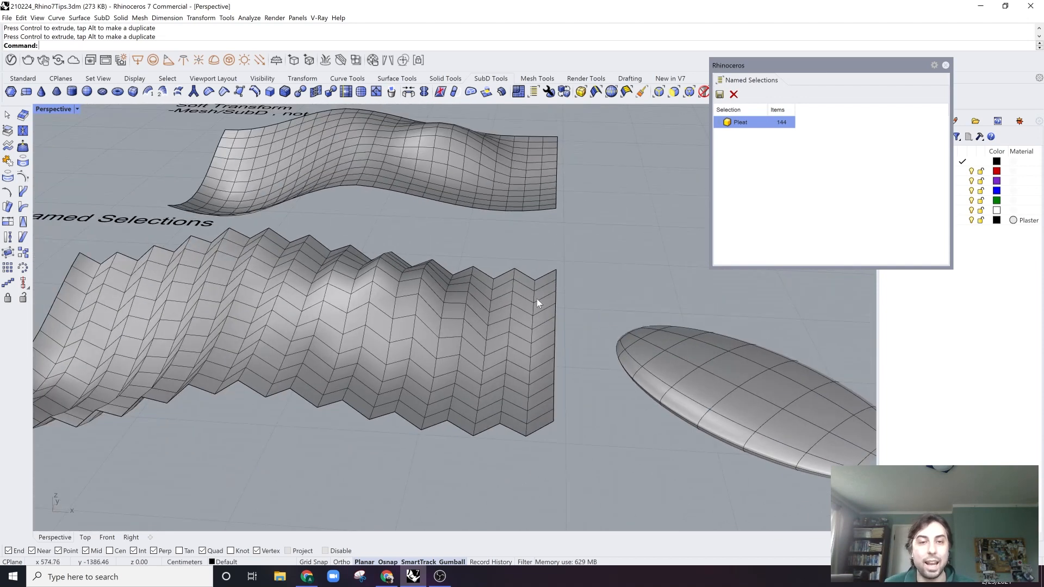
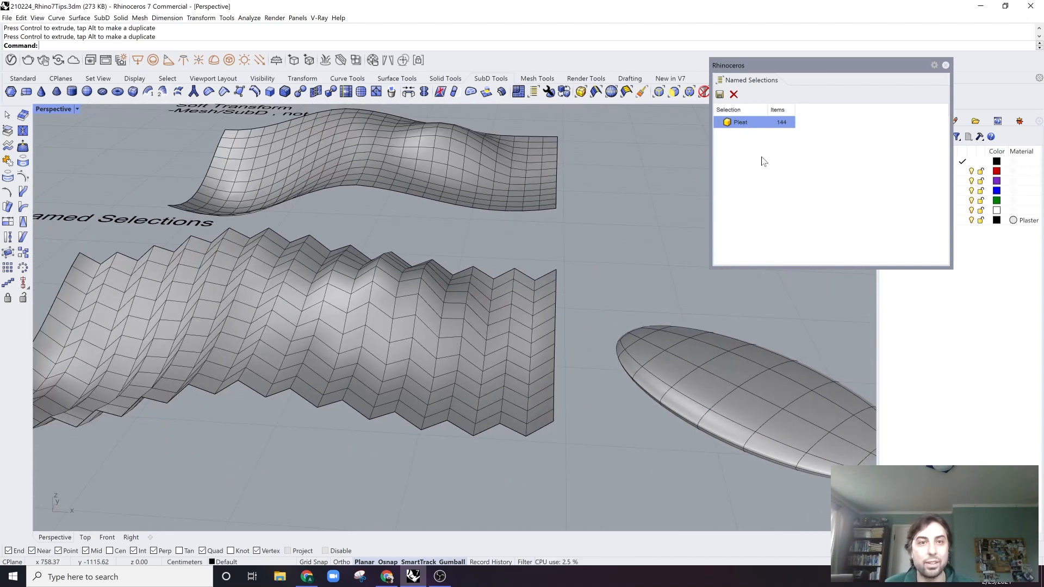
Recall the Pleat named selection and add two lengthwise edge loops of the SubD ellipsoid to the selected edges.
double_click(740, 124)
right_click_drag(467, 265, 484, 289)
right_click_drag(641, 358, 587, 337, "shift")
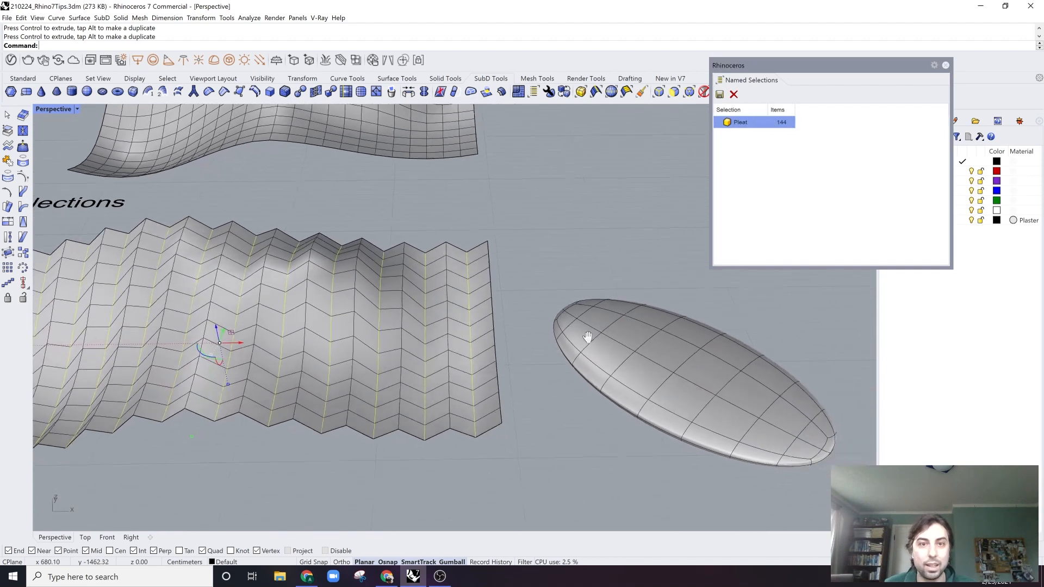
scroll(584, 332, "up", 3)
double_click(505, 349, "shift")
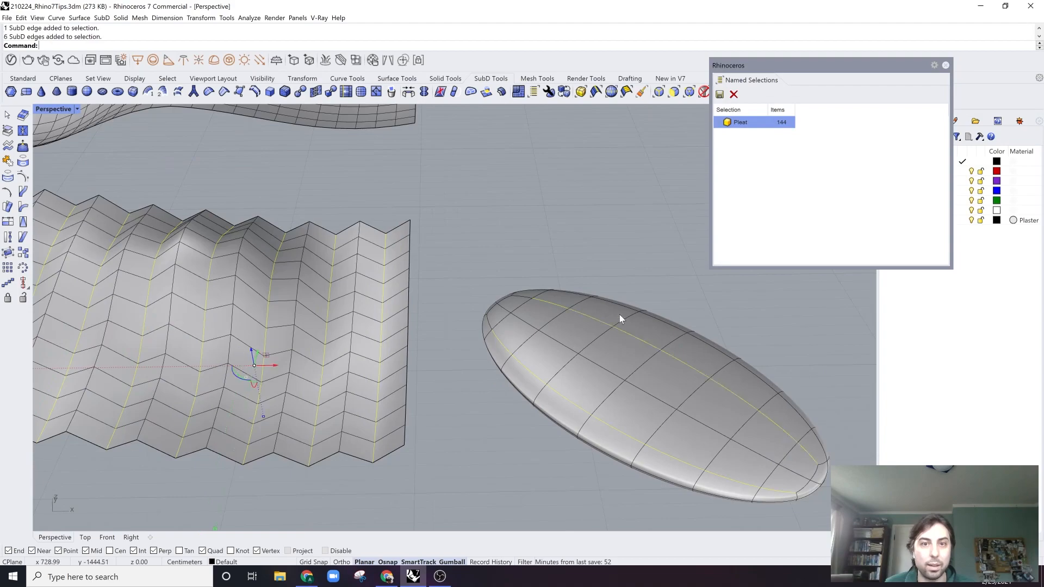
right_click_drag(618, 314, 560, 340)
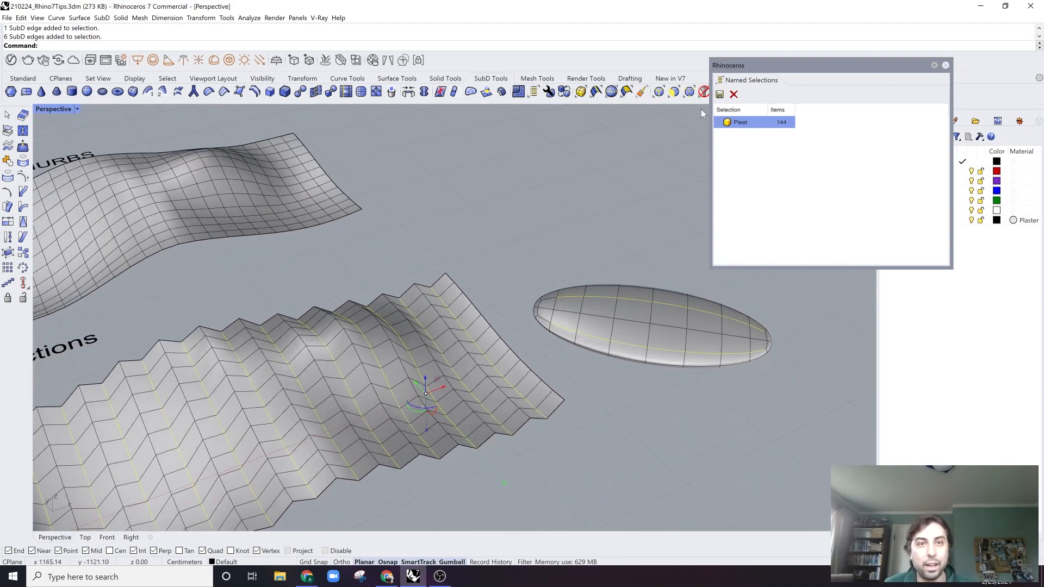
Save the combined mesh and ellipsoid edges over the existing Pleat named selection, and clear the selection.
left_click(719, 94)
left_click(526, 301)
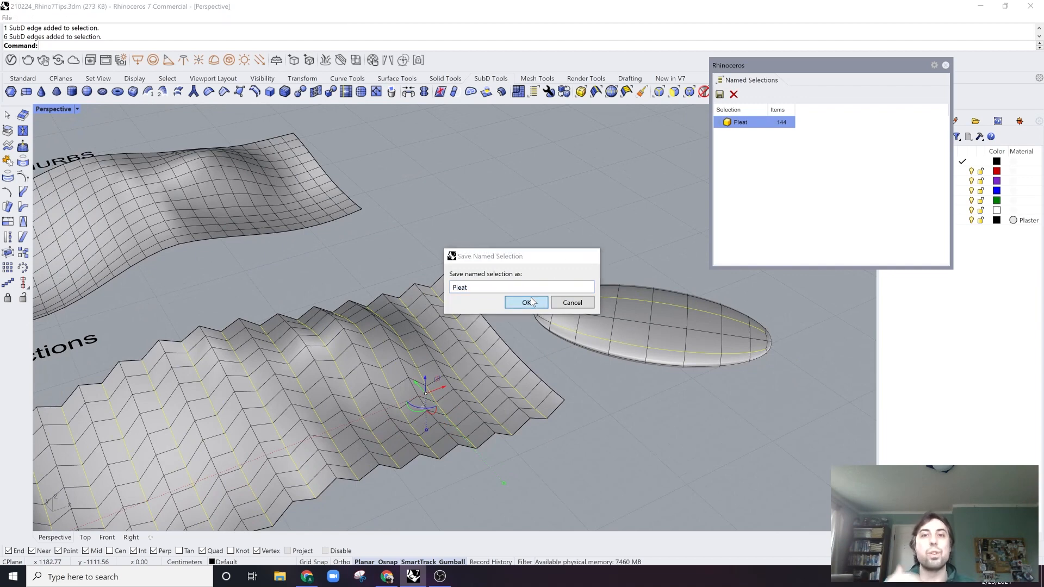
left_click(475, 309)
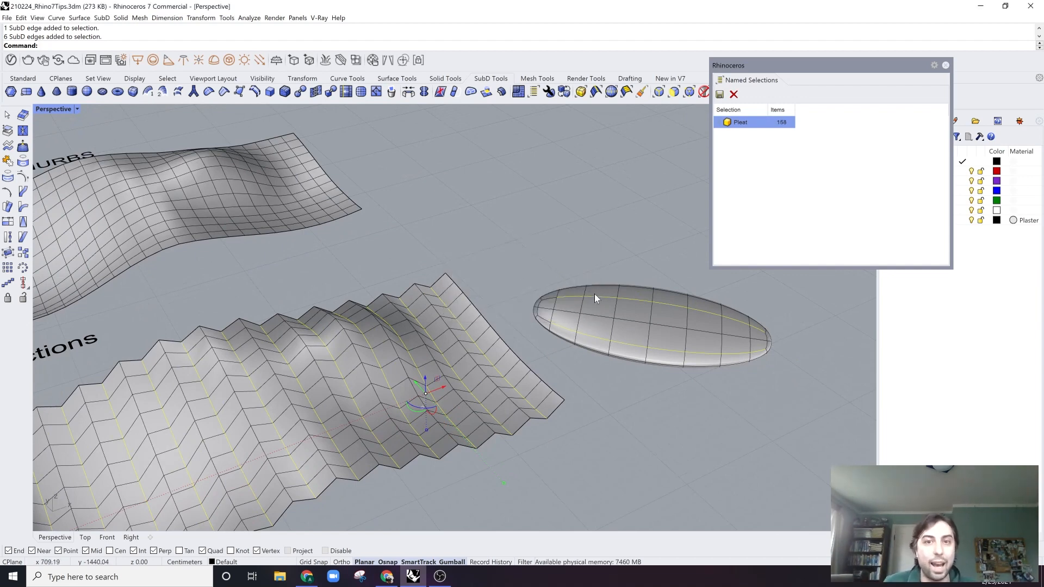
right_click_drag(468, 350, 479, 316)
key("Escape")
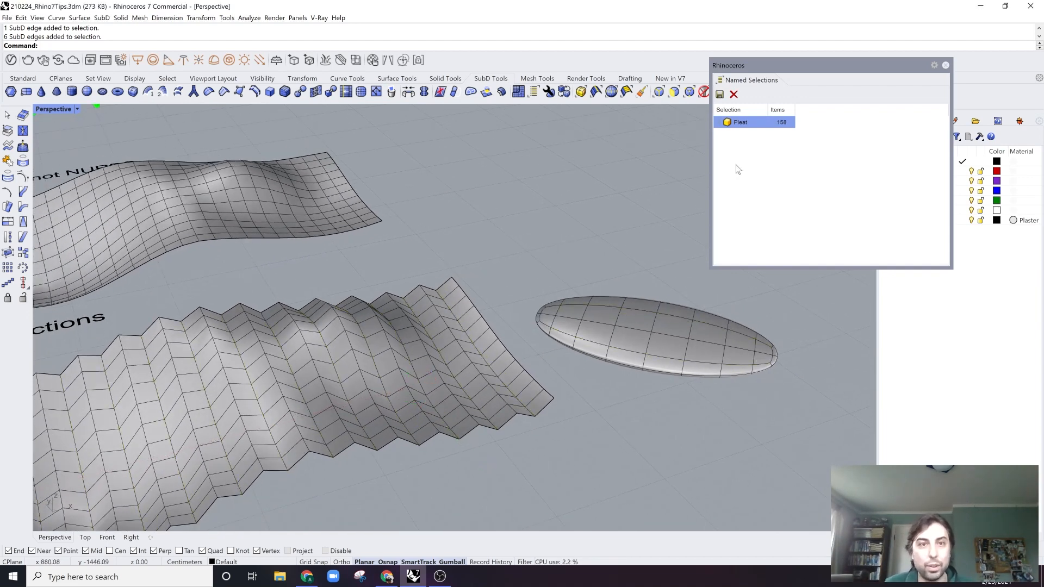
Recall the updated Pleat selection and raise its mesh and ellipsoid edges together along Z.
double_click(740, 122)
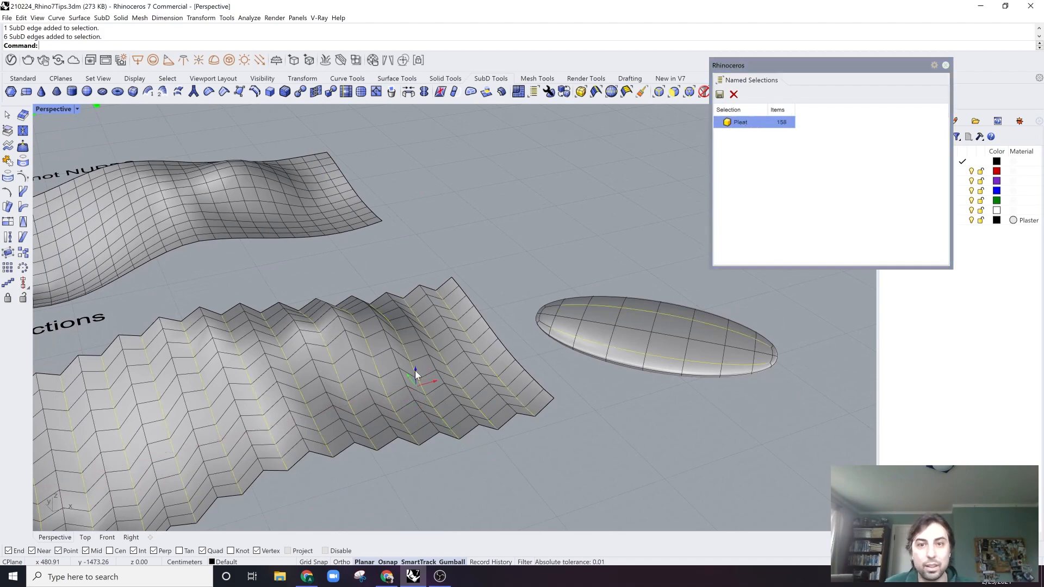
left_click_drag(416, 370, 415, 350)
left_click(660, 432)
right_click_drag(659, 433, 558, 375)
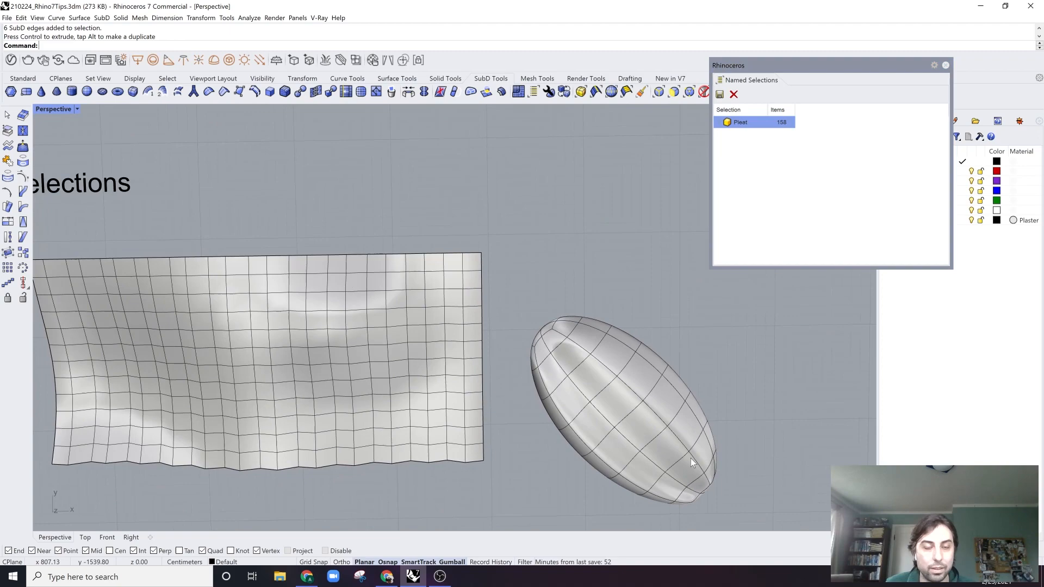
scroll(691, 458, "up", 2)
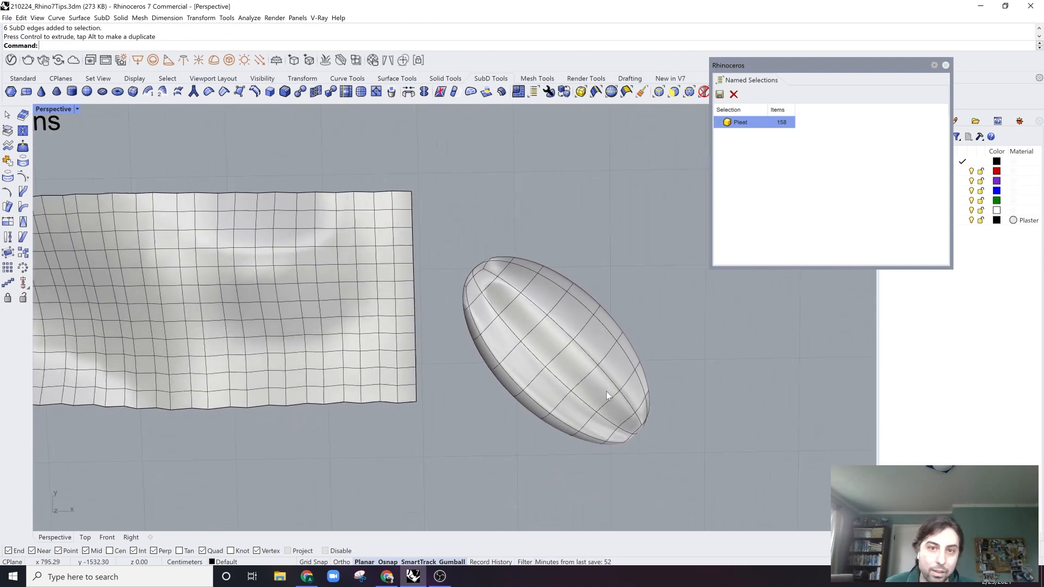
right_click_drag(605, 392, 680, 367)
scroll(610, 394, "down", 2)
Delete the SubD ellipsoid beside the pleated mesh.
left_click(680, 368)
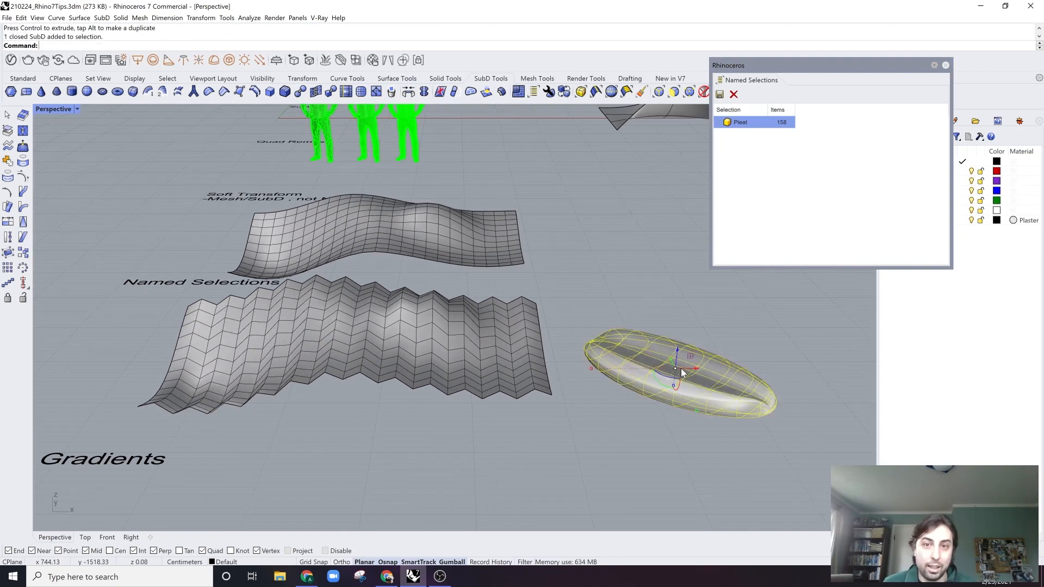
scroll(644, 337, "up", 2)
left_click_drag(729, 321, 619, 449)
key("Delete")
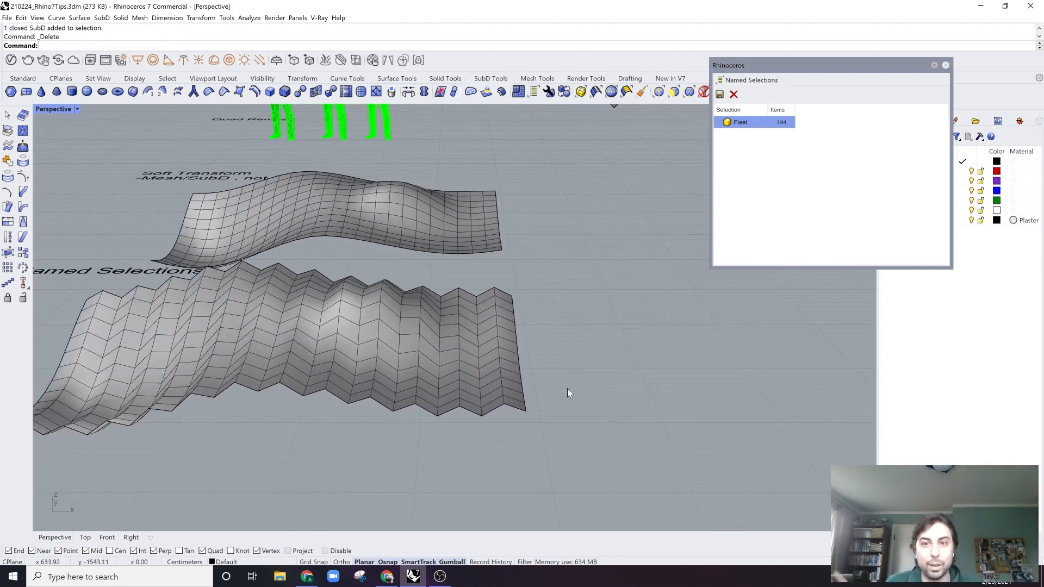
Leave the pleated mesh unselected and move the floating Named Selections window off the Layers panel.
left_click(408, 326)
right_click_drag(408, 326, 452, 407)
scroll(411, 400, "down", 2)
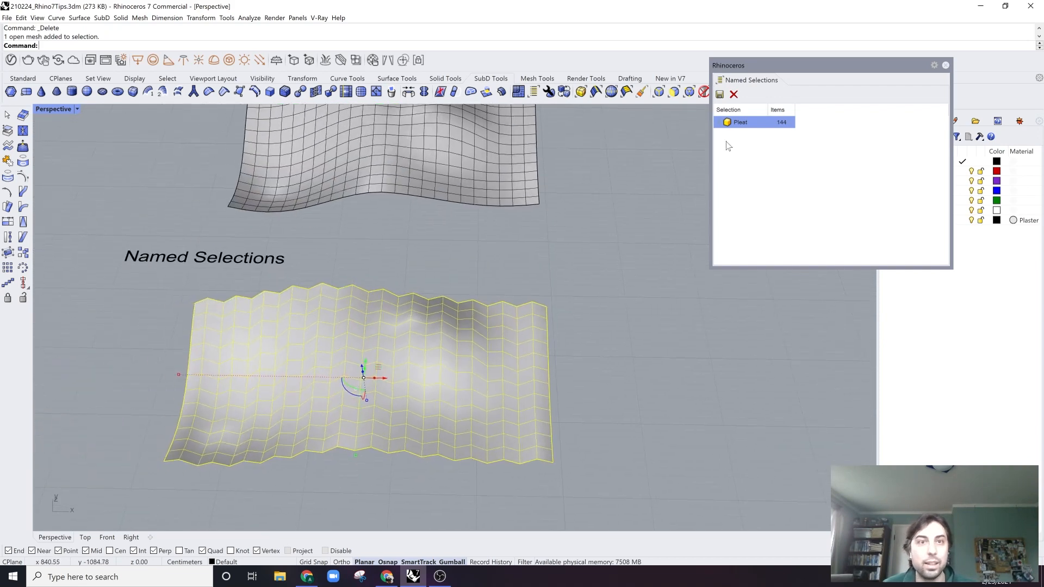
left_click(624, 234)
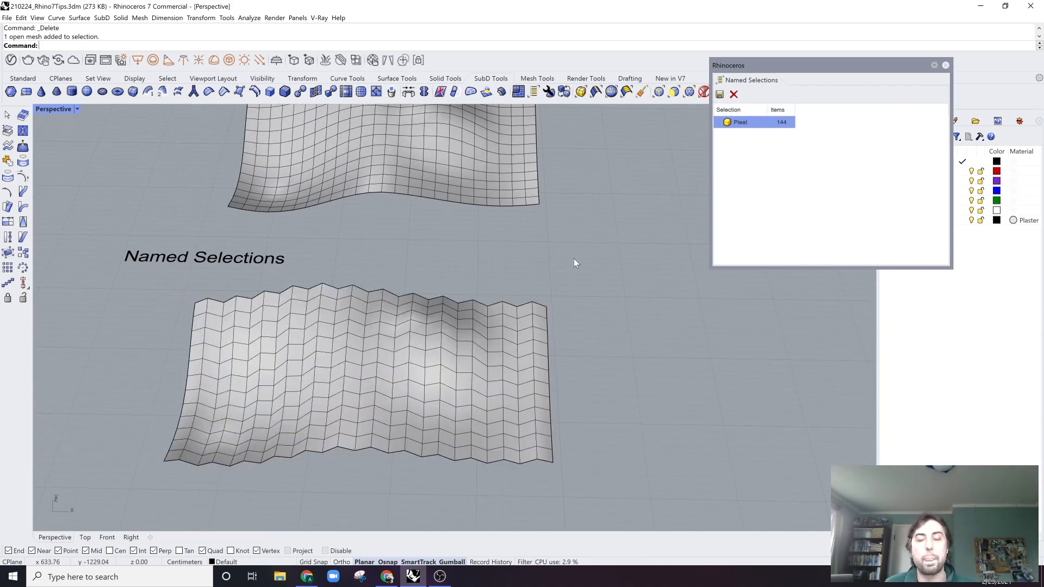
left_click_drag(786, 71, 696, 122)
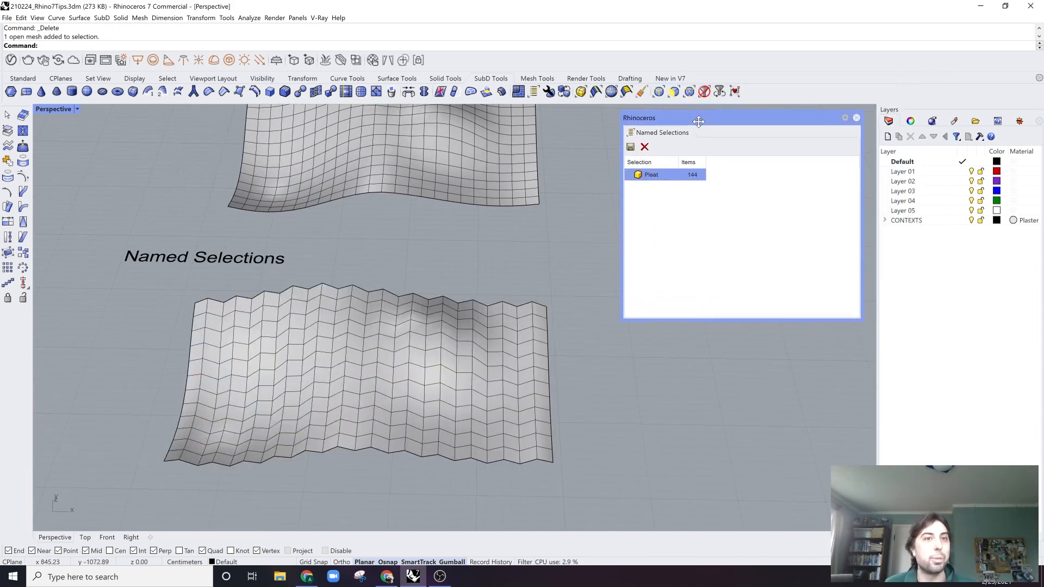
Draw a closed degree-3 control point curve below the Hatch Gradients label, a rounded body with a narrow diagonal lobe.
mouse_move(480, 289)
right_mouse_down()
mouse_move(553, 295)
mouse_move(472, 211)
mouse_move(517, 237)
mouse_move(474, 224)
mouse_move(496, 216)
right_mouse_up()
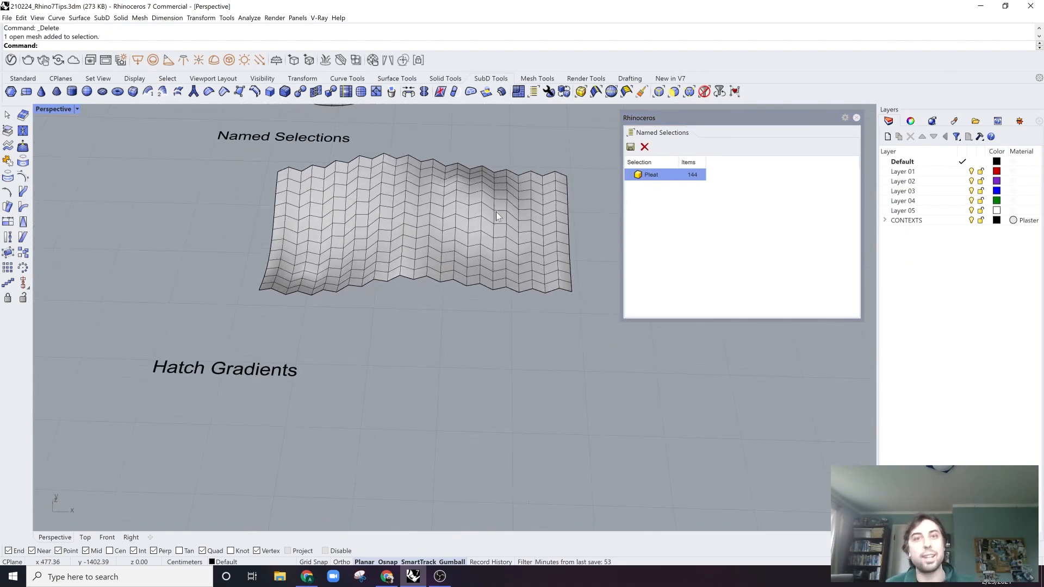
scroll(387, 217, "down", 2)
right_click_drag(387, 217, 383, 239)
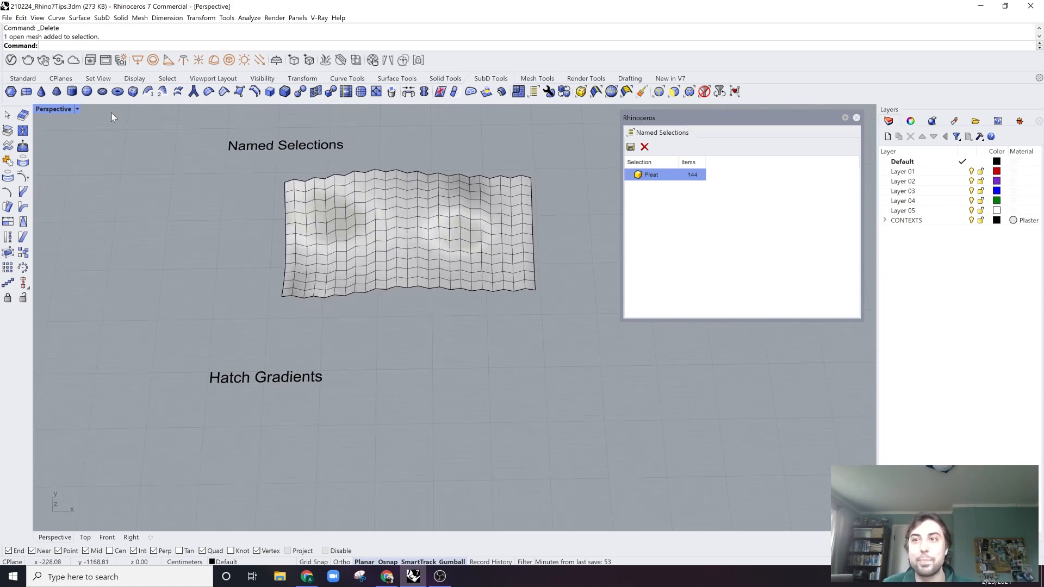
left_click(26, 81)
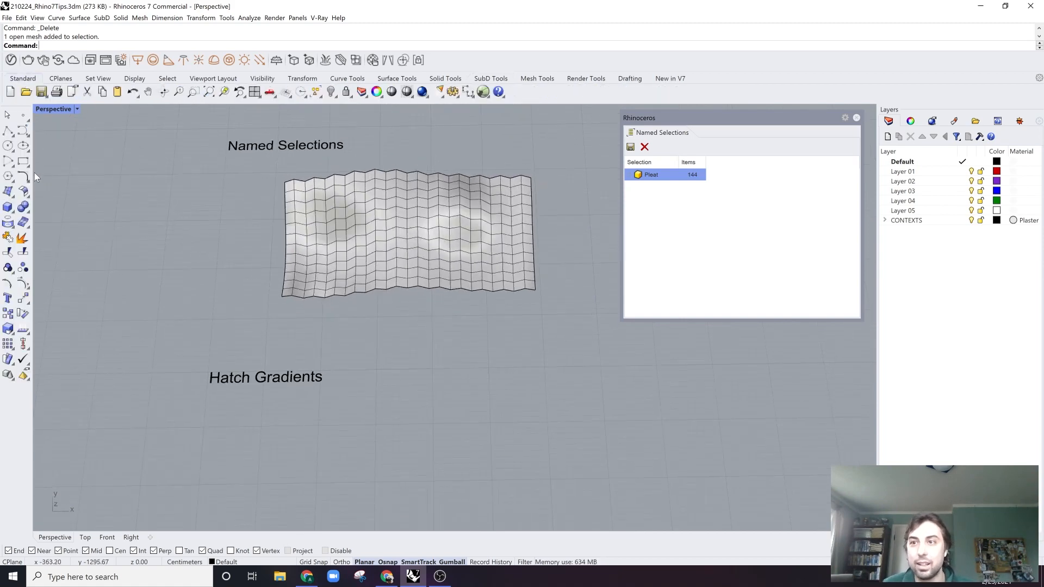
left_click(8, 131)
left_click(390, 409)
left_click(271, 422)
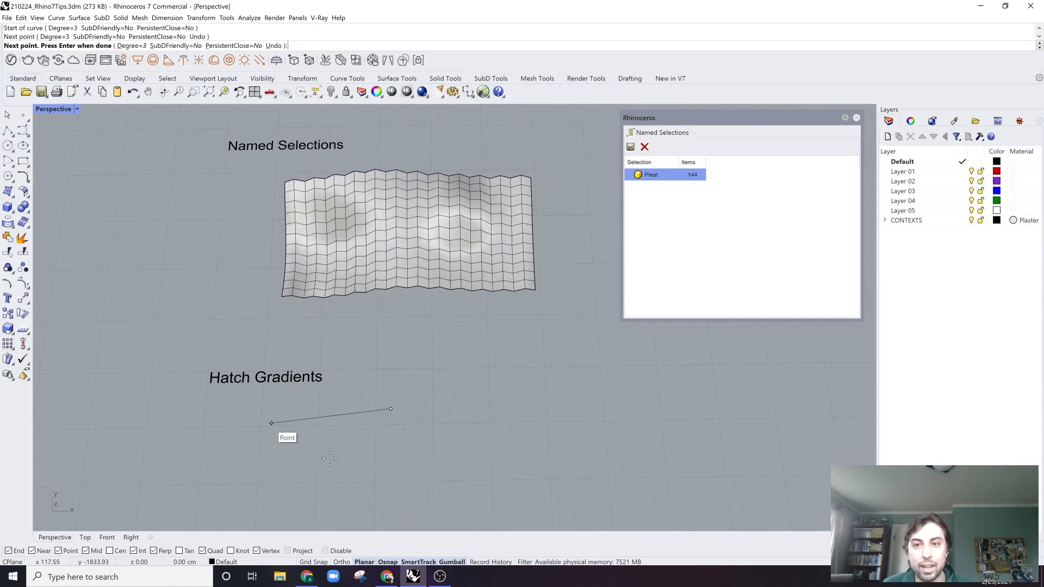
right_click_drag(343, 469, 378, 337, "shift")
left_click(244, 419)
left_click(367, 467)
left_click(438, 467)
left_click(539, 369)
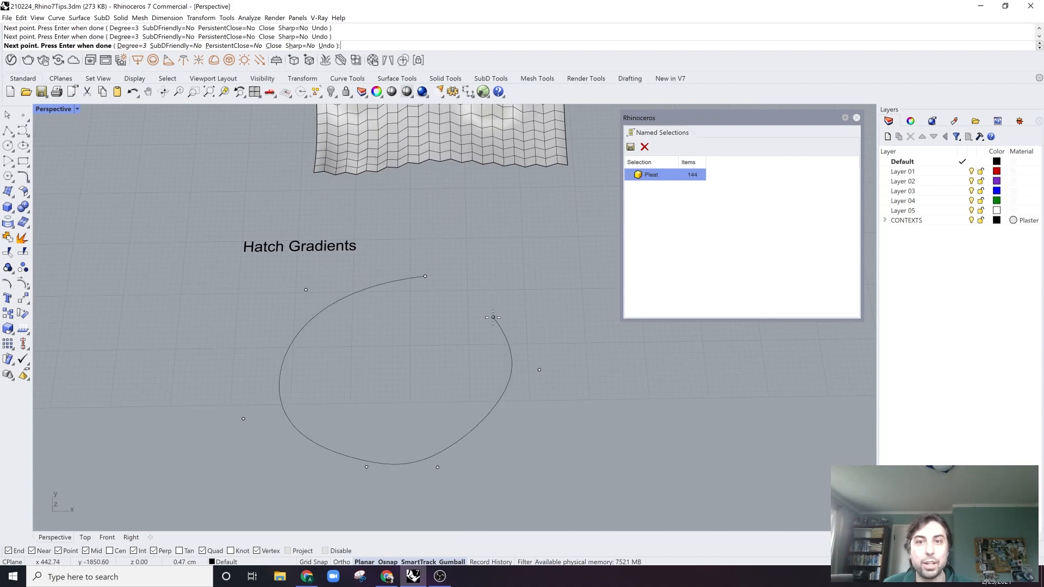
left_click(493, 317)
left_click(561, 258)
left_click(516, 238)
left_click(457, 298)
left_click(425, 277)
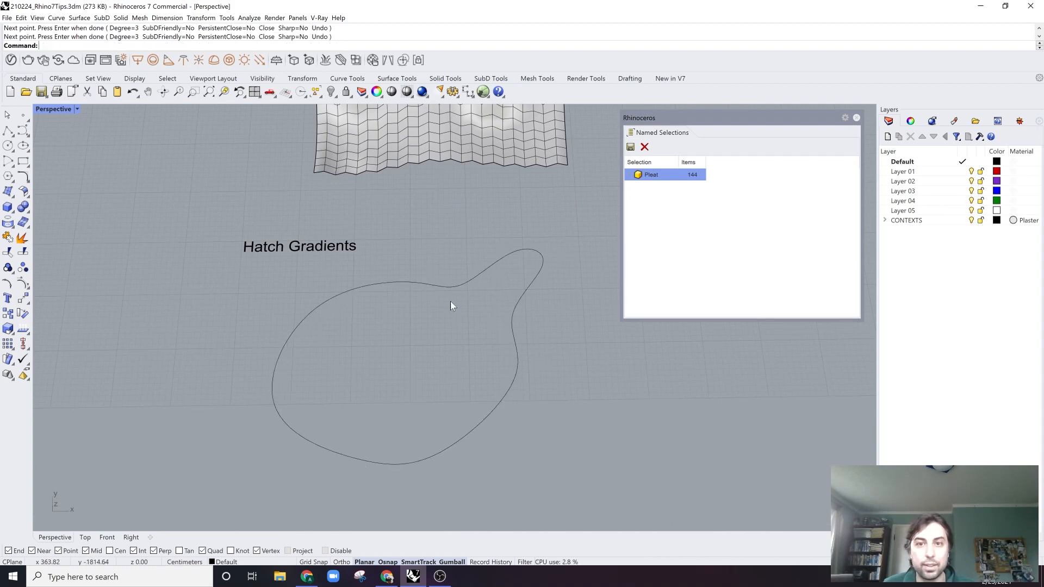
Move two control points along the closed curve's upper edge outward to smooth the transition into the lobe.
right_click_drag(461, 309, 513, 319)
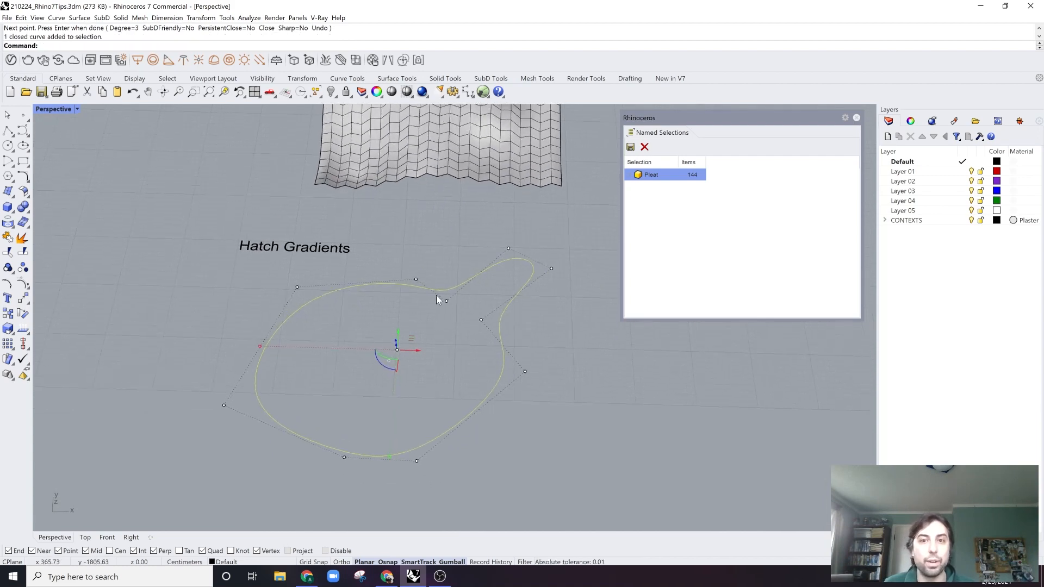
left_click(416, 279)
left_click_drag(429, 268, 402, 252)
key("Escape")
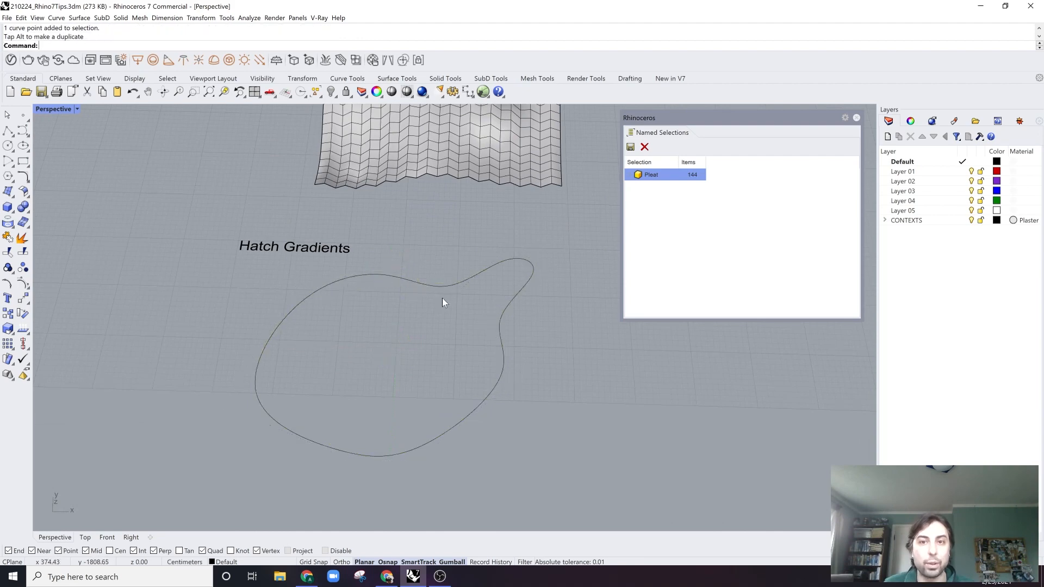
left_click(442, 286)
left_click(448, 300)
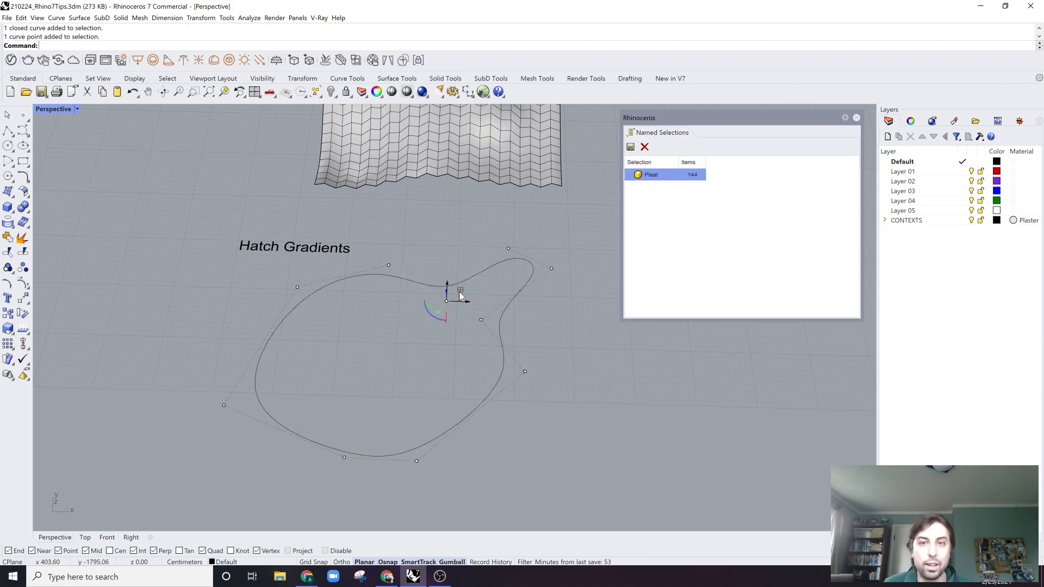
left_click_drag(456, 289, 453, 278)
Start a Hatch on the closed curve and place its settings dialog clear of the shape.
left_click(500, 350)
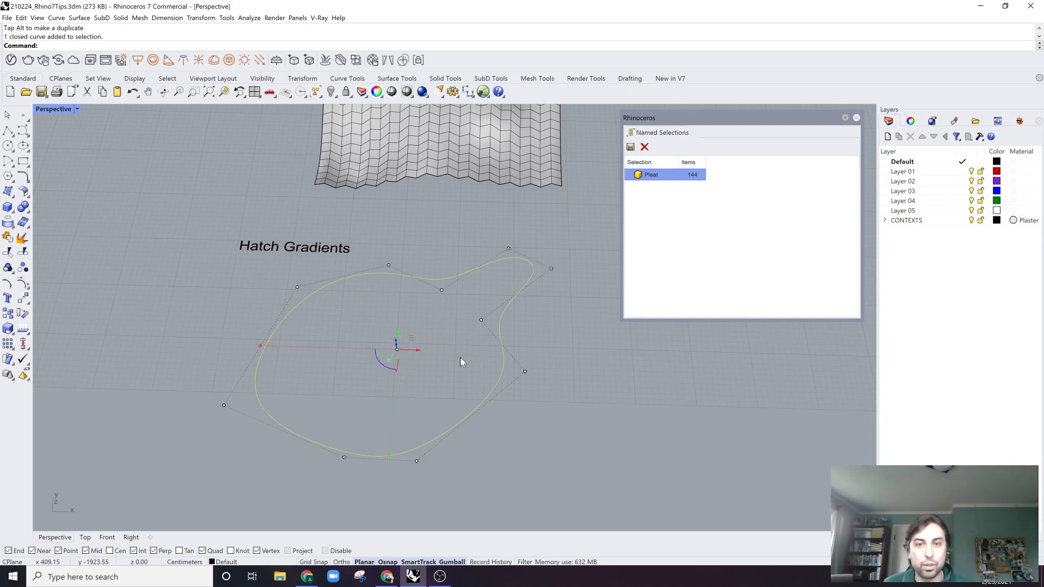
type("Hatch")
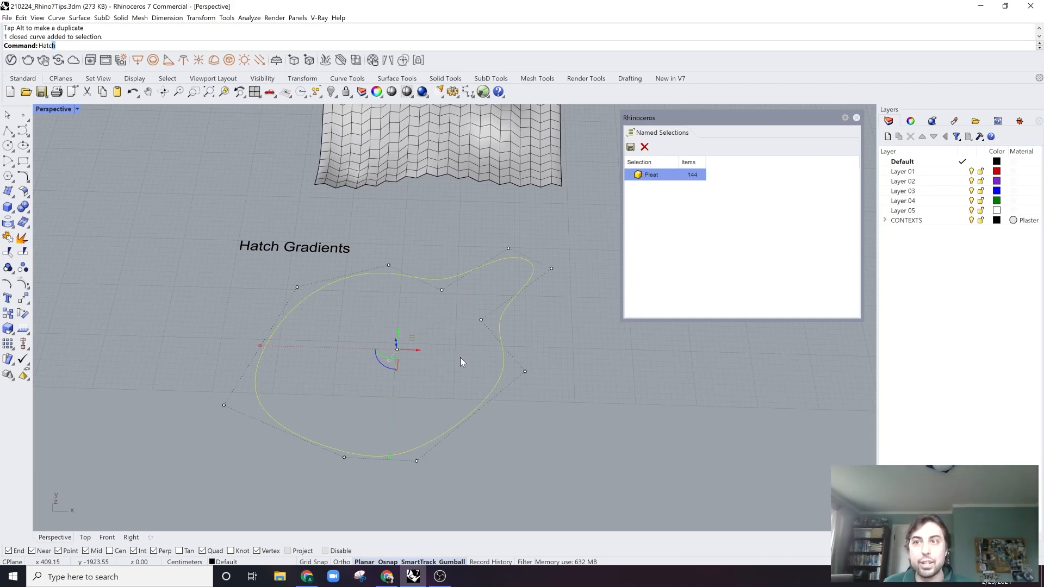
key("Return")
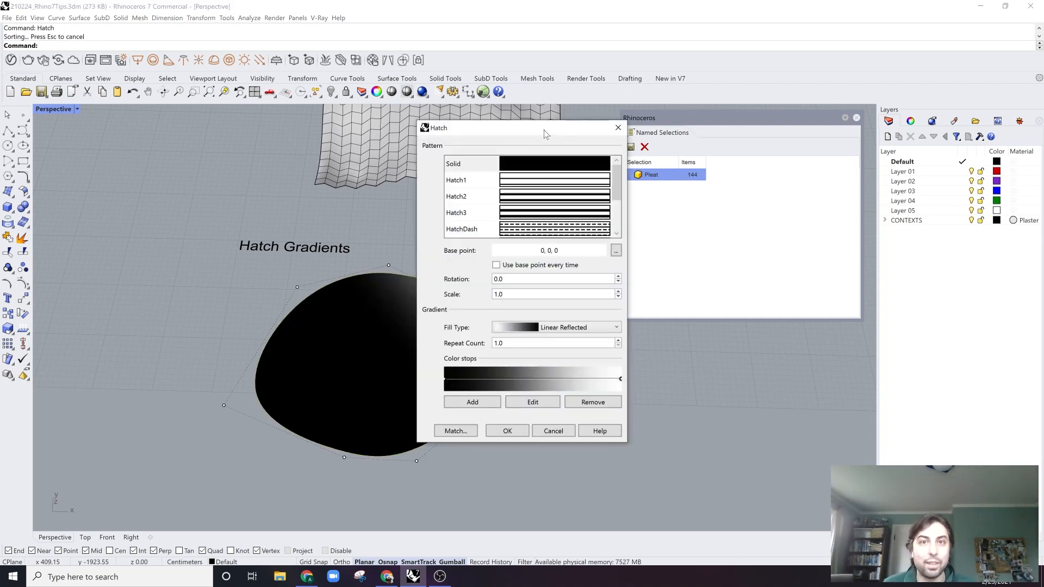
left_click_drag(544, 129, 861, 99)
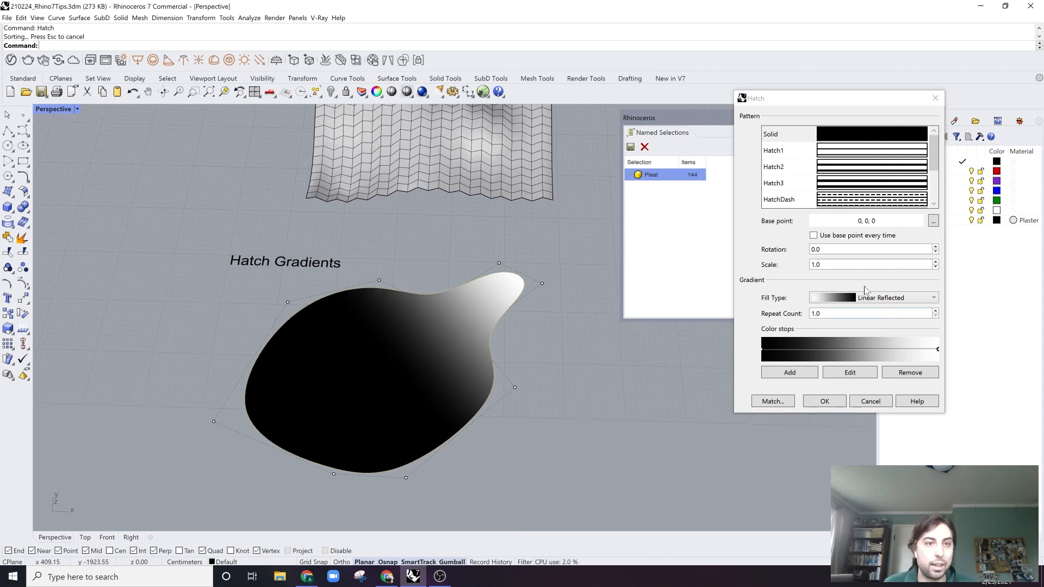
Preview the Solid gradient fill type on the hatch and switch back to Linear Reflected.
left_click(869, 298)
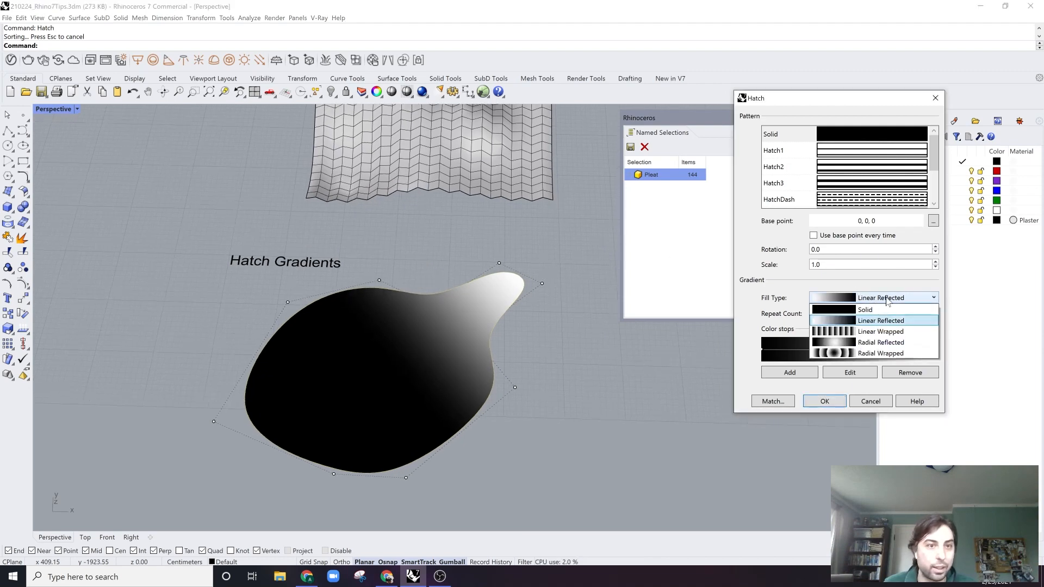
left_click(875, 311)
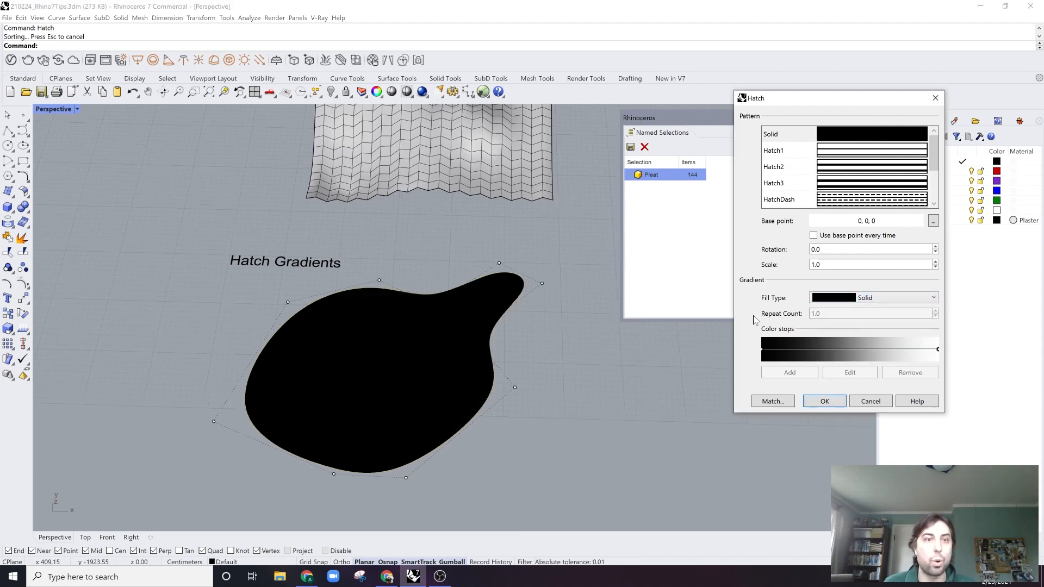
left_click(892, 298)
left_click(878, 322)
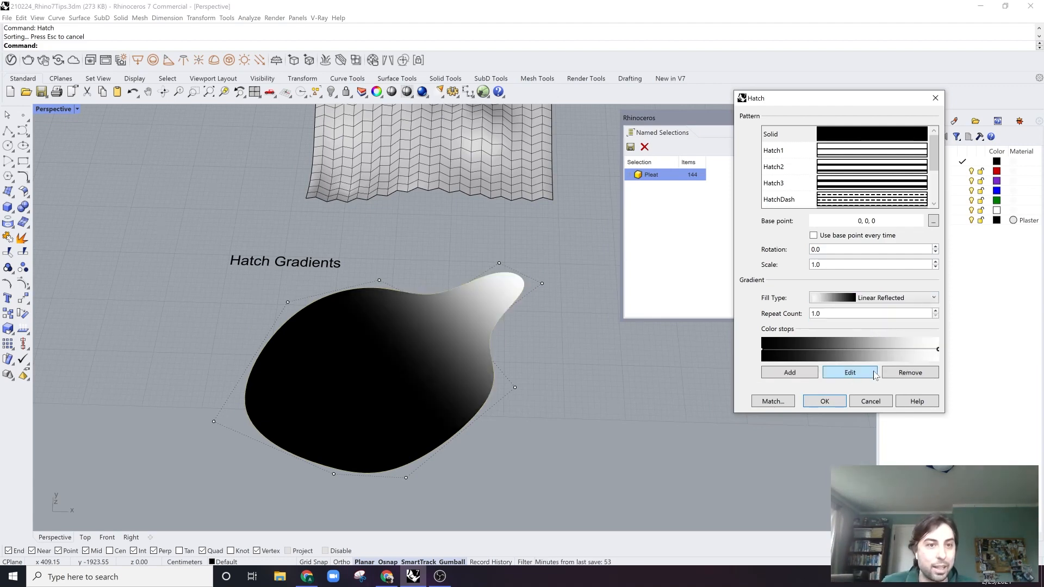
Add a light cyan color stop near the gradient's white end and move the white stop inward to 68%.
mouse_move(937, 349)
left_mouse_down()
mouse_move(851, 351)
mouse_move(915, 352)
mouse_move(885, 350)
mouse_move(899, 349)
left_mouse_up()
double_click(898, 348)
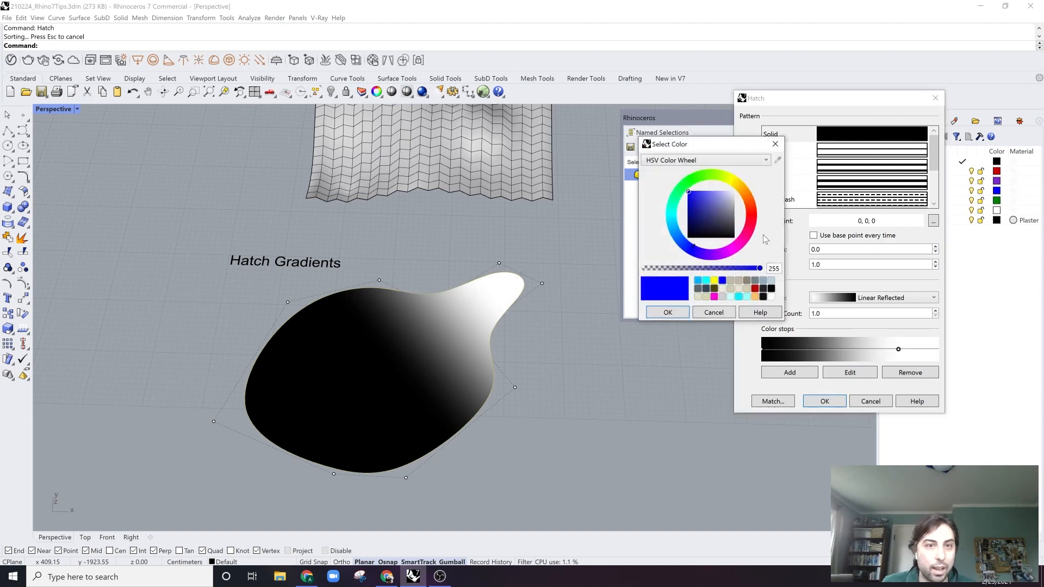
left_click(674, 217)
left_click(710, 193)
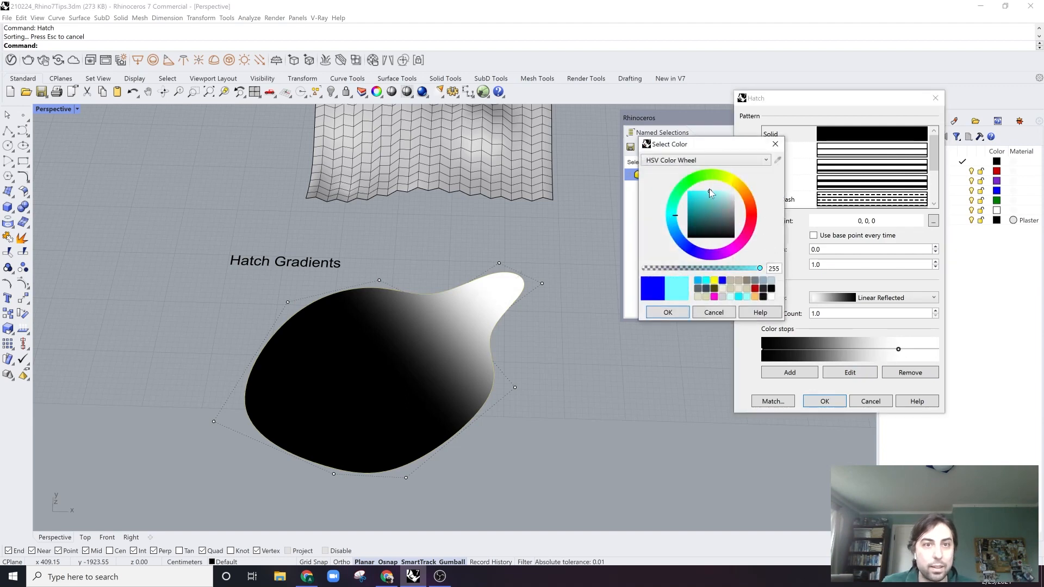
left_click(679, 313)
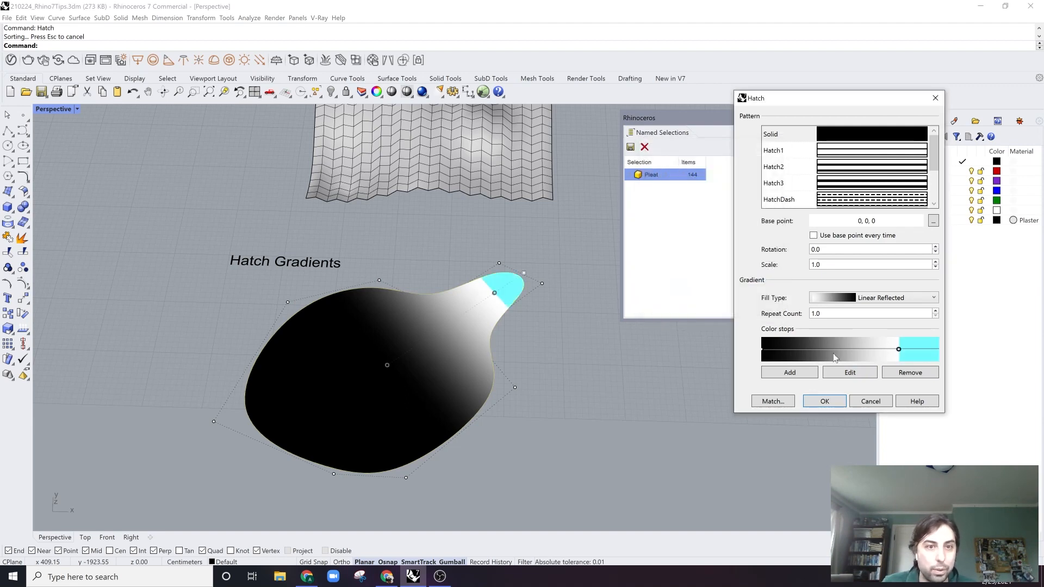
left_click_drag(898, 350, 881, 350)
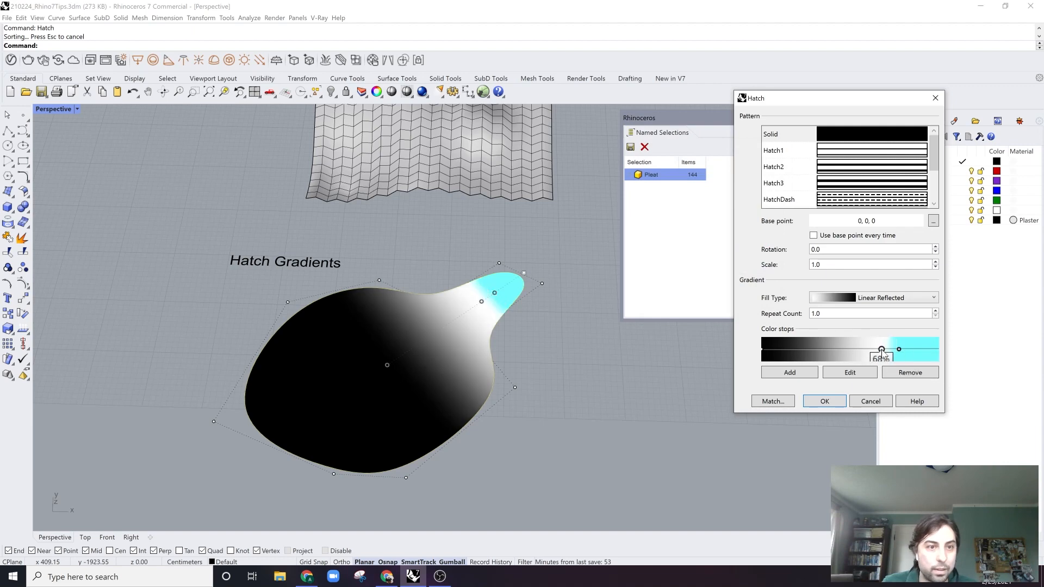
Remove the white color stop from the hatch gradient and move the cyan stop outward.
left_click(897, 373)
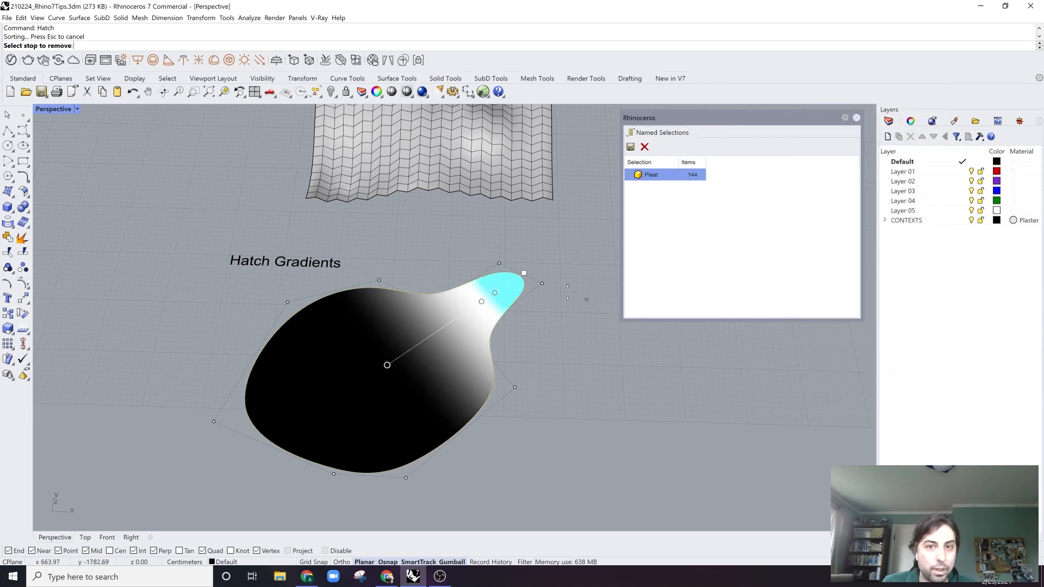
left_click(481, 302)
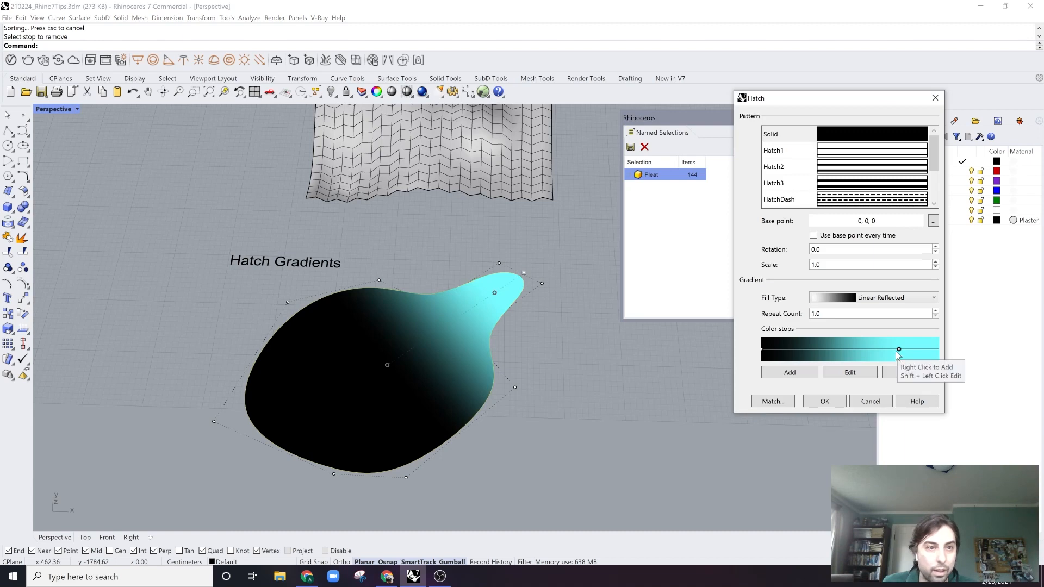
left_click_drag(899, 350, 910, 349)
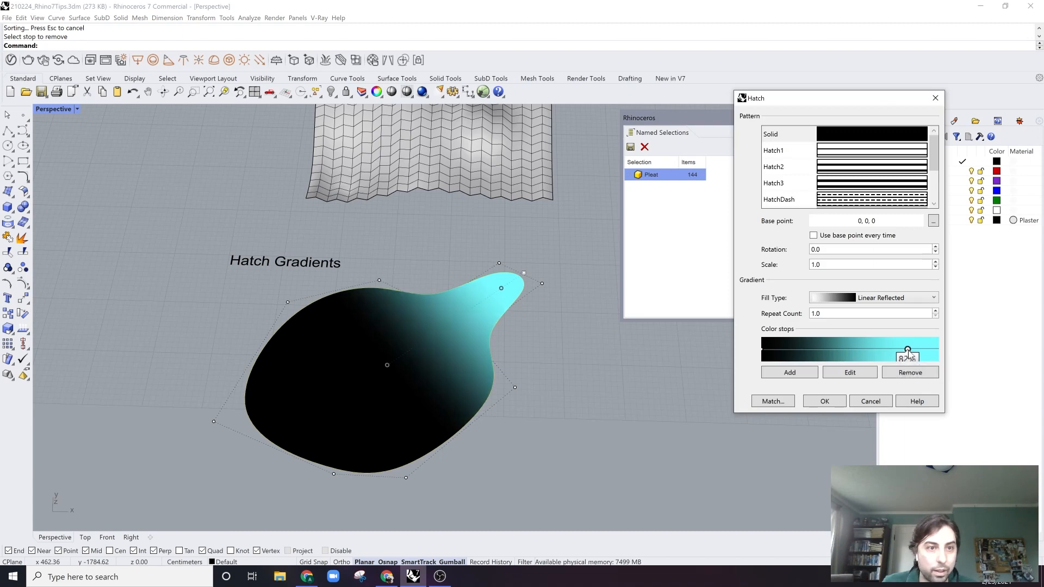
Recolor the gradient's black start stop to teal and move that stop inward along the gradient.
double_click(764, 354)
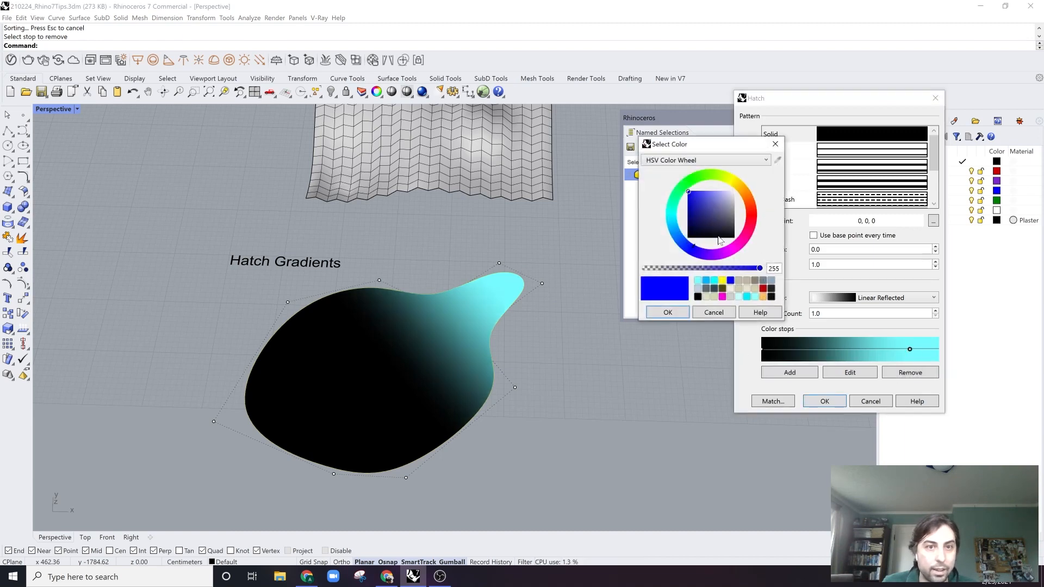
mouse_move(696, 194)
left_mouse_down()
mouse_move(706, 188)
mouse_move(688, 202)
left_mouse_up()
left_click(669, 211)
left_click(668, 313)
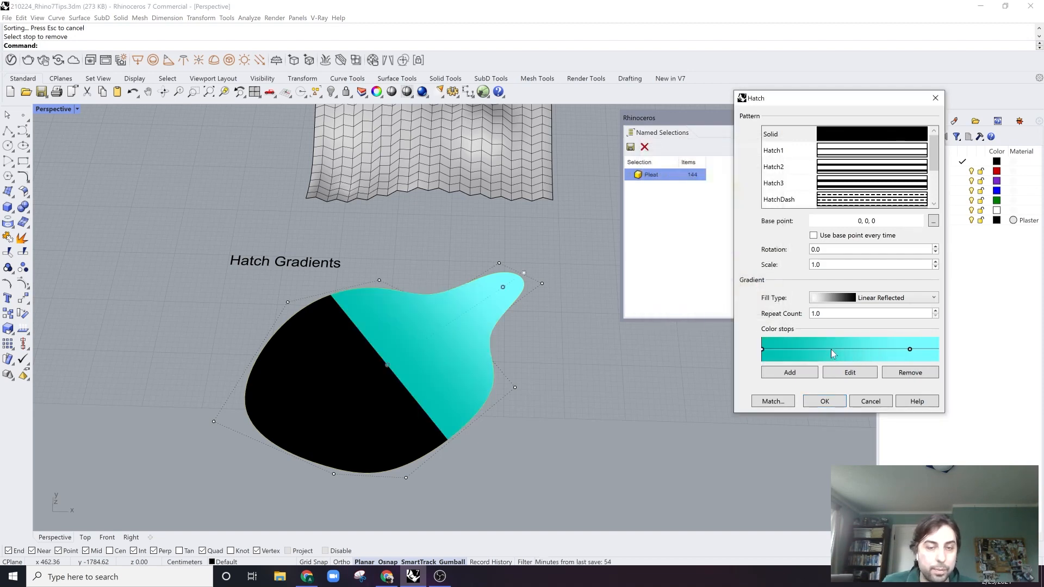
left_click_drag(764, 351, 799, 350)
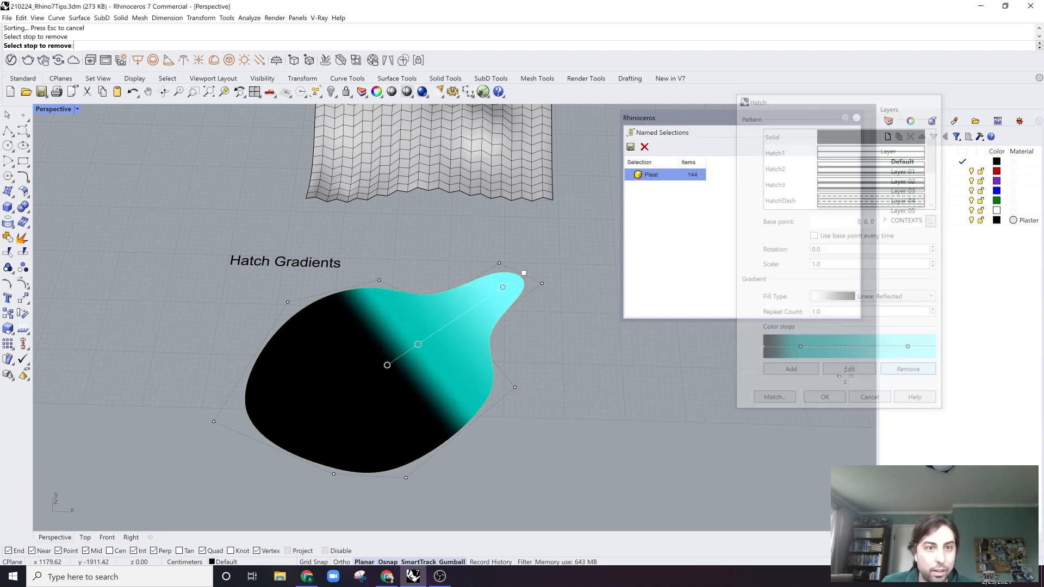
Try to remove the gradient's black stop after shifting it inward, and remove the teal stop.
left_click(384, 365)
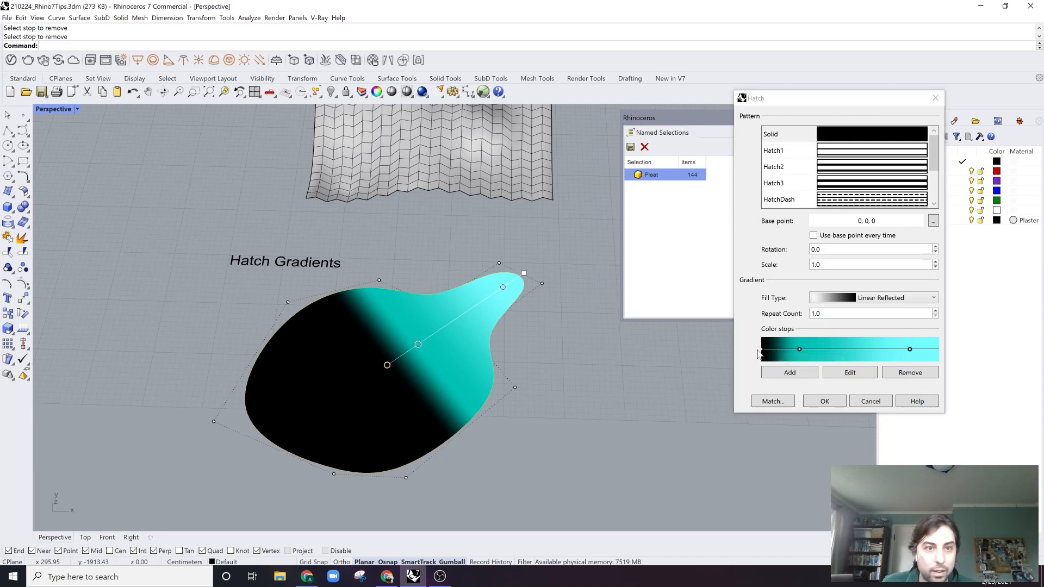
left_click_drag(763, 349, 777, 354)
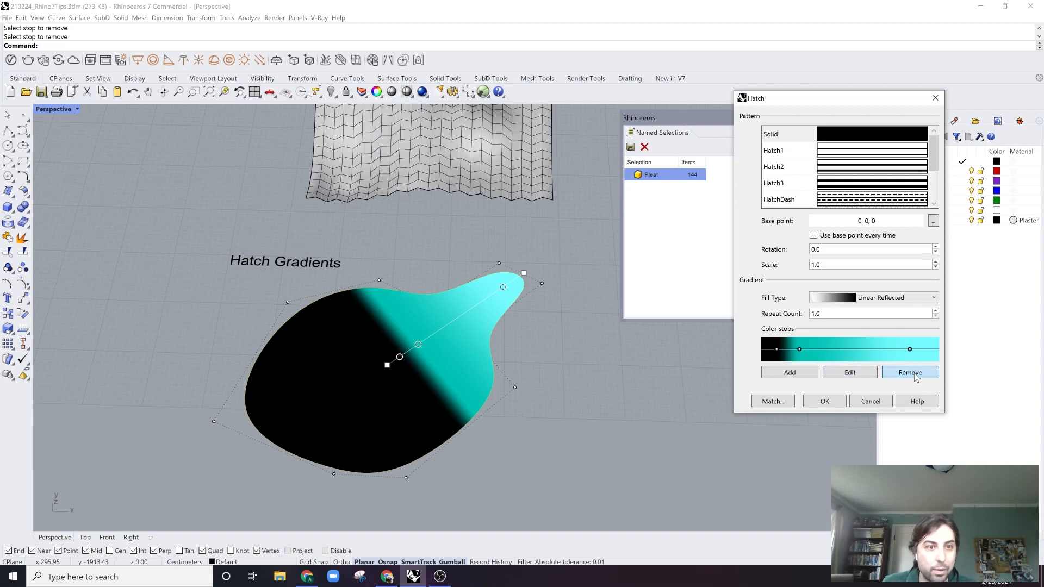
left_click(915, 376)
left_click(399, 357)
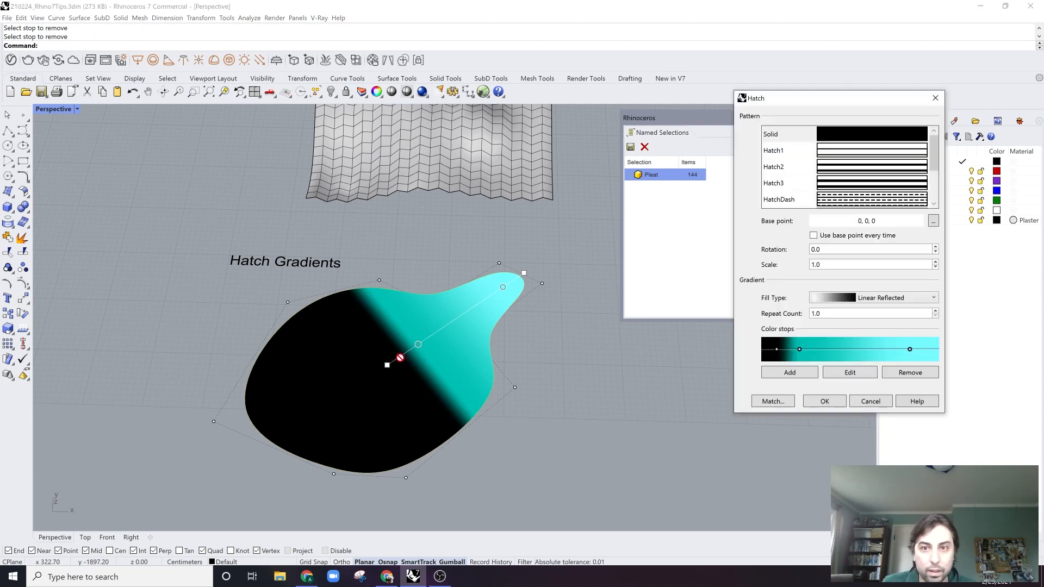
left_click(907, 372)
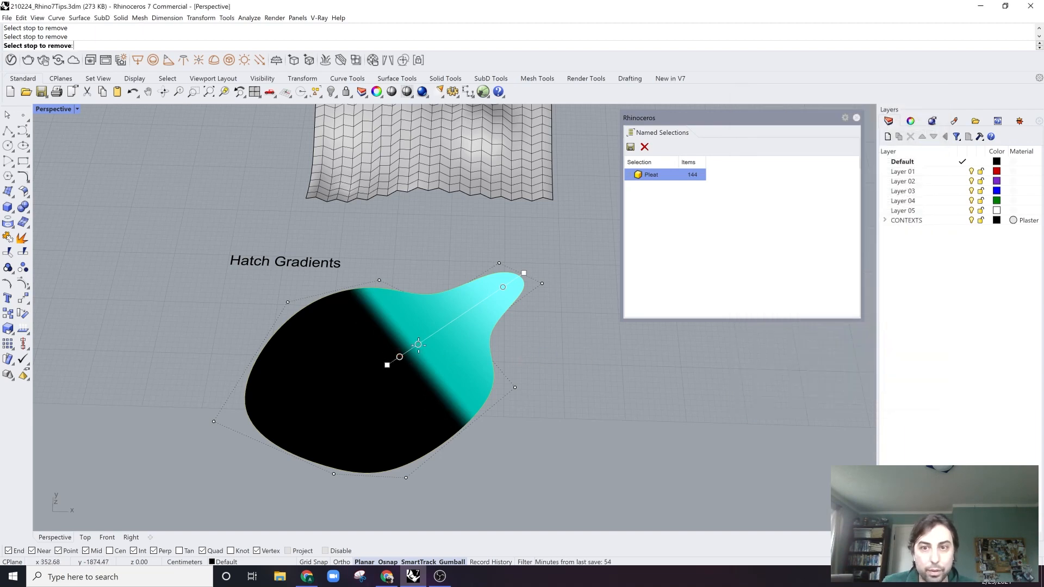
left_click(417, 345)
Recolor the gradient's remaining black stop to green and place it at 0%.
left_click_drag(776, 349, 768, 353)
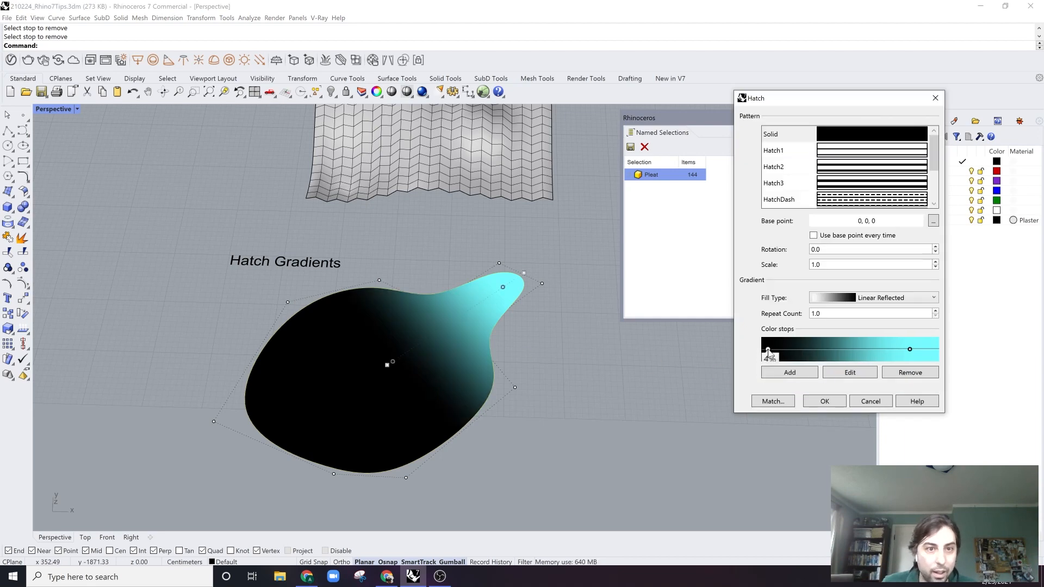
double_click(771, 352)
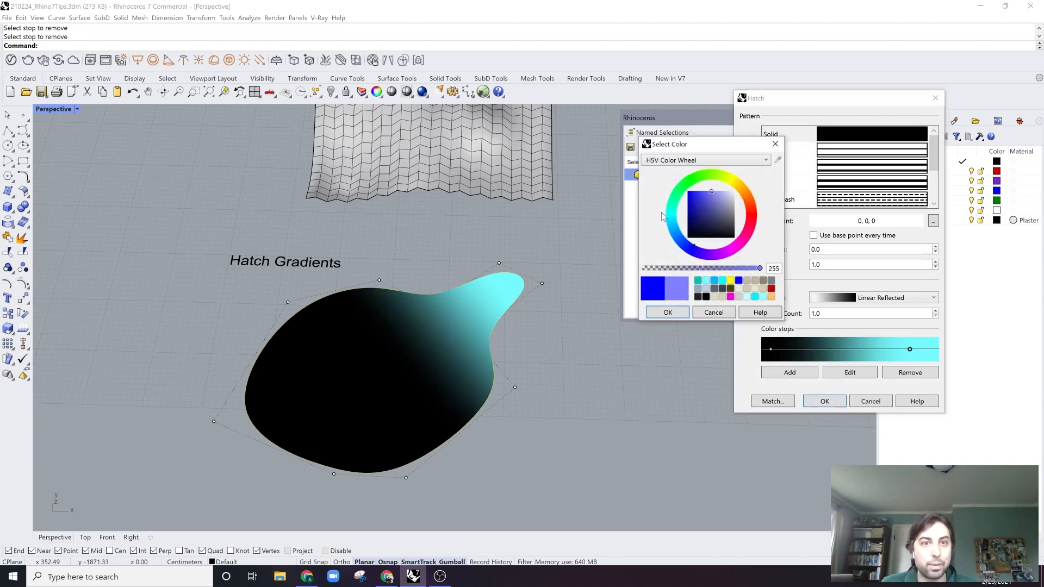
left_click(669, 210)
left_click(688, 203)
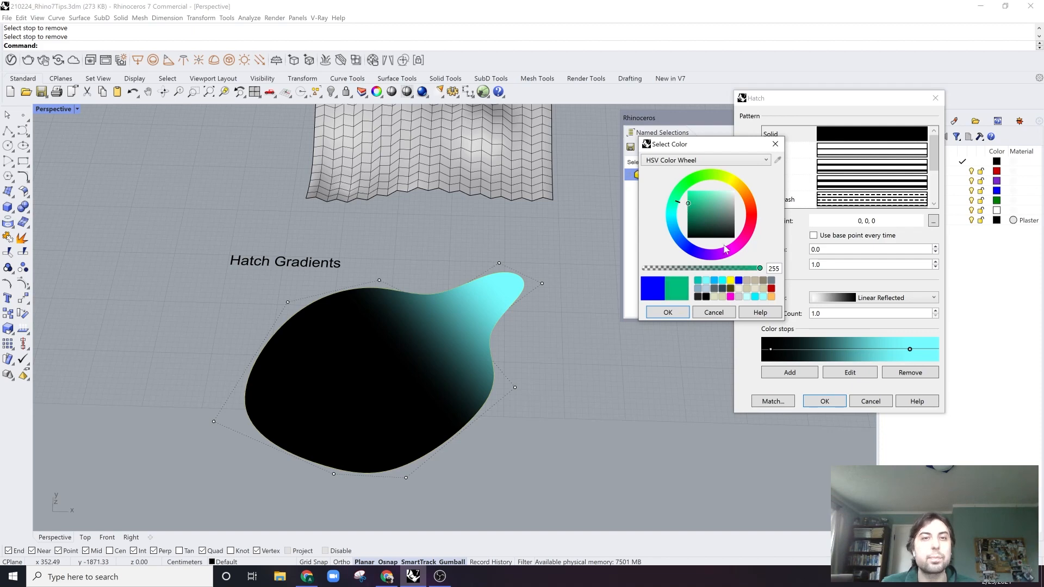
left_click(684, 315)
left_click_drag(771, 349, 762, 349)
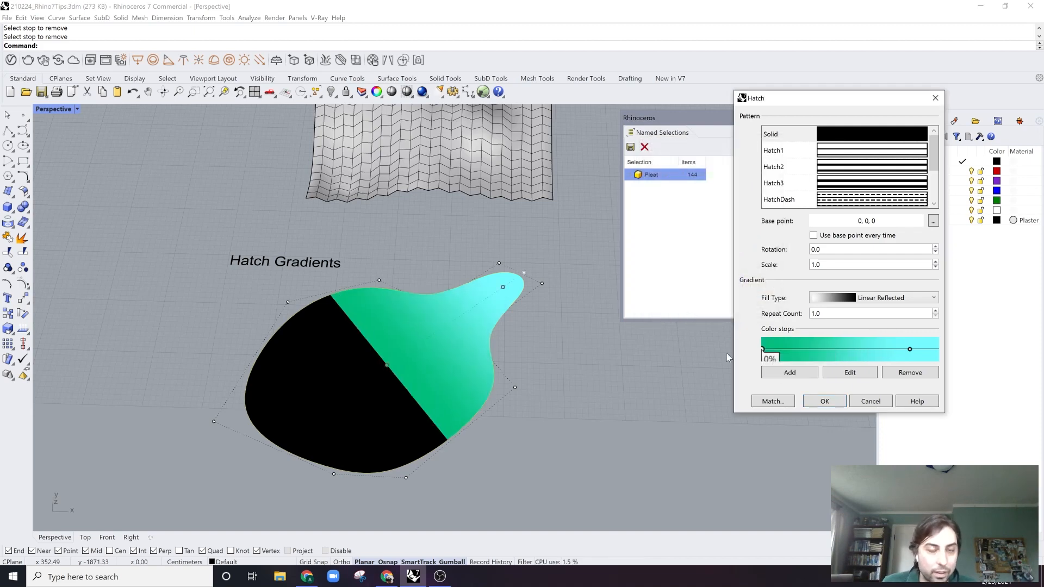
Edit the gradient on the hatch, relocating its start point just outside the shape's rounded end, opposite the narrow lobe.
left_click(851, 373)
left_click(391, 368)
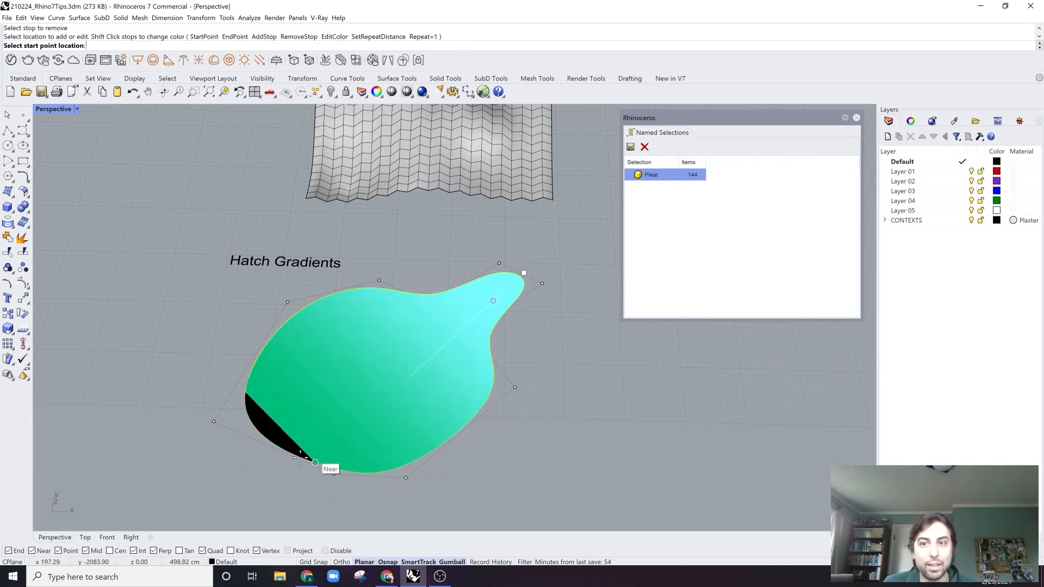
left_click(259, 459)
right_click_drag(278, 434, 280, 348)
scroll(283, 301, "up", 9)
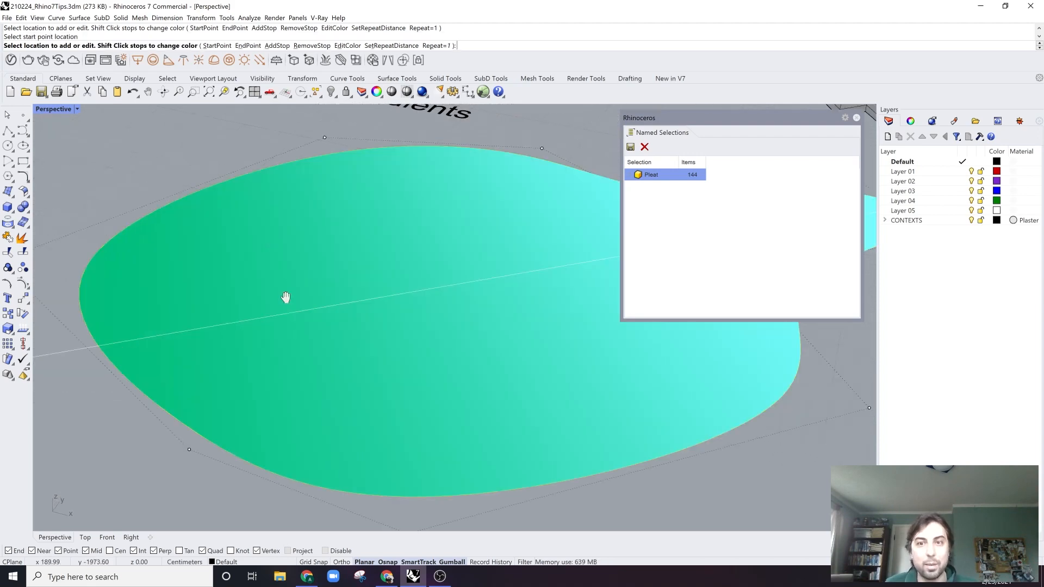
scroll(298, 321, "down", 12)
mouse_move(285, 297)
right_mouse_down("shift")
mouse_move(333, 349)
mouse_move(354, 341)
mouse_move(394, 373)
mouse_move(382, 326)
right_mouse_up("shift")
scroll(333, 349, "up", 8)
scroll(354, 341, "down", 5)
scroll(394, 374, "up", 5)
key("Return")
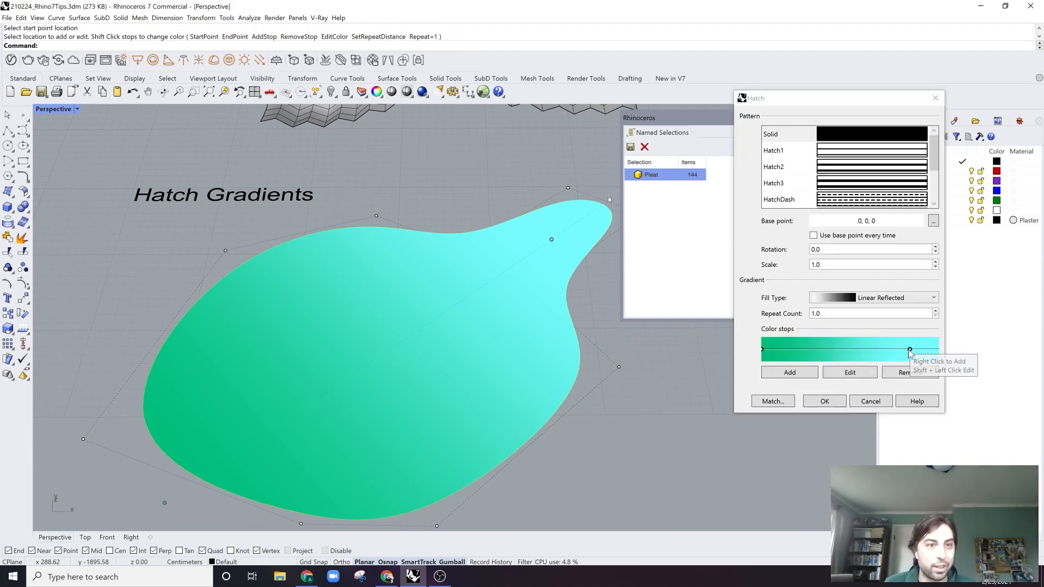
Finish the hatch with the cyan color stop at 88% and close the Named Selections panel.
left_click_drag(909, 349, 917, 349)
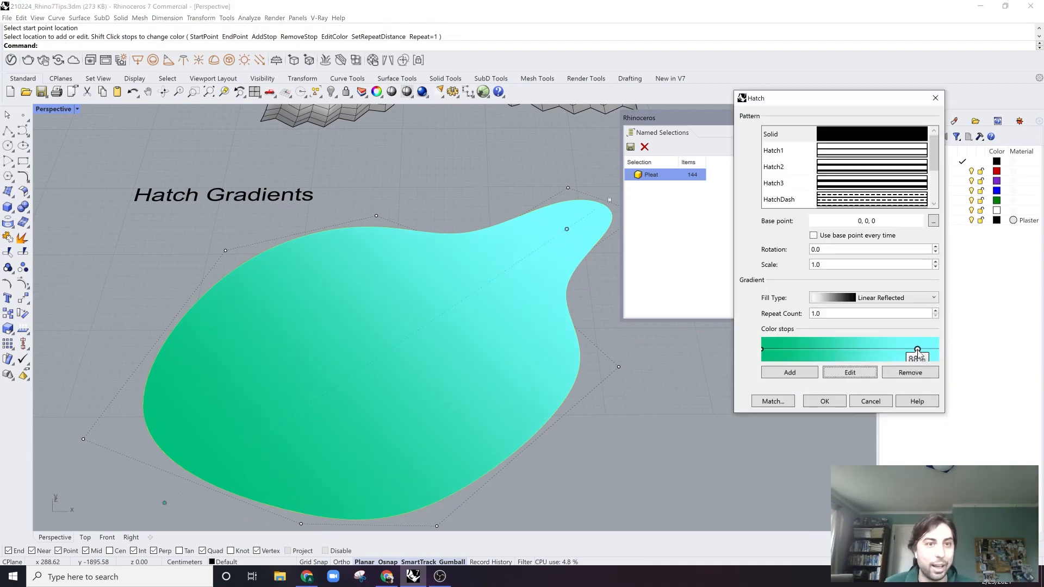
left_click(824, 400)
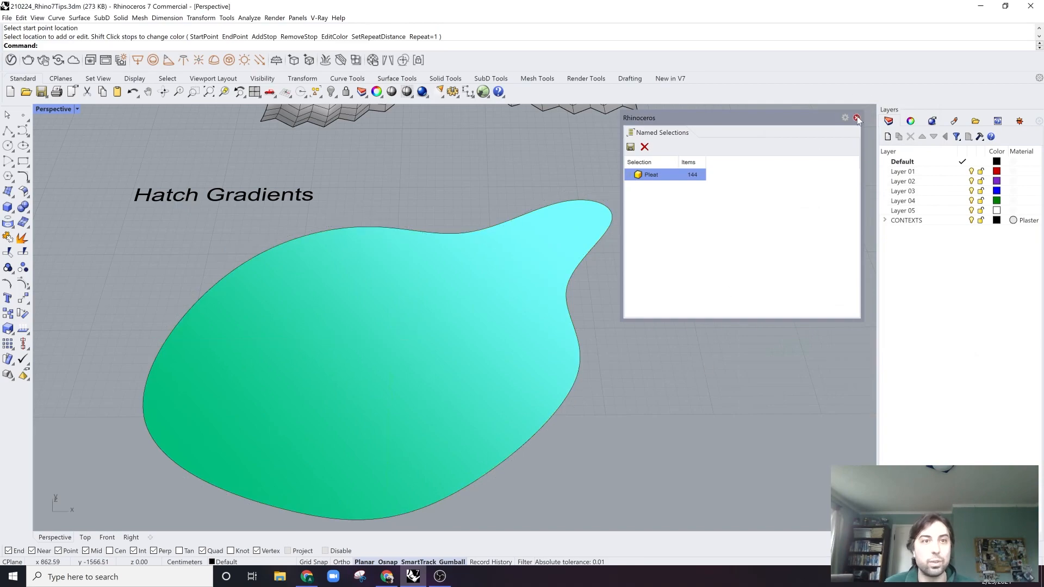
left_click(858, 119)
Copy one of the green human figures from the Quad Remesh example to beside the Hatch Gradients label.
mouse_move(597, 342)
right_mouse_down()
mouse_move(587, 352)
mouse_move(522, 280)
mouse_move(504, 325)
right_mouse_up()
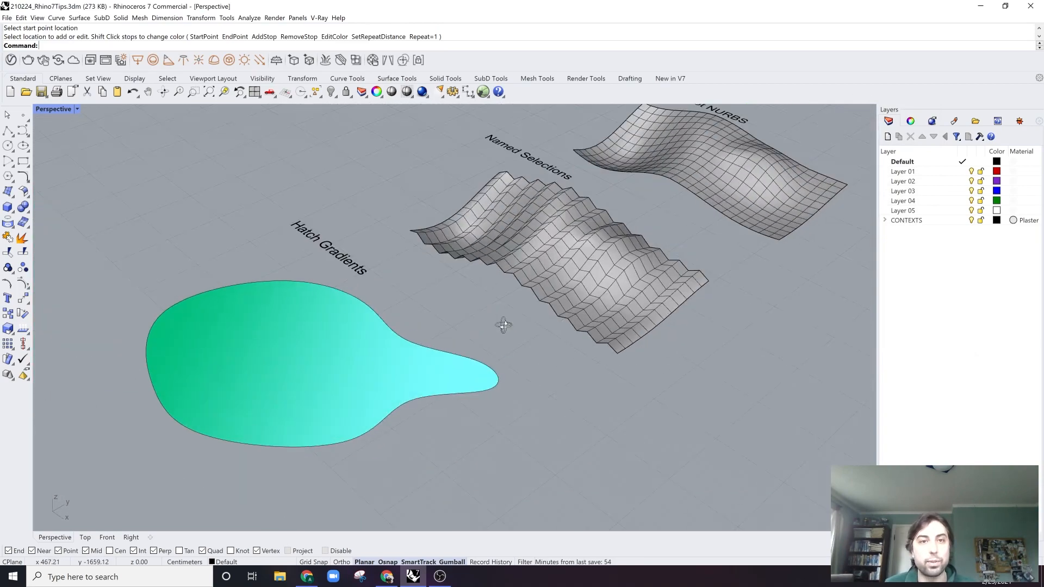
scroll(640, 217, "down", 4)
right_click_drag(669, 227, 585, 338, "shift")
left_click(718, 148)
right_click_drag(719, 157, 715, 204)
right_click_drag(781, 168, 742, 214, "shift")
left_click(745, 185)
mouse_move(758, 175)
left_mouse_down()
mouse_move(308, 396)
mouse_move(252, 405)
mouse_move(266, 364)
left_mouse_up()
Copy the pleated Named Selections mesh over to the human figure and raise the copy overhead as a canopy.
mouse_move(457, 378)
right_mouse_down("shift")
mouse_move(536, 363)
mouse_move(554, 310)
mouse_move(570, 345)
right_mouse_up("shift")
left_click(536, 363)
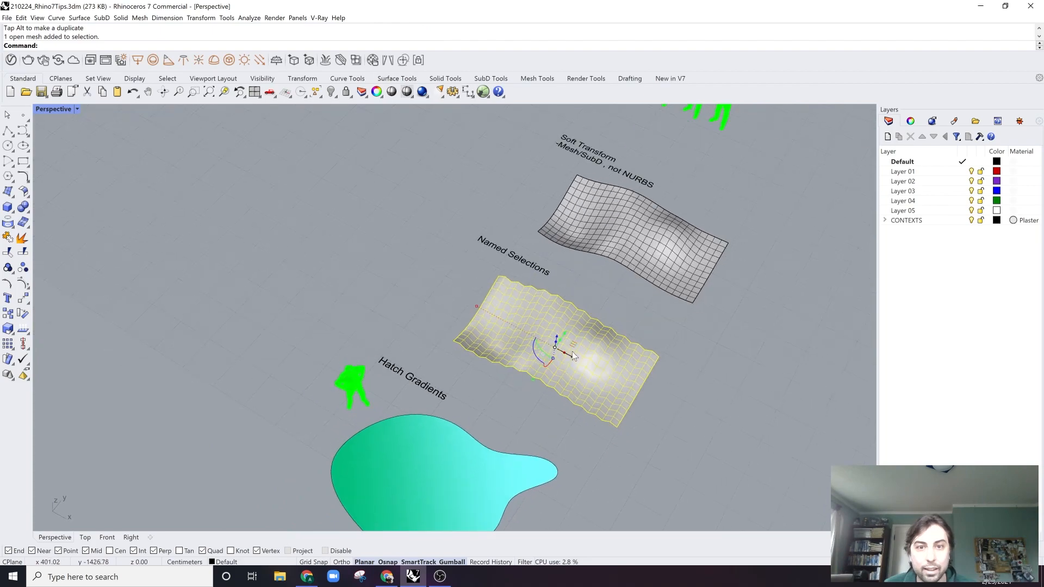
left_click_drag(573, 344, 385, 392)
mouse_move(385, 392)
right_mouse_down()
mouse_move(368, 406)
mouse_move(373, 387)
right_mouse_up()
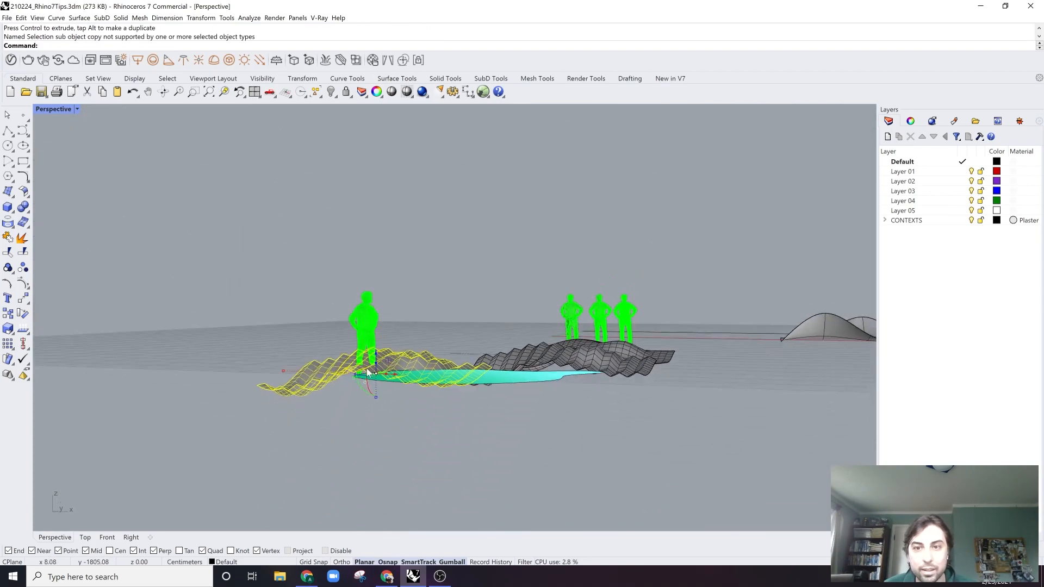
left_click_drag(375, 352, 359, 257)
left_click(426, 308)
Switch the perspective view to the Copy of Arctic display mode and examine the canopy, figure and gradient hatch.
scroll(425, 309, "up", 5)
right_click_drag(425, 309, 479, 337)
left_click(56, 106)
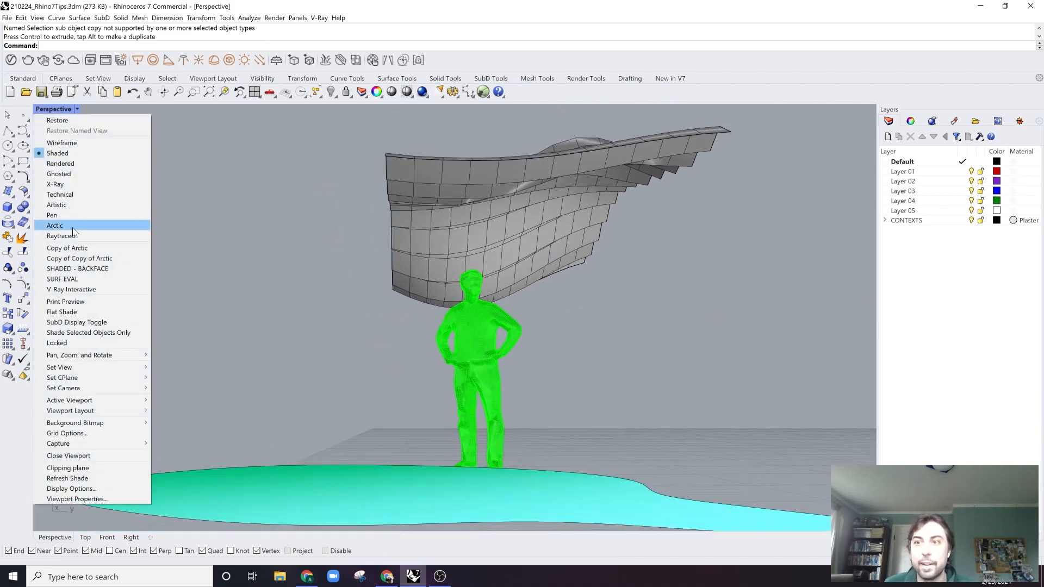
left_click(84, 249)
scroll(382, 288, "down", 2)
mouse_move(382, 289)
right_mouse_down()
mouse_move(388, 302)
mouse_move(455, 303)
mouse_move(566, 326)
mouse_move(405, 293)
mouse_move(431, 303)
mouse_move(445, 296)
mouse_move(433, 278)
mouse_move(408, 268)
mouse_move(398, 279)
right_mouse_up()
scroll(419, 274, "up", 2)
scroll(408, 272, "down", 2)
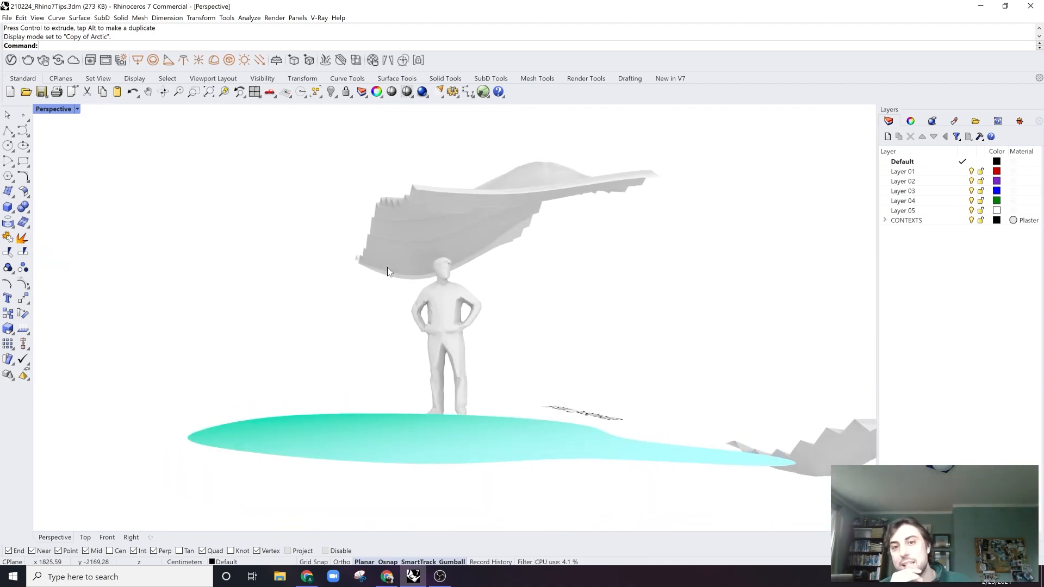
mouse_move(380, 259)
right_mouse_down()
mouse_move(435, 279)
mouse_move(470, 276)
mouse_move(488, 397)
mouse_move(457, 422)
mouse_move(466, 401)
mouse_move(413, 395)
right_mouse_up()
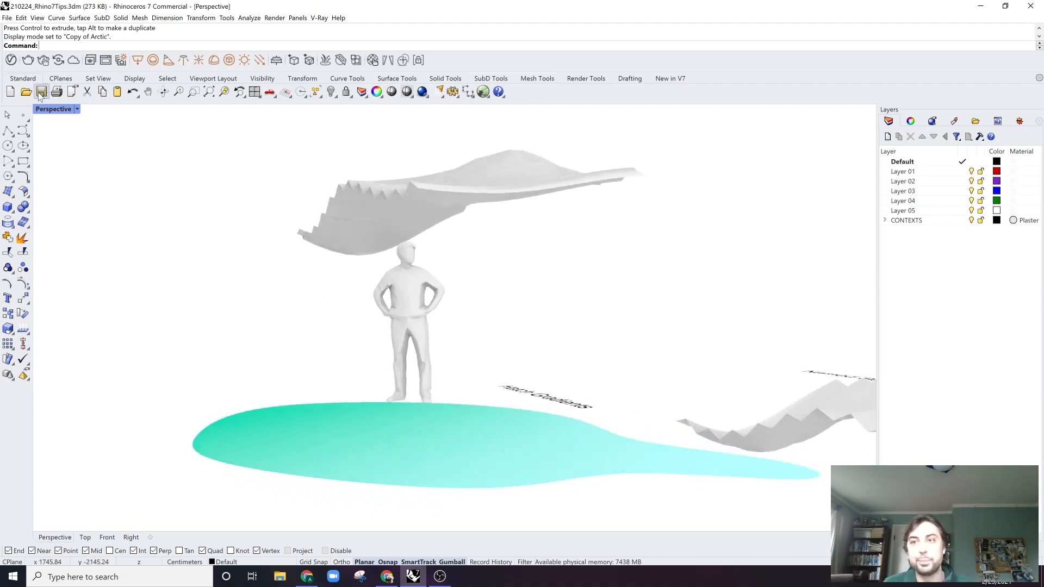
Return the perspective view to Shaded display and review the row of Rhino 7 tool examples.
left_click(50, 111)
left_click(64, 153)
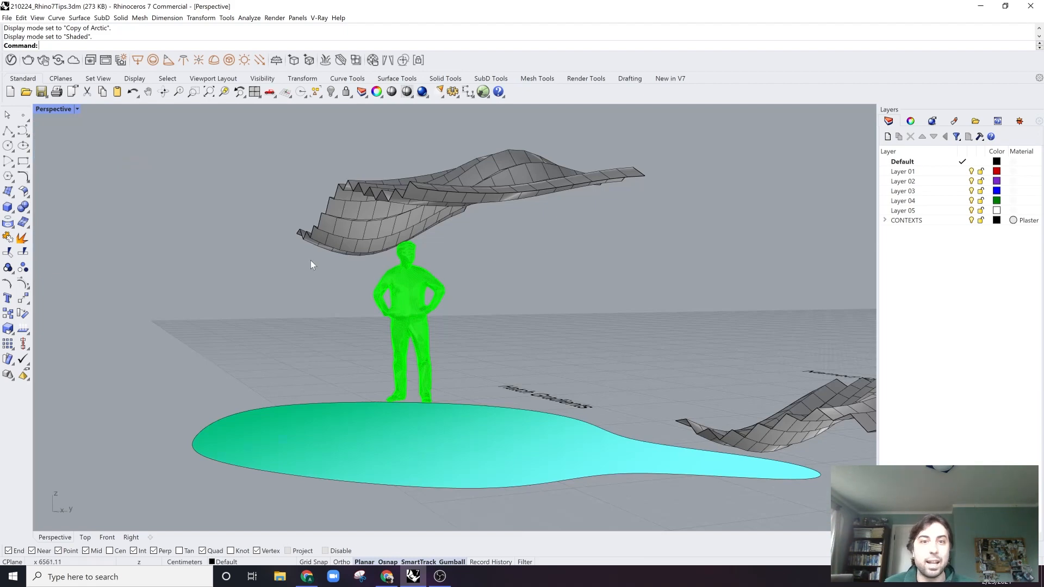
mouse_move(311, 260)
right_mouse_down()
mouse_move(396, 325)
mouse_move(393, 349)
mouse_move(487, 332)
mouse_move(471, 345)
mouse_move(468, 333)
right_mouse_up()
scroll(449, 332, "up", 2)
scroll(366, 439, "up", 2)
right_click_drag(366, 438, 430, 397, "shift")
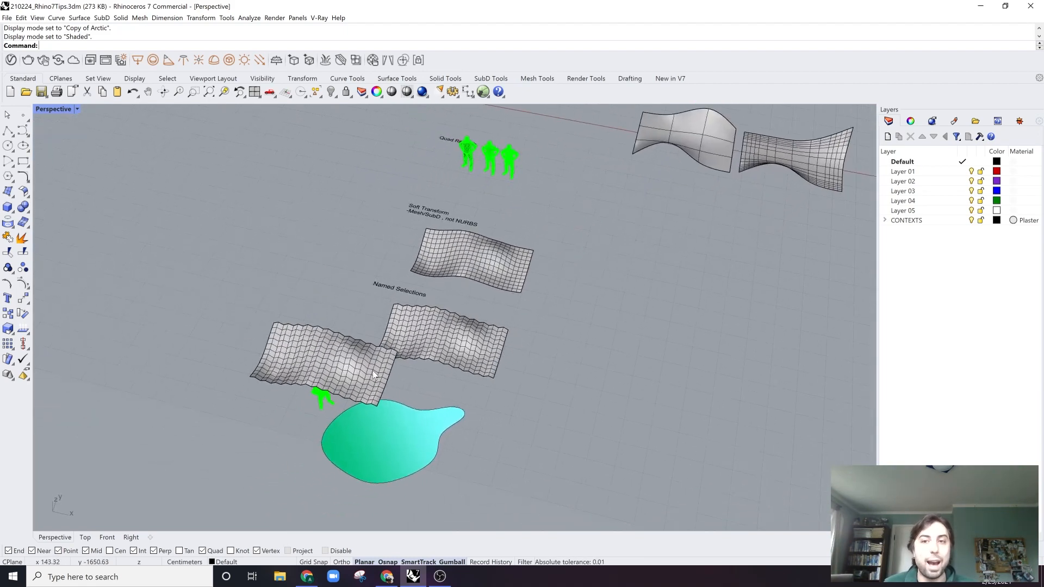
scroll(373, 370, "down", 2)
right_click_drag(373, 370, 435, 383)
right_click_drag(586, 305, 540, 364, "shift")
scroll(545, 338, "down", 2)
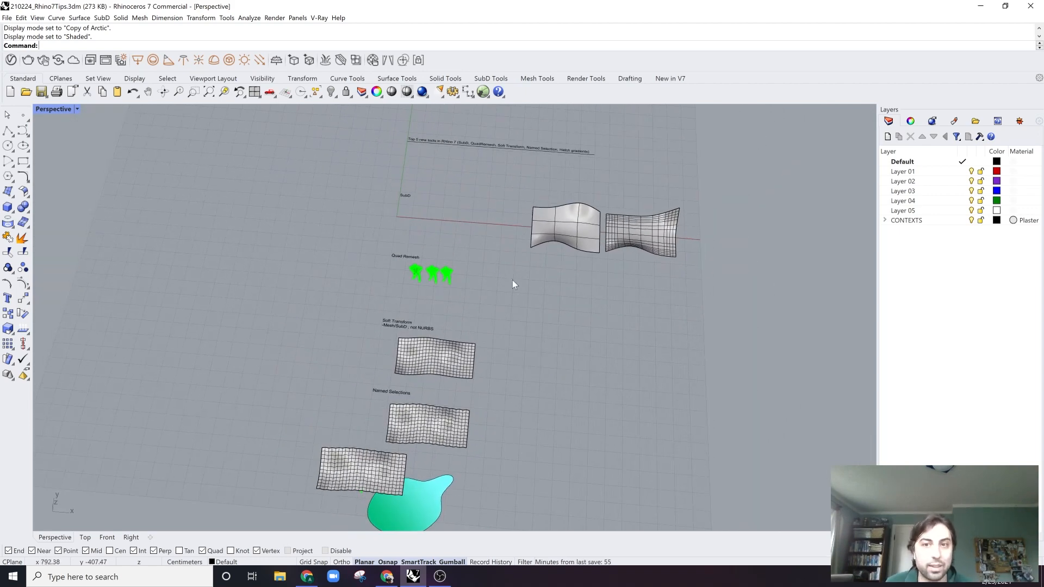
scroll(470, 466, "up", 2)
right_click_drag(468, 484, 507, 373, "shift")
scroll(508, 373, "up", 5)
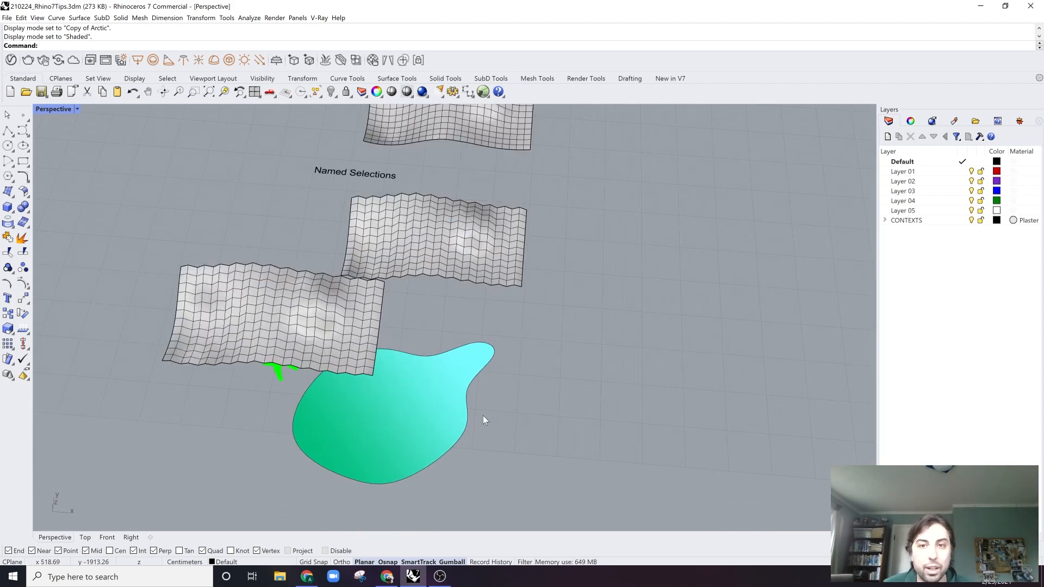
Delete the canopy mesh copy and the human figure copy beside the gradient hatch.
right_click_drag(484, 417, 362, 304)
scroll(362, 304, "up", 3)
scroll(362, 304, "up", 2)
left_click(349, 302)
scroll(349, 302, "down", 2)
key("Delete")
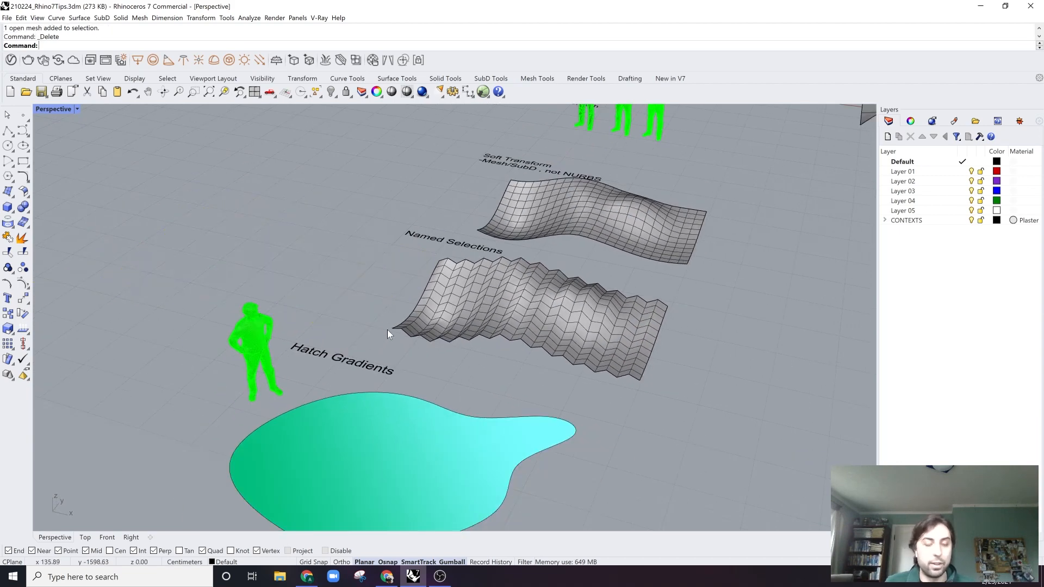
left_click(270, 331)
scroll(301, 334, "down", 4)
key("Delete")
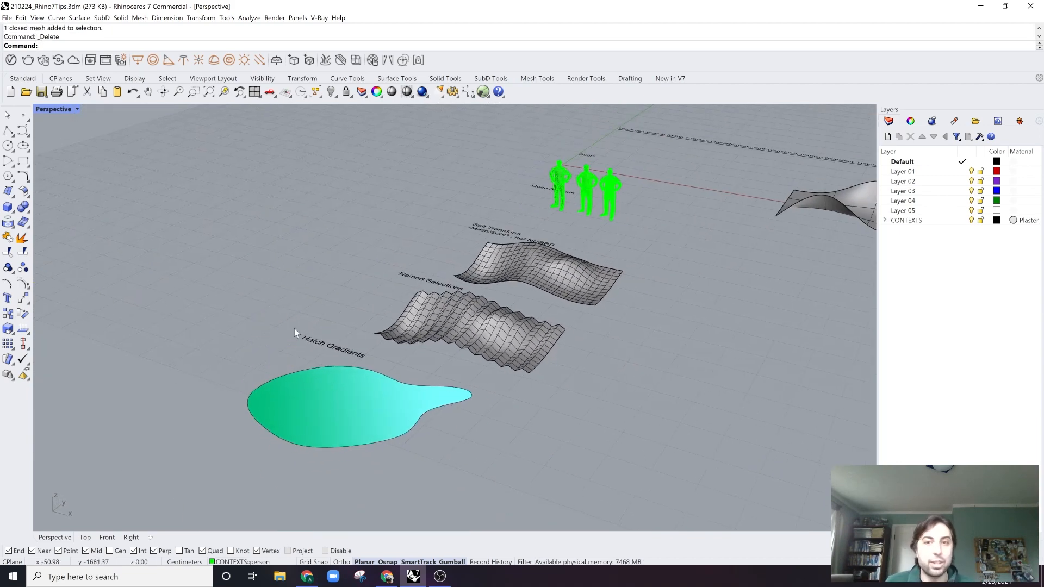